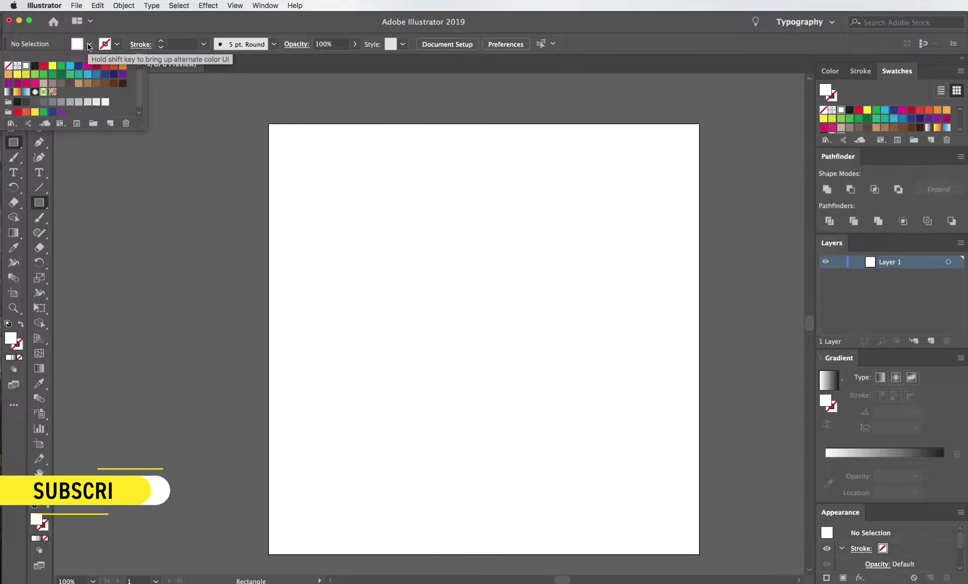
- Cover the artboard with a cyan background rectangle, lock it, and zoom to 200%
left_click(71, 66)
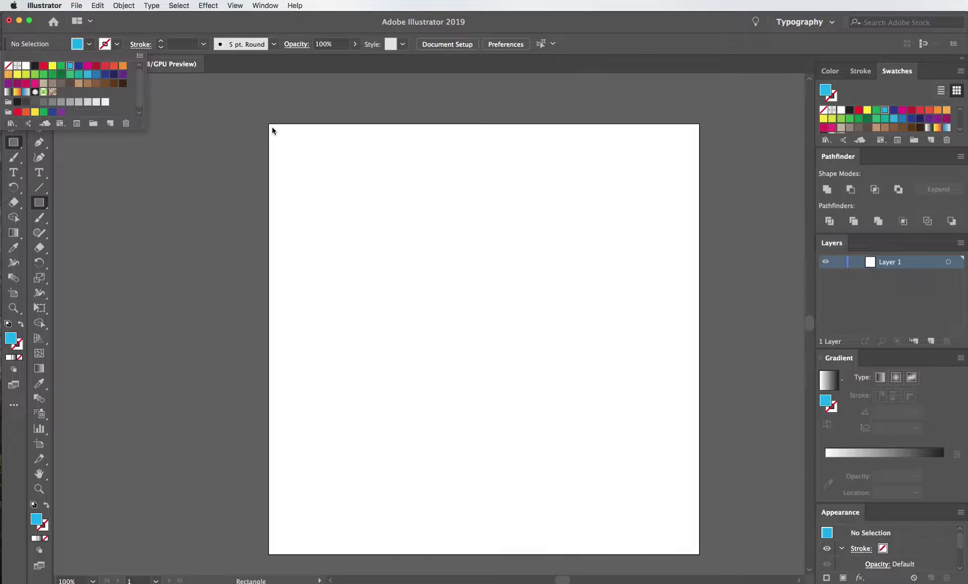
left_click_drag(269, 124, 700, 554)
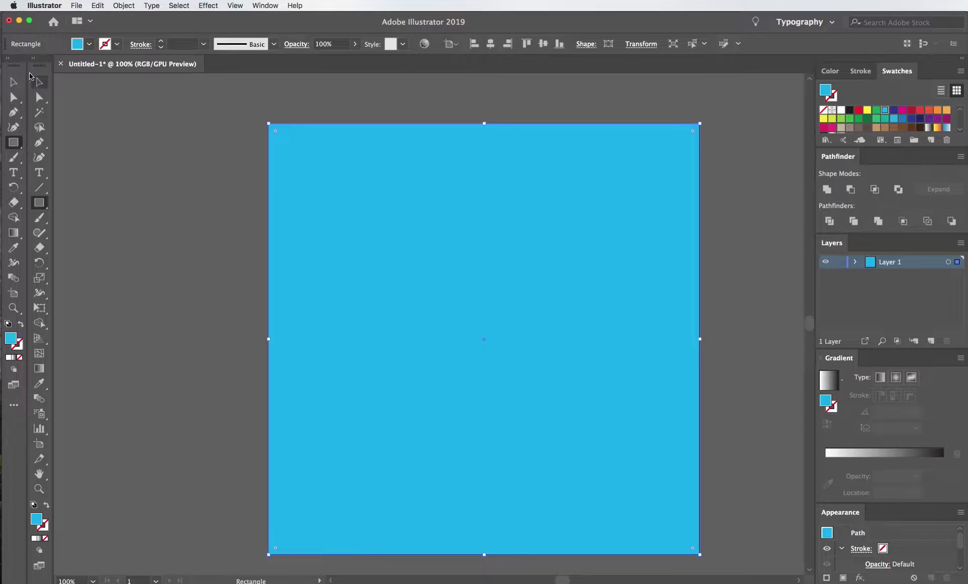
left_click(37, 80)
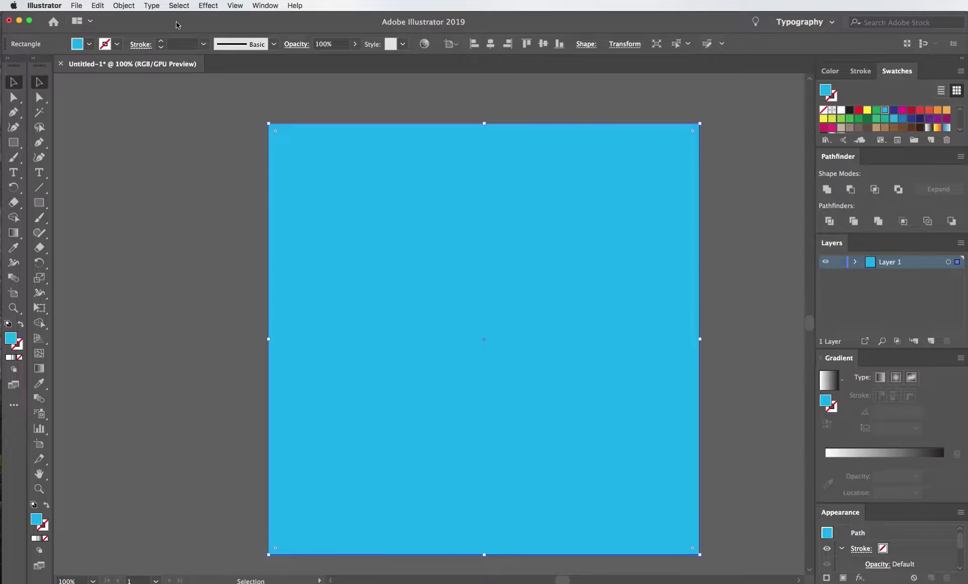
left_click(131, 4)
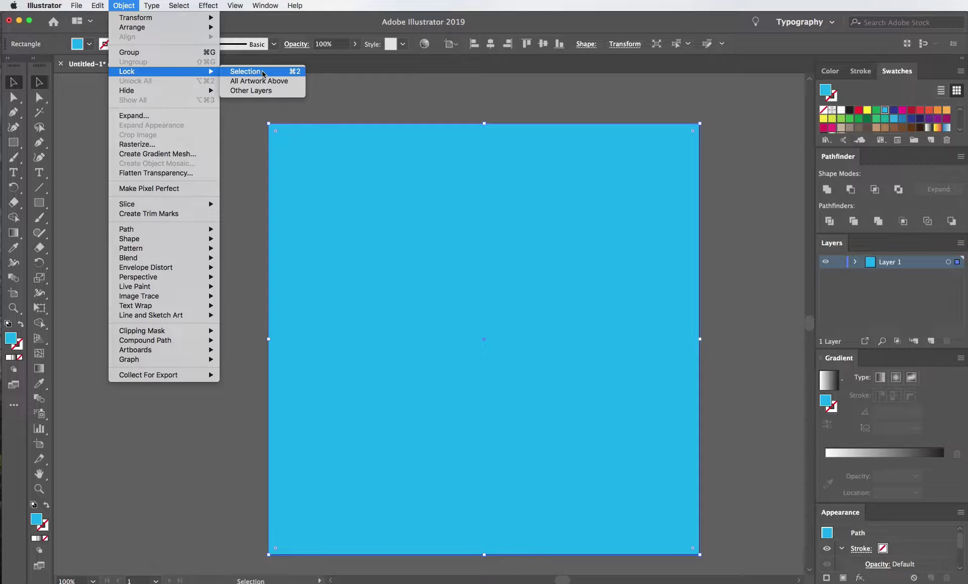
left_click(242, 71)
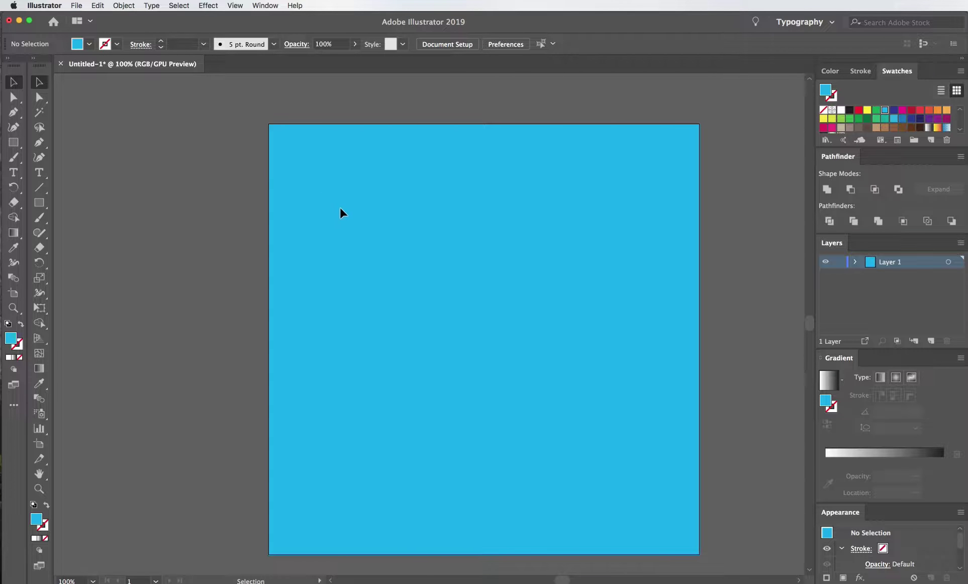
scroll(362, 263, "right", 3)
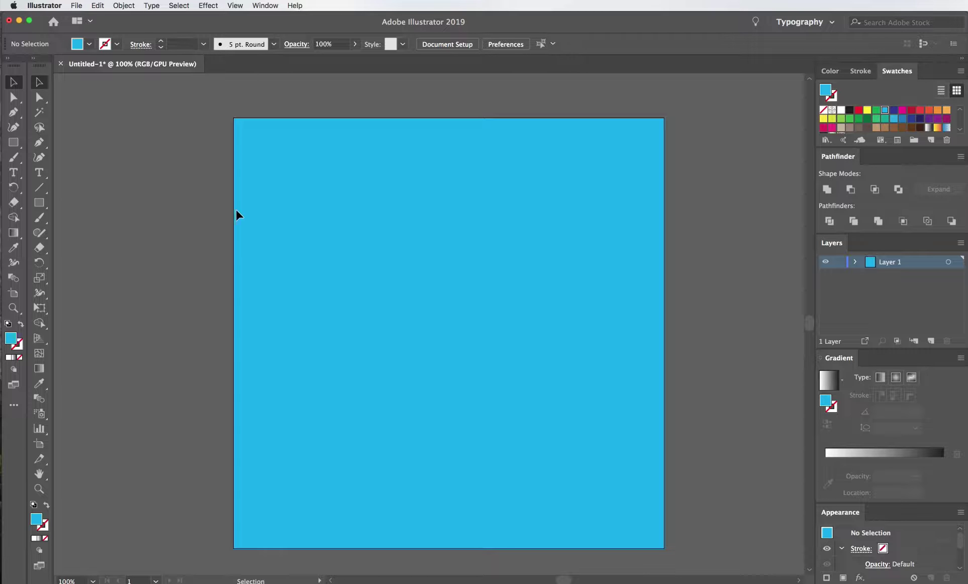
key("super+equal")
key("super+equal")
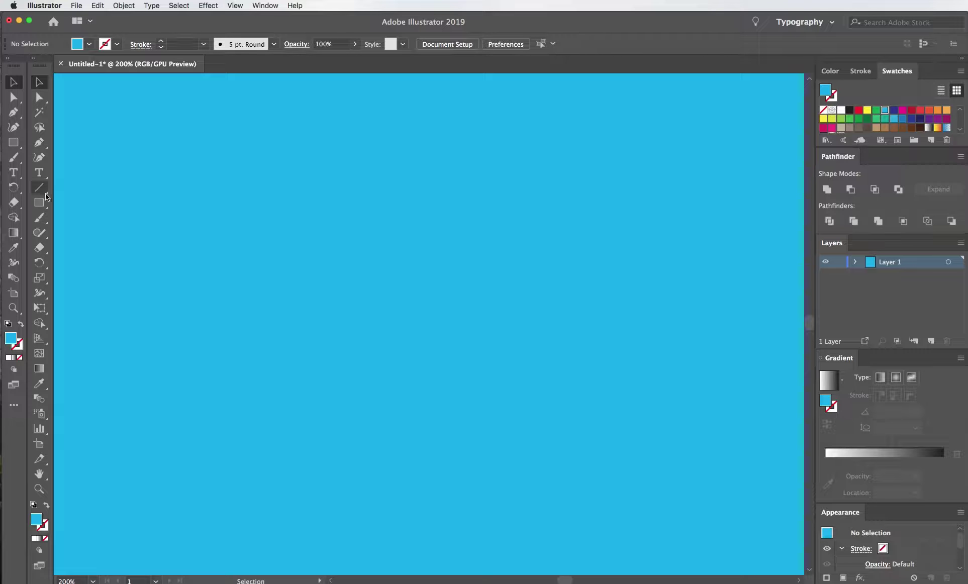
left_click(40, 203)
- Draw a white rounded-corner rectangle as the stocking cuff
left_click_drag(341, 206, 461, 266)
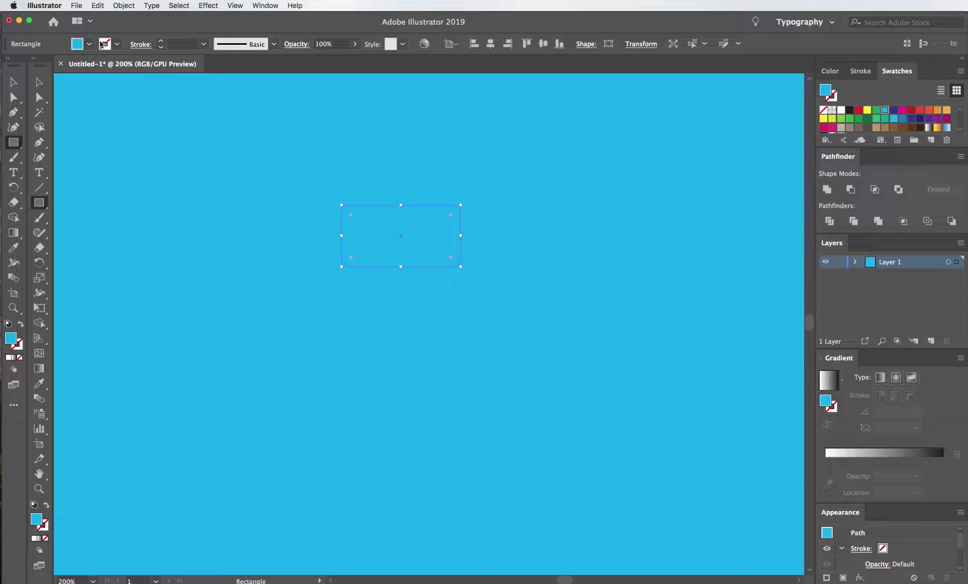
left_click(77, 44)
left_click(28, 70)
left_click(187, 18)
left_click(38, 82)
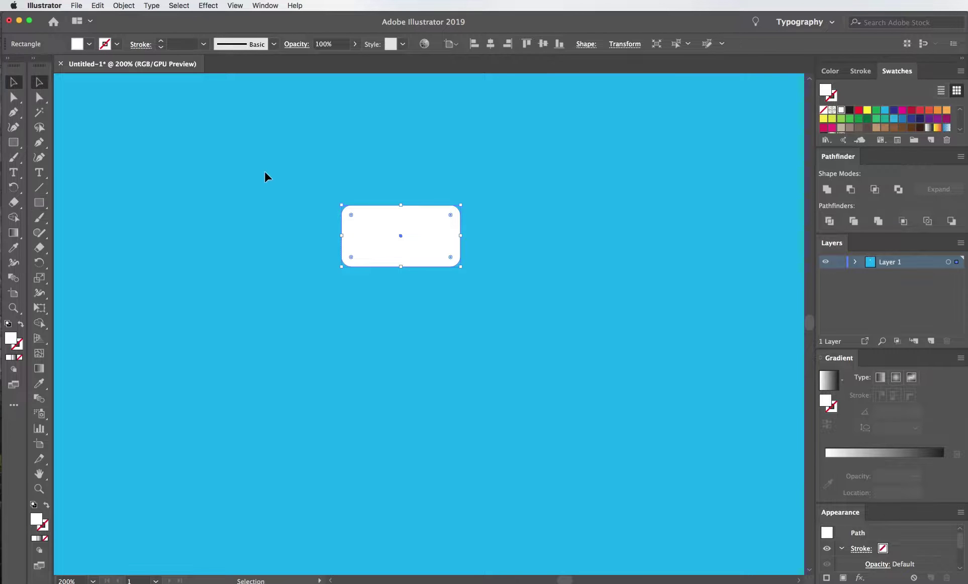
left_click(302, 247)
left_click(426, 300)
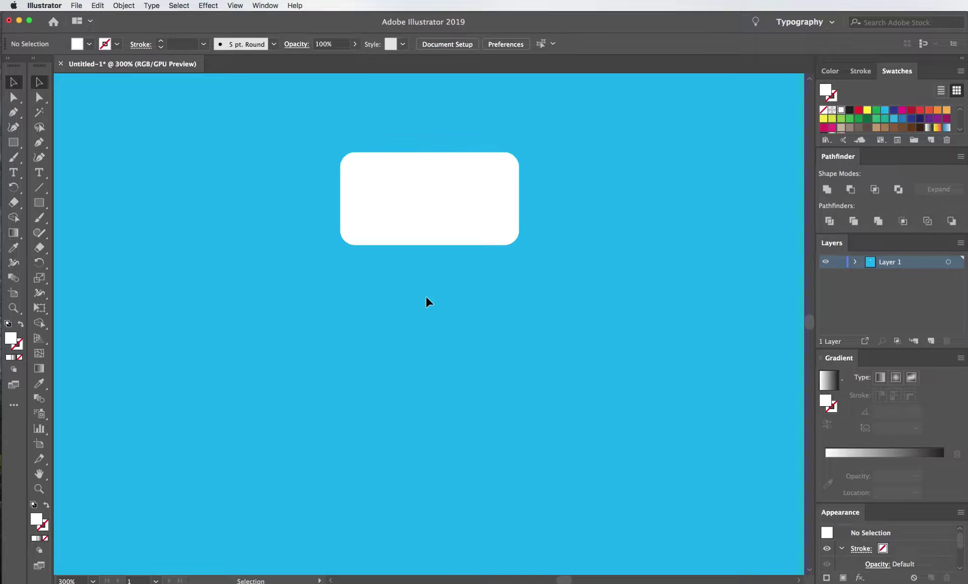
- Duplicate the cuff below, fill it red, and drag its bottom anchors down into a taller leg
mouse_move(421, 219)
left_mouse_down()
mouse_move(421, 299)
mouse_move(430, 308)
left_mouse_up()
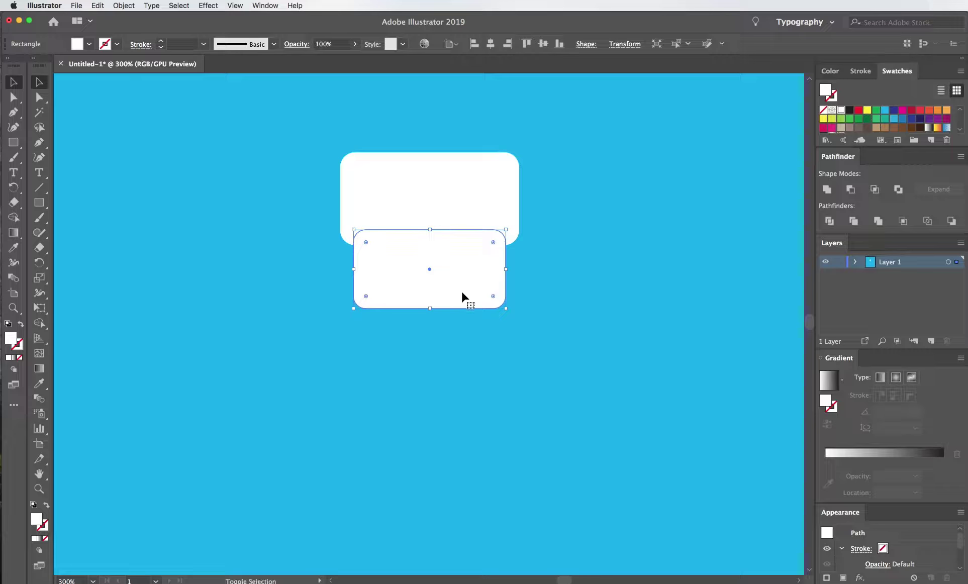
left_click(858, 111)
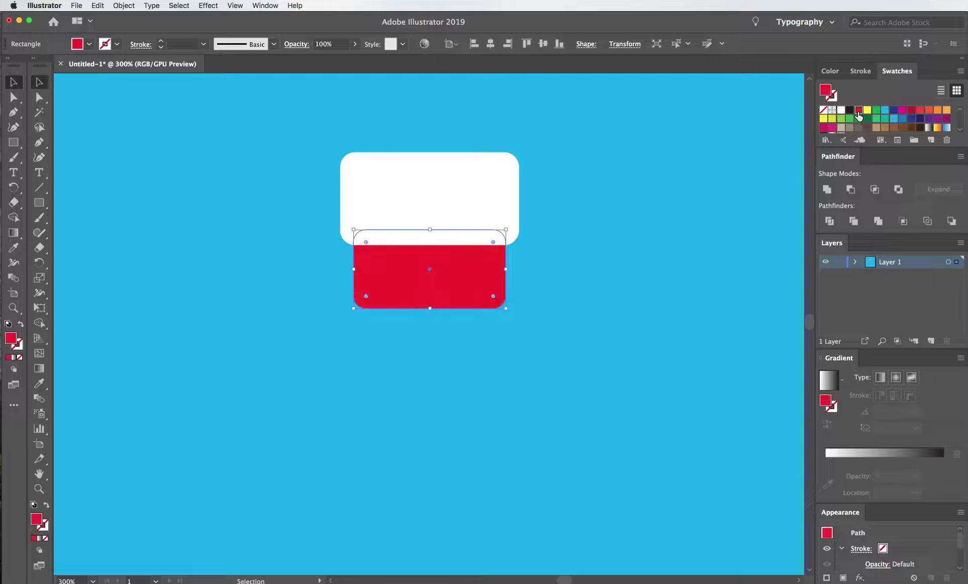
left_click(577, 326)
key("a")
mouse_move(301, 283)
left_mouse_down()
mouse_move(435, 316)
mouse_move(431, 411)
left_mouse_up()
left_click_drag(327, 390, 334, 346)
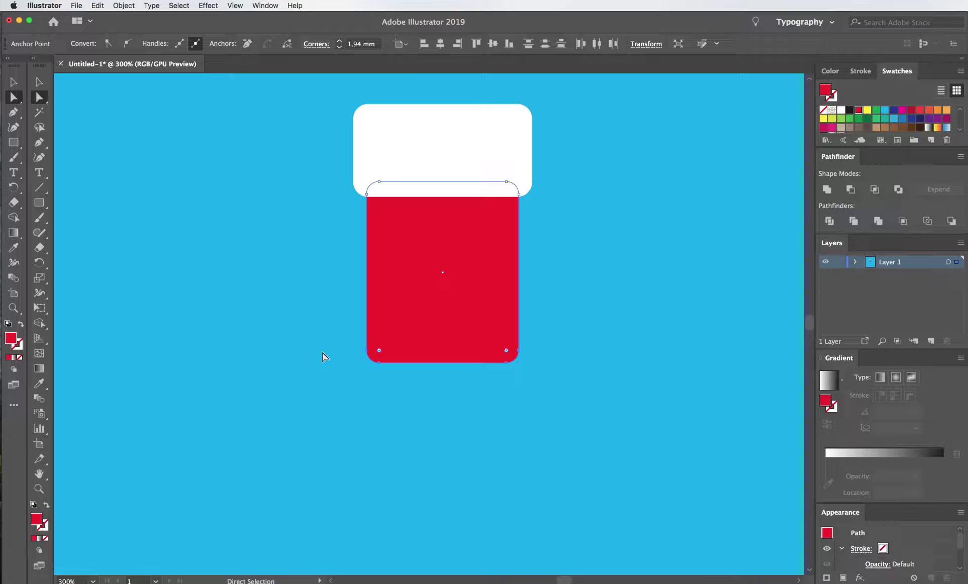
left_click(280, 318)
scroll(280, 318, "down", 1)
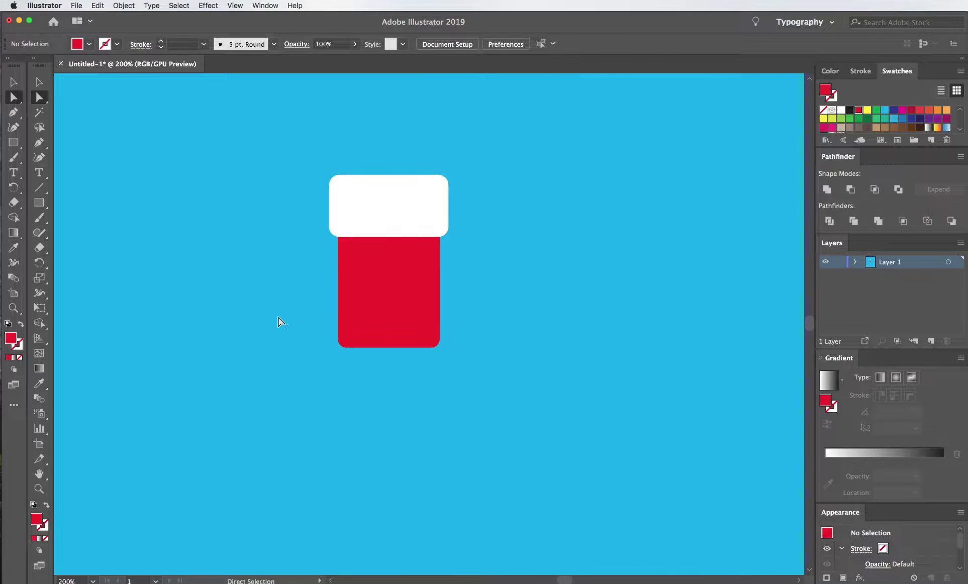
left_click_drag(280, 318, 305, 323)
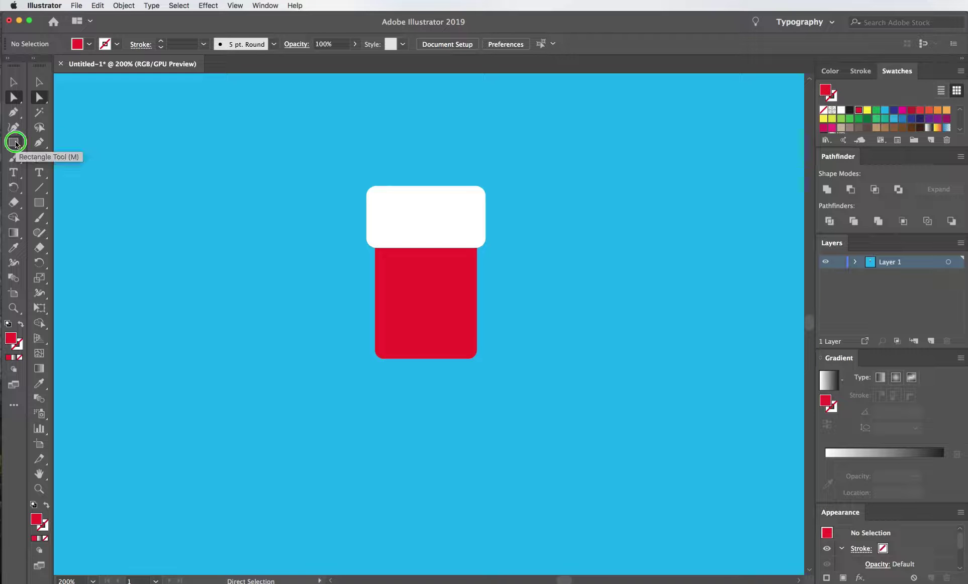
- Draw a red rounded pill, tilt it and resize it into a foot at the leg's bottom
left_click_drag(16, 144, 48, 142)
mouse_move(254, 305)
left_mouse_down()
mouse_move(431, 392)
mouse_move(372, 352)
mouse_move(382, 340)
left_mouse_up()
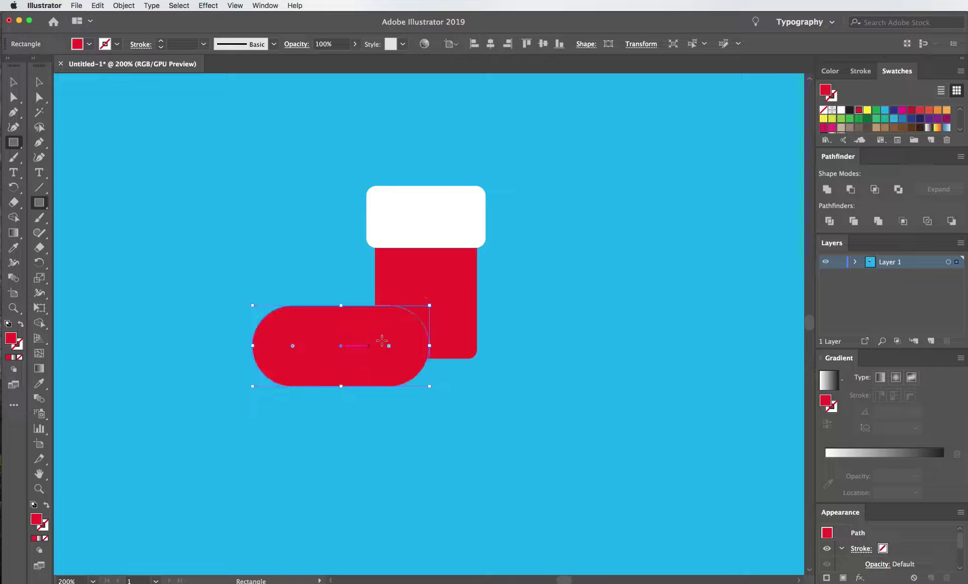
key("r")
left_click_drag(439, 380, 356, 346)
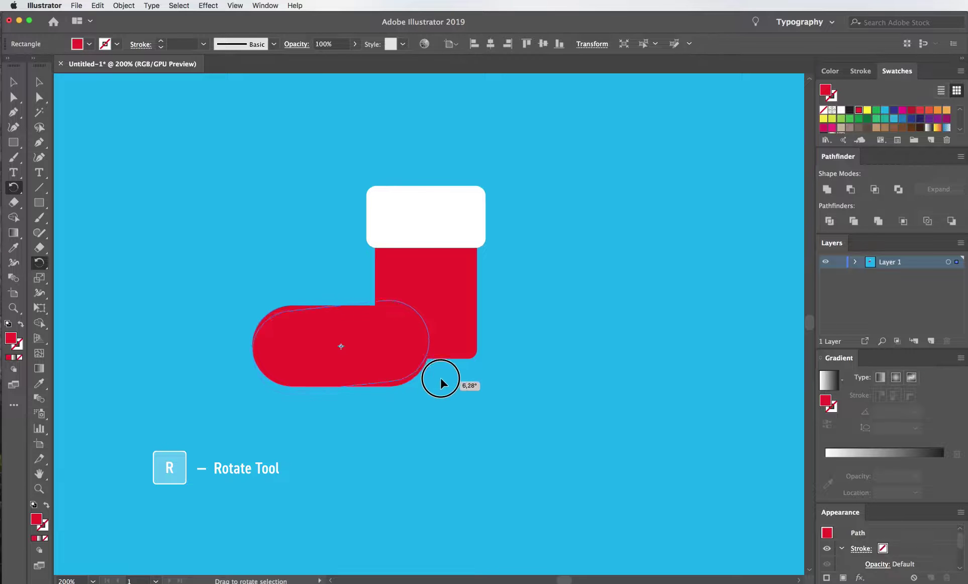
mouse_move(425, 363)
left_mouse_down()
mouse_move(400, 367)
mouse_move(387, 402)
mouse_move(395, 426)
left_mouse_up()
key("v")
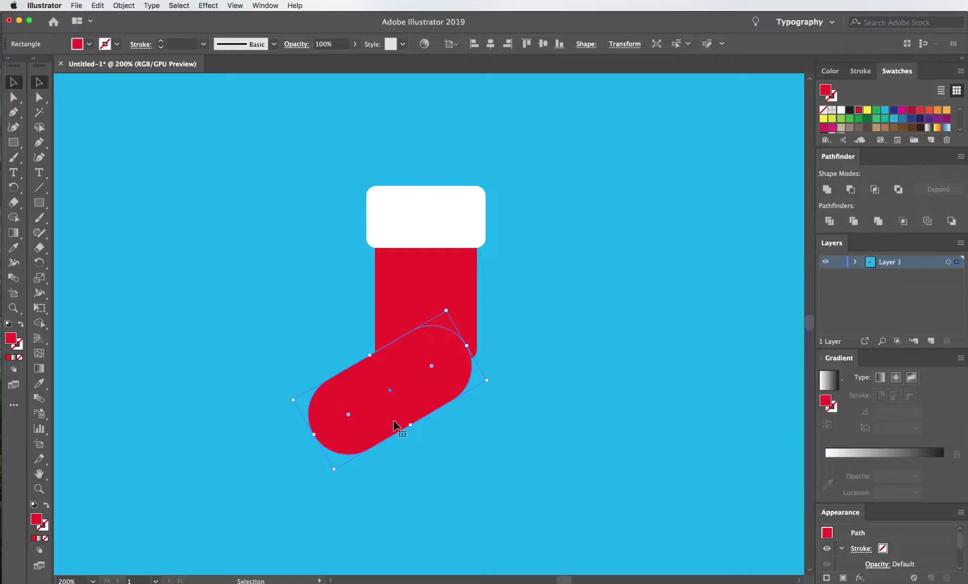
left_click_drag(467, 345, 471, 331)
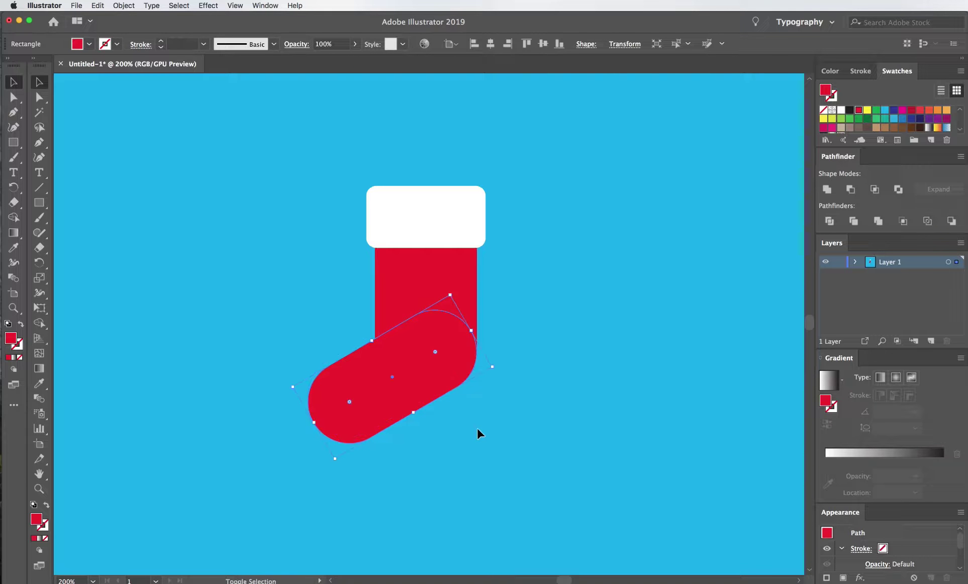
left_click_drag(314, 425, 325, 419)
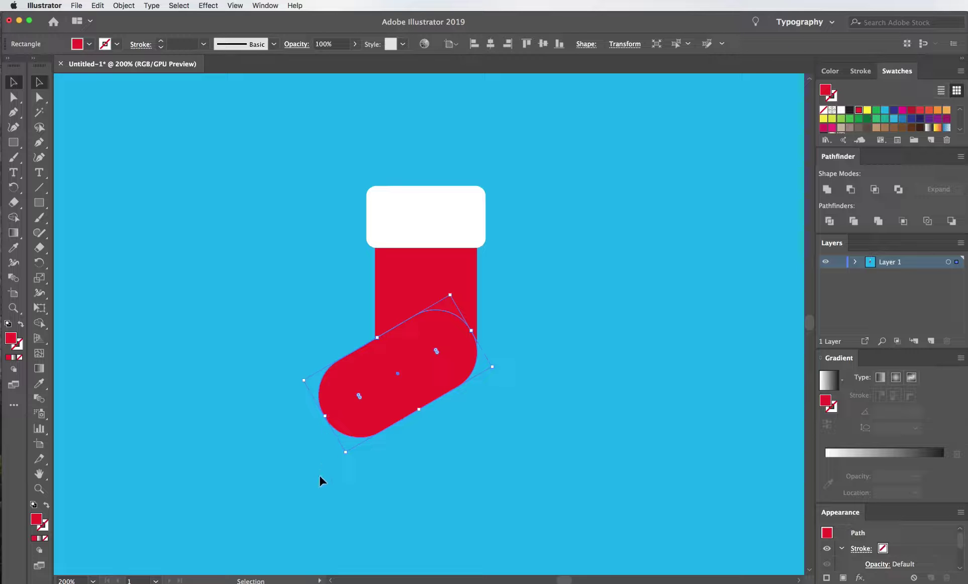
left_click(295, 469)
scroll(289, 461, "down", 1)
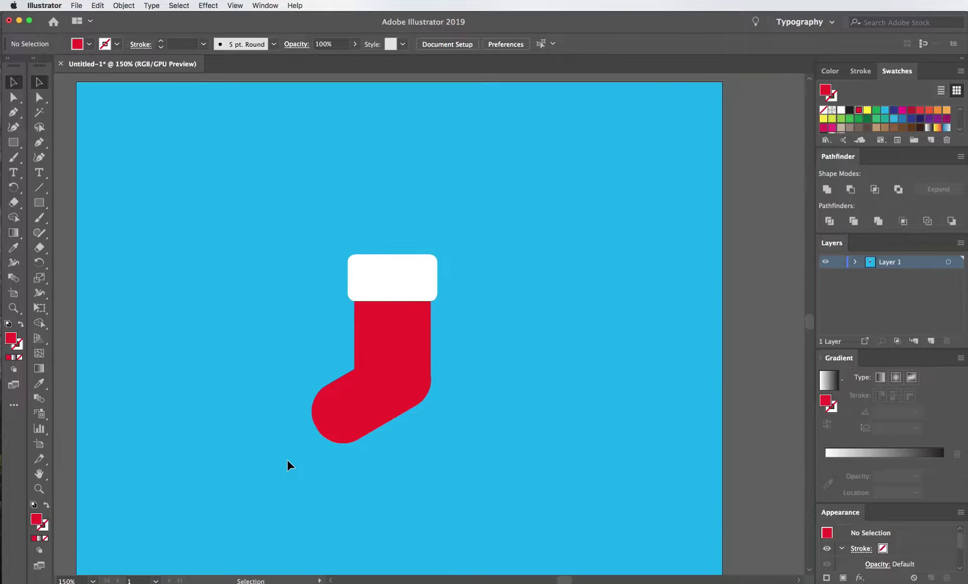
scroll(270, 432, "left", 2)
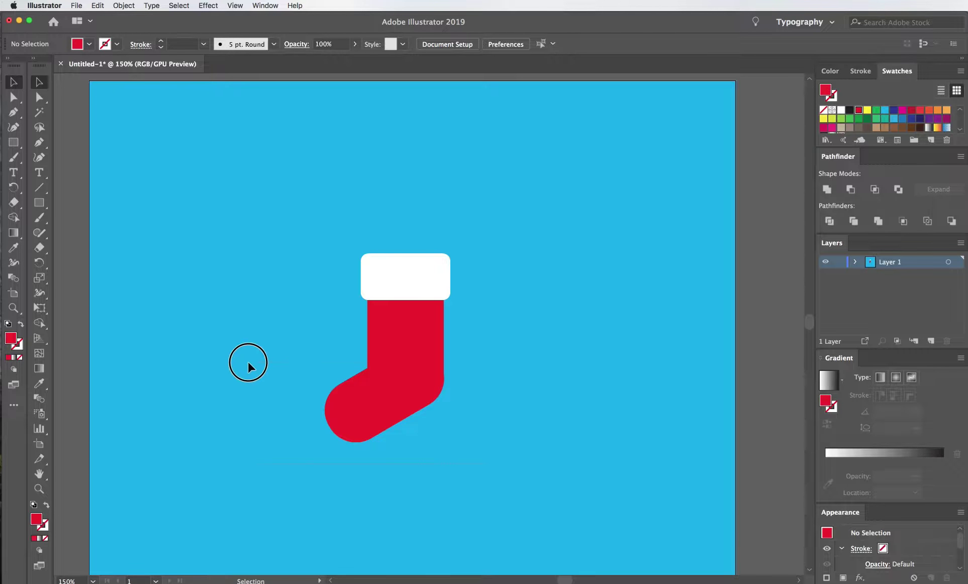
- Unite the red leg and foot into one shape with Pathfinder
left_click_drag(248, 366, 402, 352)
left_click(827, 189)
left_click(441, 394)
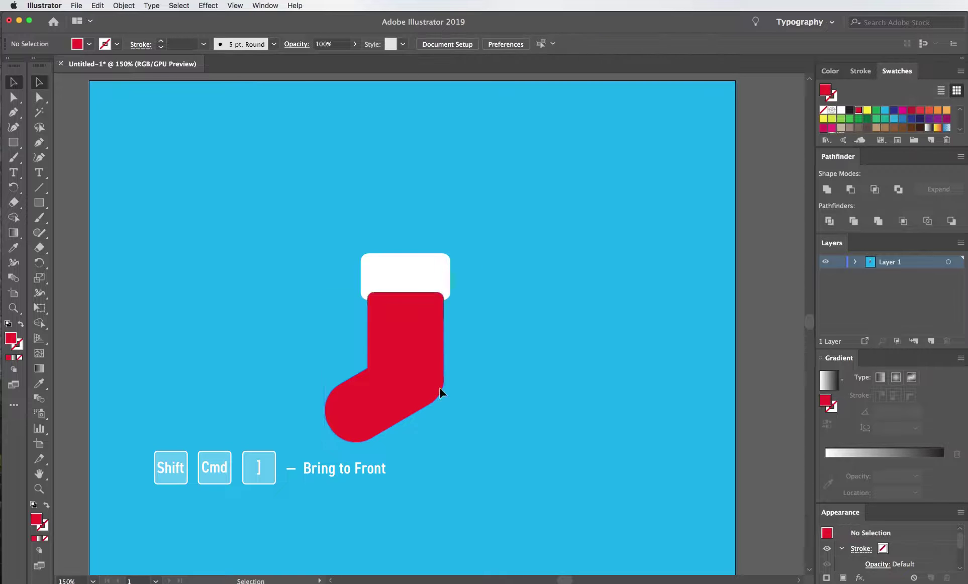
- Bring the white cuff to the front, group all stocking parts, and zoom to 200%
left_click(426, 264)
key("ctrl+shift+bracketright")
key("ctrl+a")
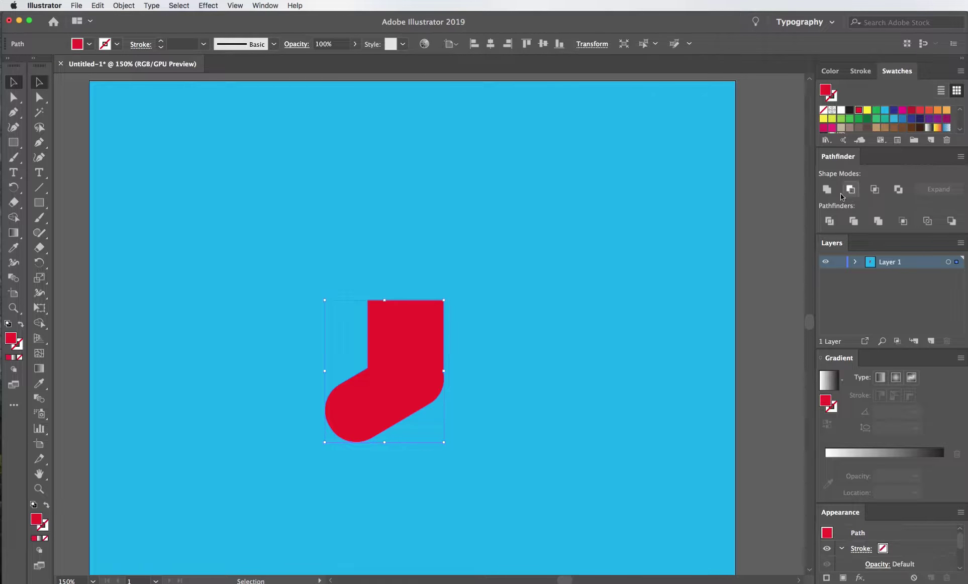
key("ctrl+g")
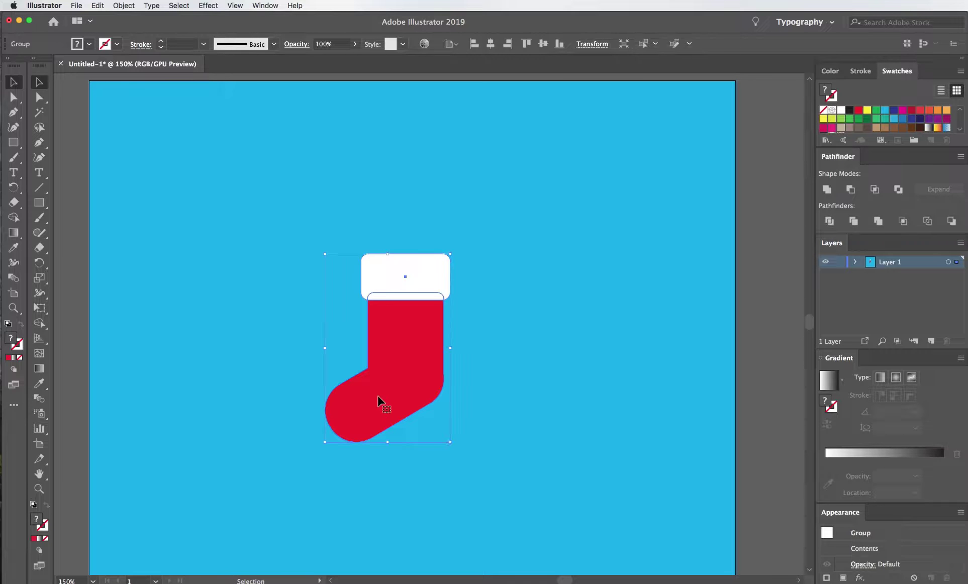
key("ctrl+shift+a")
key("ctrl+plus")
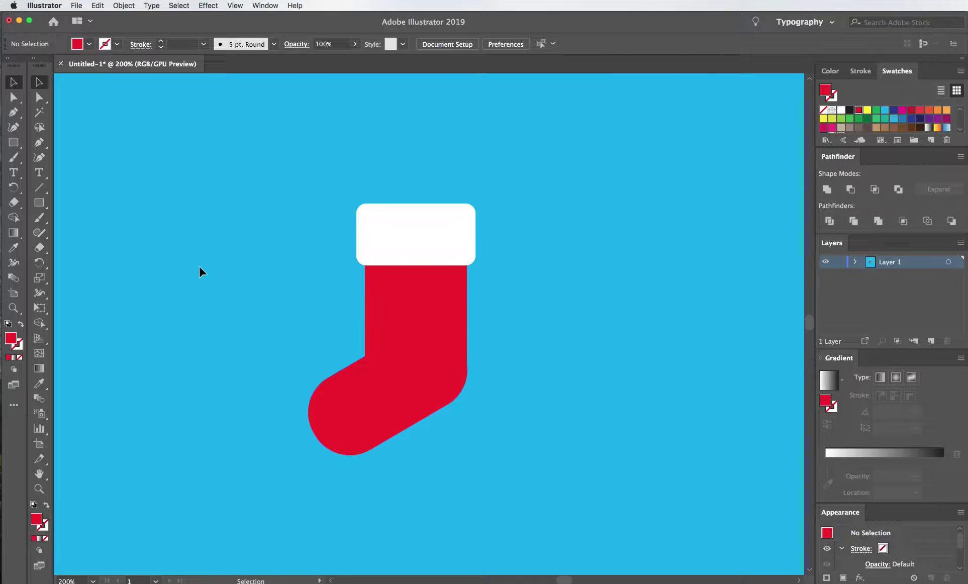
scroll(421, 363, "up", 1)
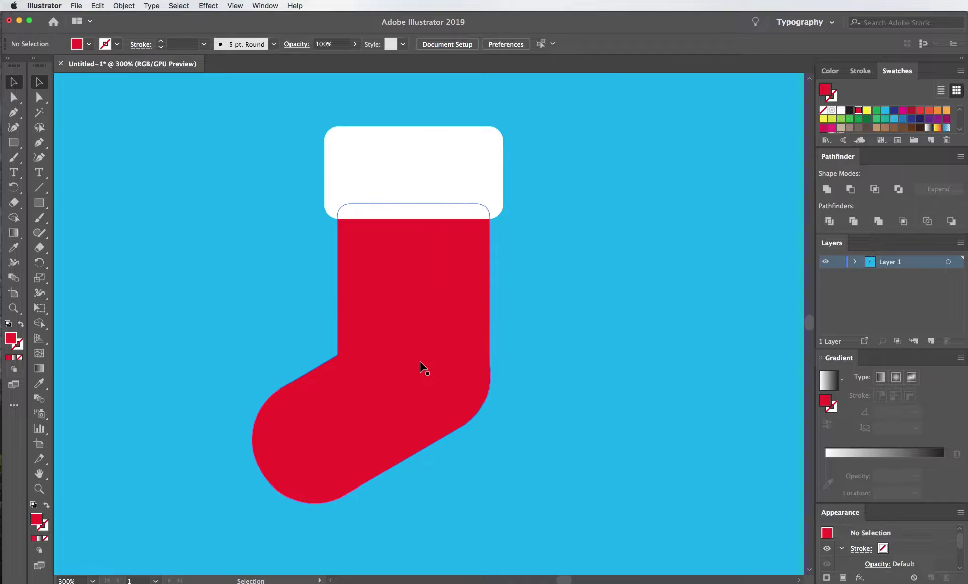
- Draw a short vertical line on the stocking with a white stroke and round caps
left_click(40, 187)
left_click_drag(415, 347, 413, 265)
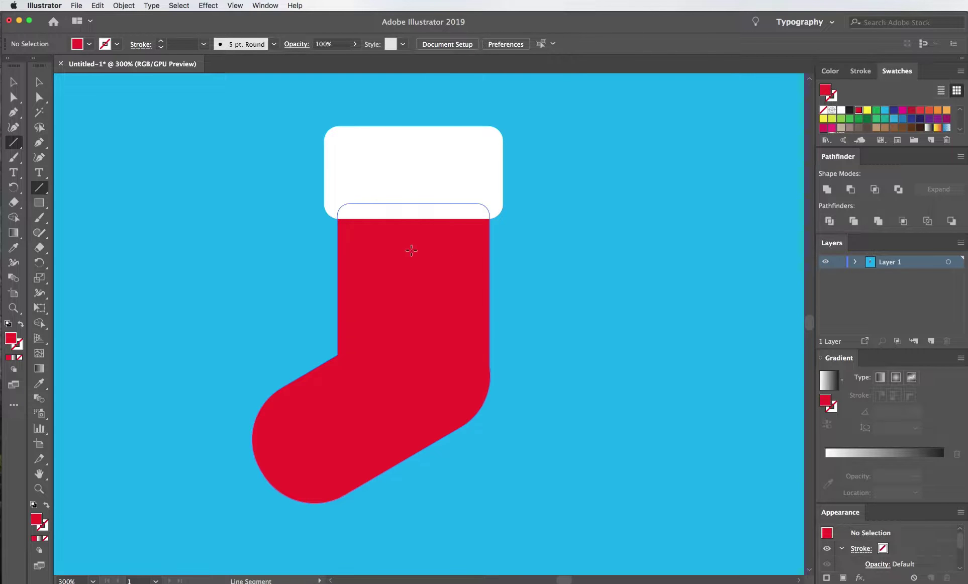
left_click_drag(412, 264, 414, 312)
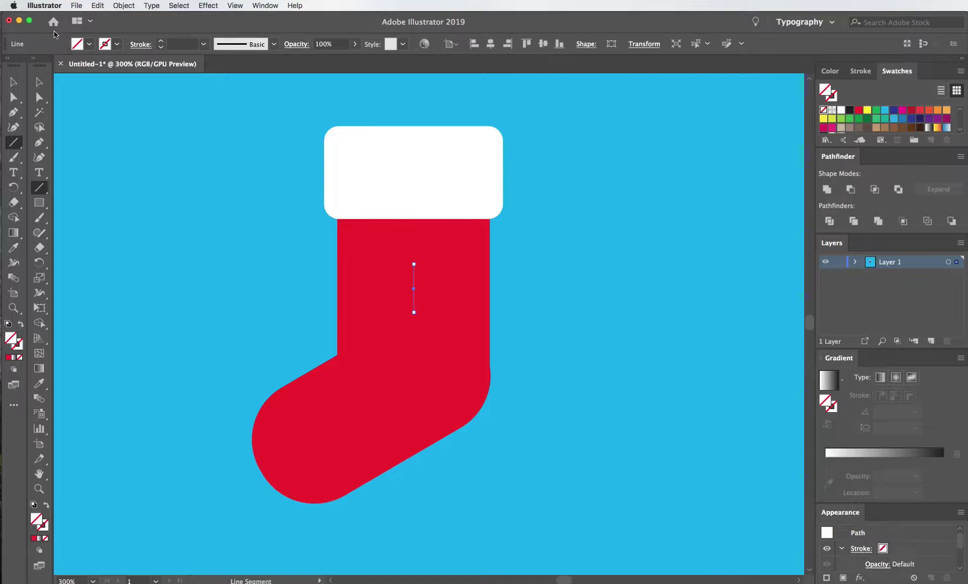
left_click(117, 44)
left_click(25, 66)
left_click(140, 44)
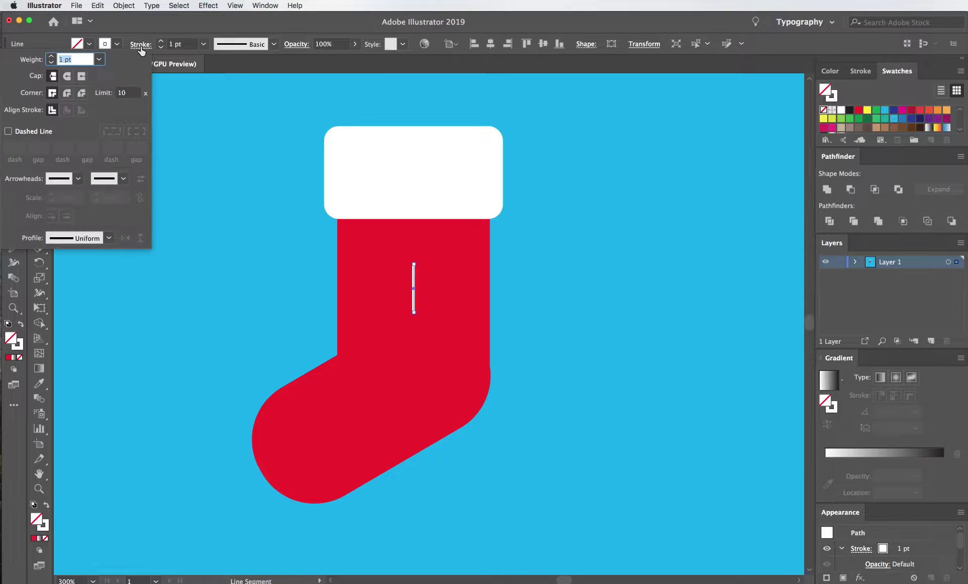
left_click(67, 76)
left_click(122, 22)
left_click(40, 84)
left_click(199, 243)
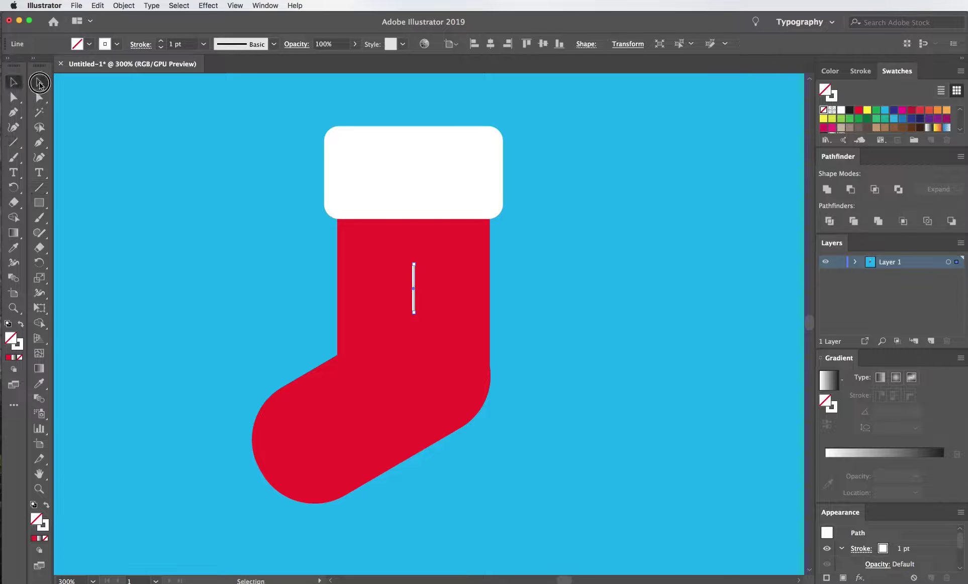
left_click(413, 305)
scroll(416, 305, "up", 2)
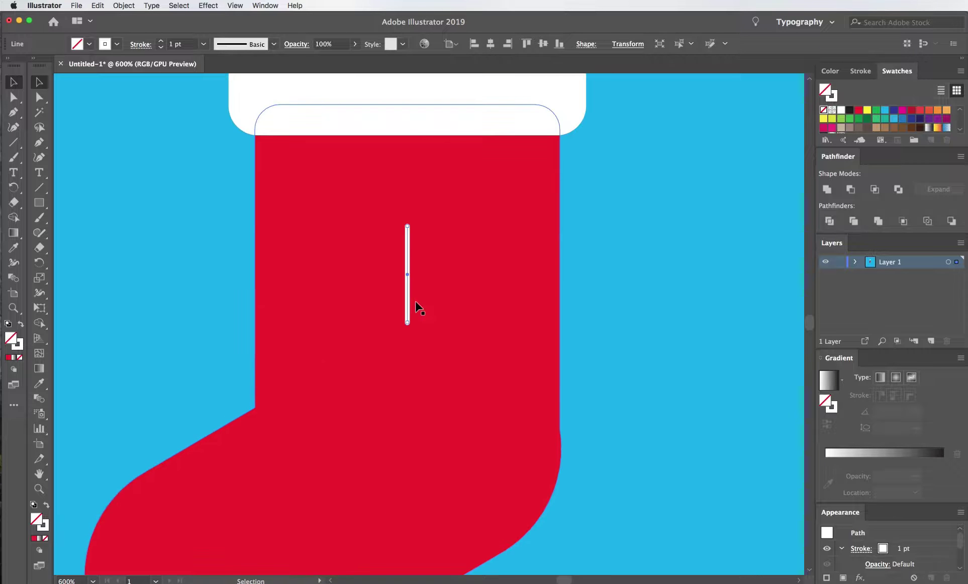
- Turn a rotated square into a V by deleting its top anchor, and place it on the stem
left_click(40, 203)
left_click_drag(383, 247, 421, 285)
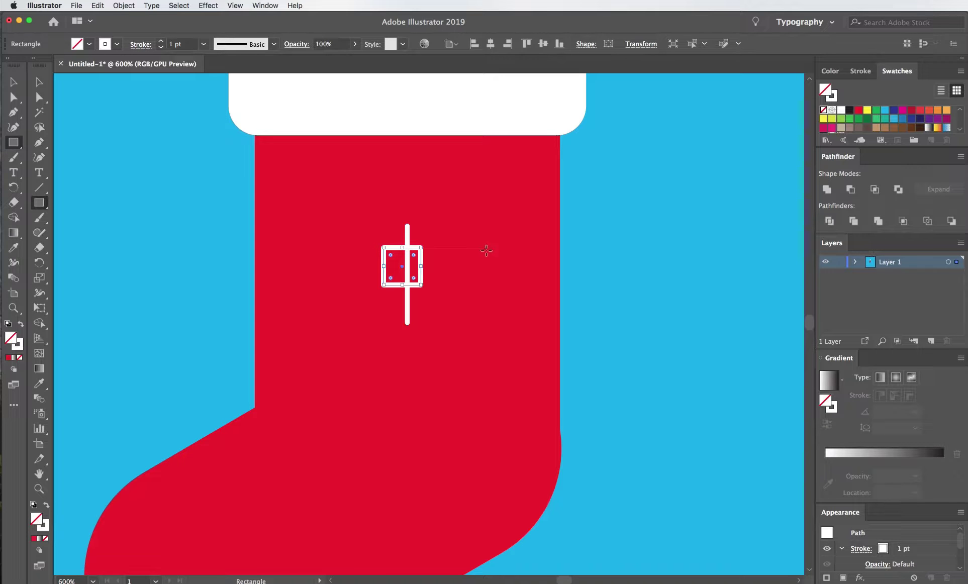
left_click_drag(486, 251, 492, 305)
key("a")
left_click(403, 243)
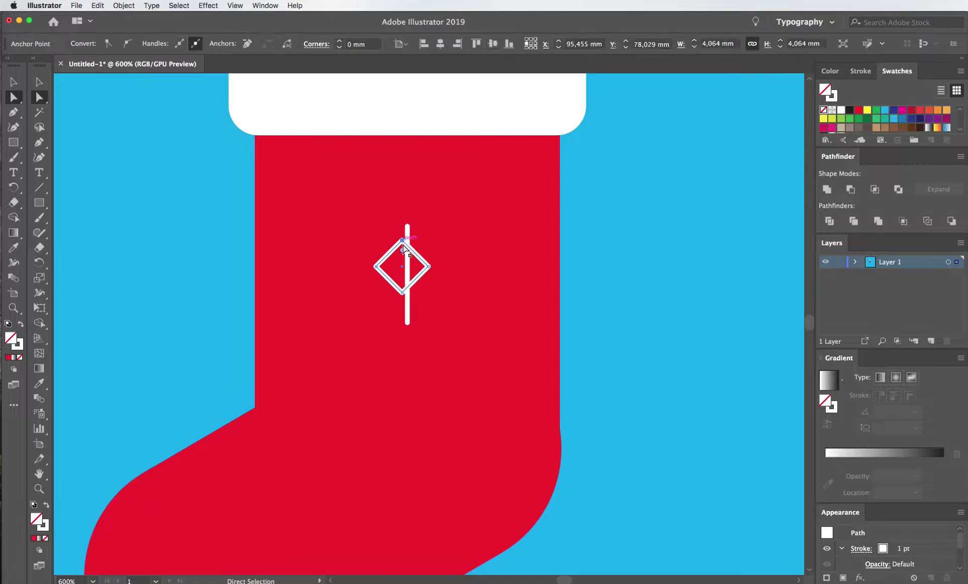
key("Delete")
key("v")
left_click_drag(422, 271, 424, 260)
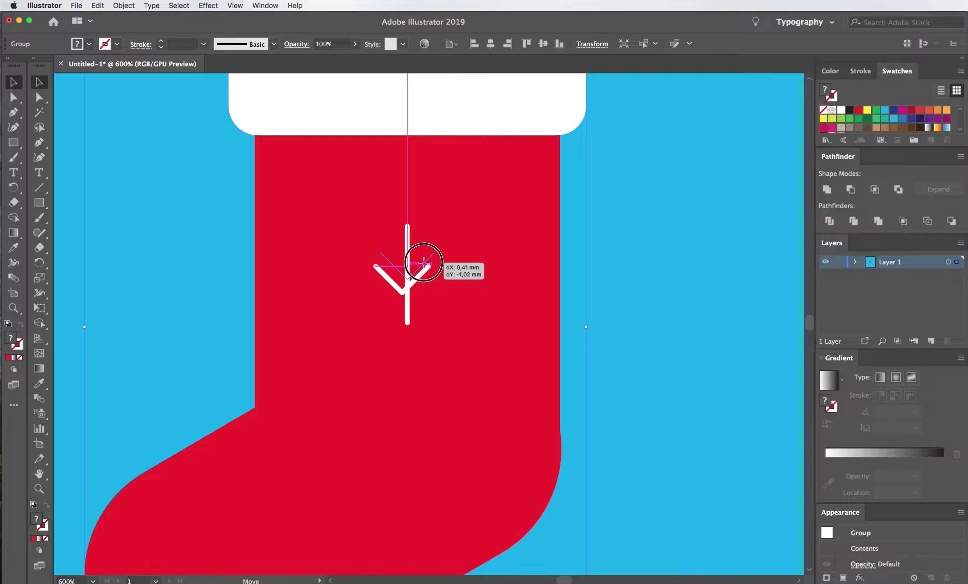
left_click_drag(424, 260, 427, 246)
left_click(460, 284)
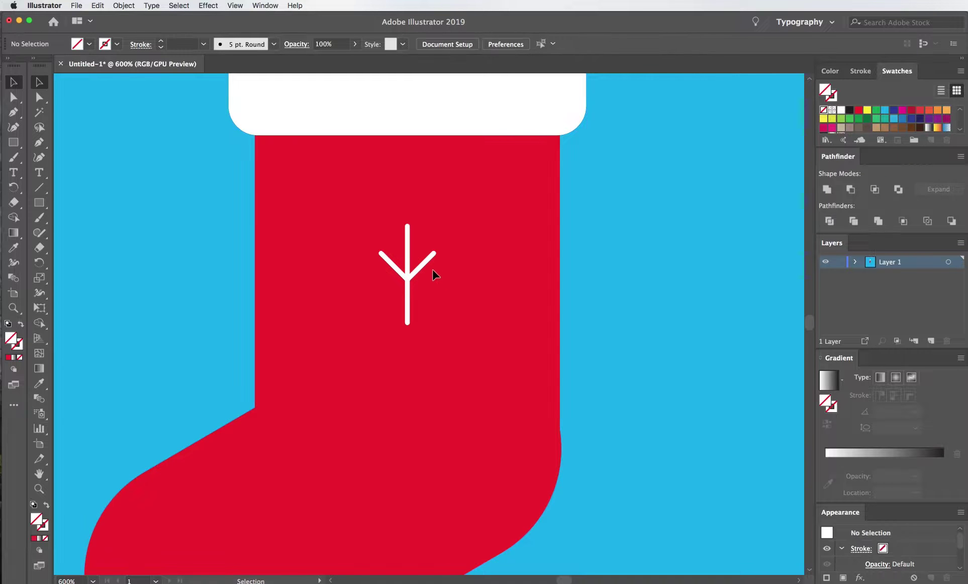
left_click(422, 265)
- Alt-drag a copy of the V higher up the stem, undo its scaling, and open the Window menu
scroll(413, 280, "up", 5)
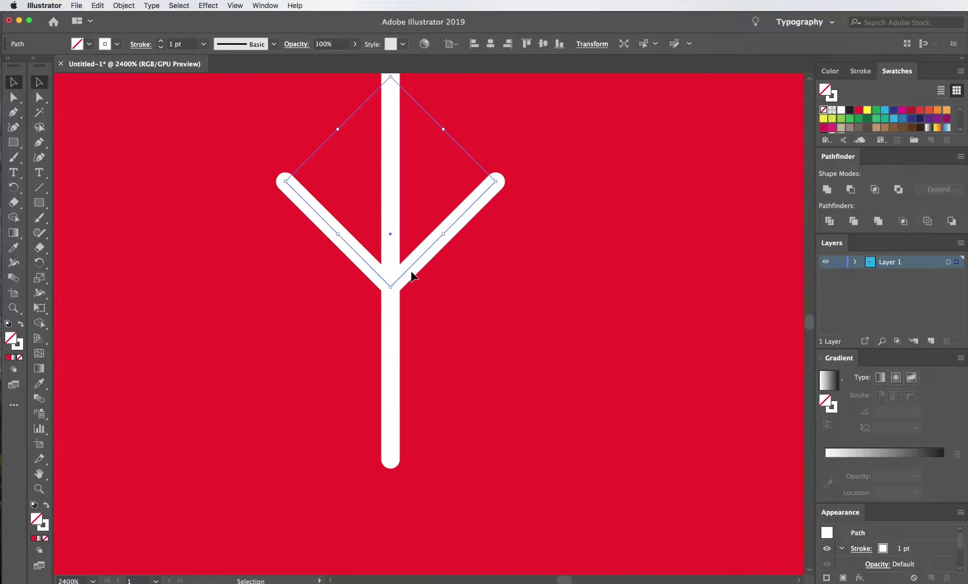
left_click_drag(402, 255, 394, 171)
scroll(392, 171, "down", 2)
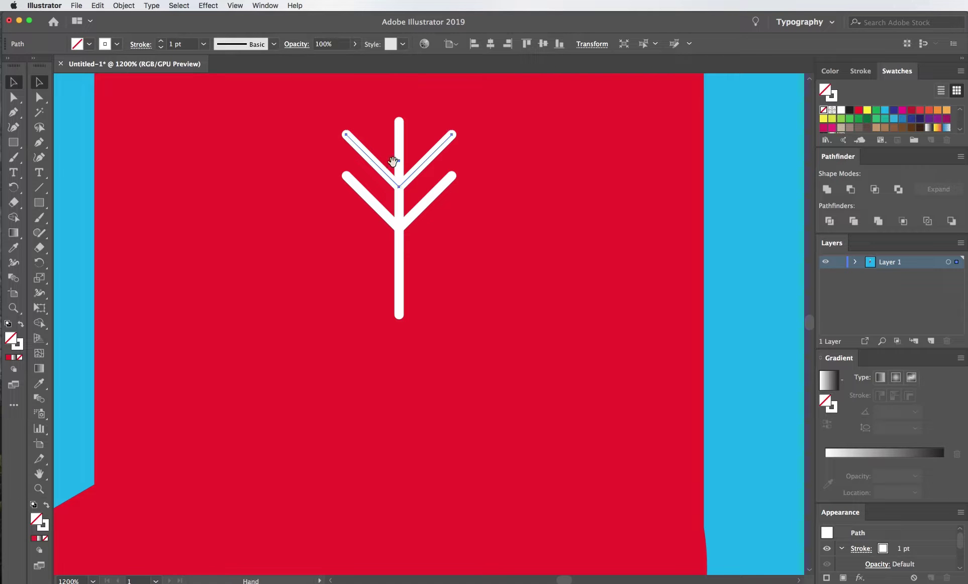
left_click_drag(397, 189, 401, 230)
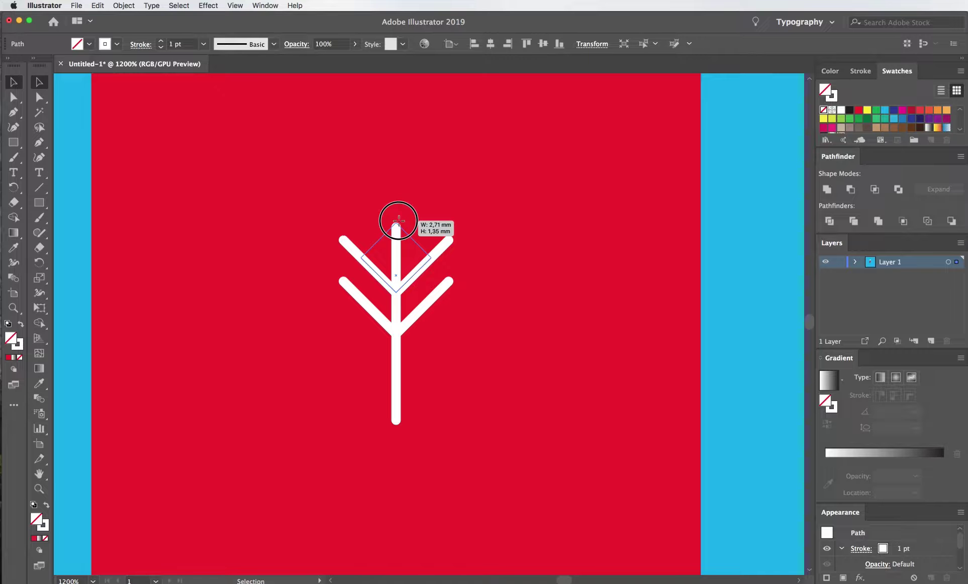
left_click(443, 246)
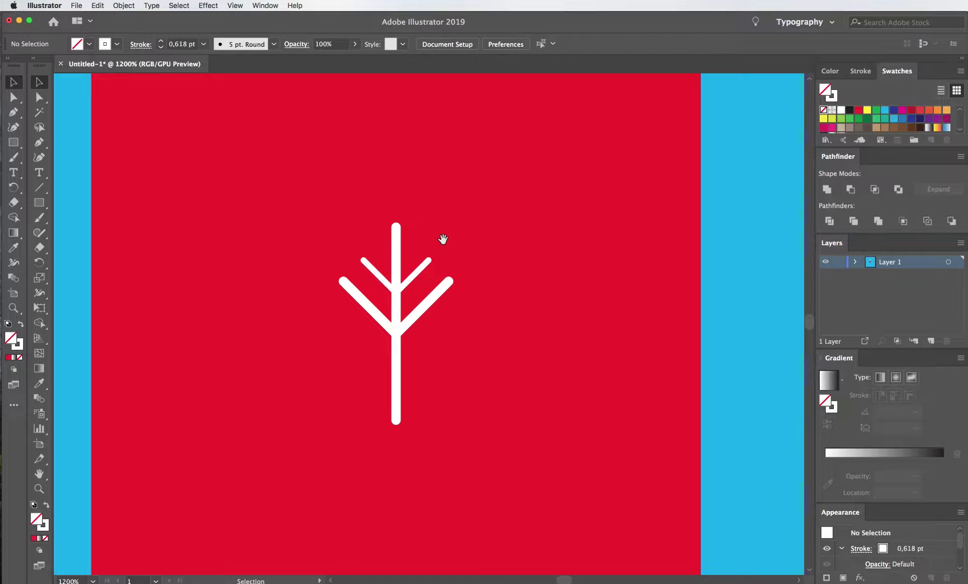
scroll(446, 251, "up", 1)
left_click(423, 288)
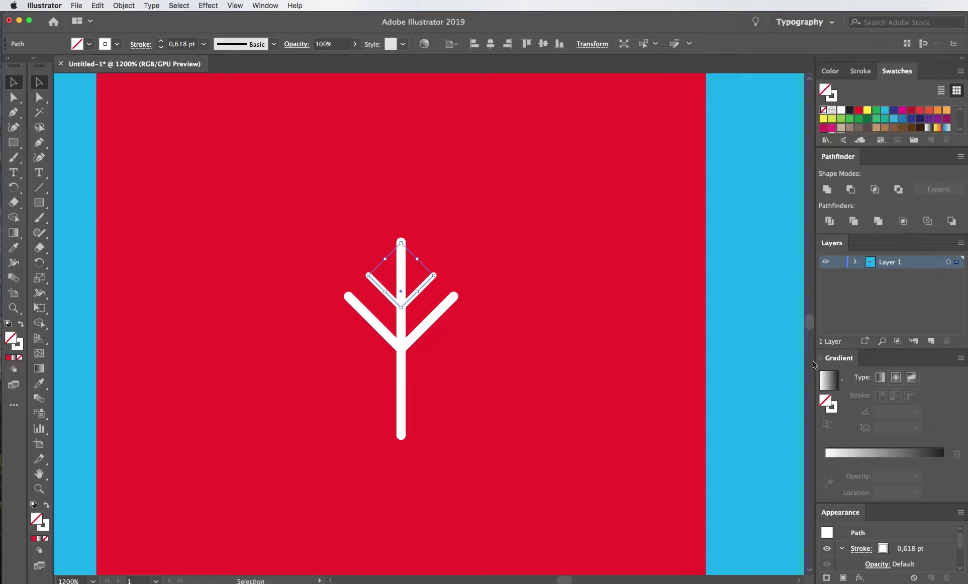
key("ctrl+z")
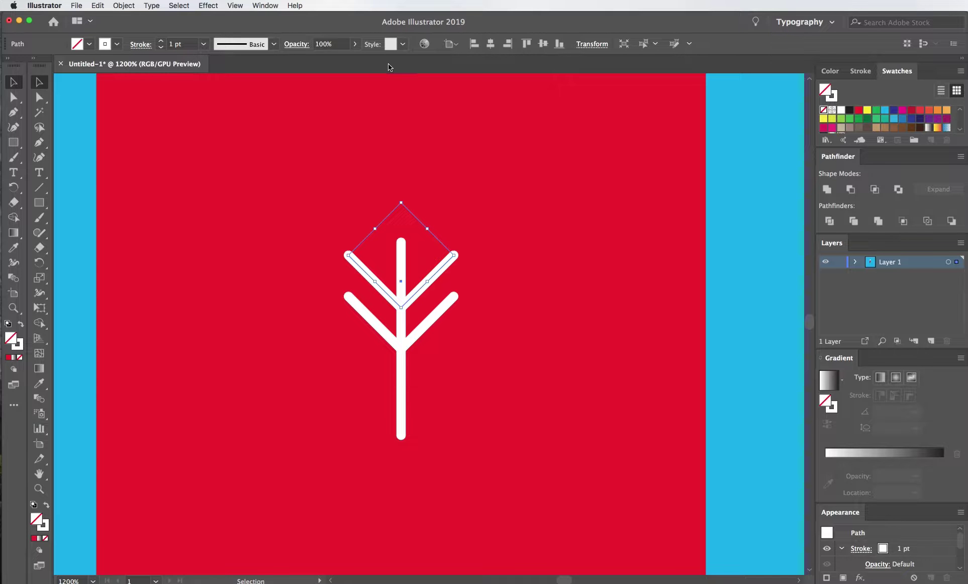
left_click(263, 5)
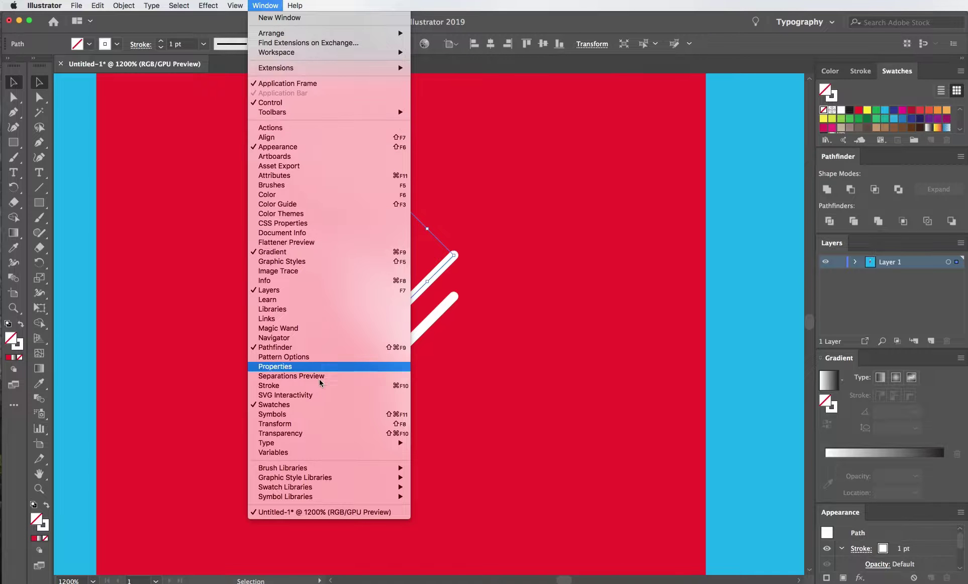
- Turn off Scale Corners and Scale Strokes & Effects, then shrink the upper V to 2.222 × 1.111 mm
left_click(320, 424)
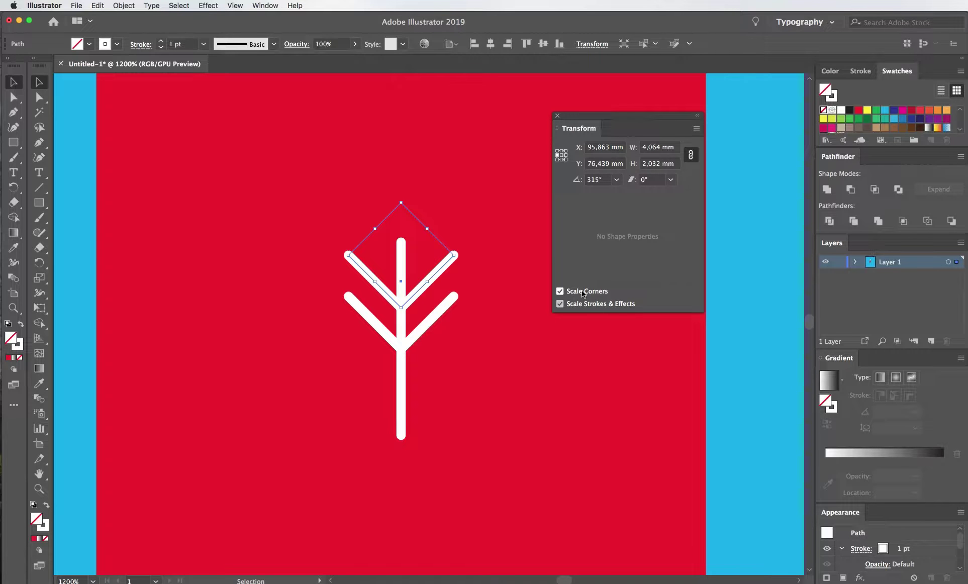
left_click(584, 291)
left_click(579, 304)
left_click_drag(402, 204, 408, 265)
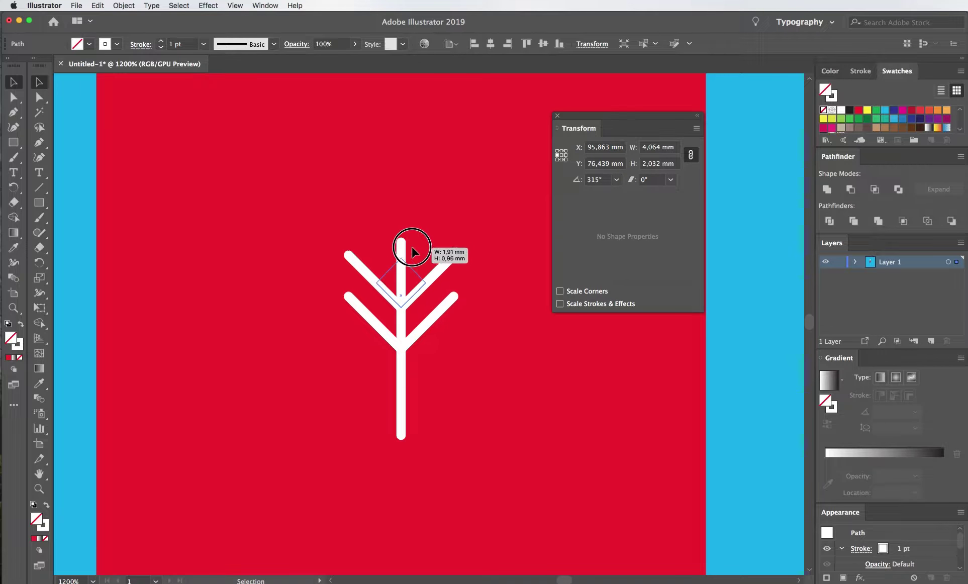
left_click_drag(408, 265, 412, 249)
left_click_drag(569, 123, 878, 250)
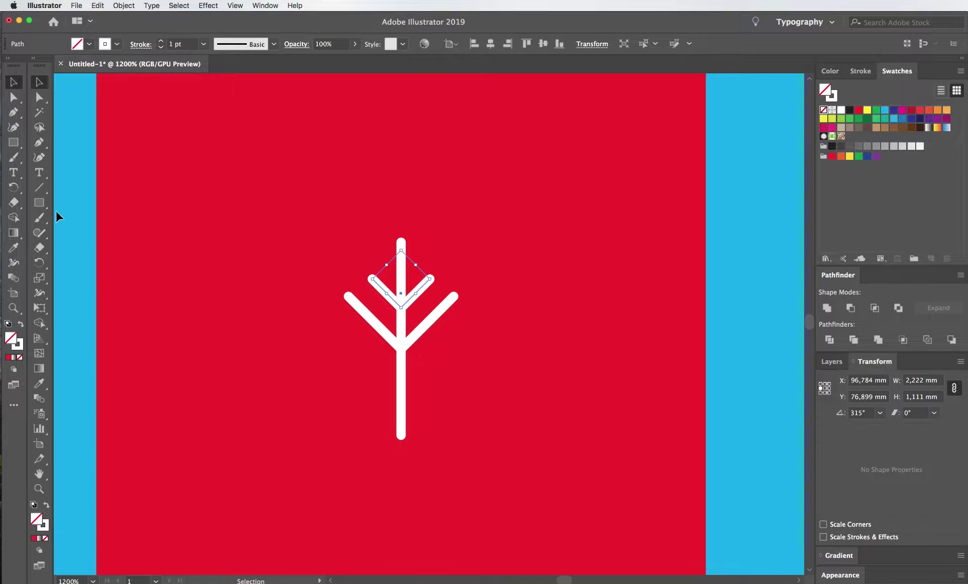
- Draw a square, rotate it 45° into a diamond, shrink it, and set it on the stem's top
left_click(39, 202)
left_click_drag(425, 200, 463, 238)
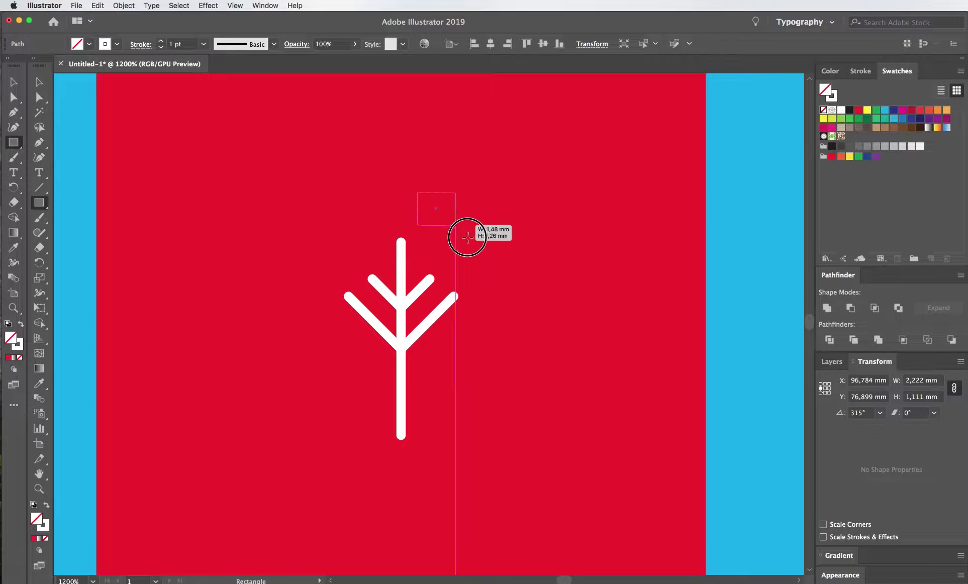
key("v")
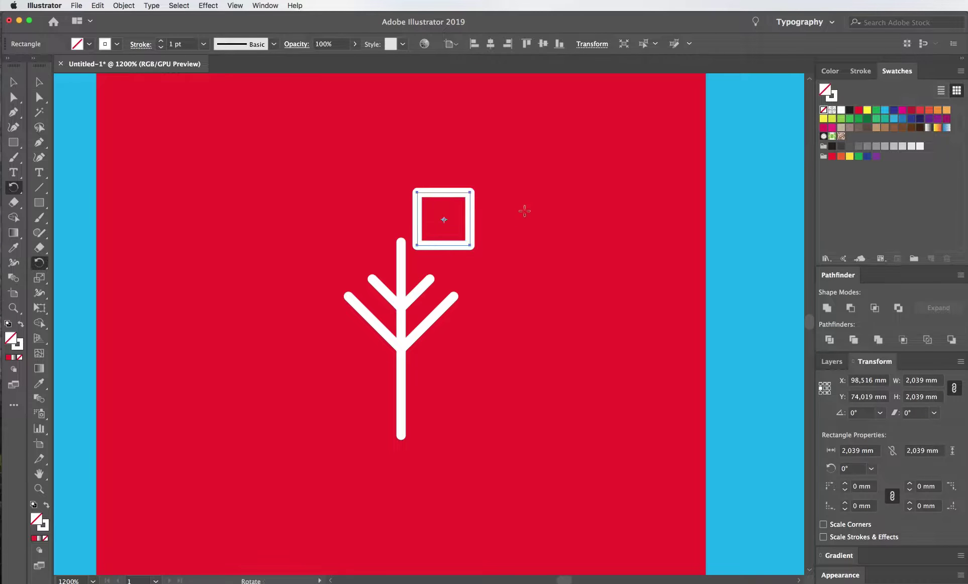
left_click_drag(477, 185, 534, 279)
left_click_drag(445, 258, 444, 222)
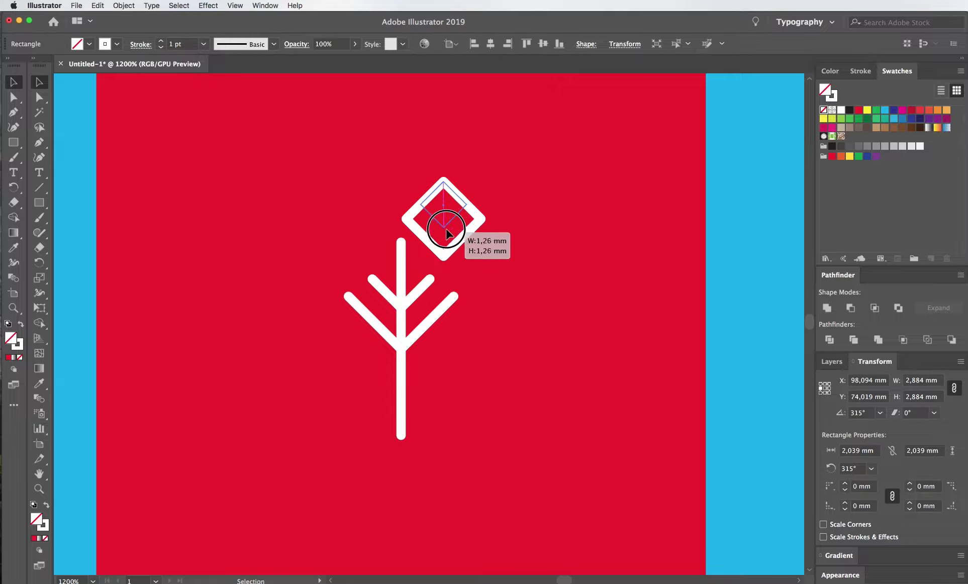
scroll(444, 221, "up", 3)
mouse_move(495, 183)
left_mouse_down()
mouse_move(382, 312)
mouse_move(383, 344)
left_mouse_up()
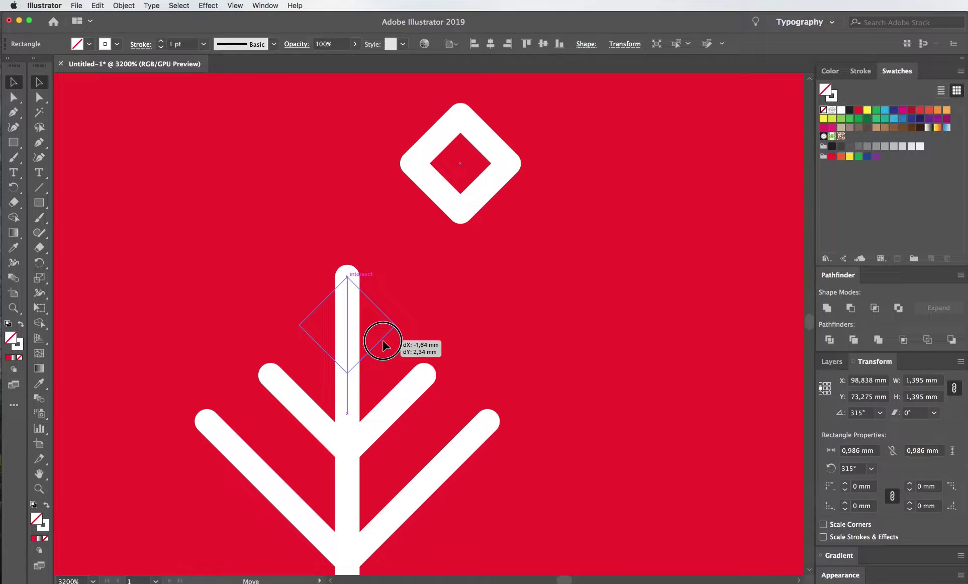
left_click_drag(383, 345, 383, 345)
scroll(442, 332, "down", 4)
scroll(442, 333, "up", 4)
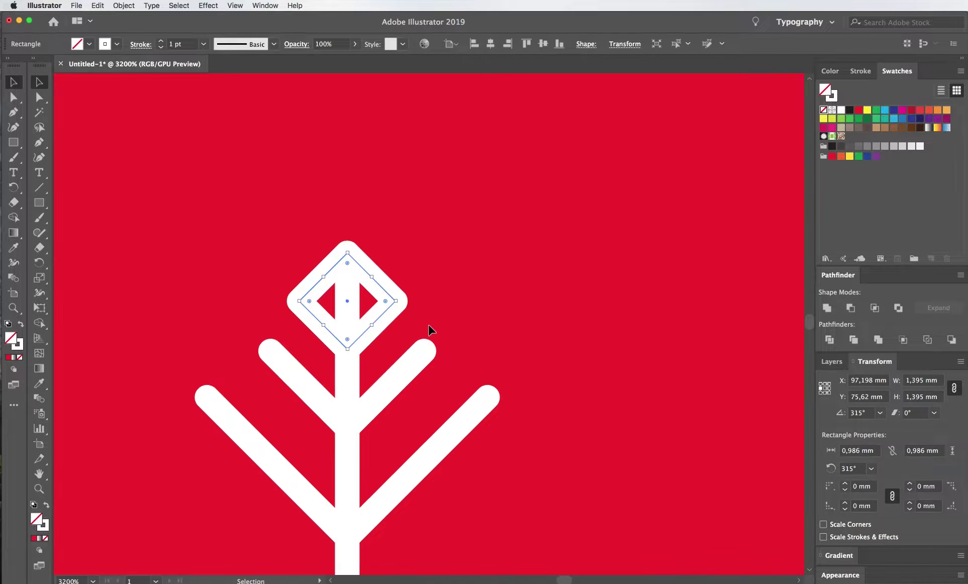
- Fill the top diamond with white
left_click(89, 44)
left_click(21, 64)
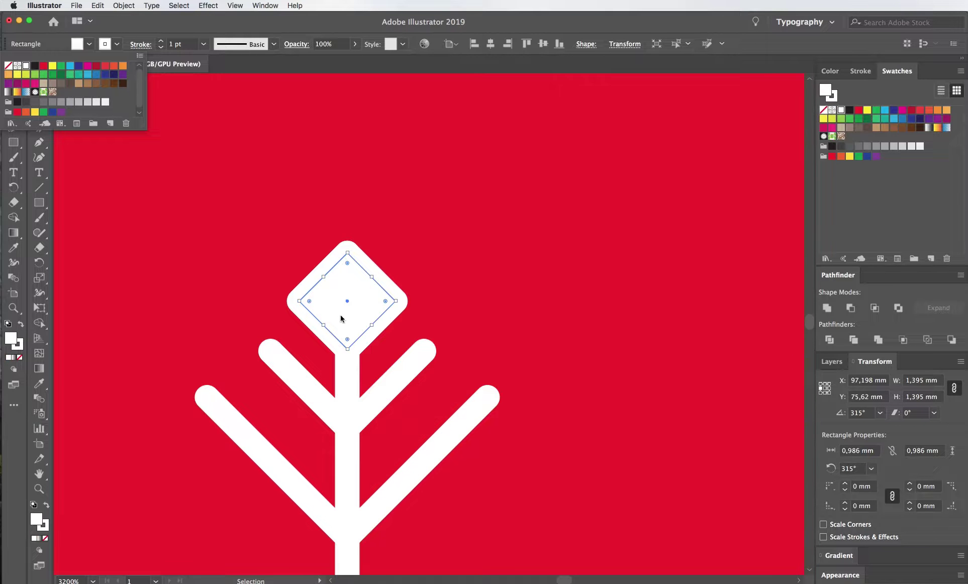
scroll(415, 337, "down", 3)
left_click(483, 331)
scroll(496, 313, "down", 3)
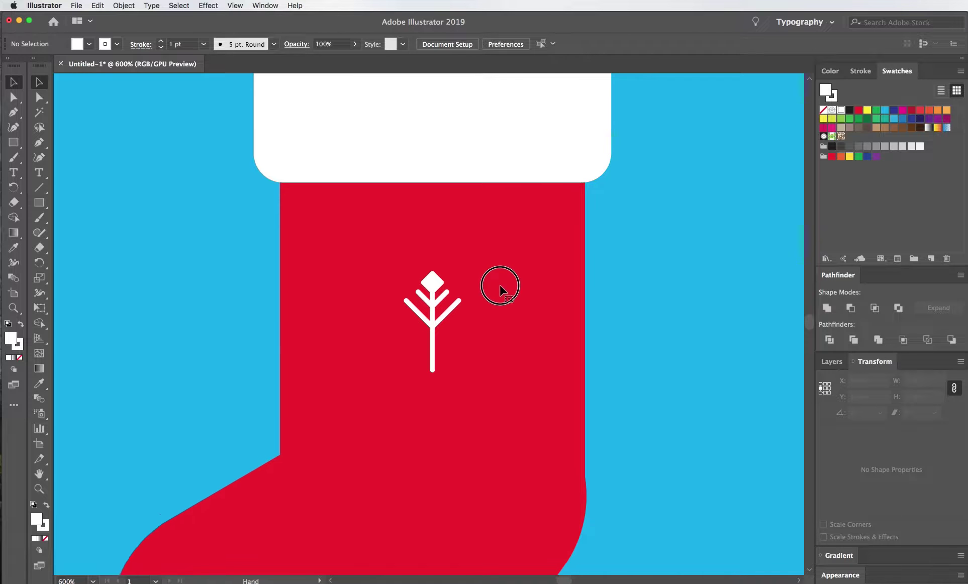
- Duplicate a V branch slightly lower on the stem and nudge it into place
scroll(445, 345, "up", 1)
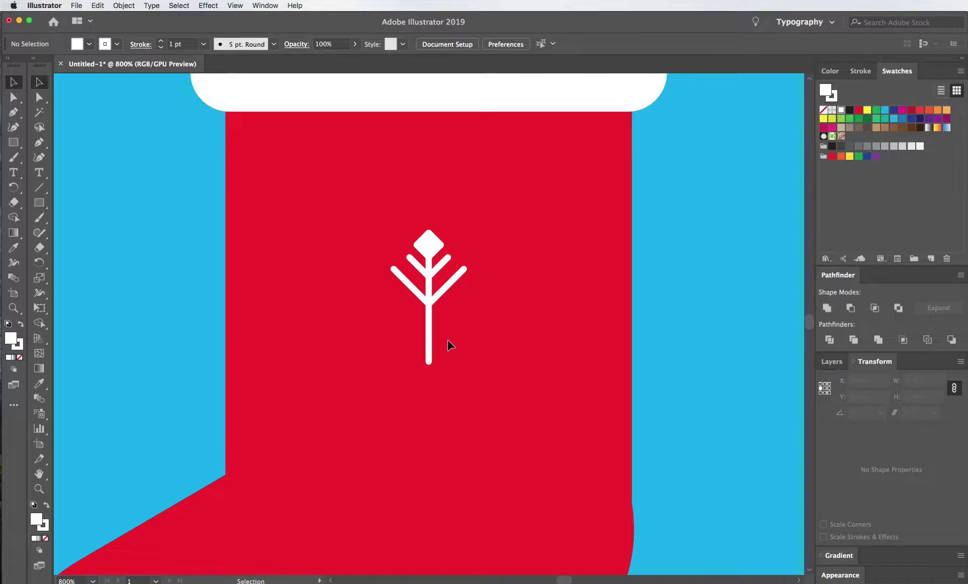
left_click_drag(449, 292, 449, 304)
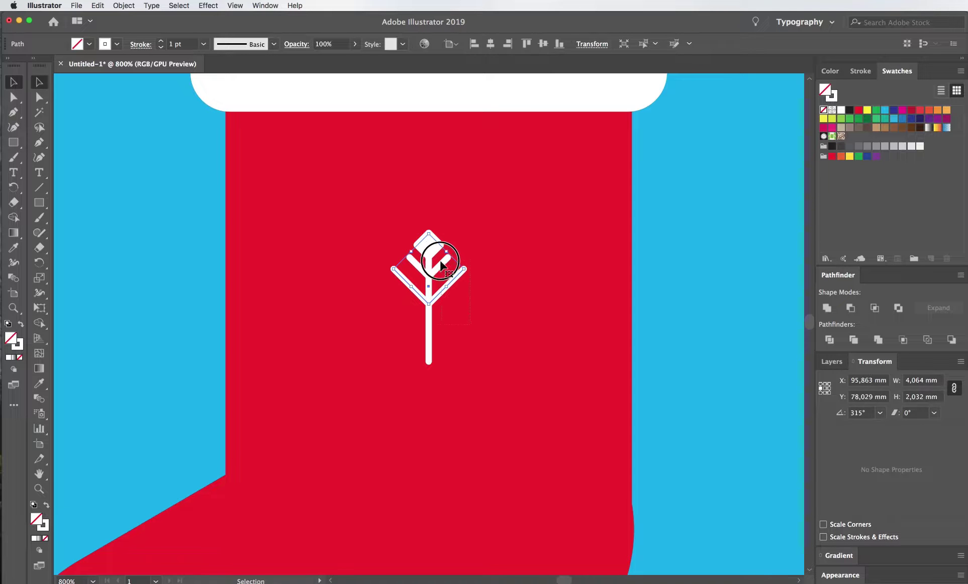
left_click(458, 322)
scroll(445, 314, "up", 2)
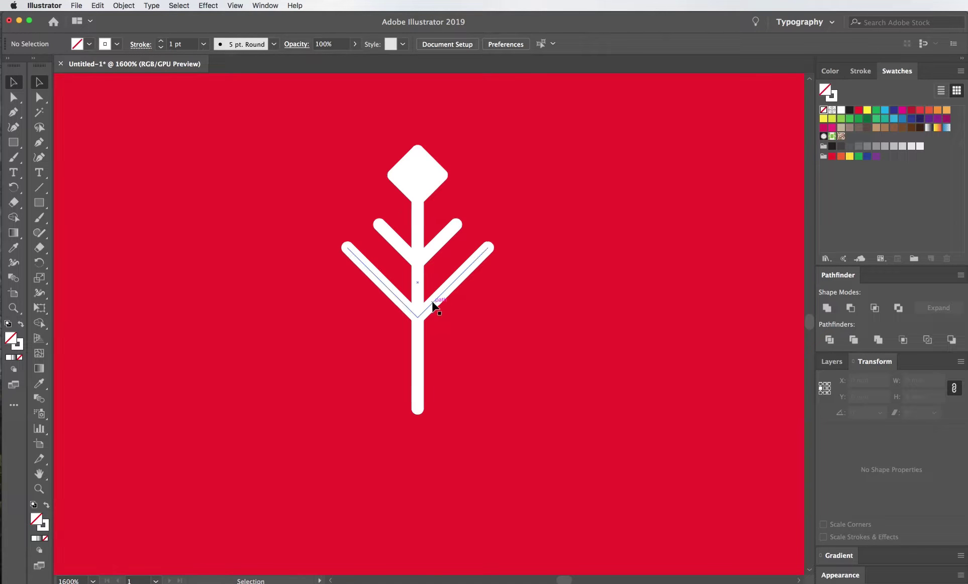
scroll(438, 308, "up", 1)
left_click_drag(433, 306, 433, 314)
scroll(470, 353, "down", 2)
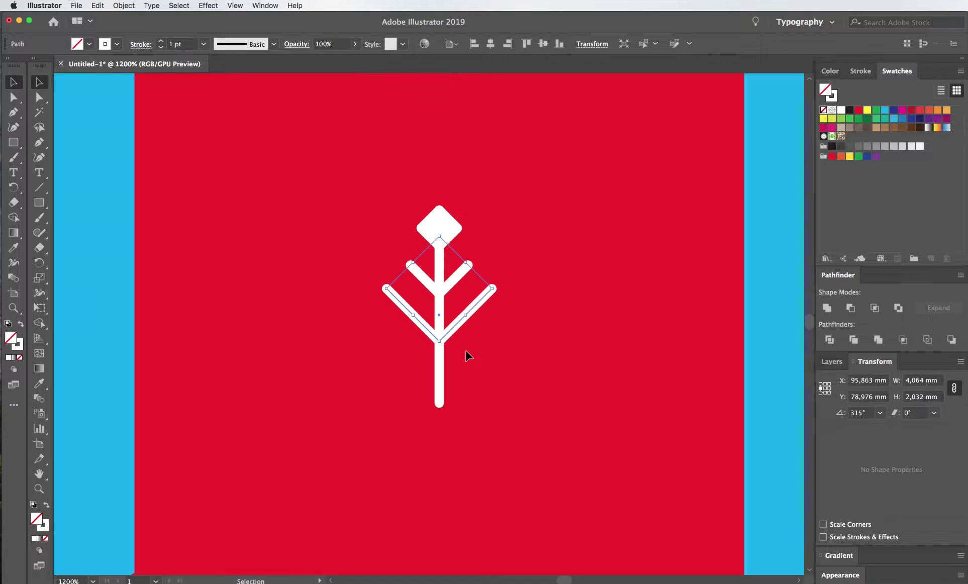
left_click(491, 358)
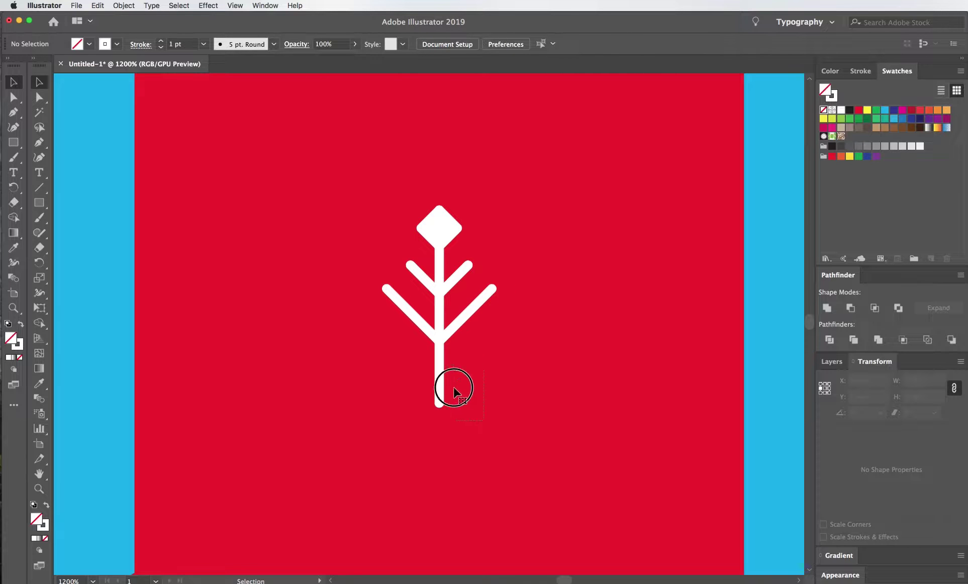
- Copy the top diamond to the stem's bottom and shrink it to about 0.824 mm
left_click(450, 234)
scroll(455, 269, "up", 1)
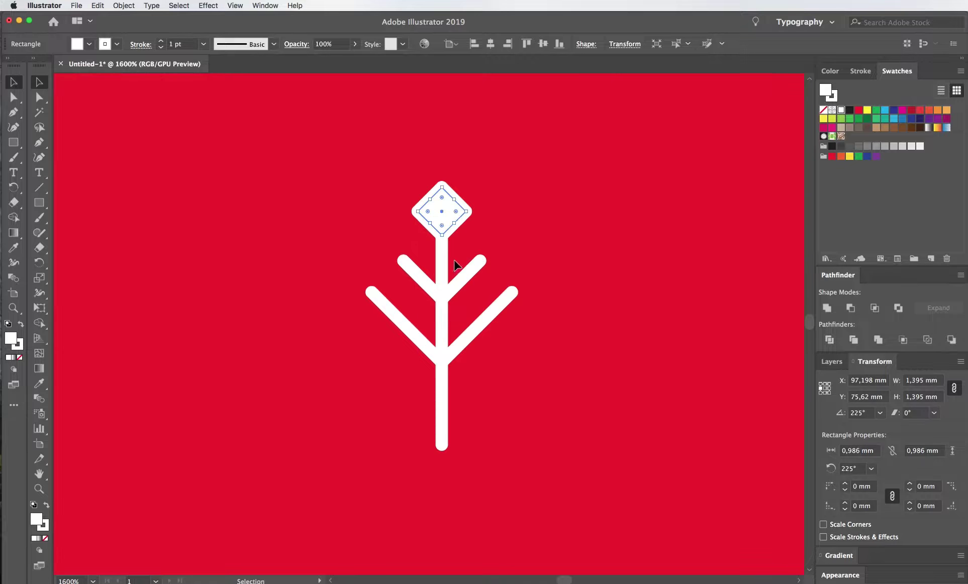
left_click_drag(446, 217, 457, 451)
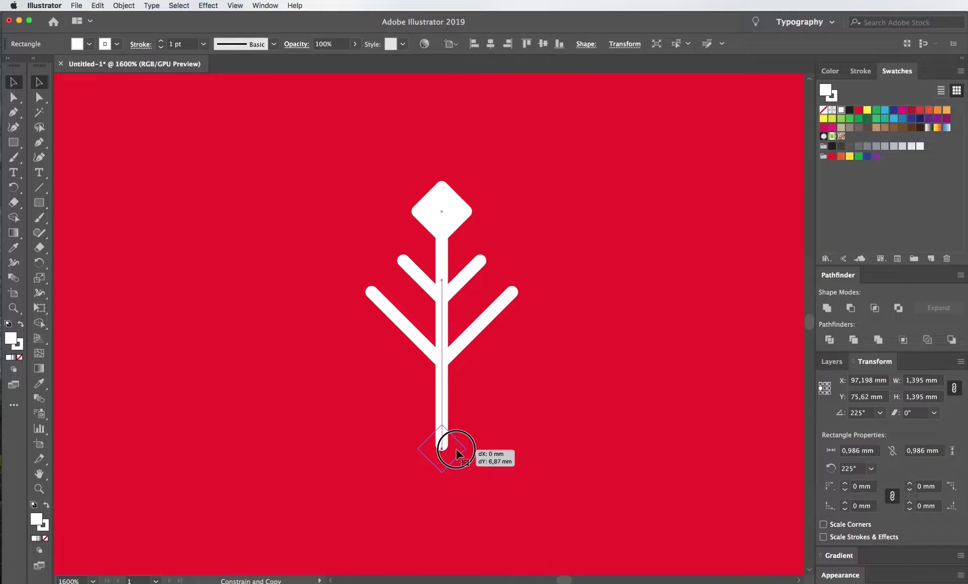
left_click(516, 448)
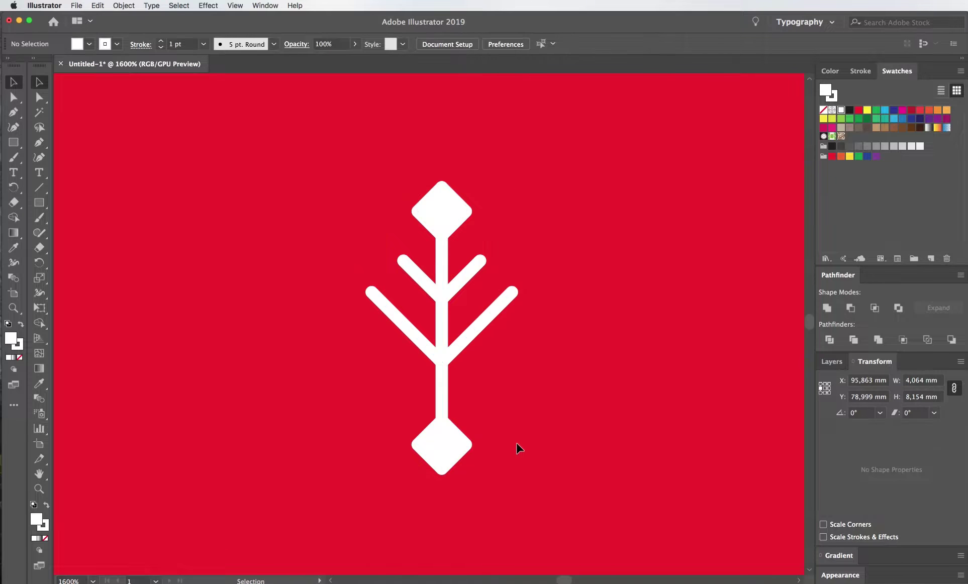
left_click(445, 470)
left_click_drag(445, 470, 442, 458)
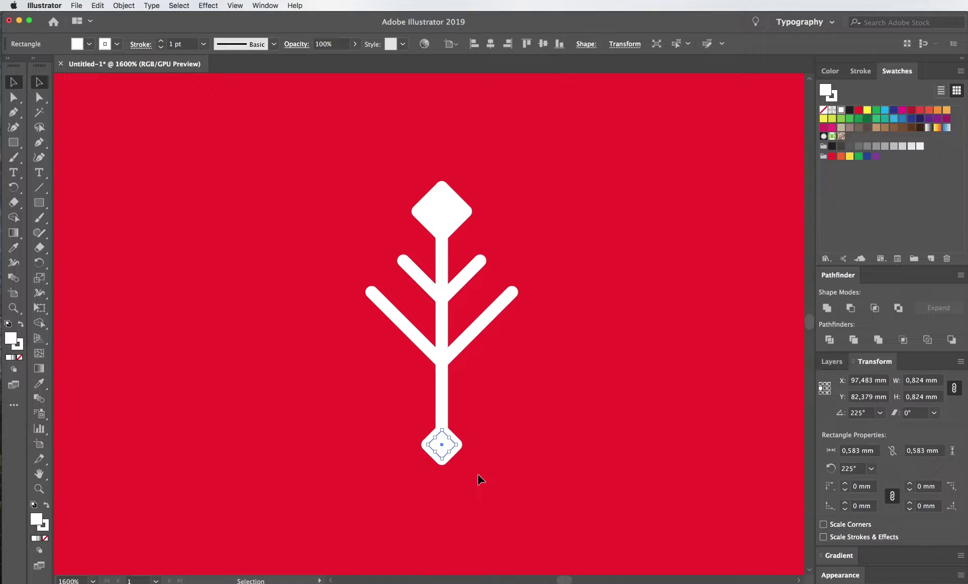
left_click(480, 480)
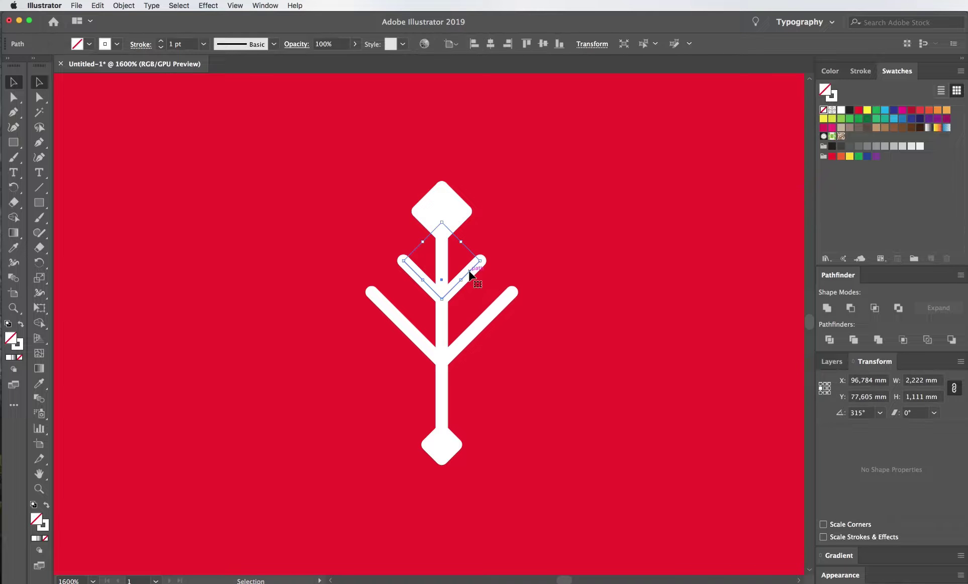
- Copy the upper V branch lower down, group all arm parts, and zoom out
left_click_drag(470, 286, 471, 392)
left_click(509, 464)
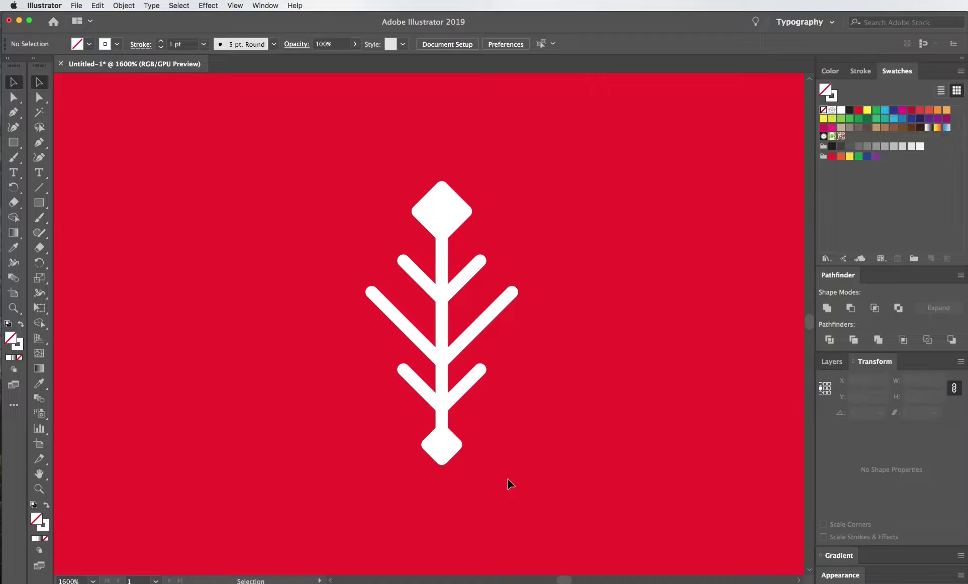
key("ctrl+a")
key("ctrl+g")
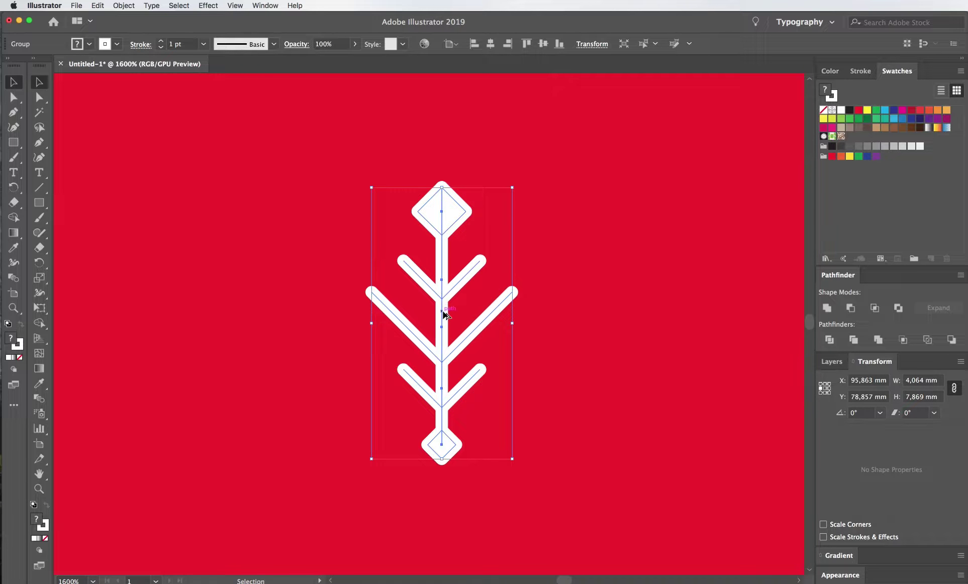
key("ctrl+minus")
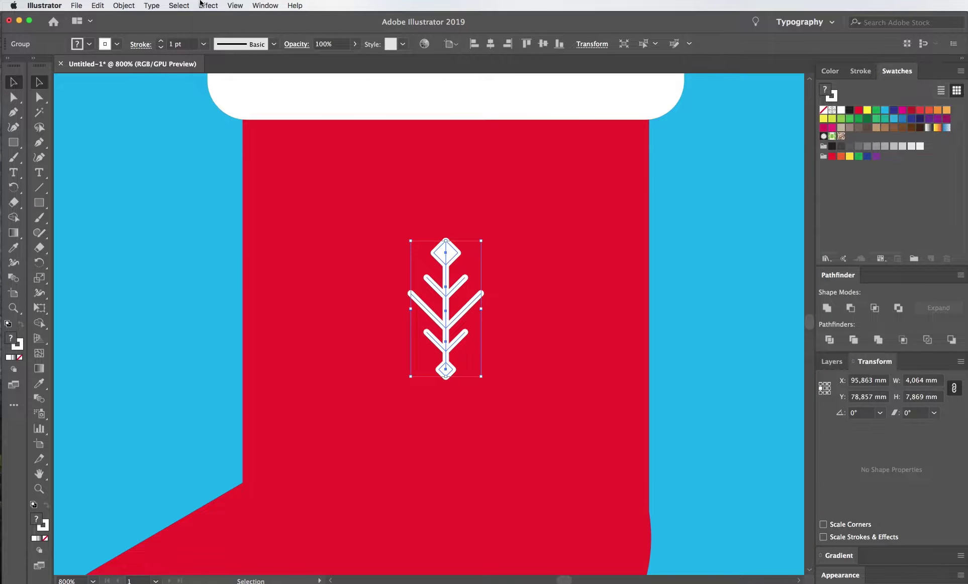
- Open the Transform effect under Effect > Distort & Transform
left_click(201, 5)
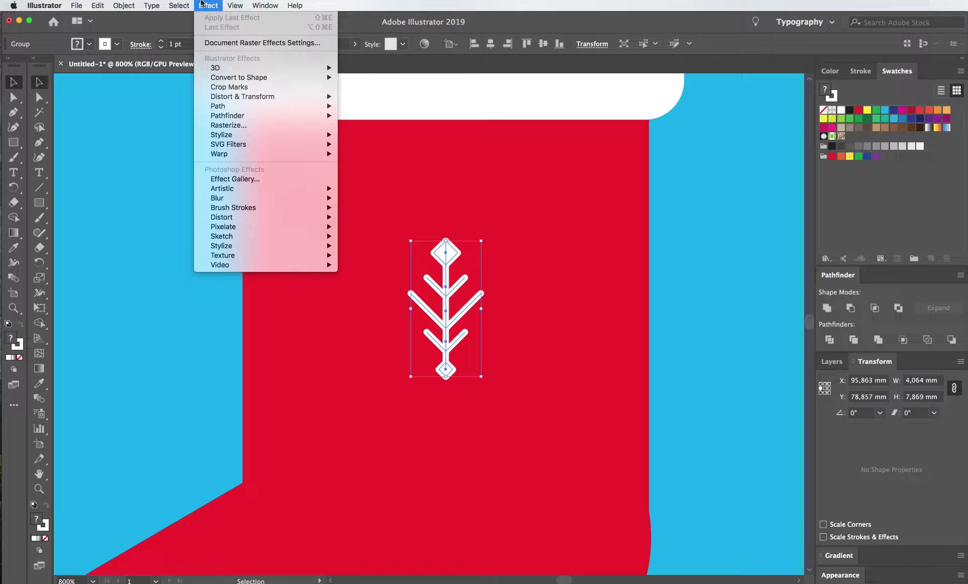
left_click(452, 396)
scroll(452, 395, "up", 1)
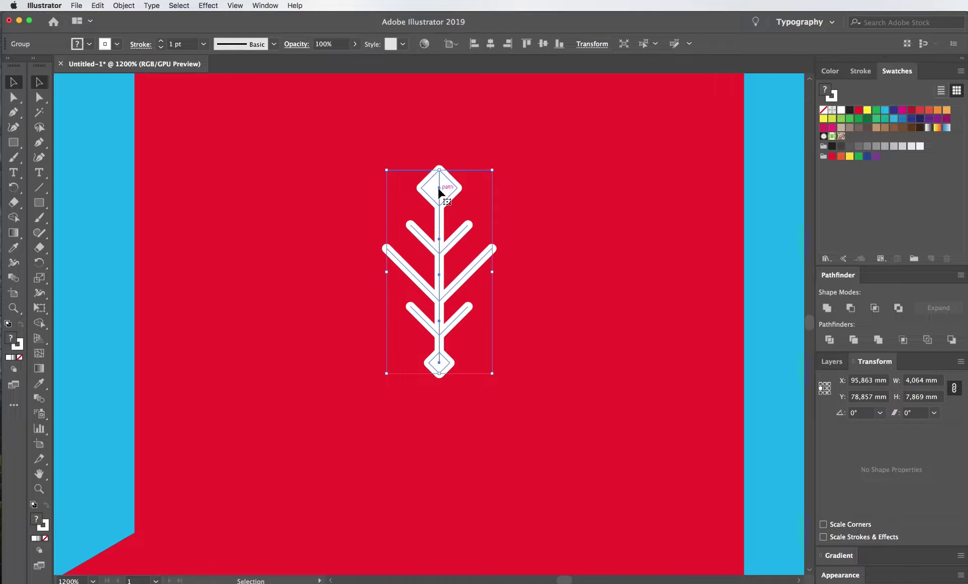
left_click(203, 4)
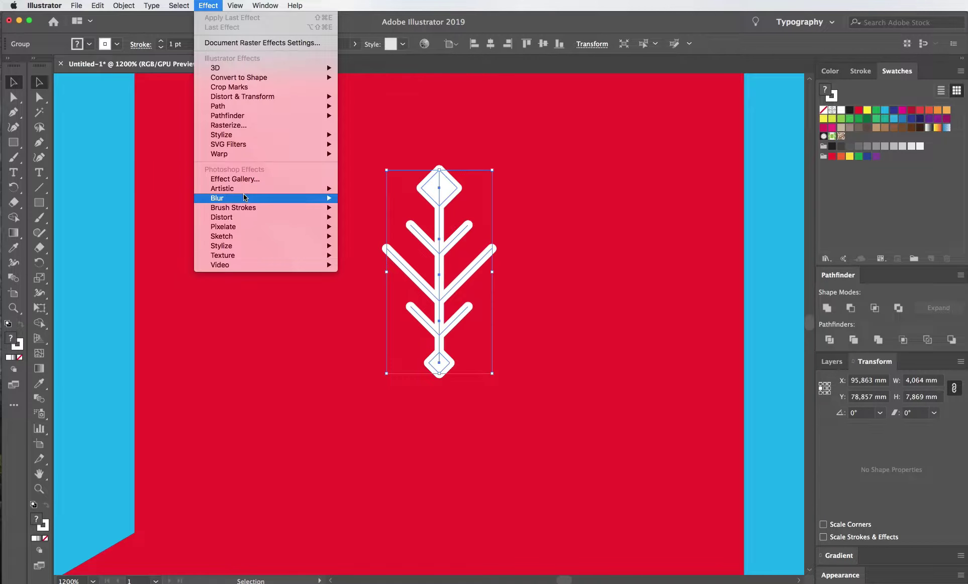
mouse_move(242, 96)
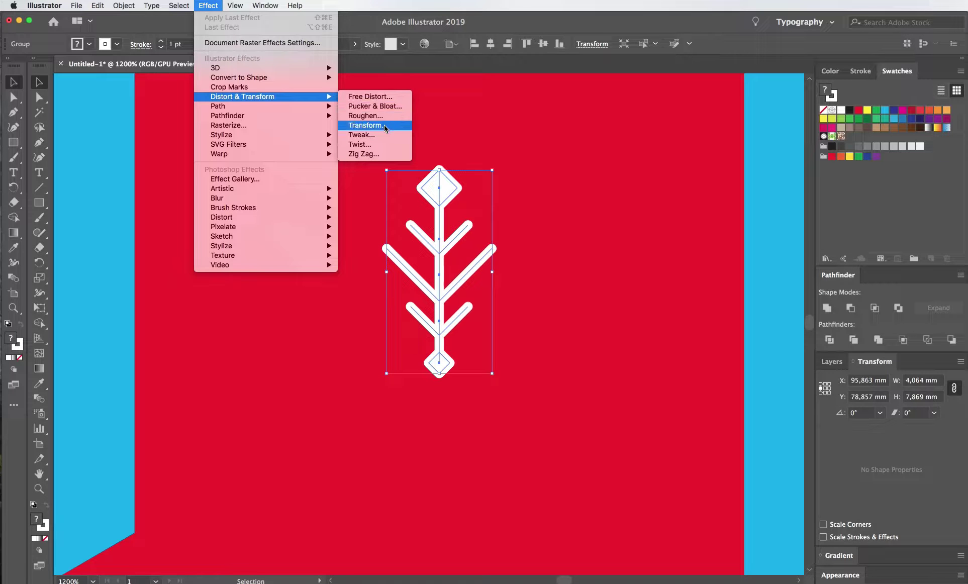
left_click(367, 125)
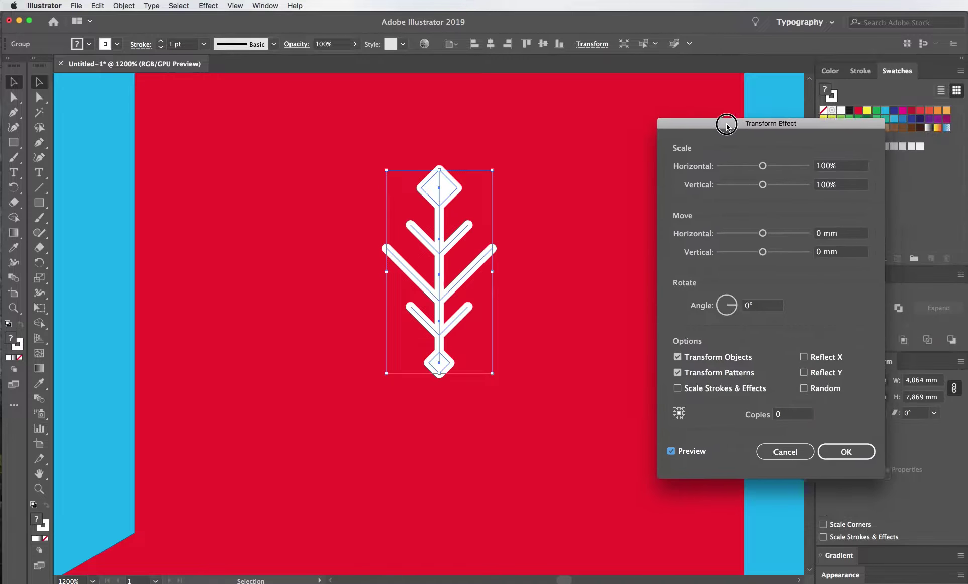
- Set the Transform effect's rotation angle to -60° and vertical move to 2 mm
left_click(785, 410)
type("3")
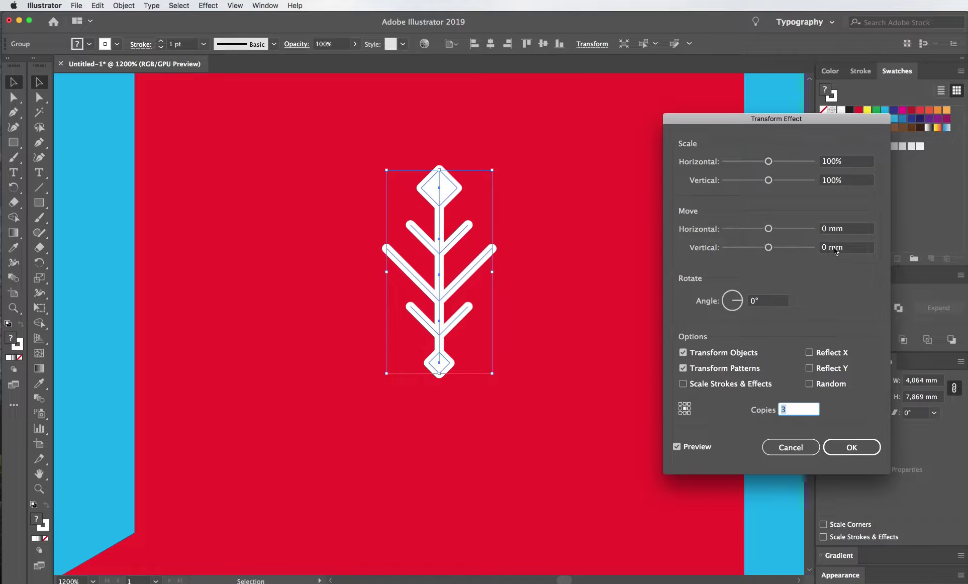
left_click(767, 301)
key("Up")
key("shift+Down")
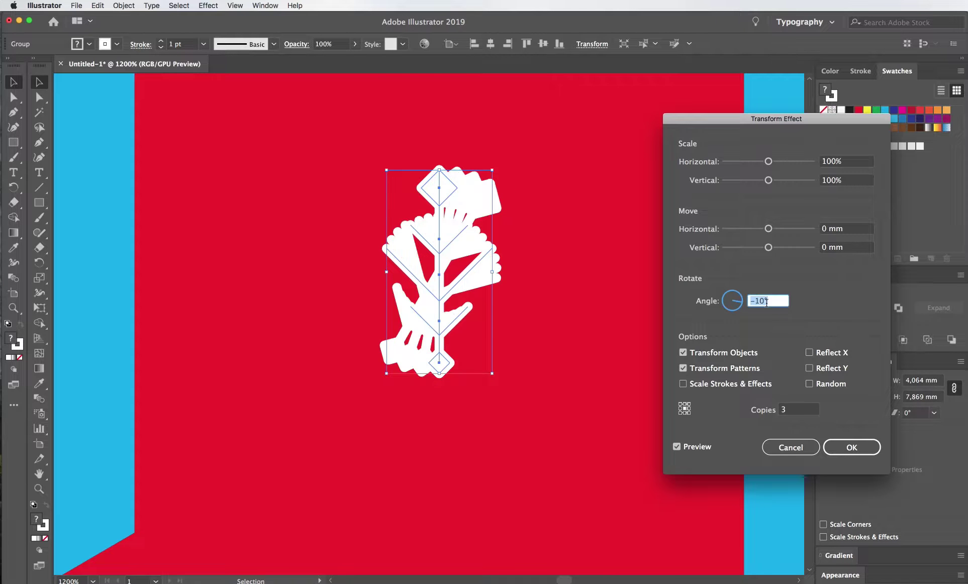
key("shift+Down")
key("shift+Down")
key("shift+Down")
key("shift+Down")
key("shift+Down")
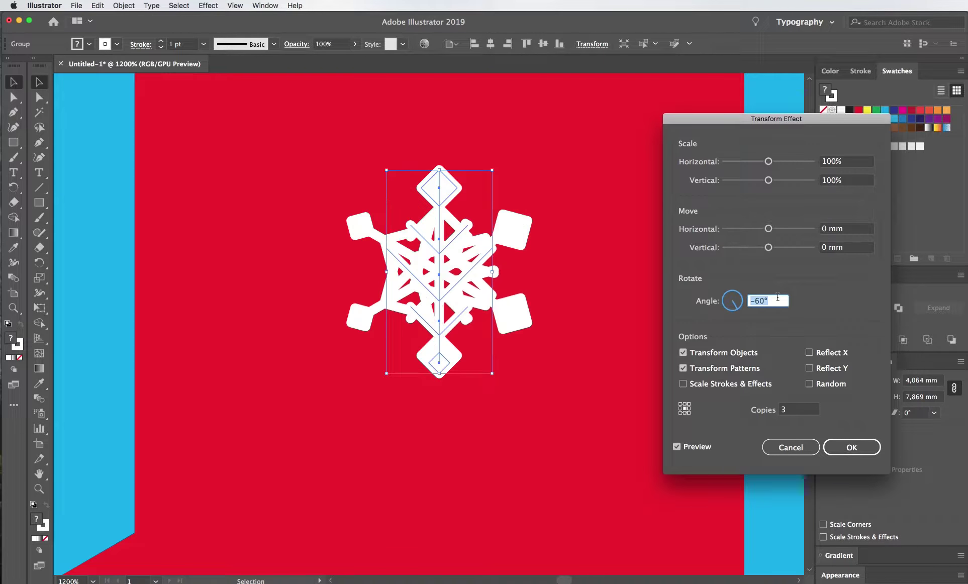
left_click(830, 247)
key("shift+Up")
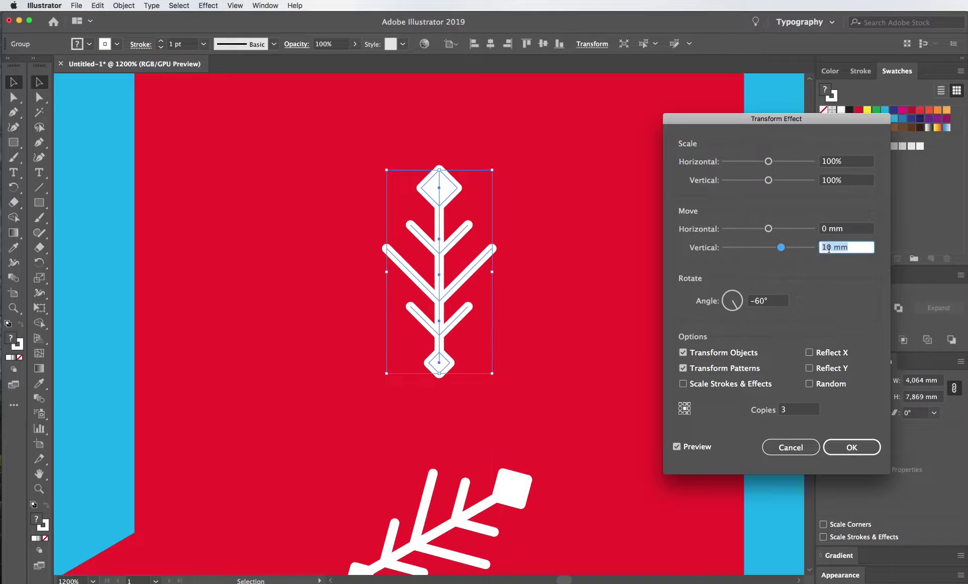
key("Down")
key("Down")
key("Down")
key("Down")
key("Down")
- Set horizontal move to 3,5 mm and 5 copies, then apply the effect
left_click(833, 229)
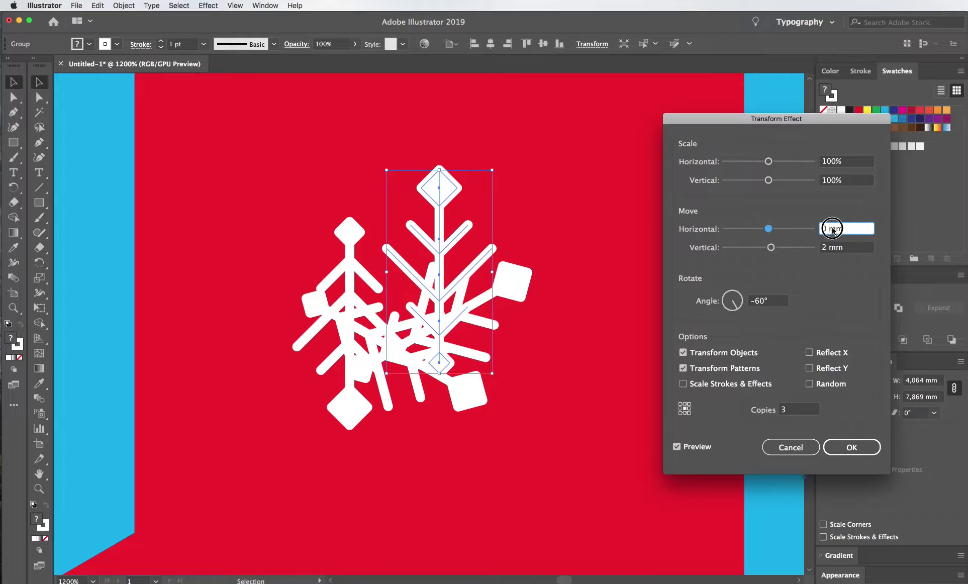
key("Up")
key("Up")
key("Up")
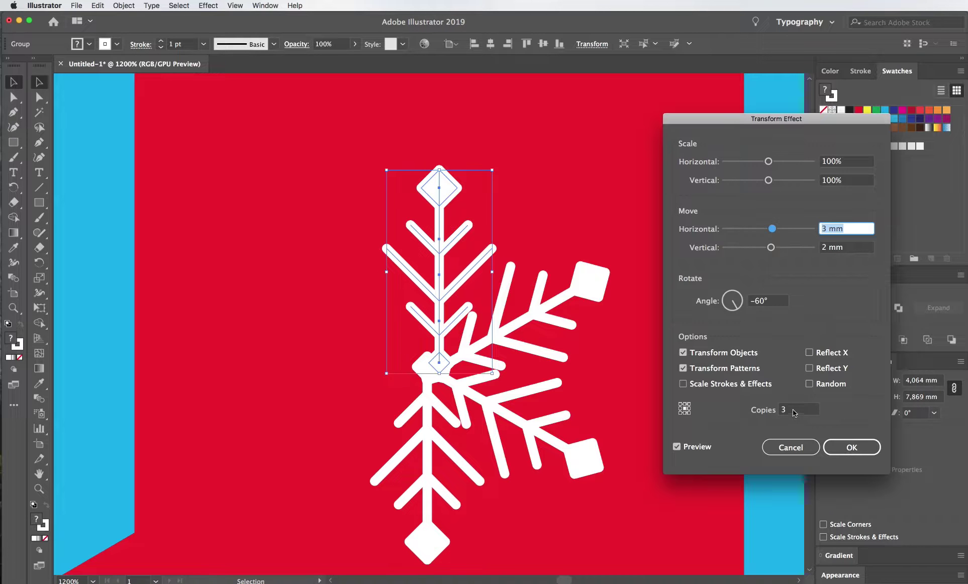
left_click(794, 410)
key("Up")
key("Up")
left_click(827, 247)
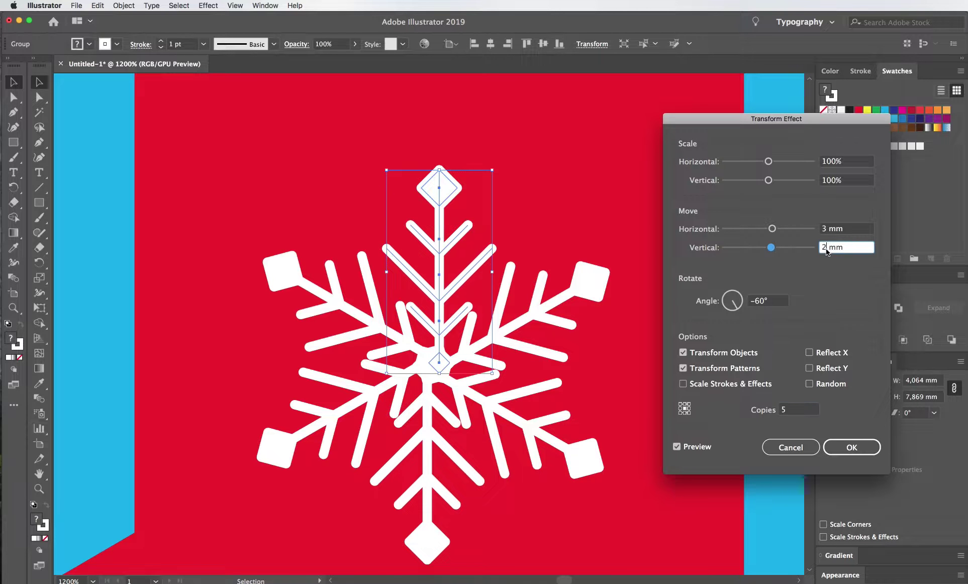
left_click(828, 232)
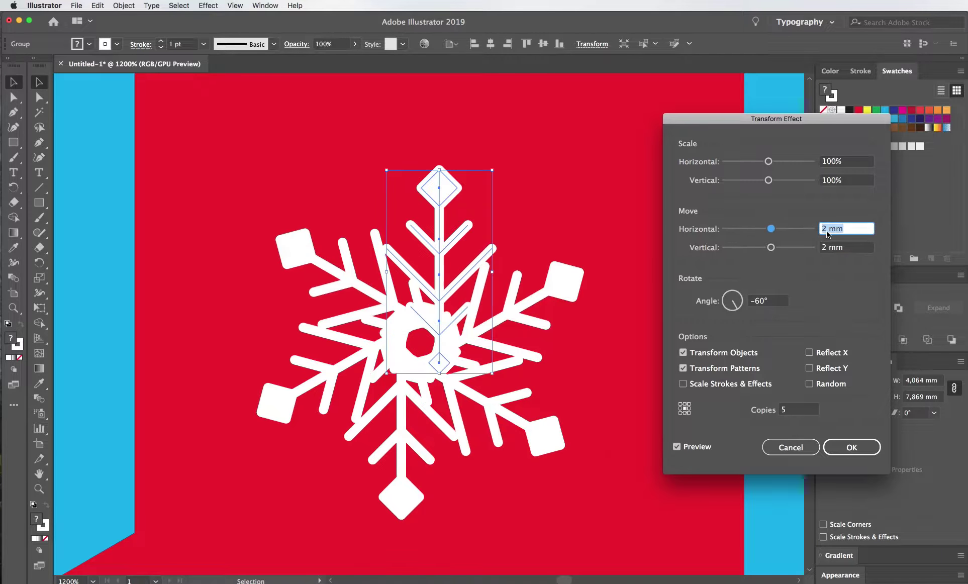
left_click(824, 228)
type("3,5")
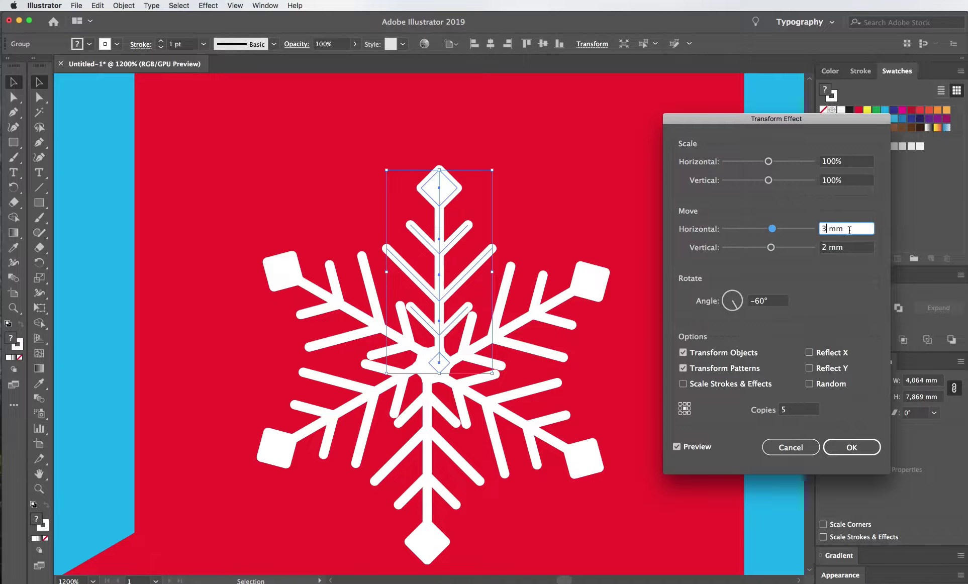
left_click(830, 247)
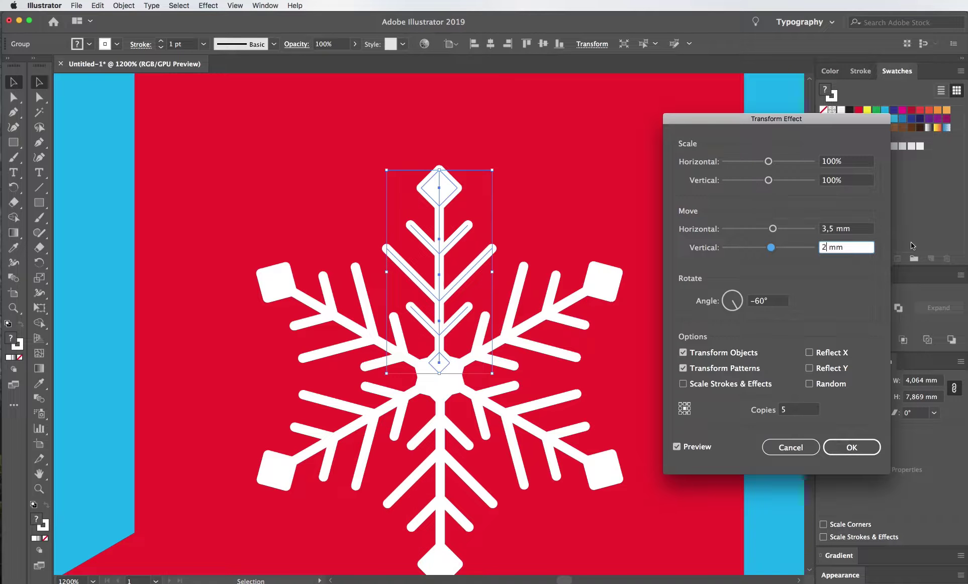
type("2,1")
key("Return")
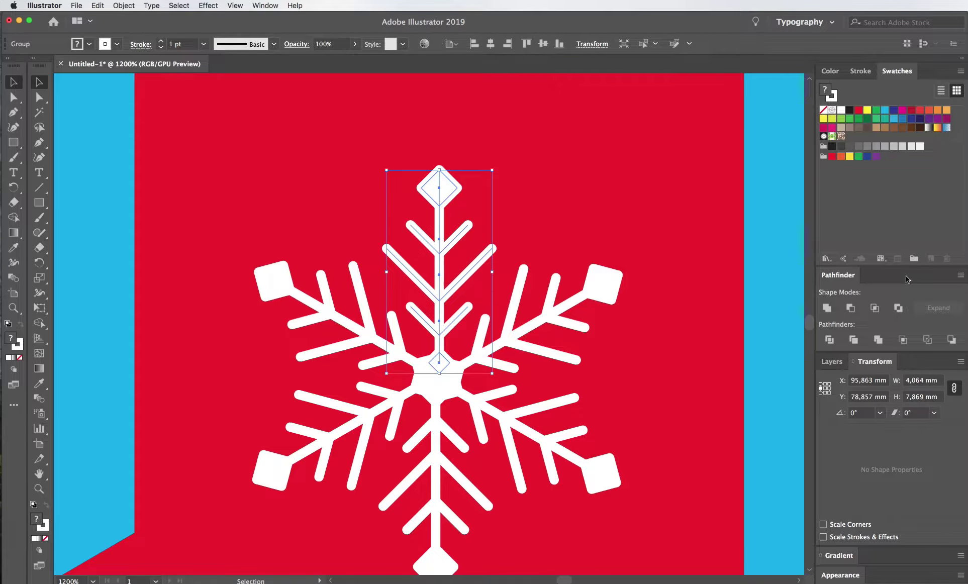
- Reopen the snowflake's Transform effect and change its vertical move offset to 1,9 mm
left_click(840, 575)
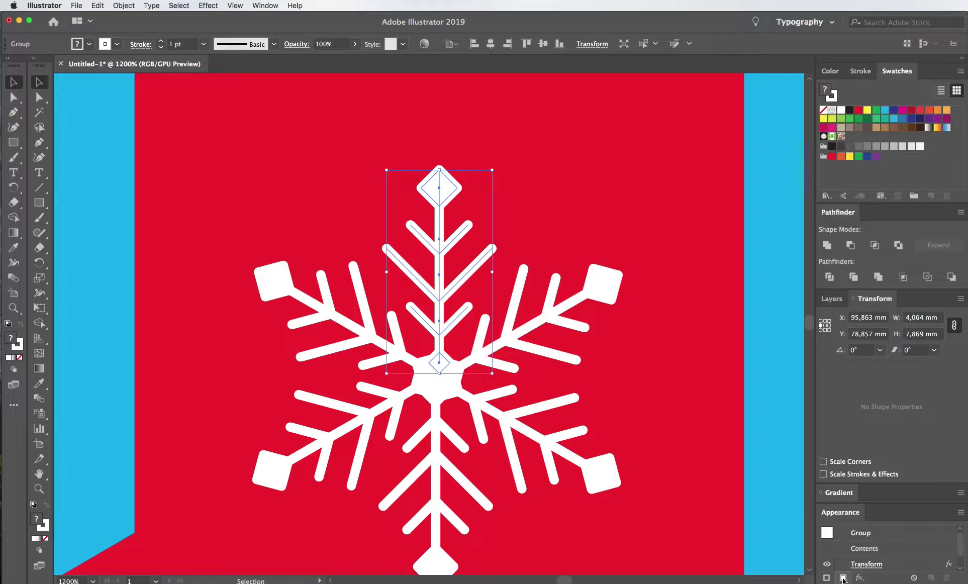
left_click(951, 565)
left_click(949, 565)
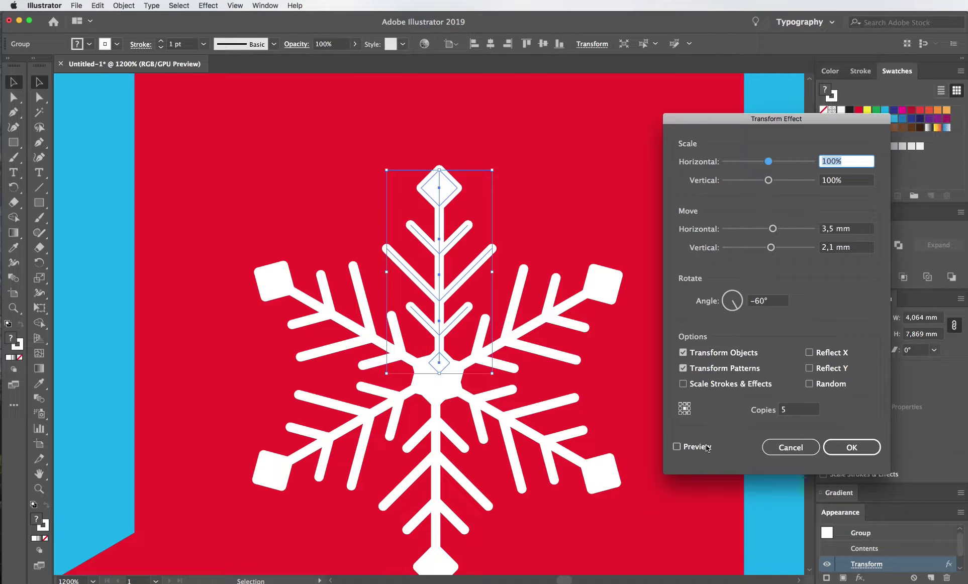
double_click(830, 248)
double_click(830, 248)
type("1")
double_click(831, 246)
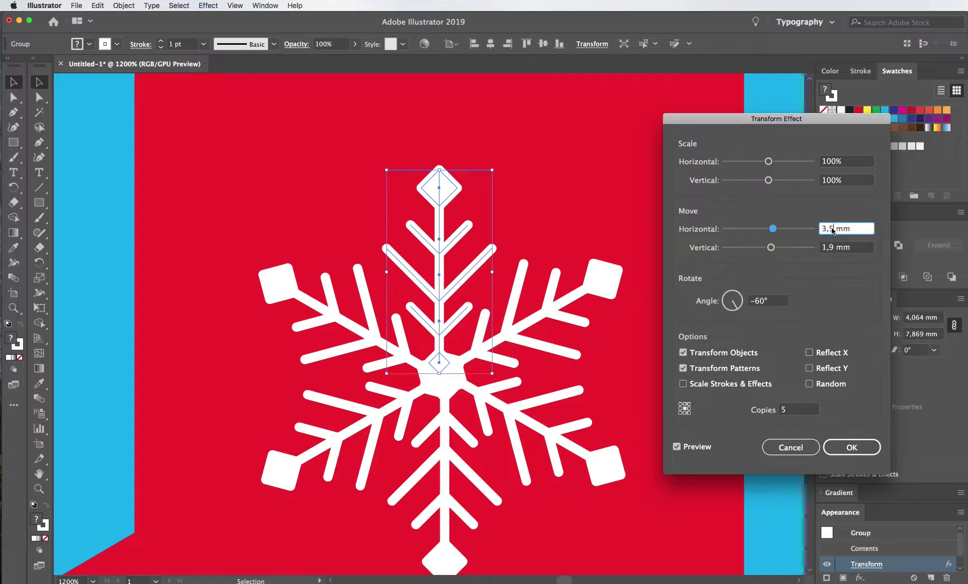
double_click(830, 247)
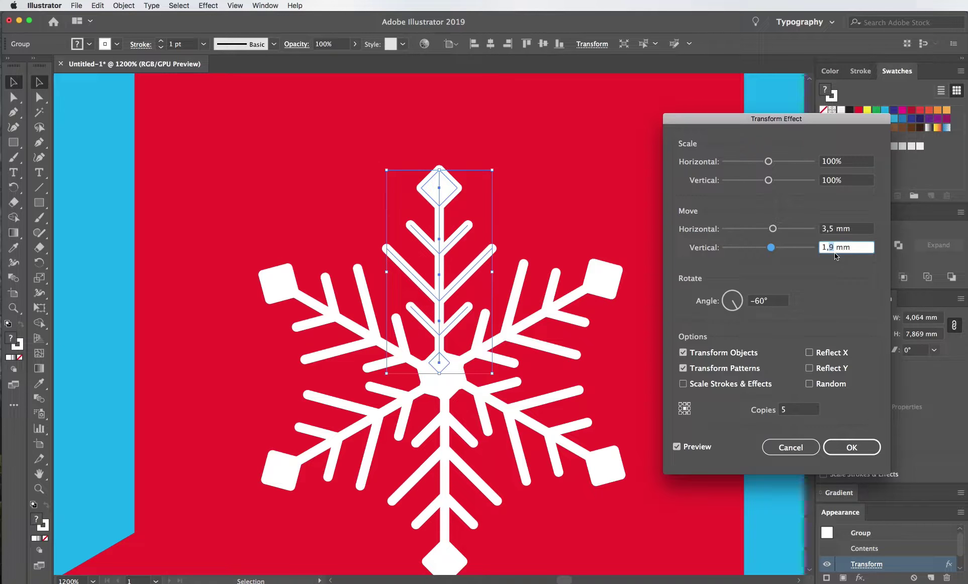
- Set the horizontal move offset to 3,3 mm and accept the Transform settings
double_click(831, 230)
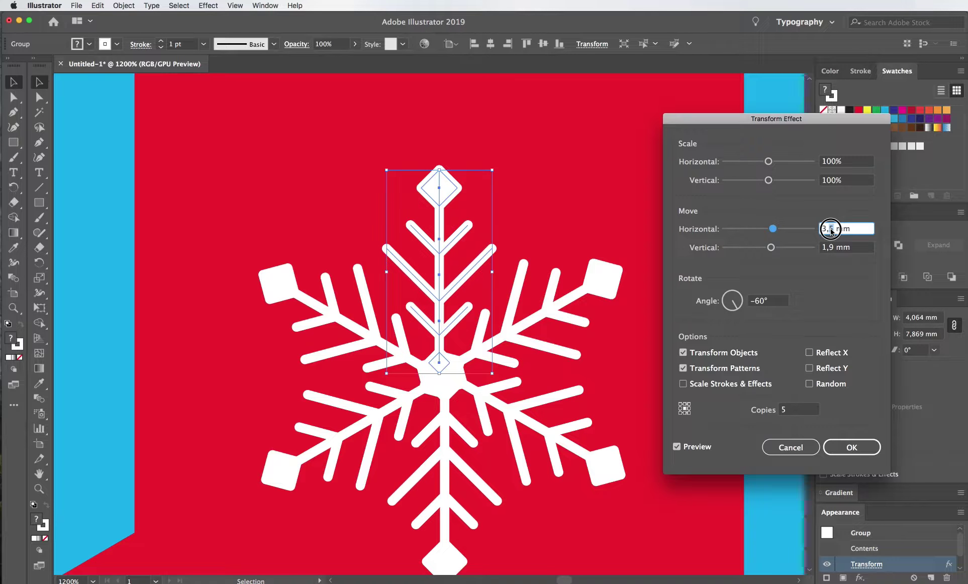
type("4")
key("Tab")
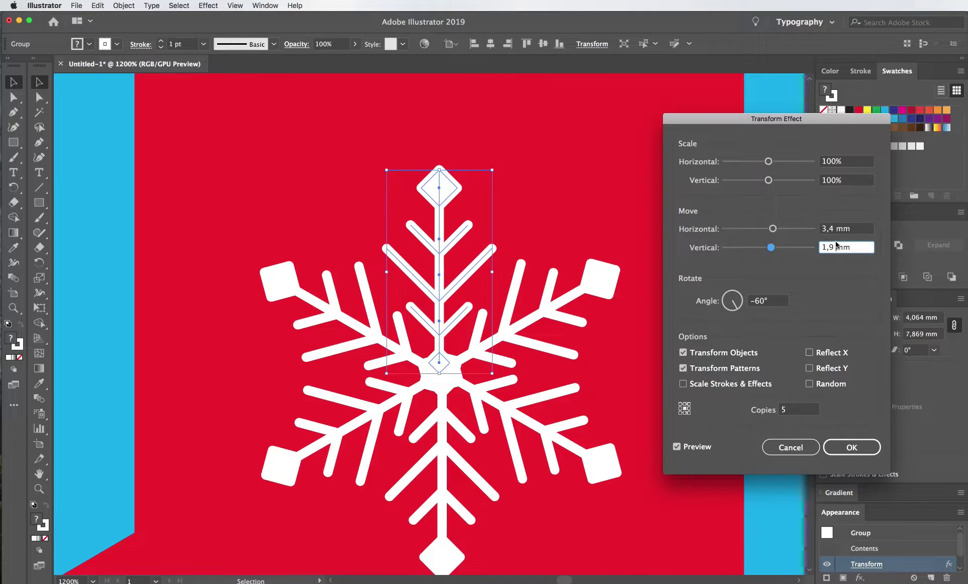
left_click(831, 230)
type("3,3")
left_click(837, 248)
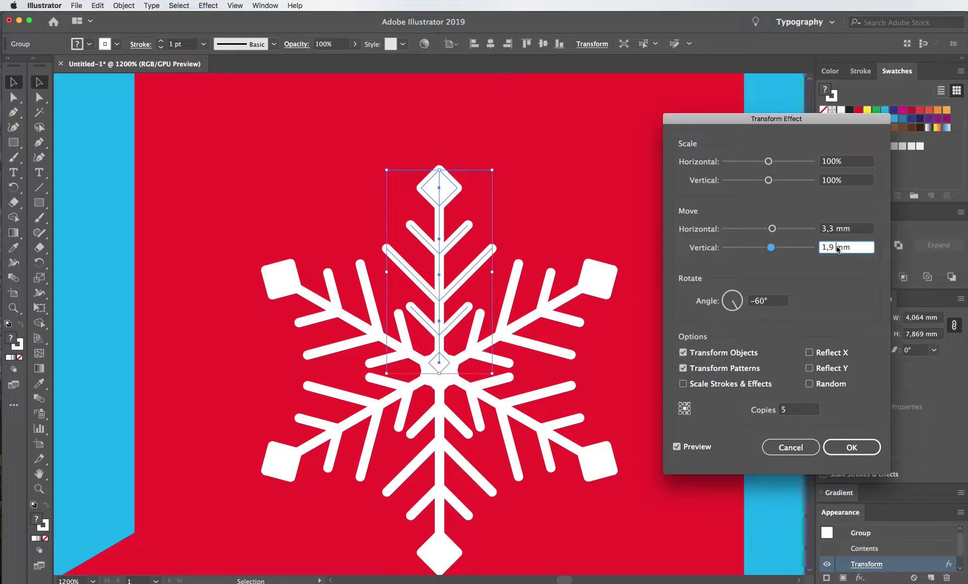
left_click(851, 447)
- Expand the snowflake's appearance into real paths measuring 13,415 × 15,485 mm
key("ctrl+minus")
key("ctrl+minus")
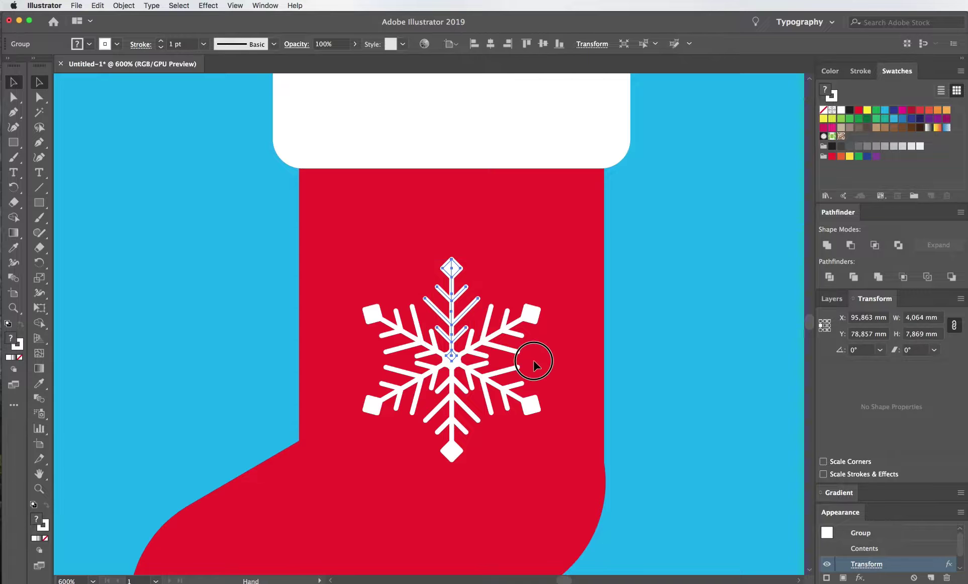
left_click(124, 5)
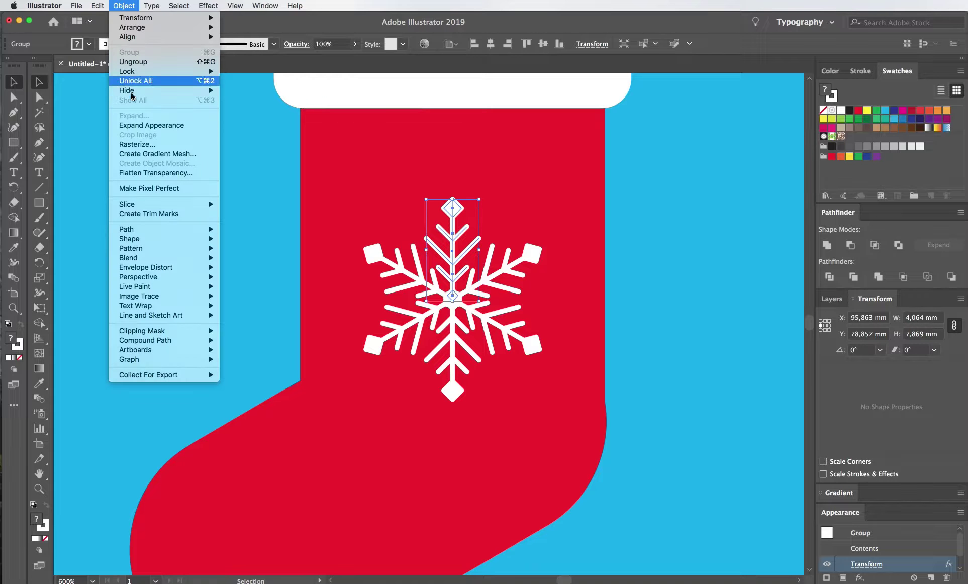
left_click(139, 125)
left_click(522, 407)
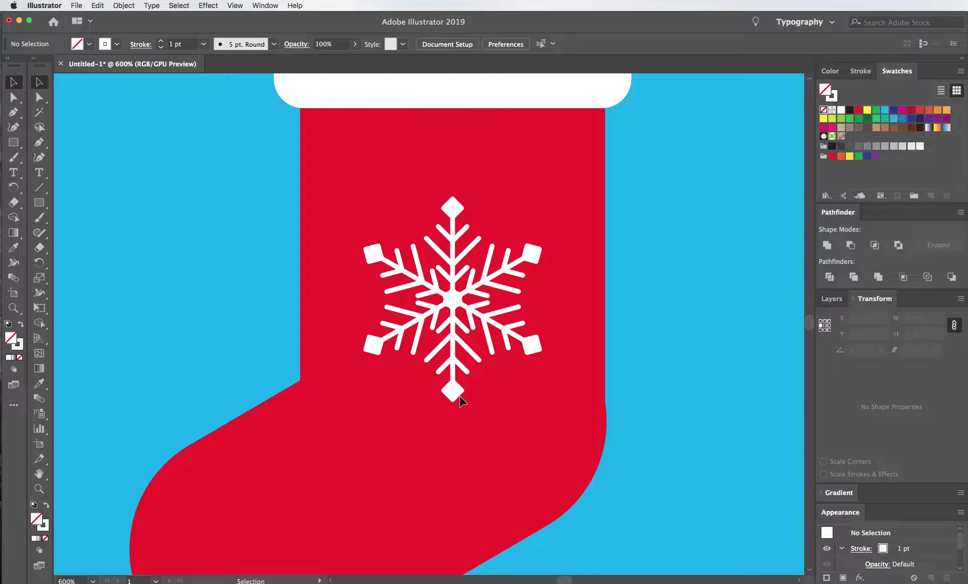
left_click(461, 400)
scroll(458, 301, "down", 2)
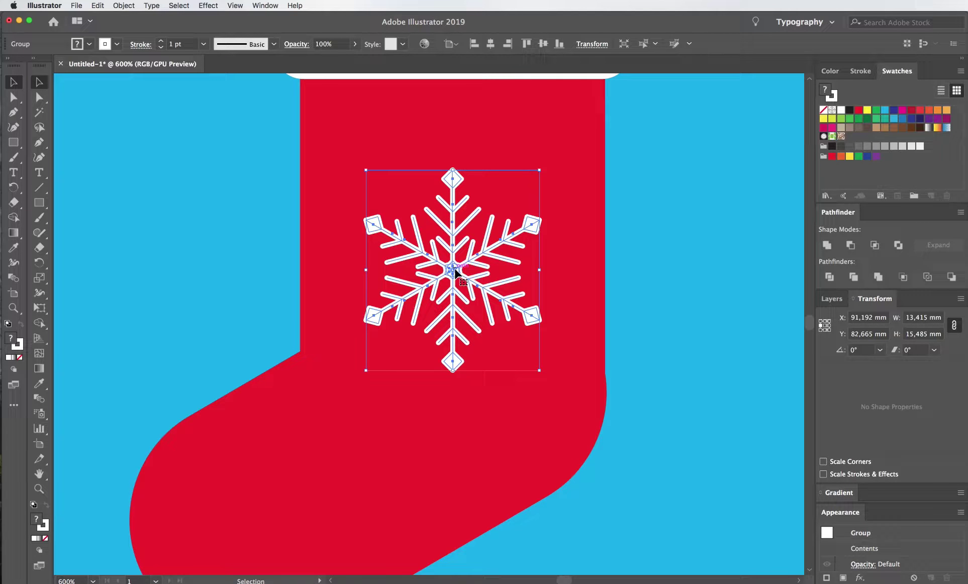
- Alt-drag a duplicate snowflake down-left, try shrinking it, then undo the scaling
left_click_drag(455, 273, 353, 411)
mouse_move(441, 408)
left_mouse_down()
mouse_move(371, 428)
mouse_move(337, 407)
left_mouse_up()
left_click(461, 499)
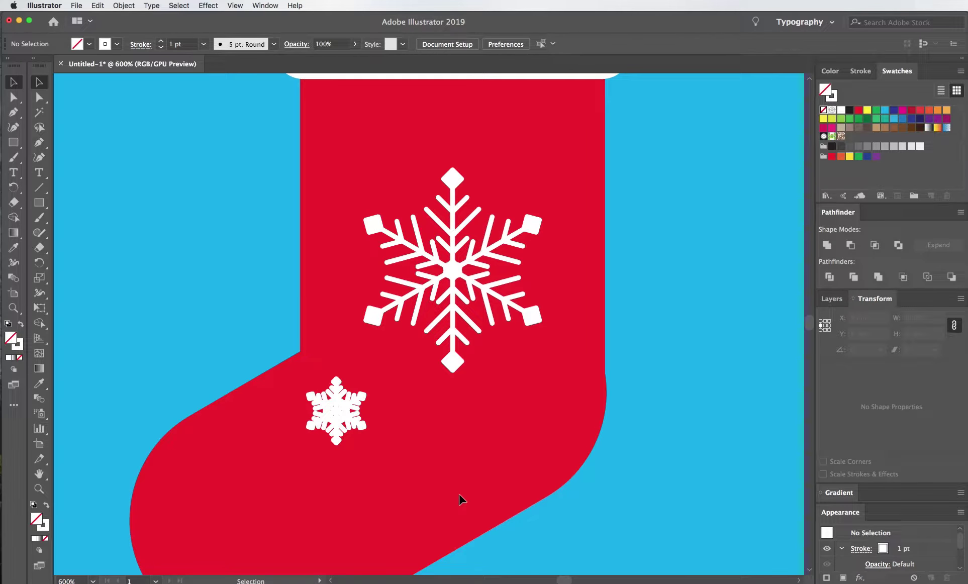
key("ctrl+z")
key("ctrl+z")
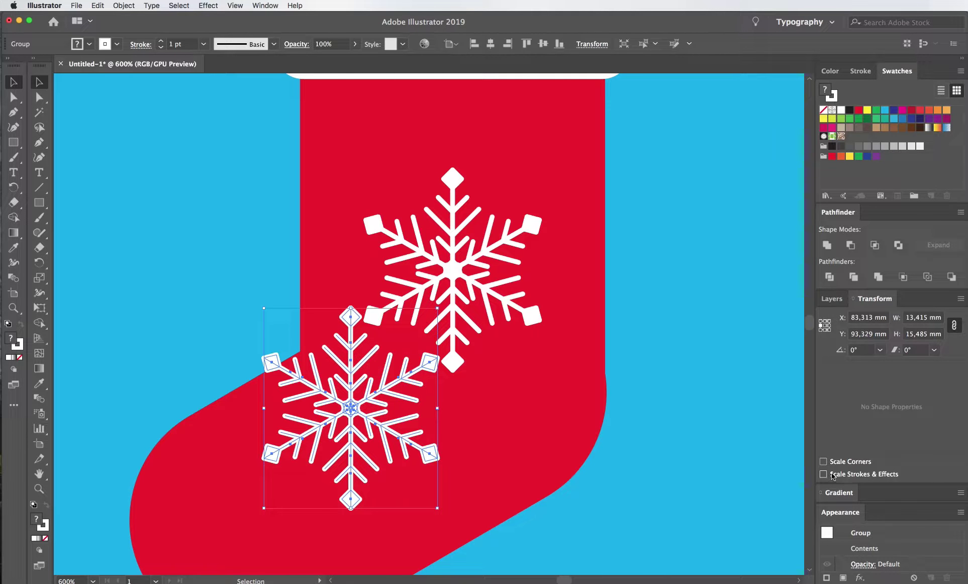
- Enable Scale Strokes & Effects and place small snowflake copies on the stocking
left_click(837, 475)
left_click_drag(436, 408, 373, 409)
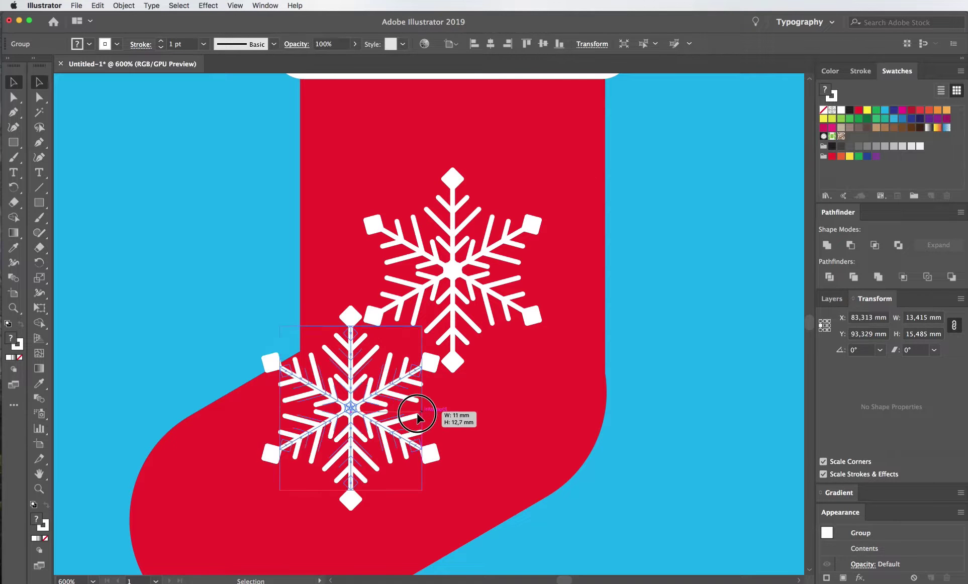
left_click(235, 309)
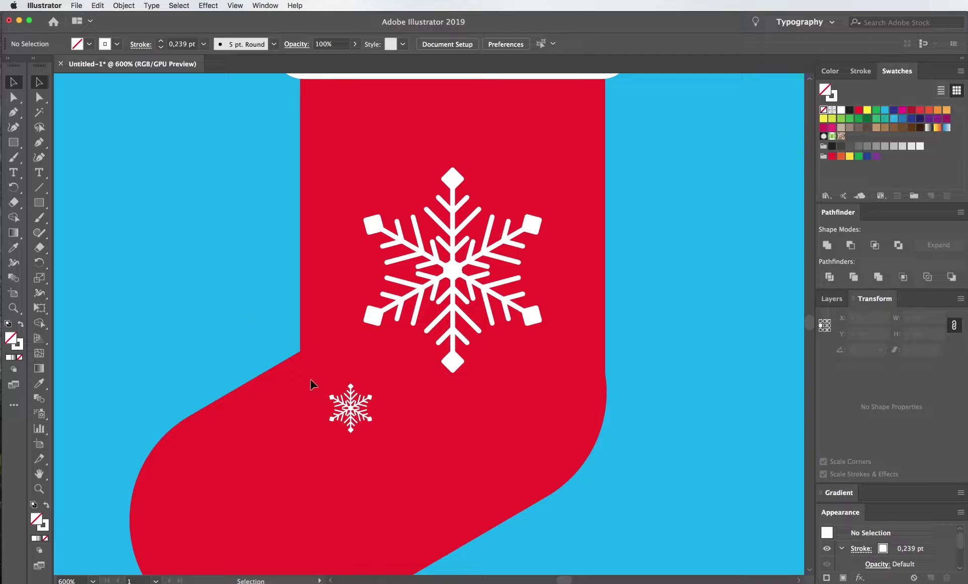
mouse_move(350, 408)
left_mouse_down()
mouse_move(355, 135)
mouse_move(551, 134)
mouse_move(551, 407)
mouse_move(402, 509)
left_mouse_up()
scroll(403, 509, "down", 5)
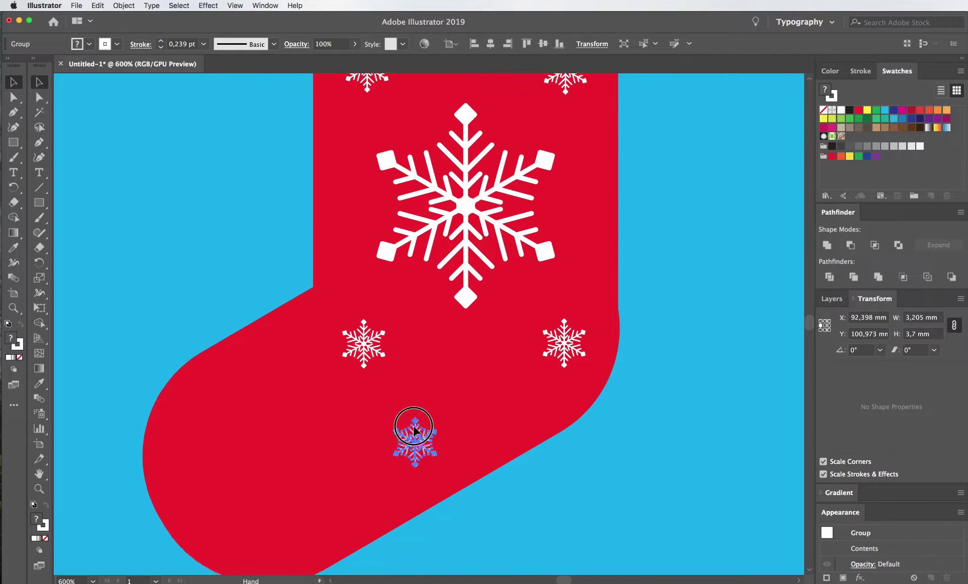
left_click_drag(420, 419, 266, 448)
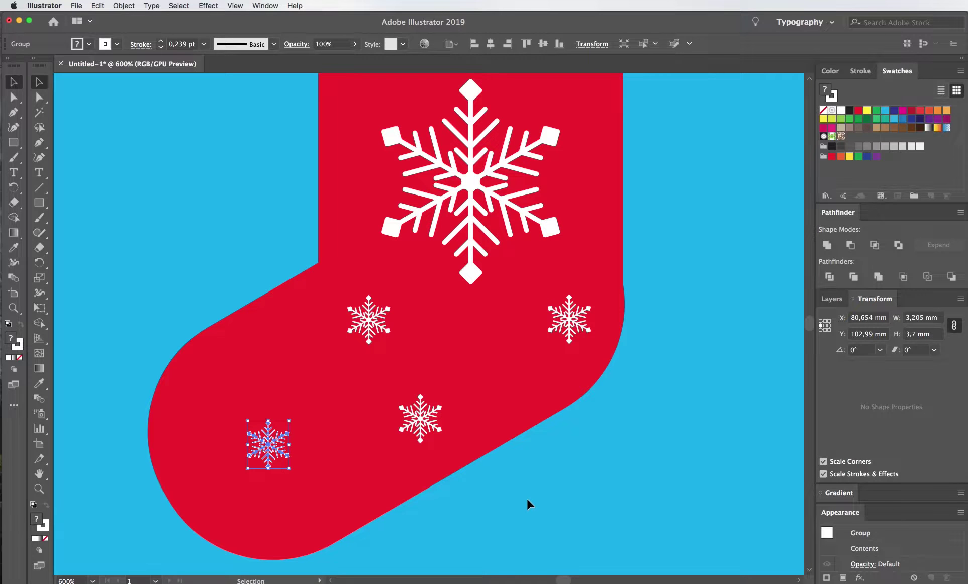
left_click(527, 499)
- Add more small snowflake copies toward the toe and slightly enlarge one
scroll(553, 508, "down", 3)
scroll(553, 493, "down", 3)
left_click_drag(496, 445, 517, 481)
mouse_move(516, 480)
left_mouse_down()
mouse_move(463, 490)
mouse_move(480, 500)
left_mouse_up()
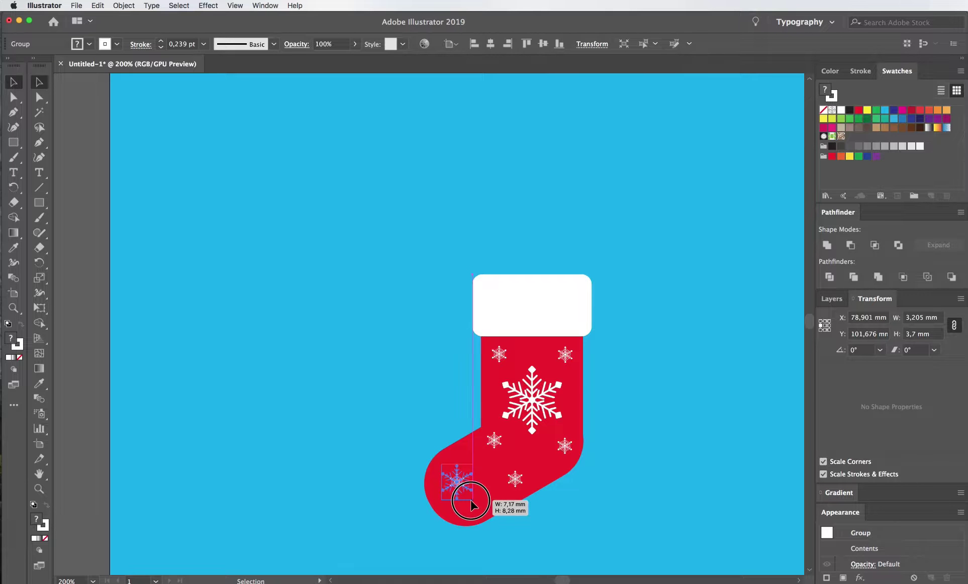
left_click(571, 528)
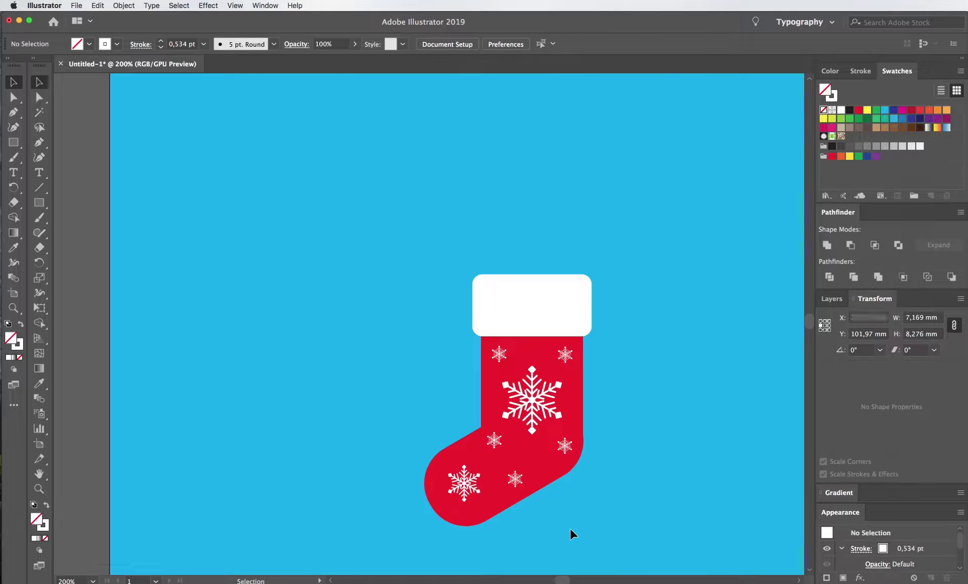
left_click(516, 482)
left_click_drag(523, 471, 535, 459)
left_click(495, 501)
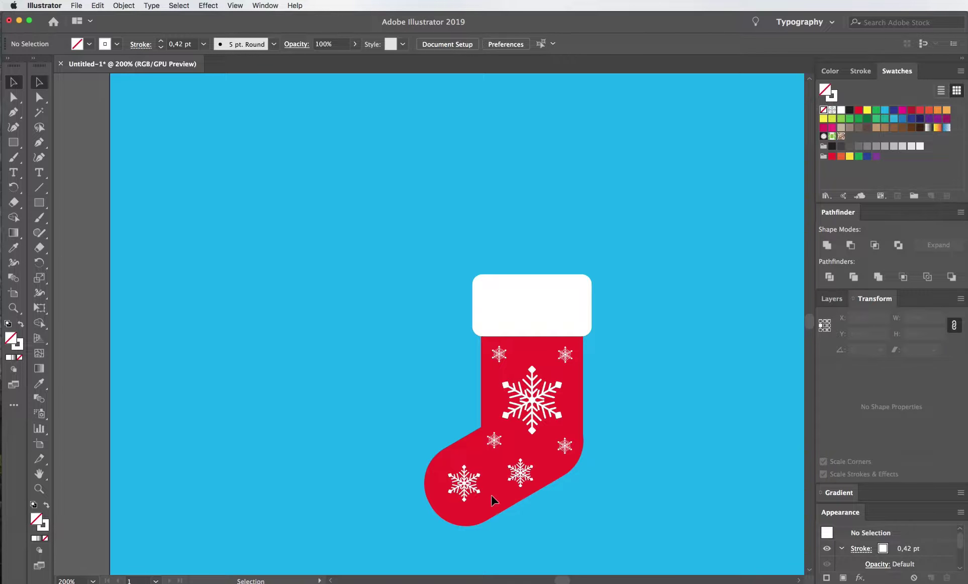
- Fine-tune the positions and sizes of the six small snowflakes around the large one
scroll(537, 522, "up", 1)
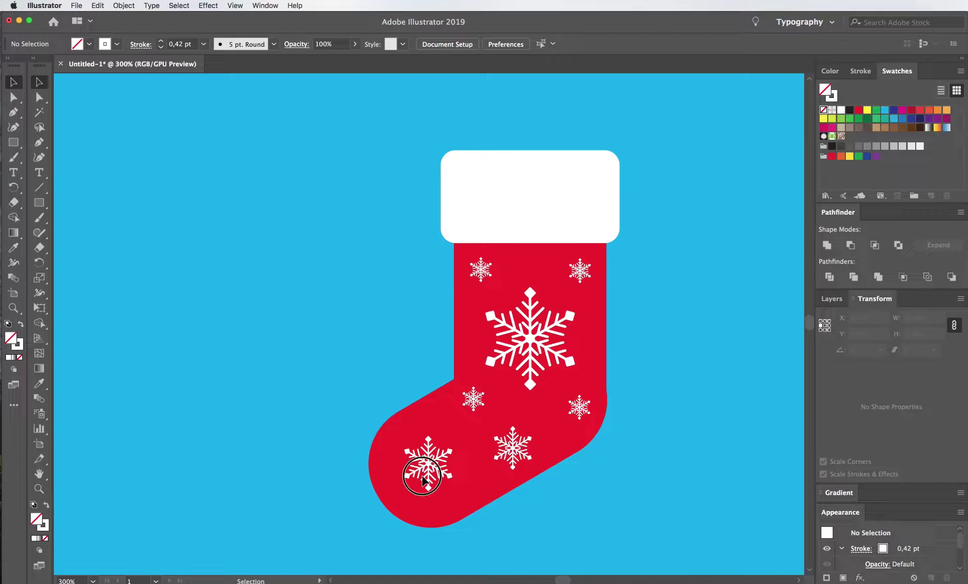
left_click(433, 464)
left_click_drag(433, 463, 434, 470)
left_click(501, 402)
mouse_move(473, 417)
left_mouse_down()
mouse_move(475, 430)
mouse_move(474, 418)
left_mouse_up()
left_click(570, 514)
left_click_drag(512, 450, 508, 440)
left_click_drag(473, 399, 462, 404)
left_click(648, 534)
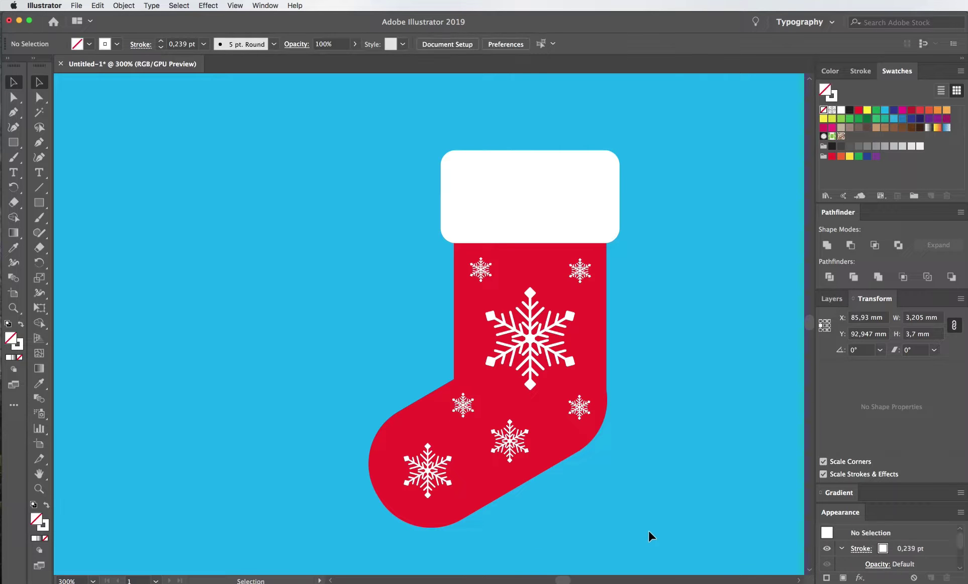
scroll(648, 534, "down", 1)
scroll(649, 529, "down", 2)
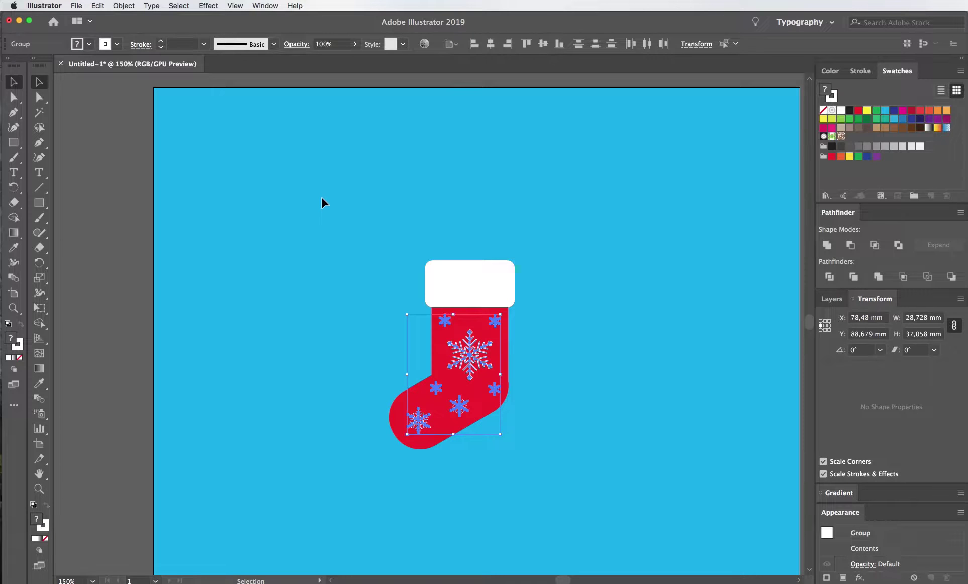
- Select and group the stocking together with all its snowflakes
left_click(323, 201)
left_click(221, 315)
left_click(529, 466)
key("ctrl+a")
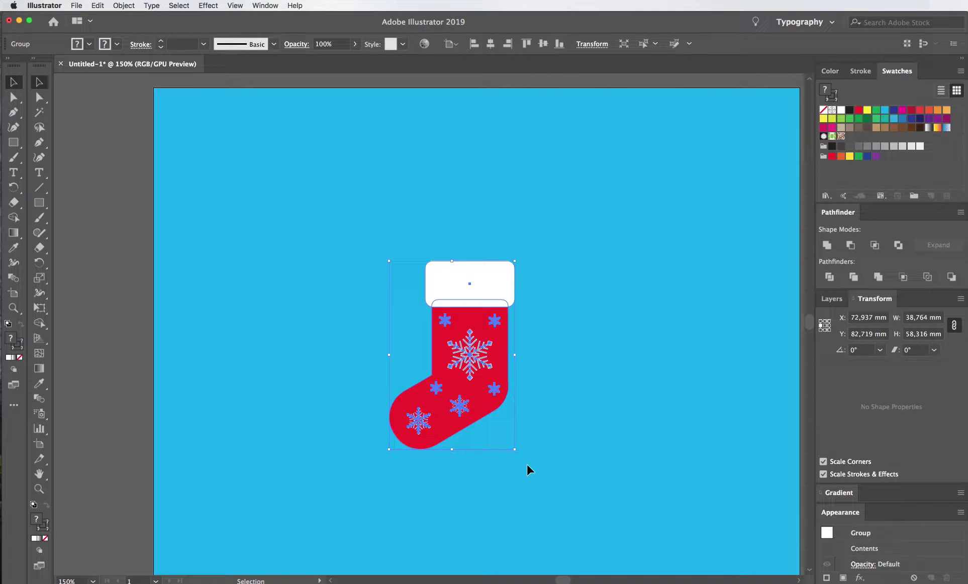
scroll(527, 466, "right", 2)
left_click(586, 442)
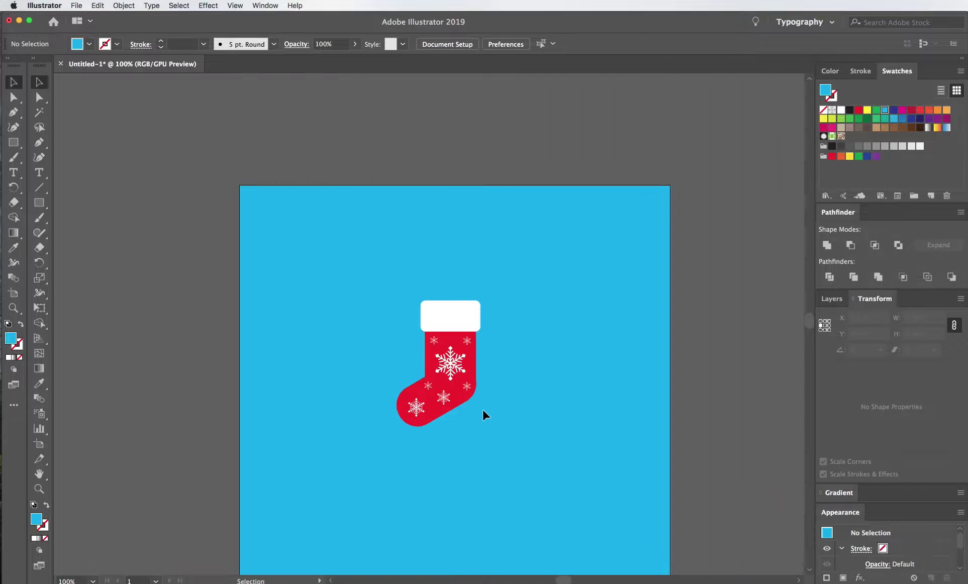
scroll(484, 413, "down", 1)
scroll(522, 387, "down", 2)
- Copy the big snowflake onto the blue background, enlarged to 35,31 × 40,758 mm and rotated
double_click(442, 316)
double_click(542, 354)
left_click(431, 324)
mouse_move(431, 326)
left_mouse_down()
mouse_move(523, 274)
mouse_move(547, 346)
left_mouse_up()
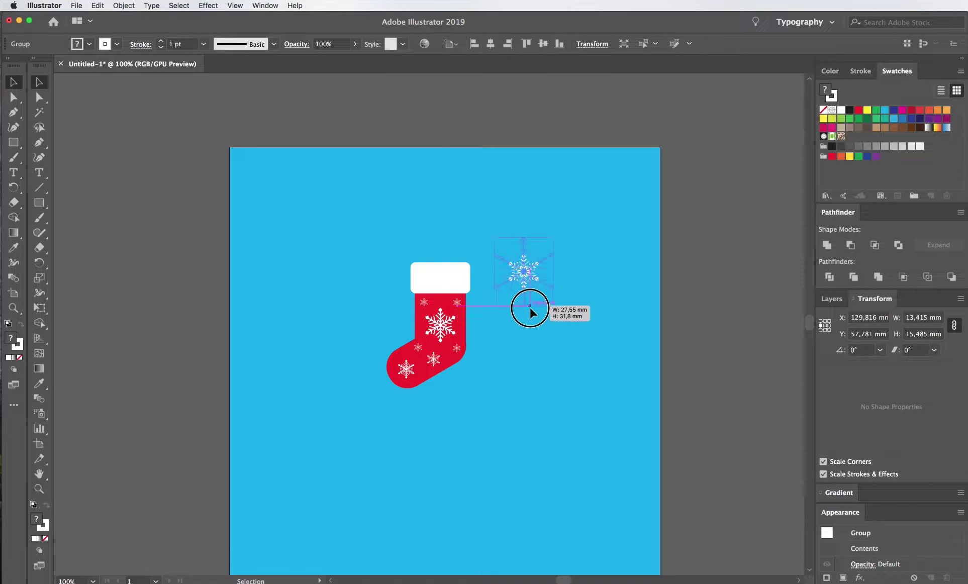
left_click(547, 346)
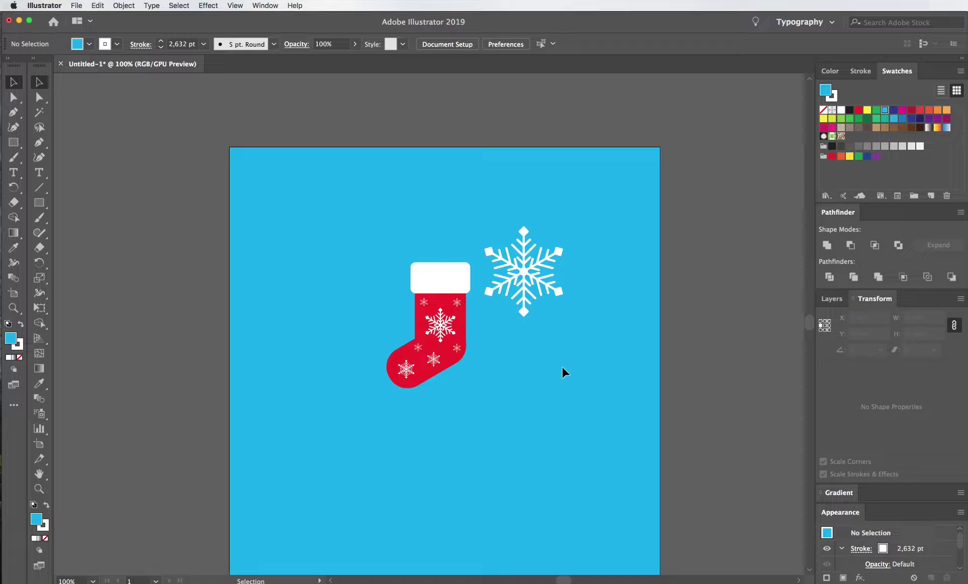
left_click(520, 274)
mouse_move(576, 316)
left_mouse_down()
mouse_move(555, 336)
mouse_move(561, 342)
left_mouse_up()
left_click(561, 340)
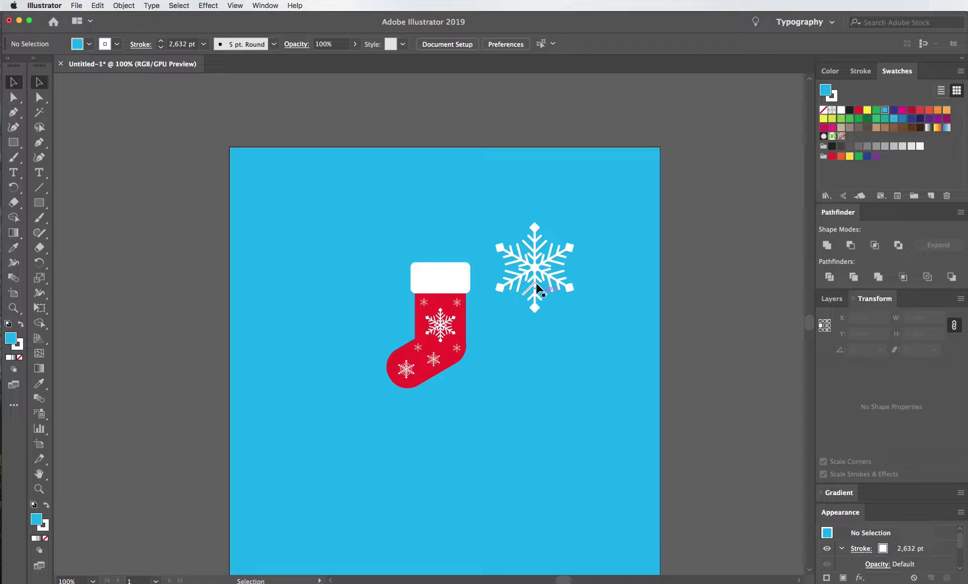
- Zoom in on the stocking and large snowflake, then select the snowflake
left_click(208, 5)
left_click(632, 312)
scroll(538, 282, "up", 3)
scroll(509, 372, "up", 2)
left_click(510, 372)
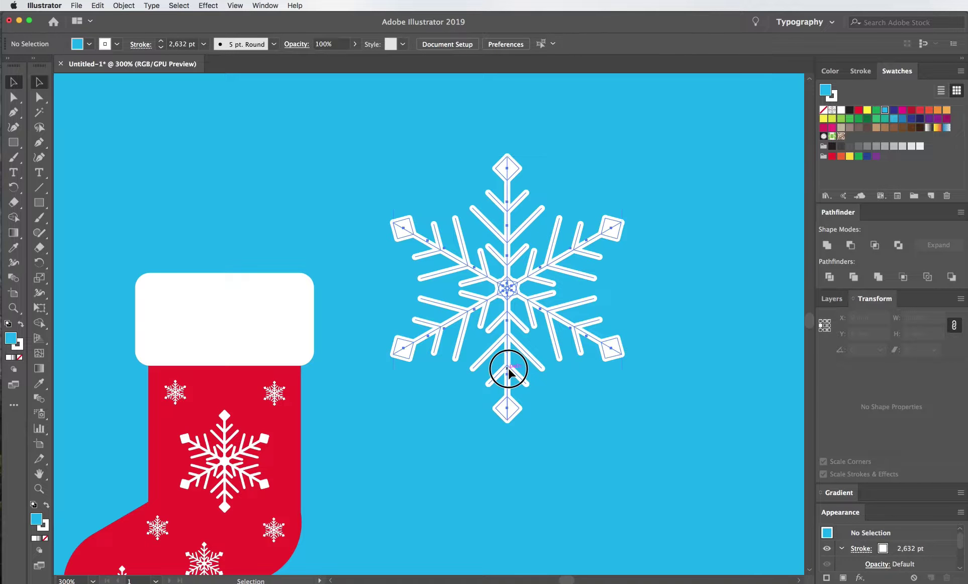
- Delete the snowflake copy's side arms, leaving a single vertical arm
double_click(510, 372)
left_click(641, 417)
left_click_drag(641, 412, 504, 283)
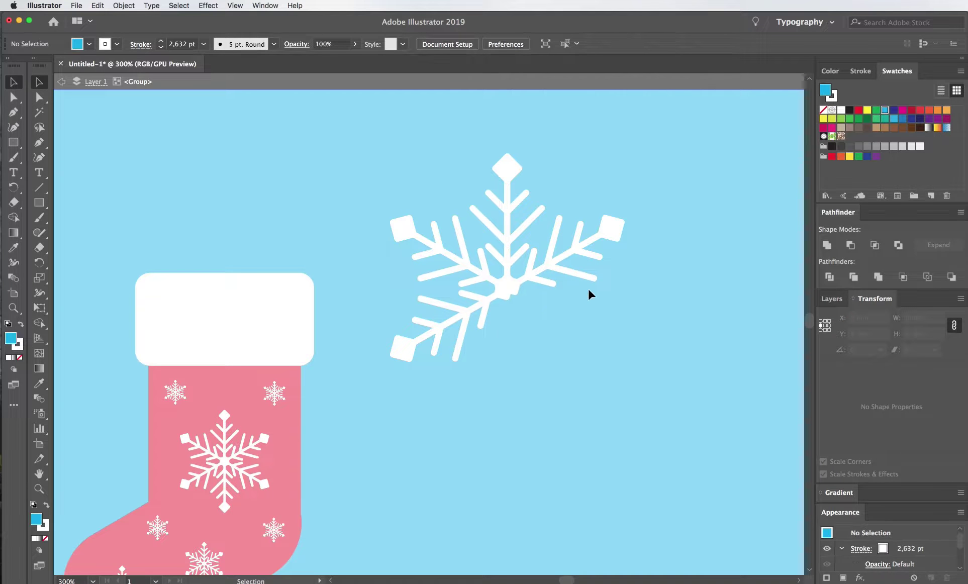
left_click_drag(503, 214, 624, 296)
left_click_drag(383, 180, 448, 377)
key("Delete")
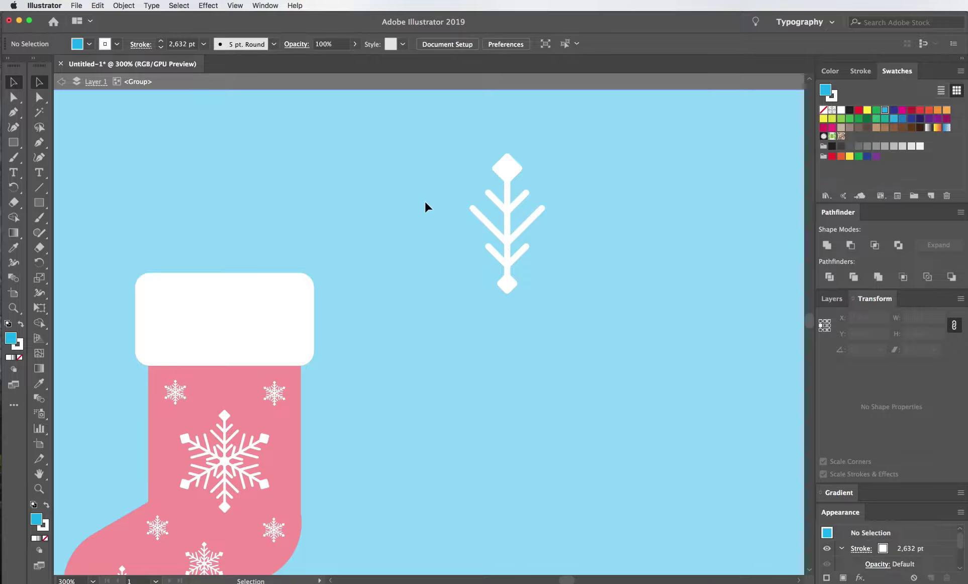
left_click_drag(435, 139, 583, 317)
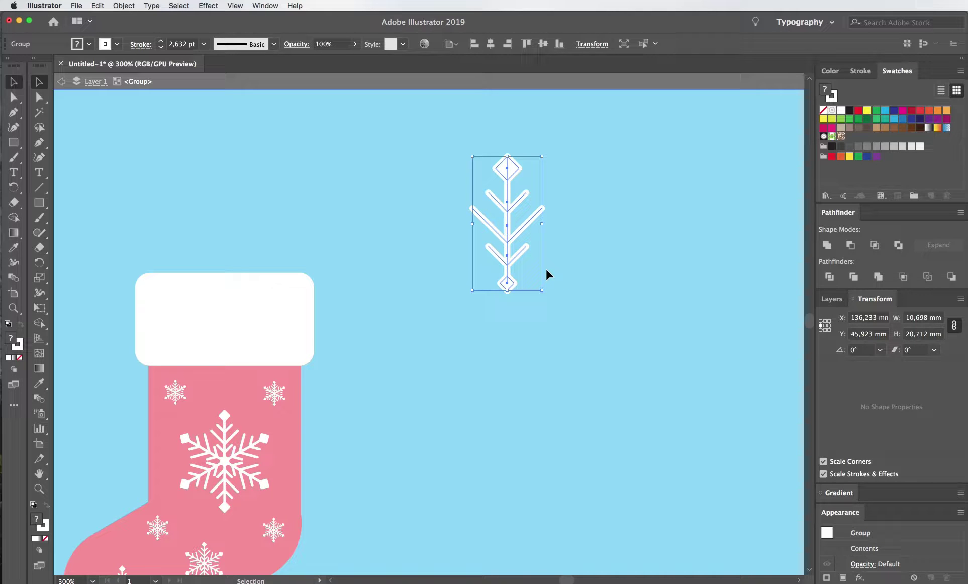
- Convert the three V branches' bottom anchors to smooth and nudge the top one down
key("a")
left_click(549, 283)
left_click(523, 227)
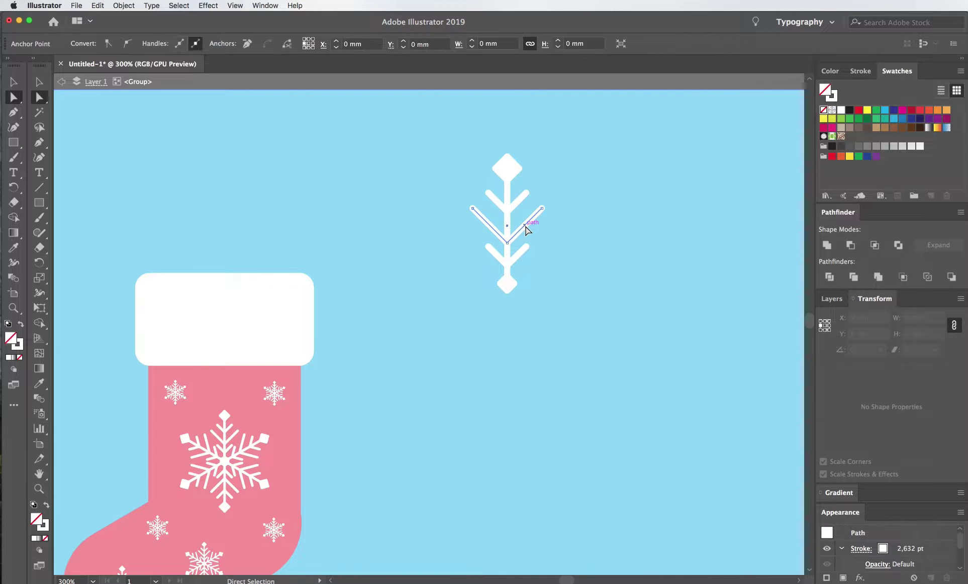
left_click(507, 243)
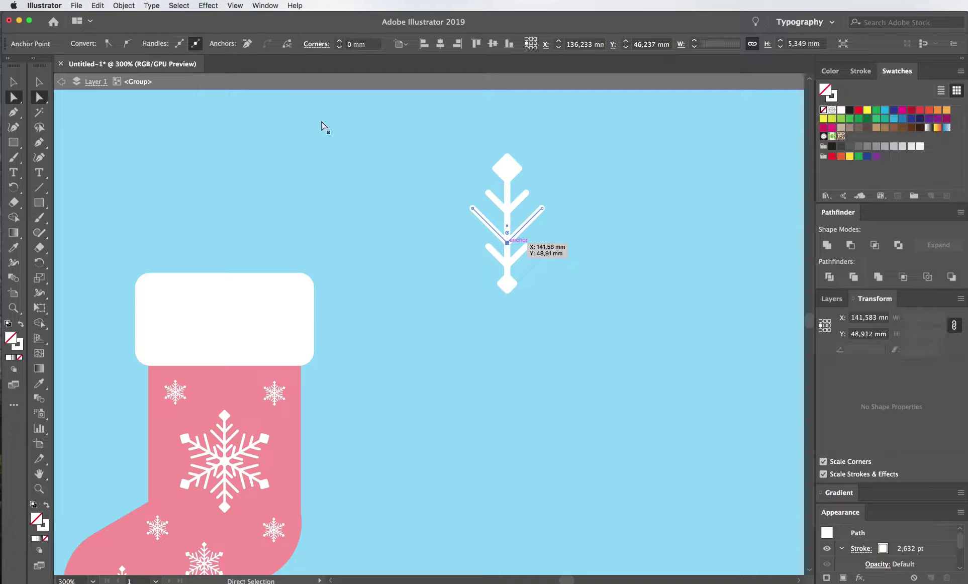
left_click(126, 43)
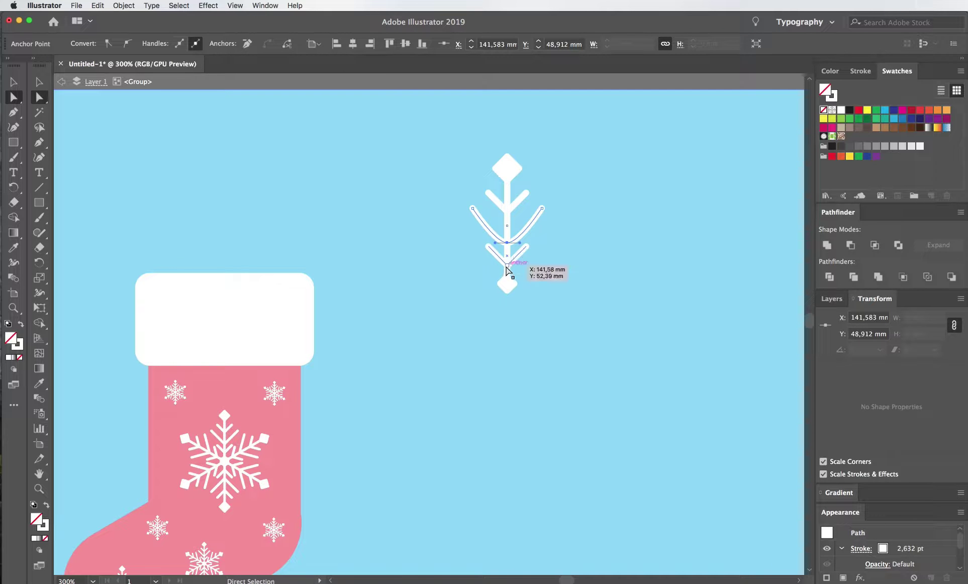
left_click(506, 268)
left_click(126, 43)
left_click(519, 210)
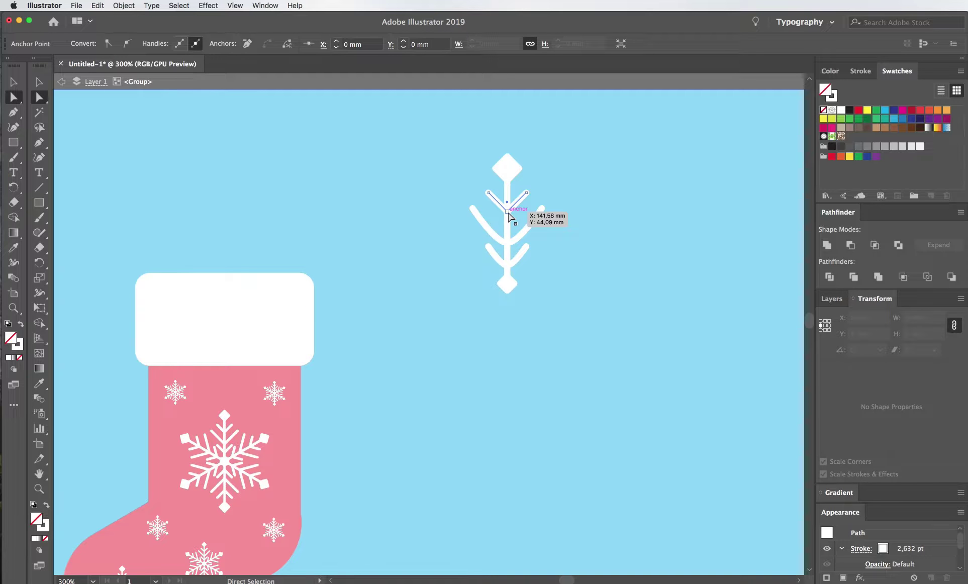
left_click(126, 43)
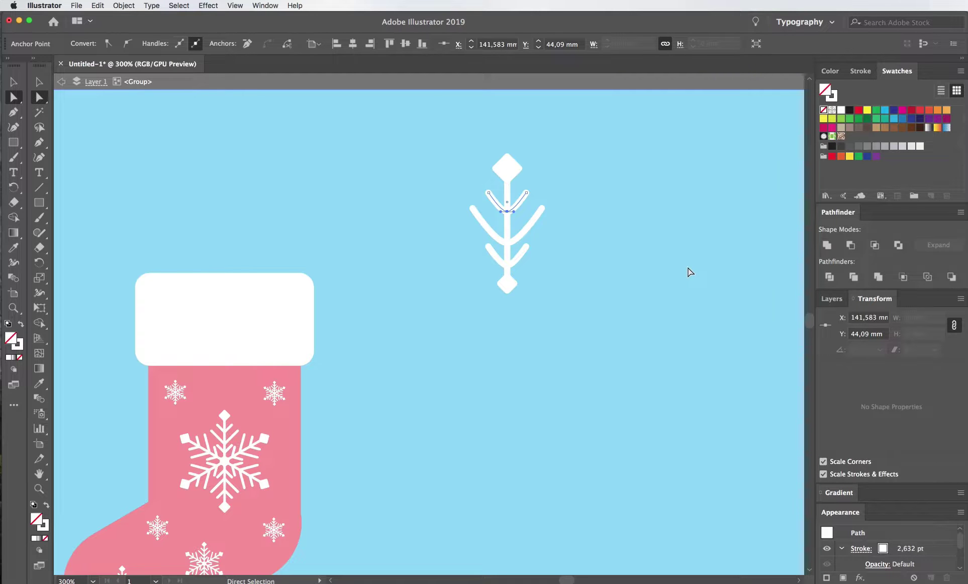
key("Down")
key("Down")
key("Down")
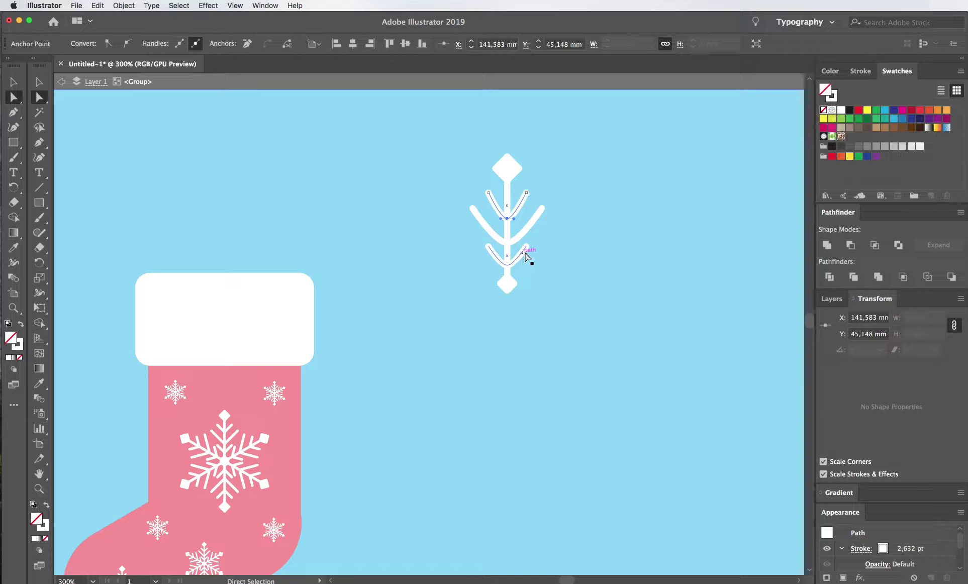
- Return to the Selection tool and select the whole snowflake arm group
left_click(40, 82)
left_click(410, 151)
left_click(507, 226)
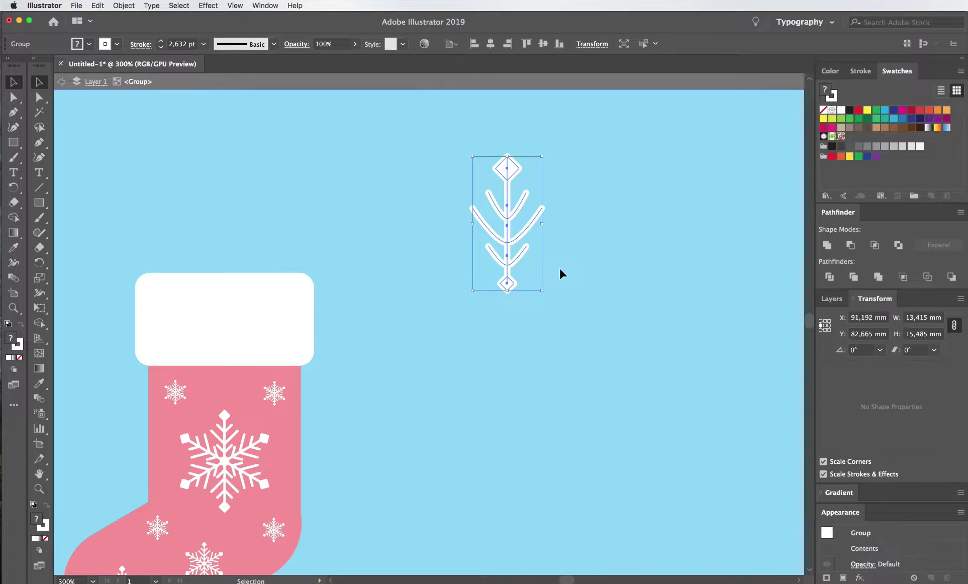
left_click(179, 5)
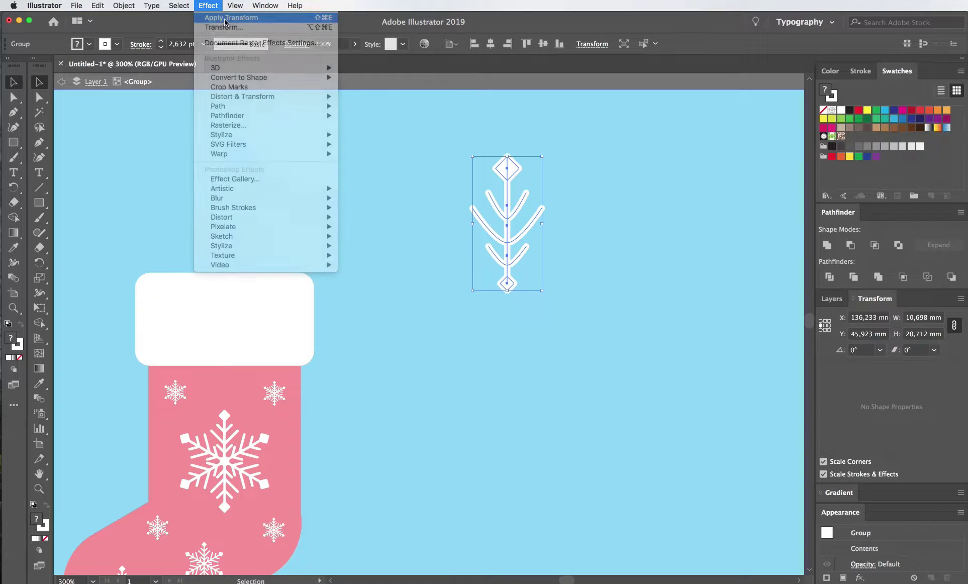
- Apply the Transform effect to the arm and try offsets around 11 mm and 6 mm
left_click(224, 18)
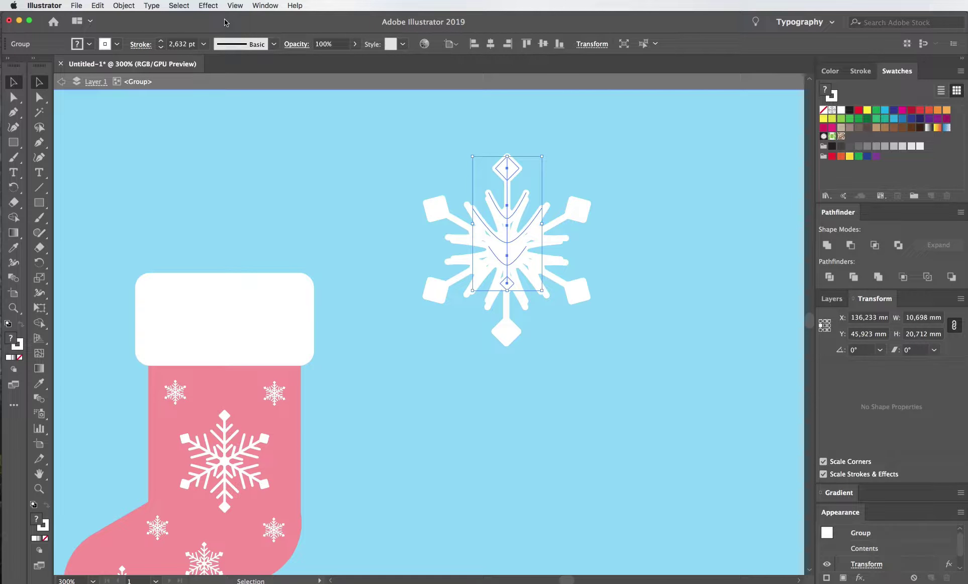
left_click(949, 566)
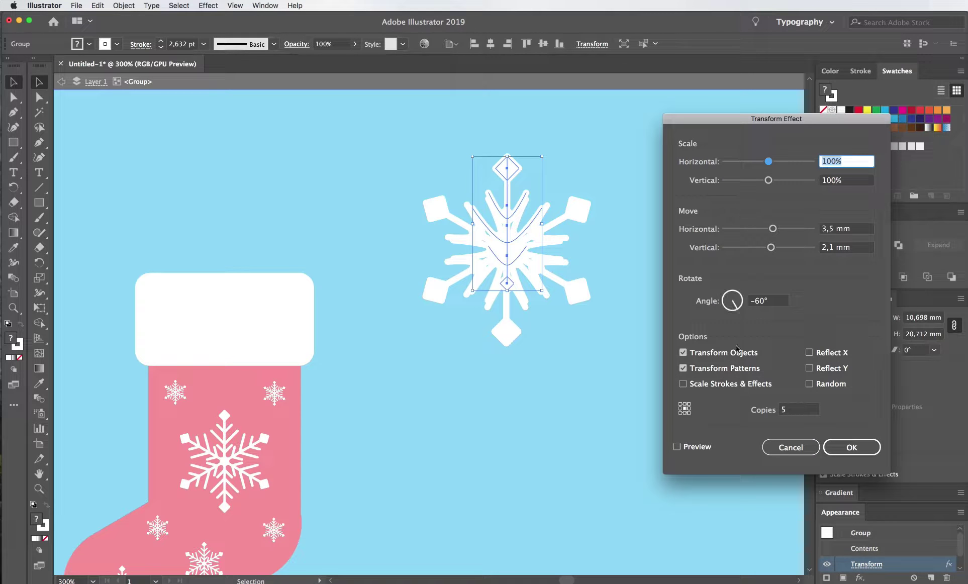
double_click(832, 232)
type("10")
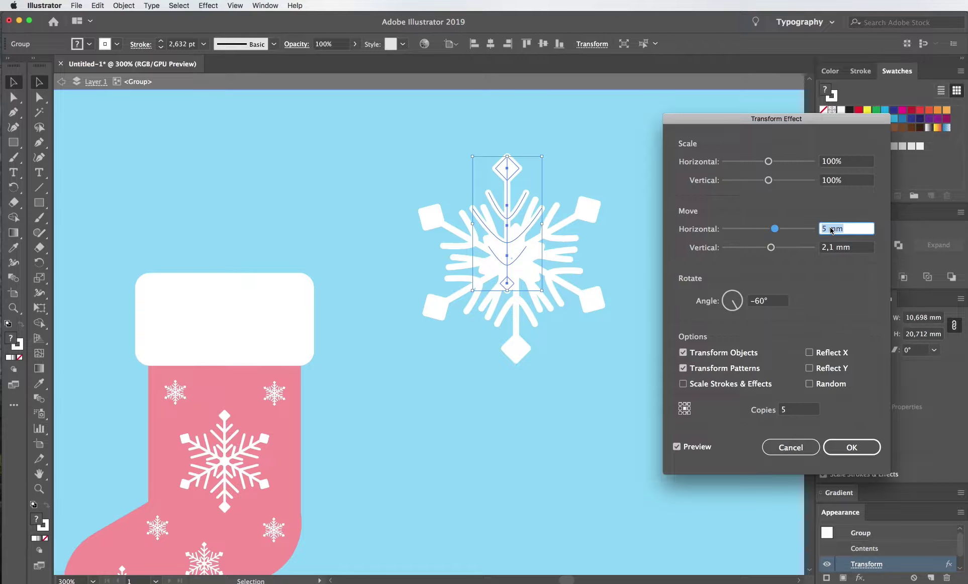
key("Up")
double_click(828, 247)
type("5")
key("Up")
key("Up")
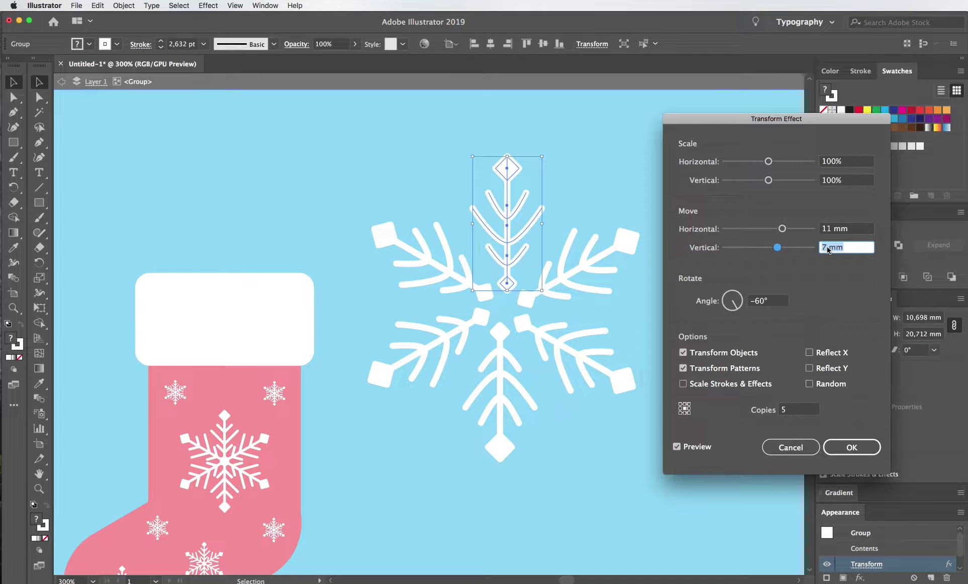
key("Down")
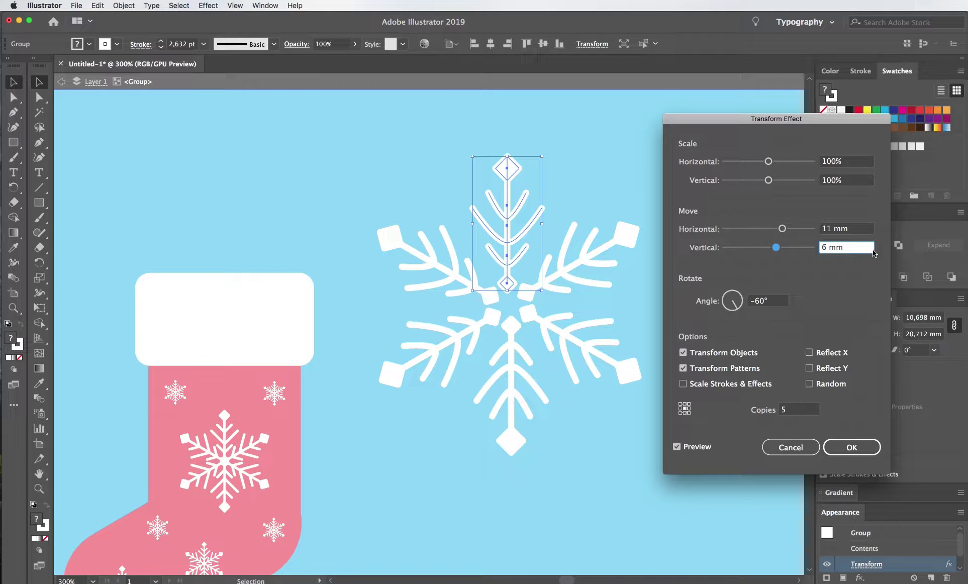
- Adjust the Transform offsets, bringing the horizontal move down to 9 mm
left_click(845, 229)
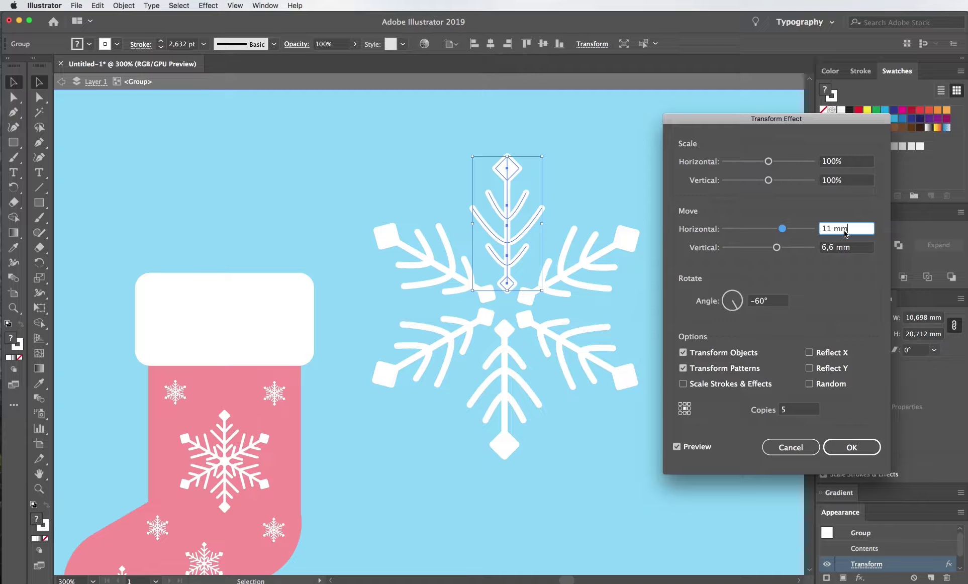
left_click(836, 229)
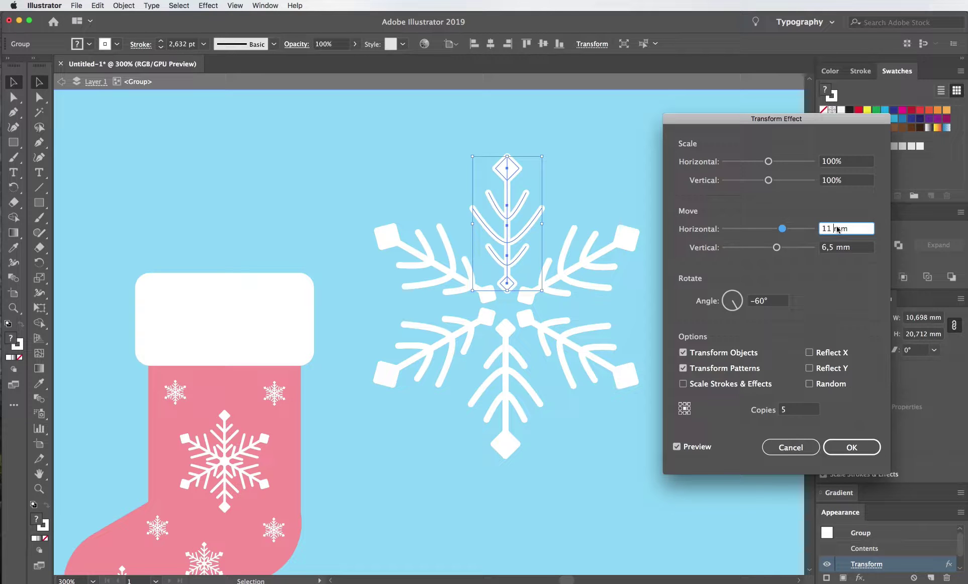
left_click(840, 249)
key("Down")
left_click(839, 229)
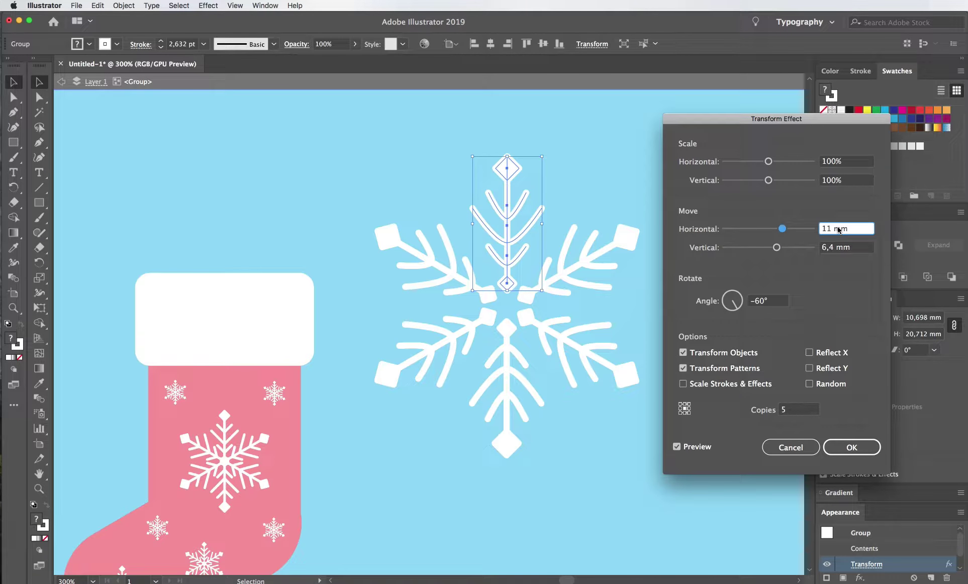
key("Down")
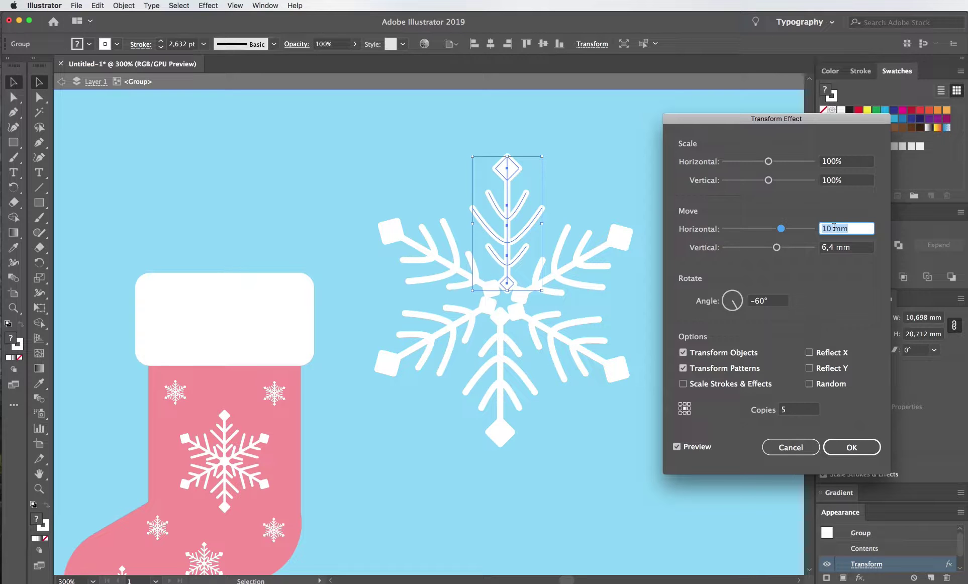
key("Down")
- Fine-tune the vertical move to 5,2 mm and accept the 5-copy −60° transform
left_click(835, 249)
key("Down")
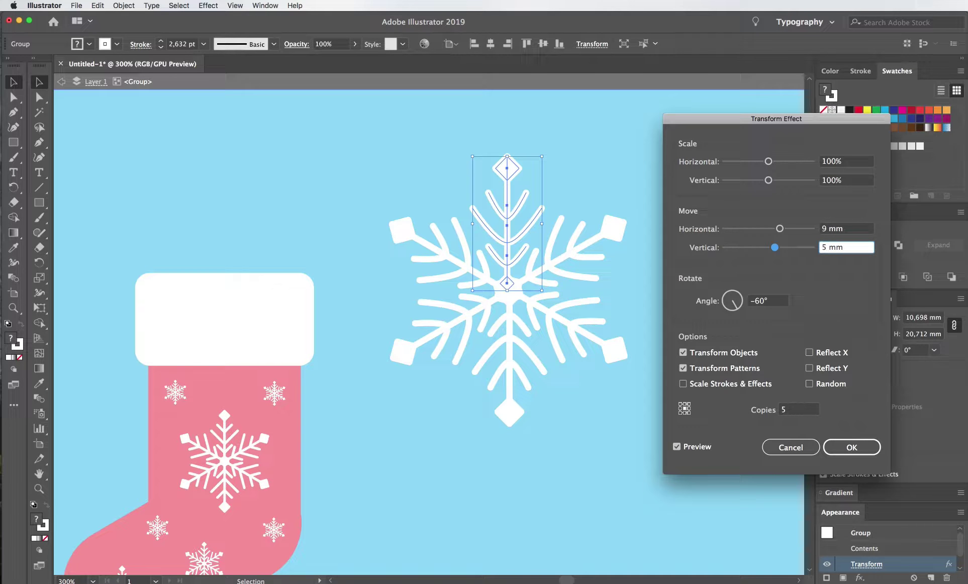
left_click(831, 230)
left_click(834, 250)
left_click(834, 227)
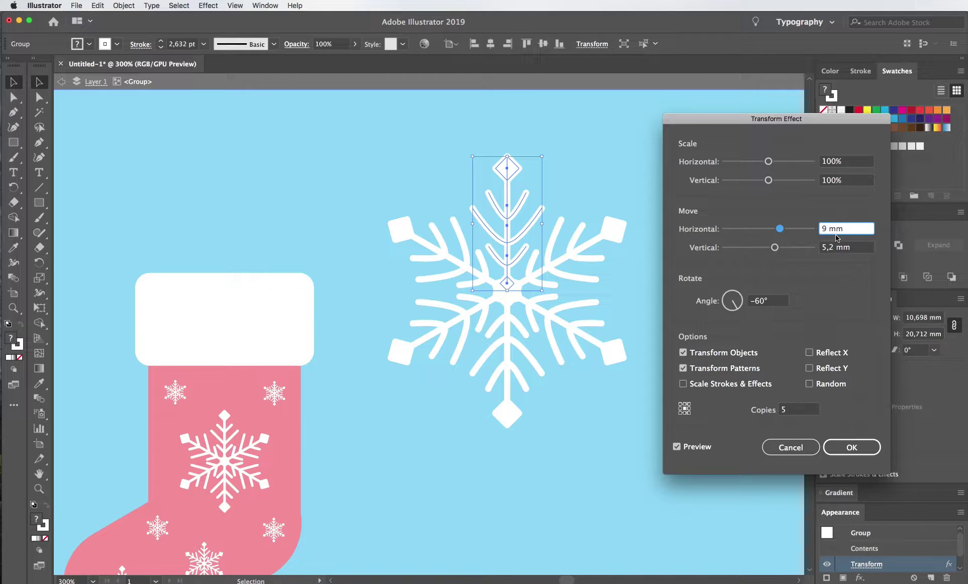
left_click(841, 452)
left_click(661, 341)
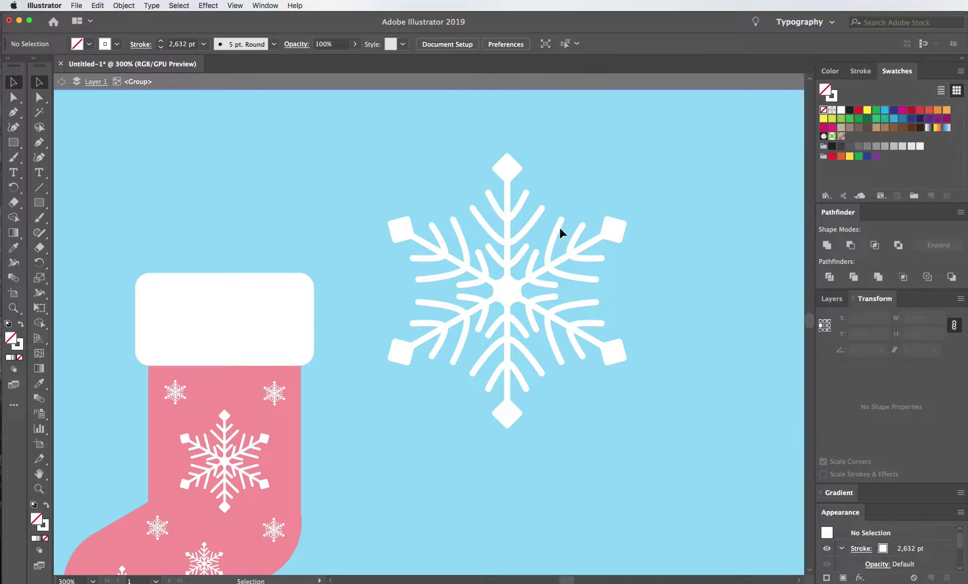
- Zoom in and delete the diamond tip at the top of the snowflake arm
scroll(570, 240, "up", 1)
scroll(545, 218, "up", 2)
key("a")
left_click(526, 284)
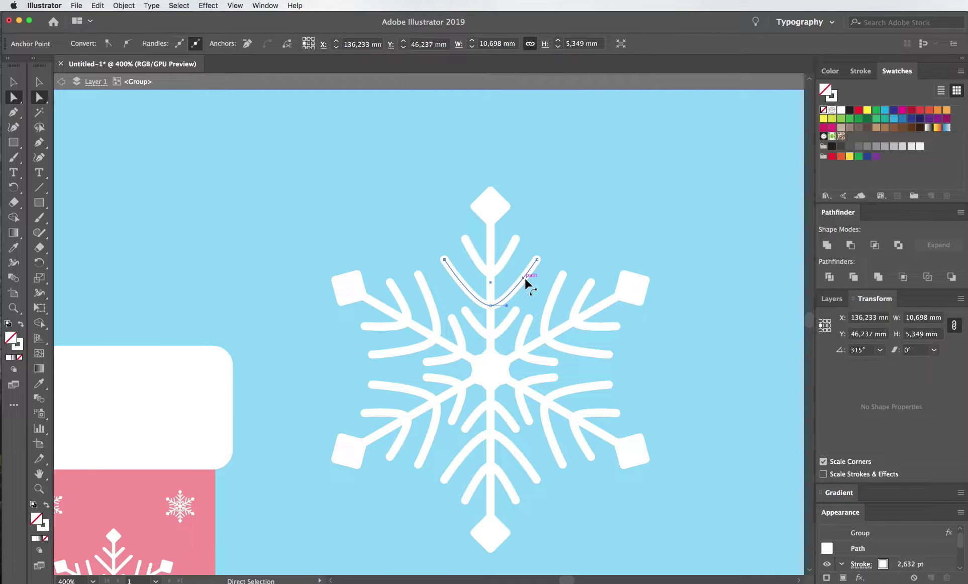
left_click(561, 247)
left_click(493, 208)
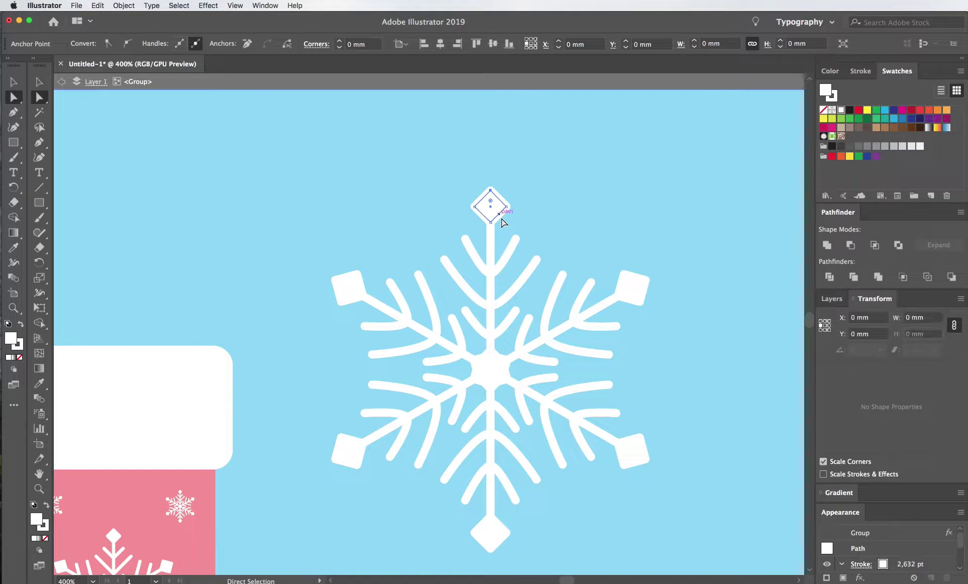
key("Delete")
- Isolate the top arm and set the remaining tip path's fill to None
key("v")
left_click(498, 211)
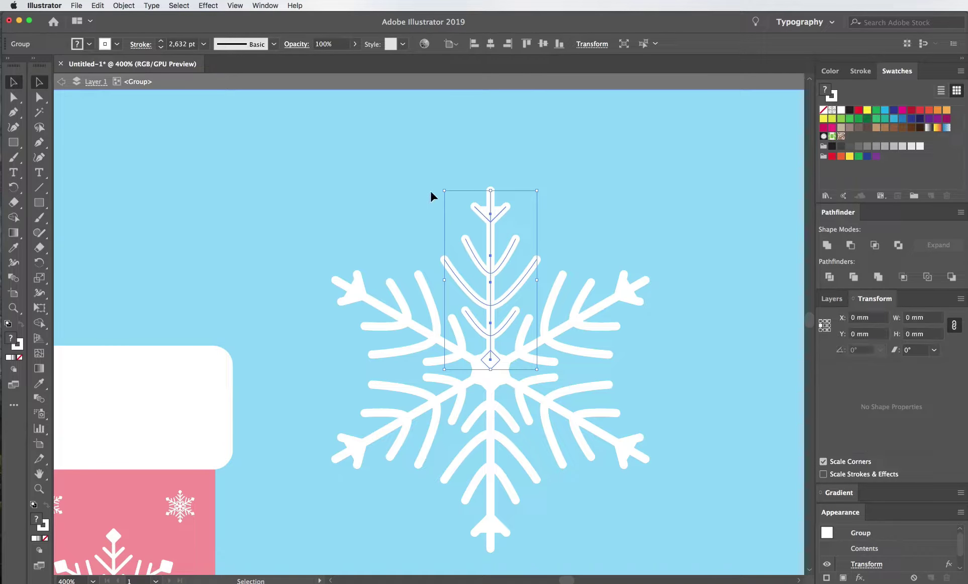
double_click(501, 212)
left_click(502, 215)
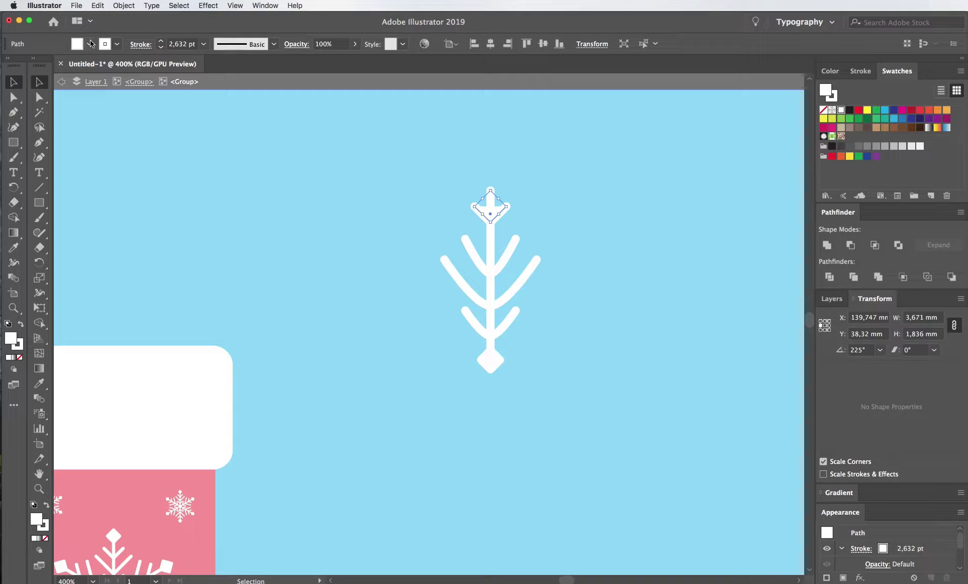
left_click(91, 44)
left_click(8, 66)
left_click(590, 240)
double_click(318, 119)
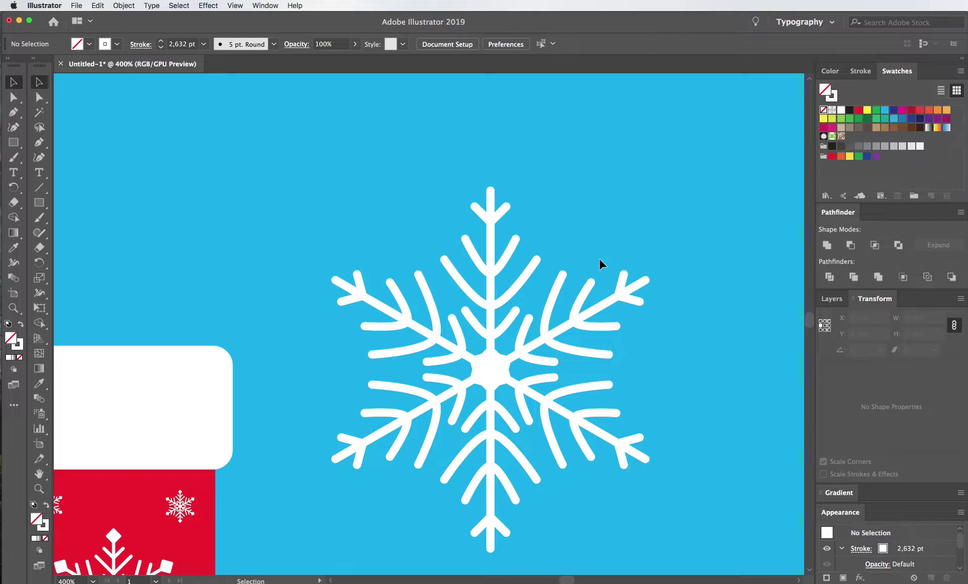
- Make the top V's bottom anchor smooth and nudge it down to round it
key("a")
left_click(494, 212)
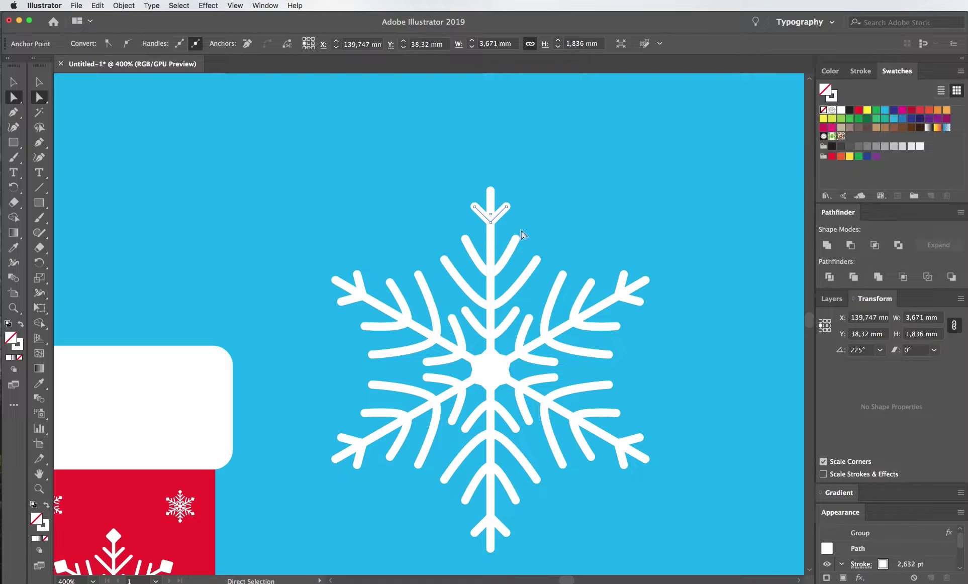
left_click(491, 220)
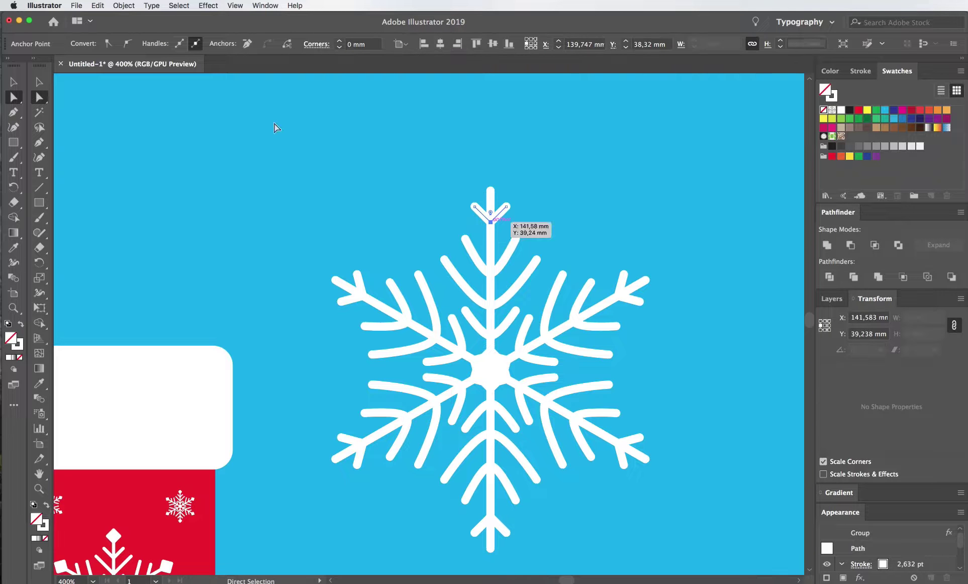
left_click(125, 44)
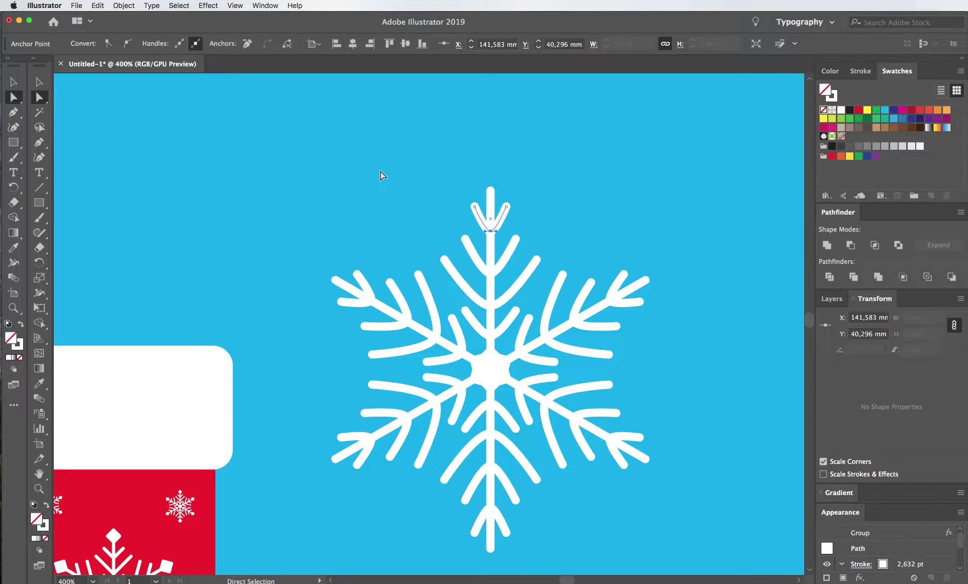
key("Down")
key("Down")
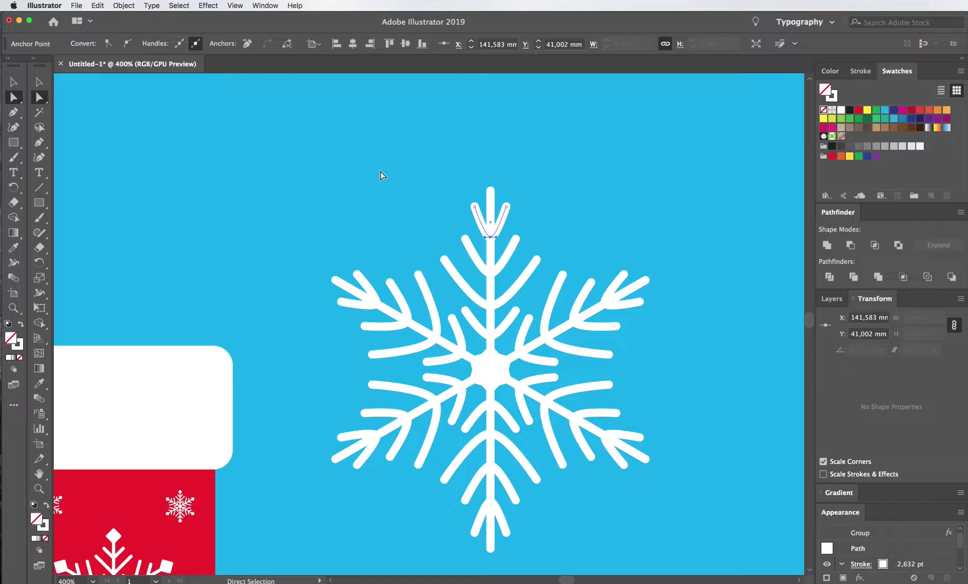
key("v")
left_click(502, 234)
double_click(503, 223)
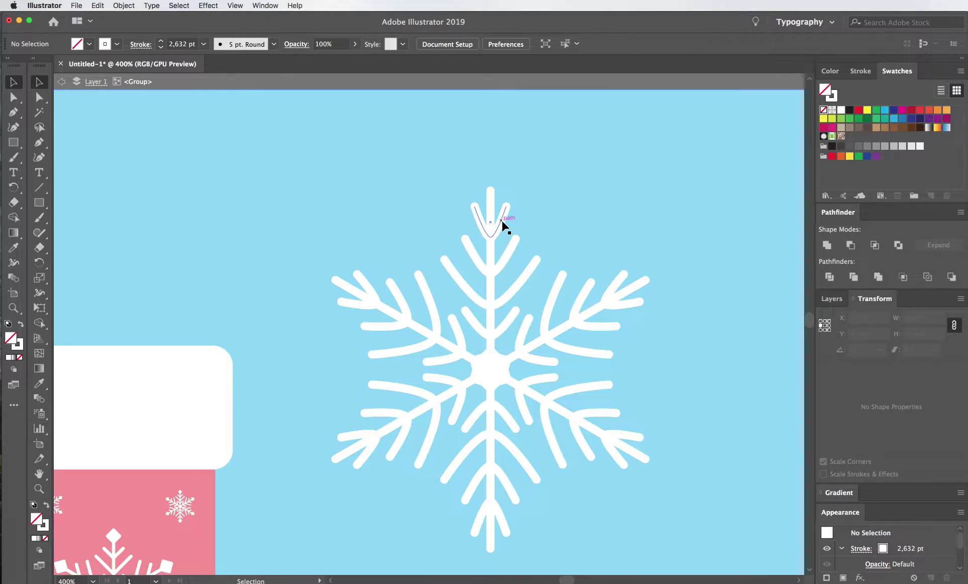
- In the isolated top arm, place a rotated copy of the V tip on its upper right branch
double_click(503, 223)
left_click(502, 218)
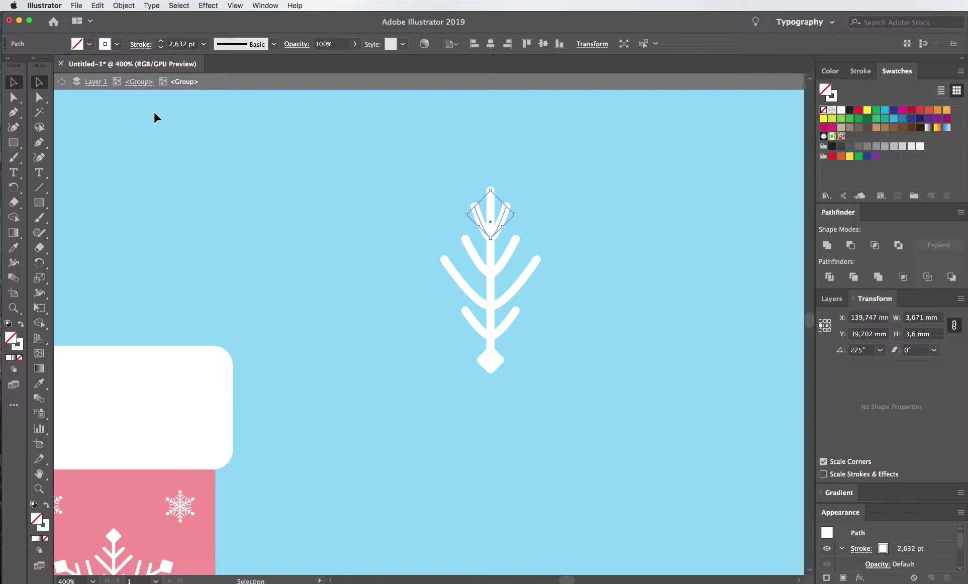
left_click_drag(504, 218, 551, 241)
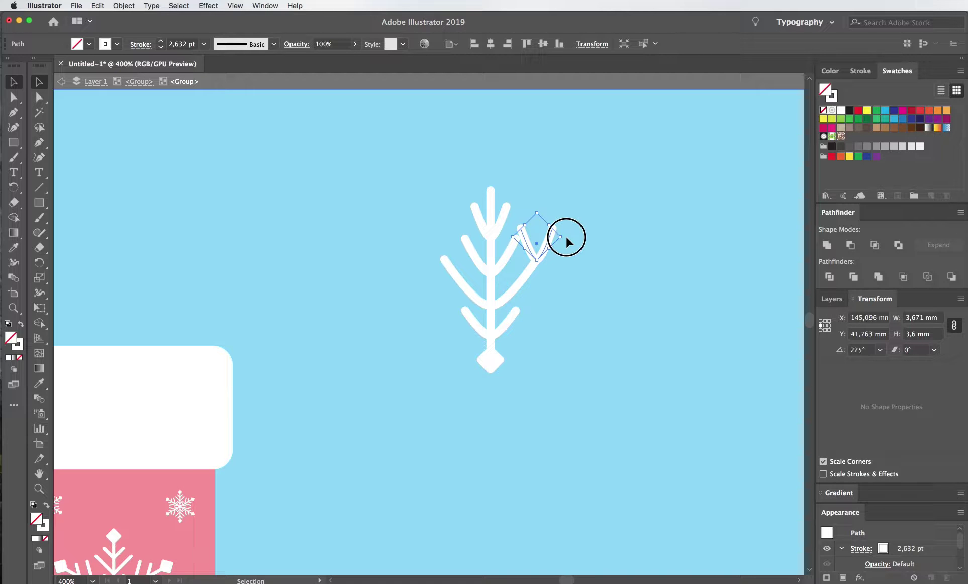
key("r")
left_click(537, 260)
left_click_drag(562, 234, 576, 254)
- Reflect the twig and slide it horizontally onto the left branch
key("v")
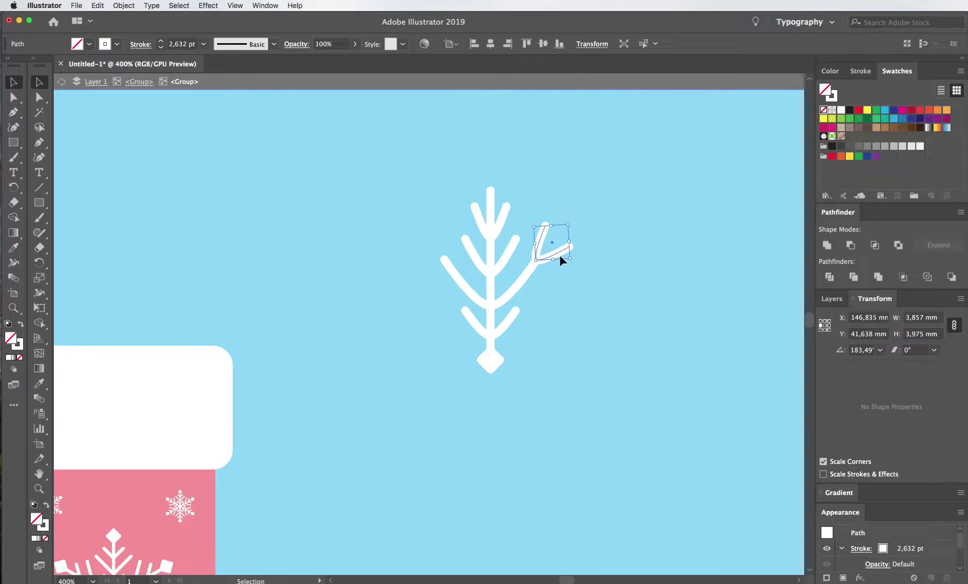
left_click_drag(563, 257, 463, 261)
right_click(463, 261)
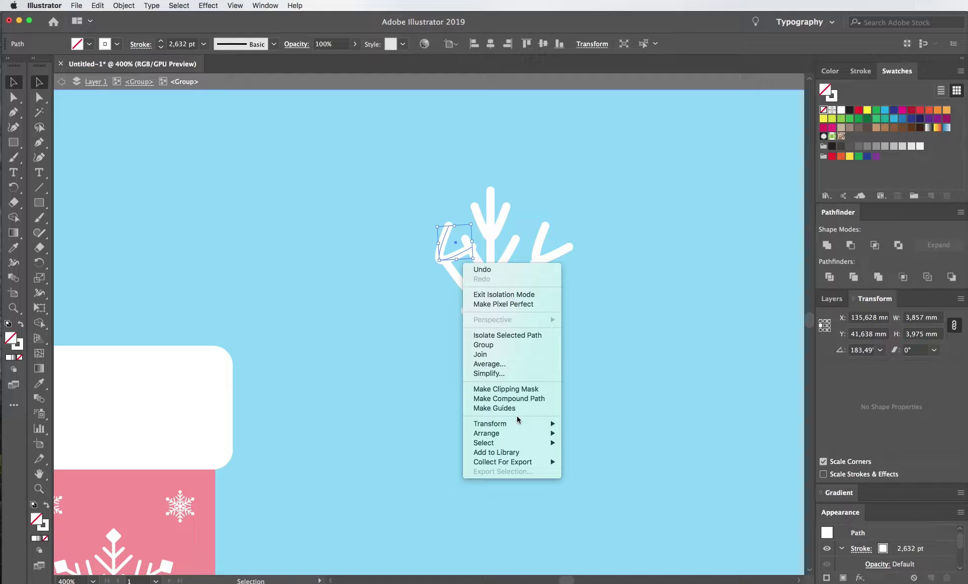
left_click(606, 455)
left_click(452, 431)
key("super+plus")
key("super+plus")
left_click_drag(456, 275, 419, 275)
left_click(162, 117)
- Exit the arm and zoom to see the whole snowflake beside the stocking
left_click(135, 82)
key("super+minus")
key("super+minus")
key("super+minus")
mouse_move(238, 249)
left_mouse_down()
mouse_move(303, 249)
mouse_move(360, 266)
left_mouse_up()
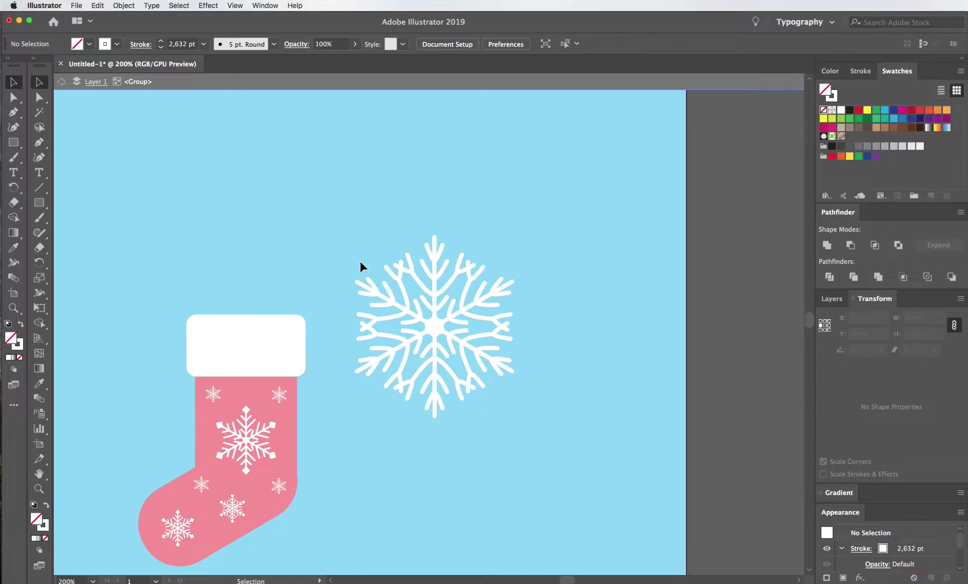
key("super+plus")
key("super+plus")
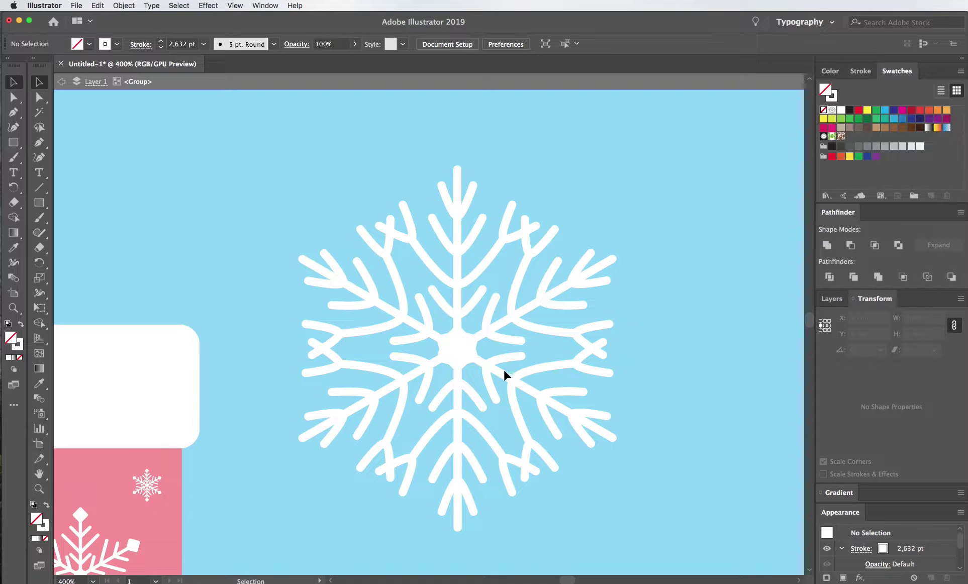
- Isolate the arm and shrink both twigs down to 2,881 mm tall
scroll(633, 368, "down", 1)
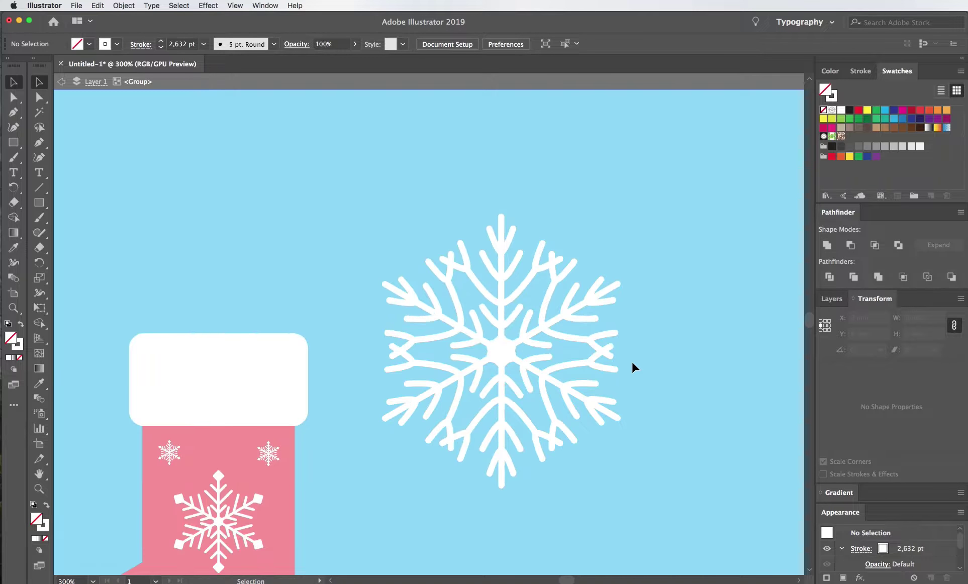
scroll(633, 368, "up", 1)
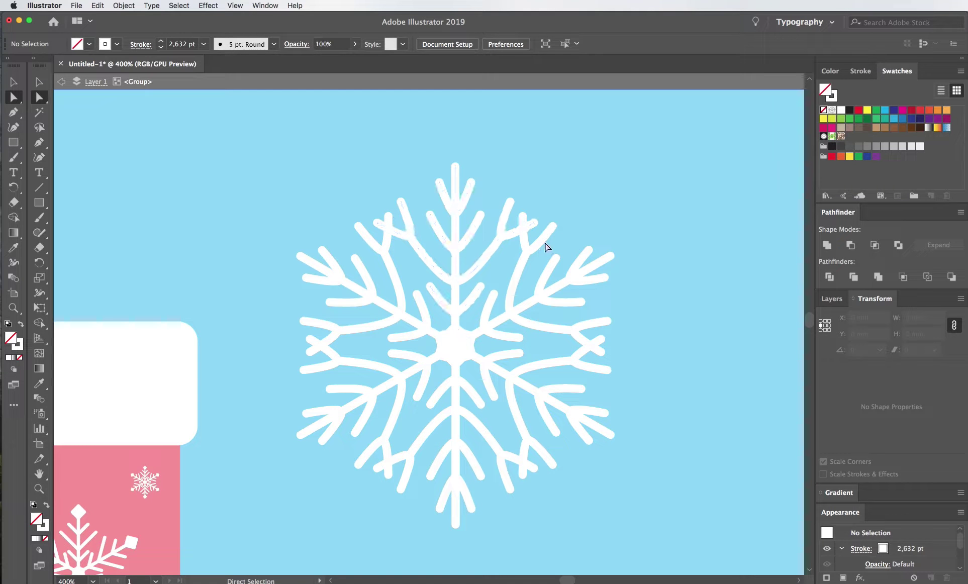
left_click(509, 237)
double_click(509, 236)
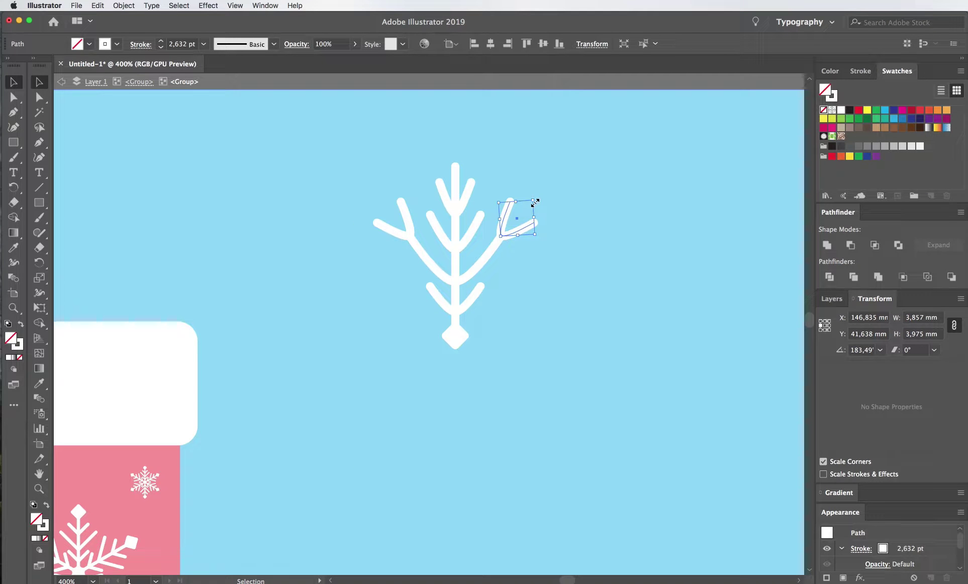
left_click_drag(535, 201, 528, 211)
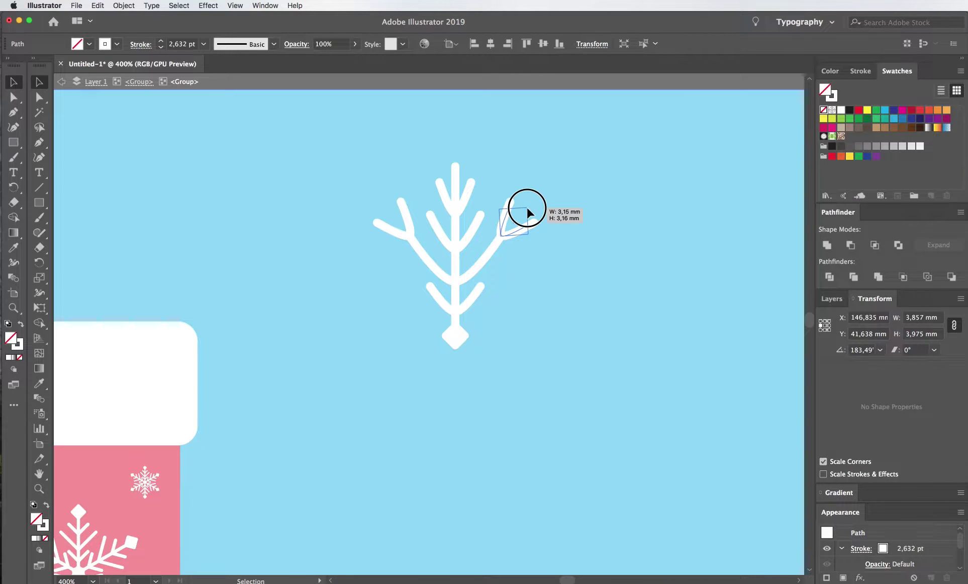
left_click(407, 221, "shift")
left_click_drag(456, 199, 456, 211)
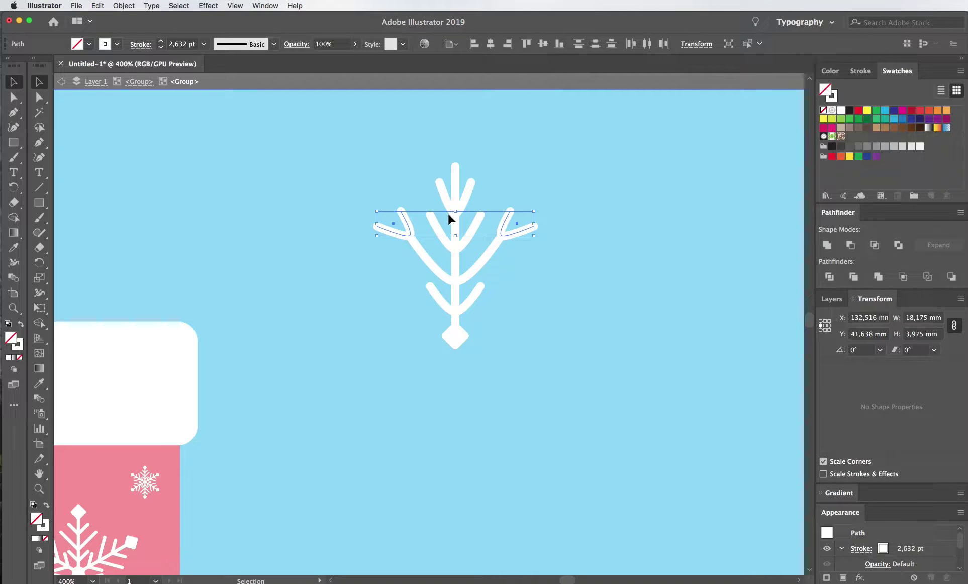
left_click_drag(380, 226, 394, 232)
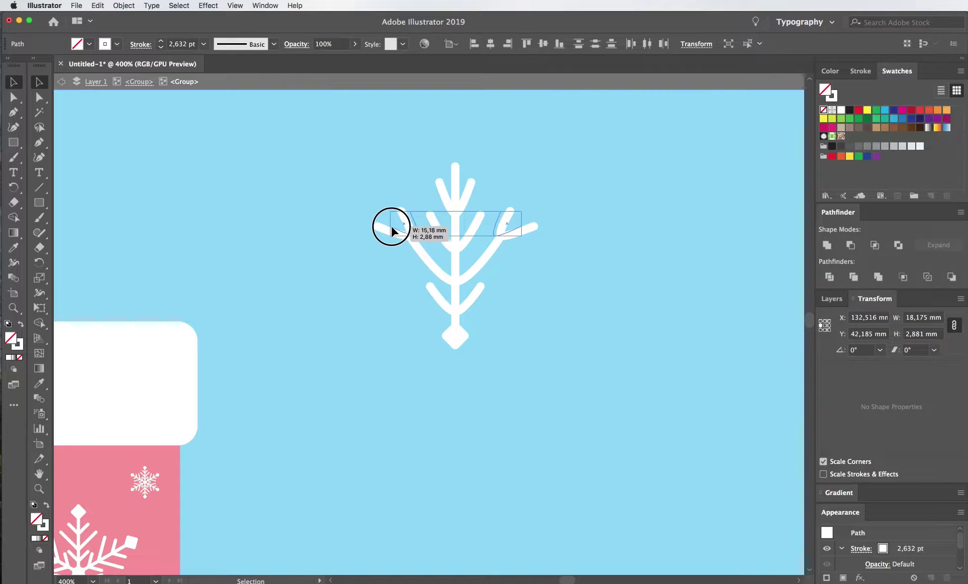
- Copy a twig onto the left branch tip
left_click(553, 280)
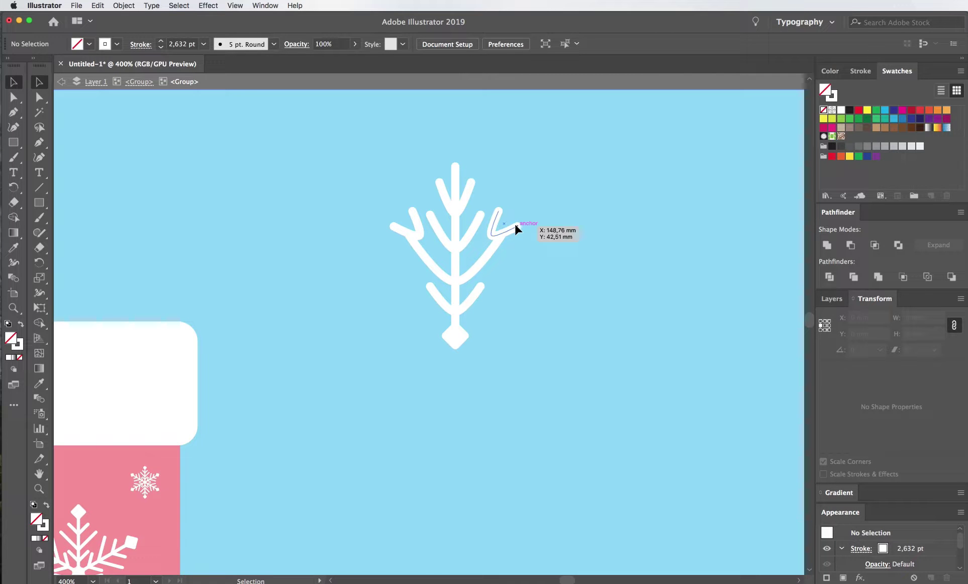
left_click_drag(516, 232, 526, 231)
left_click_drag(420, 236, 421, 236)
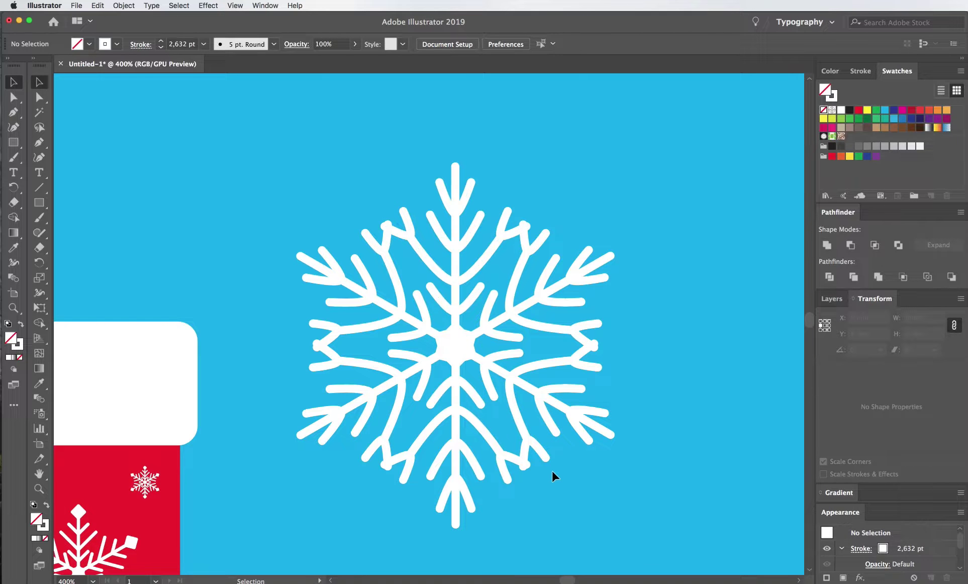
- Select a snowflake arm group and try reapplying the Transform effect, undoing the duplicated arms
key("super+minus")
key("super+minus")
left_click_drag(701, 471, 658, 403)
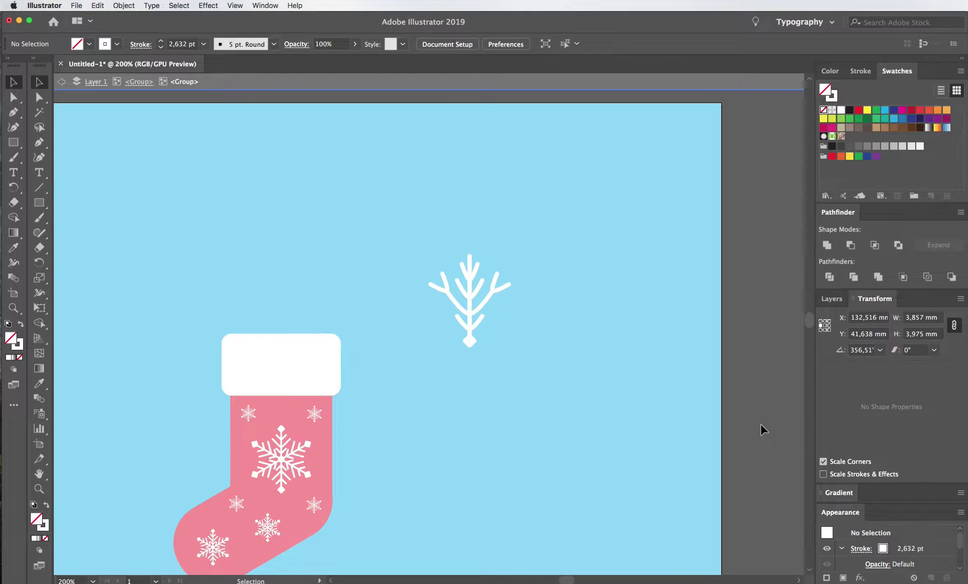
key("super+minus")
key("super+minus")
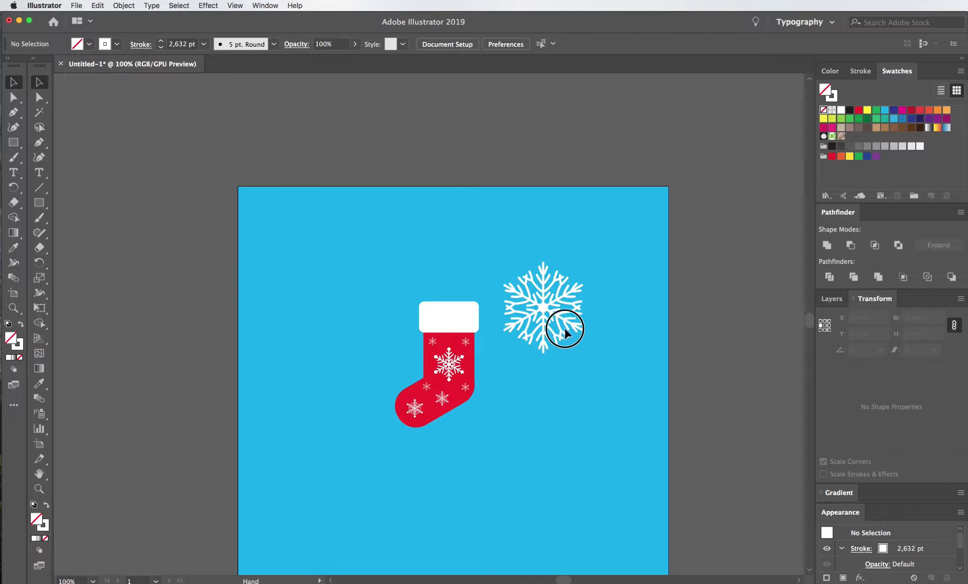
left_click(552, 274)
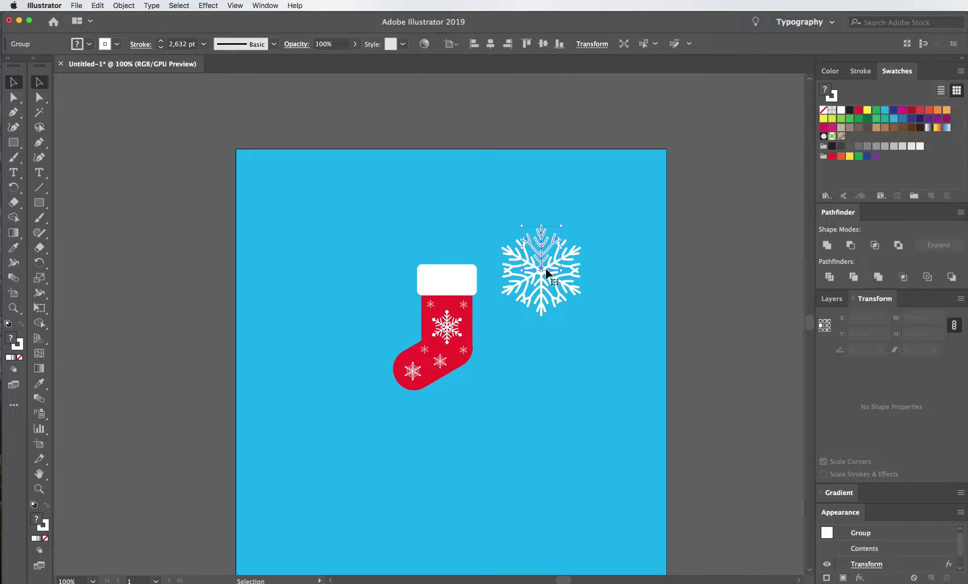
left_click(177, 5)
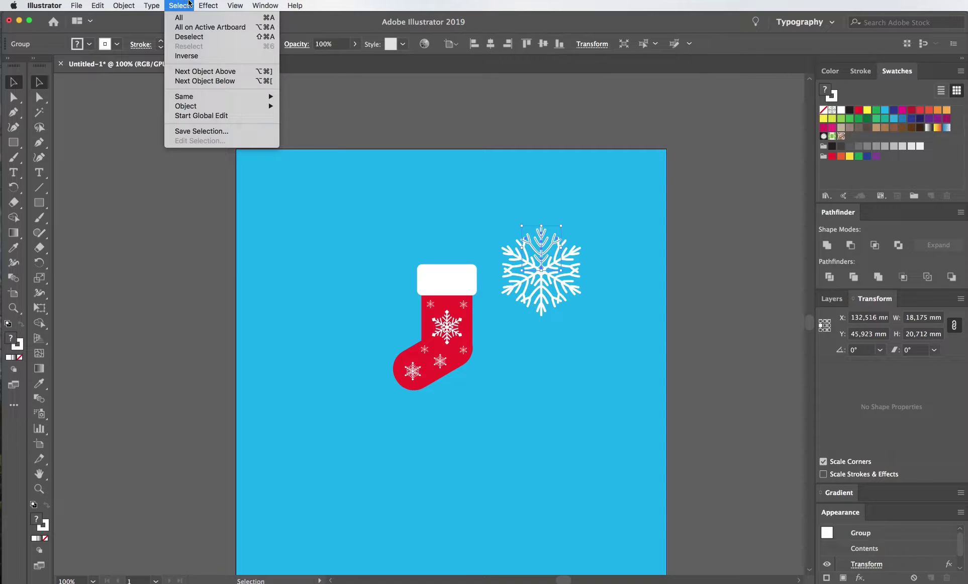
left_click(216, 17)
left_click(536, 332)
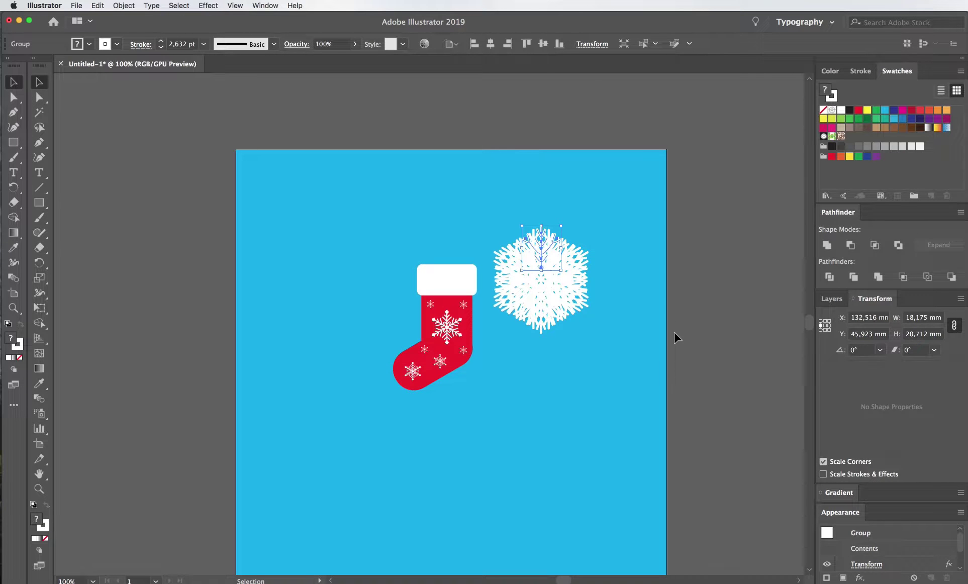
key("ctrl+z")
left_click(207, 6)
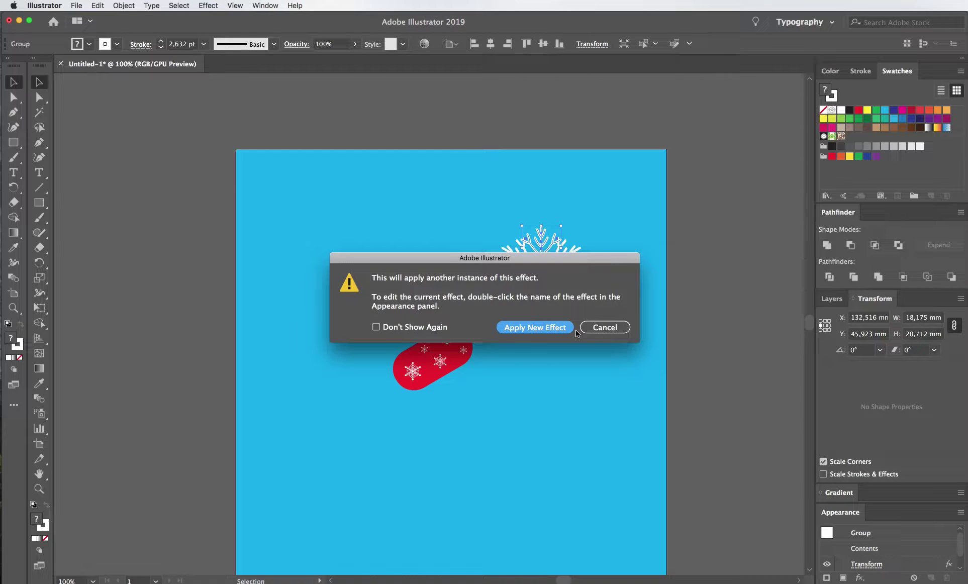
left_click(593, 329)
- Add a new Transform effect with preview that rotates the snowflake -16°
left_click(207, 5)
mouse_move(242, 96)
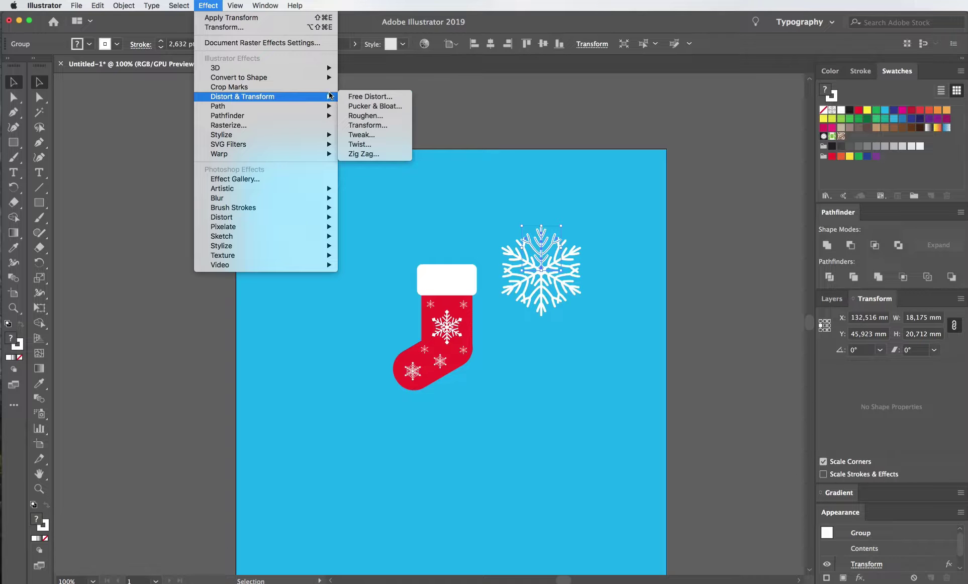
left_click(387, 125)
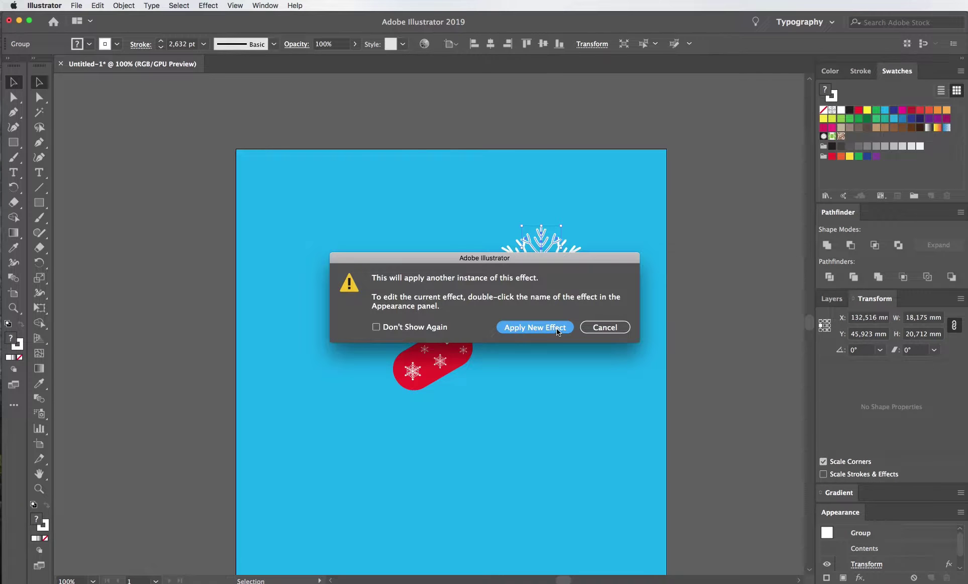
left_click(557, 331)
left_click(697, 446)
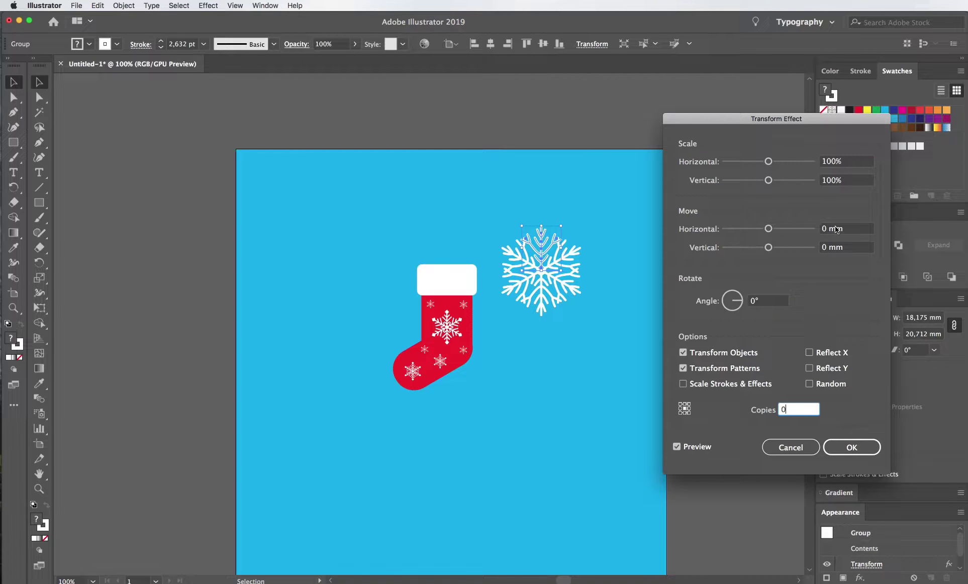
left_click_drag(738, 295, 742, 304)
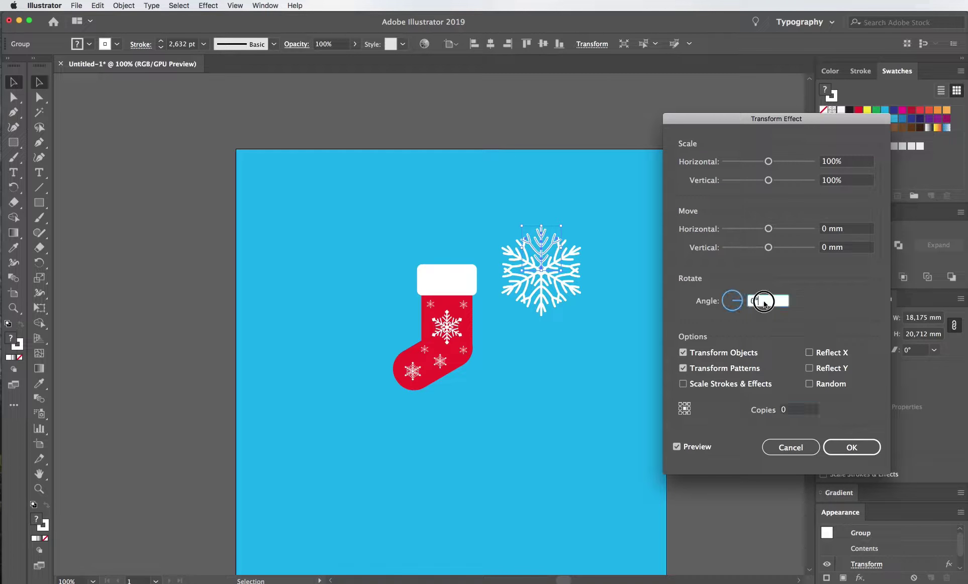
left_click(849, 447)
left_click(553, 424)
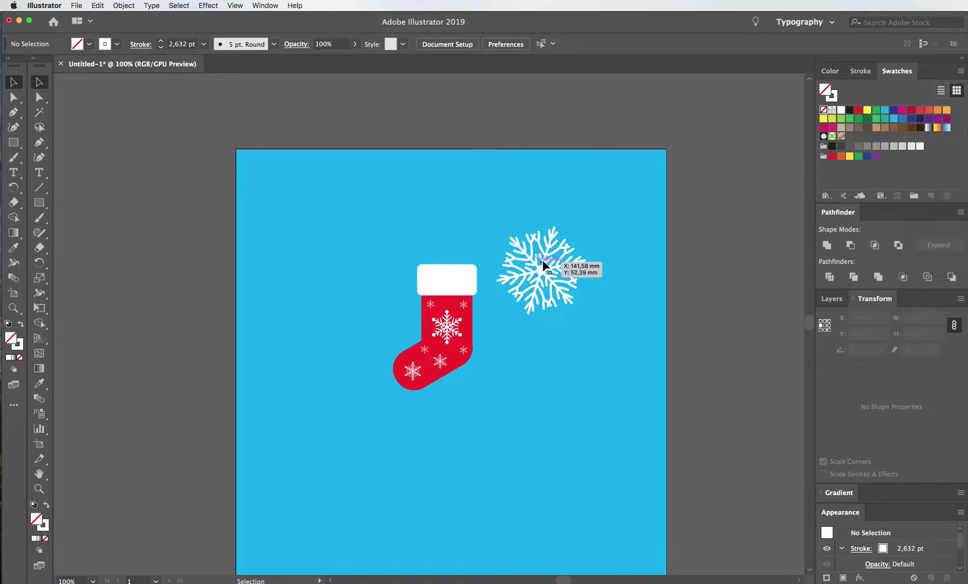
- Nudge the snowflake up-right and rotate the stocking clockwise
left_click_drag(544, 266, 557, 245)
left_click(730, 373)
left_click_drag(471, 416, 397, 261)
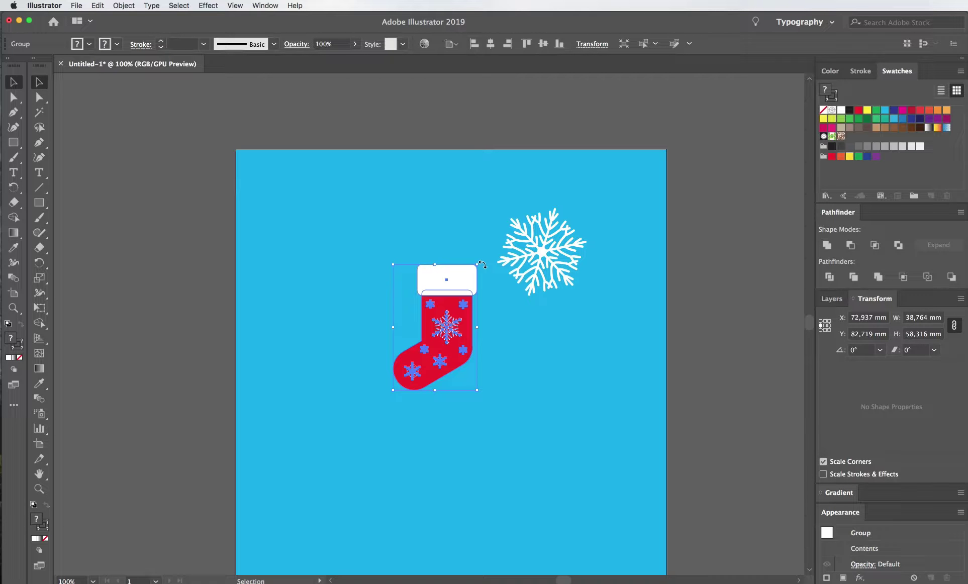
left_click_drag(483, 265, 531, 331)
left_click(531, 331)
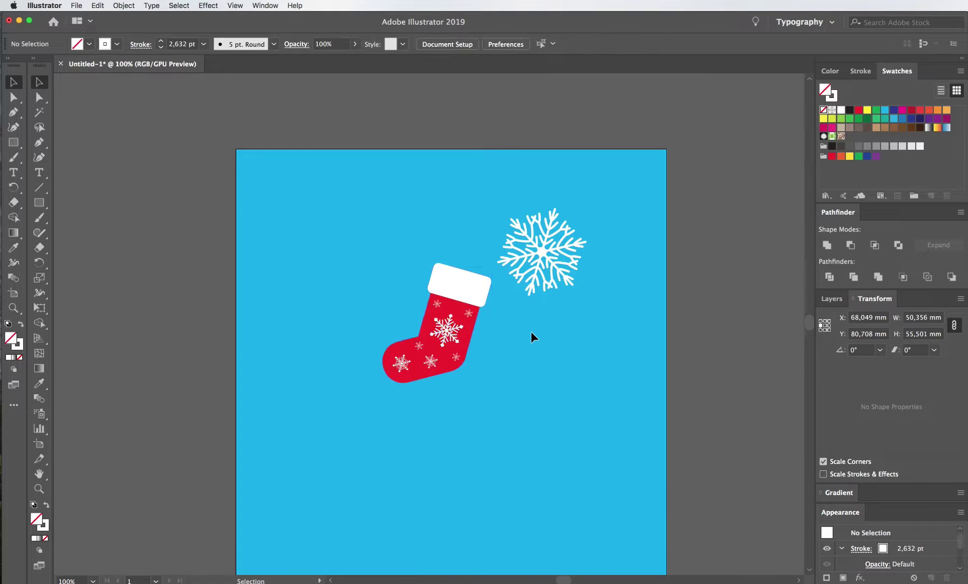
- Place a duplicate snowflake lower on the artboard
left_click_drag(553, 382, 542, 353)
double_click(551, 217)
double_click(609, 296)
left_click_drag(537, 209, 542, 381)
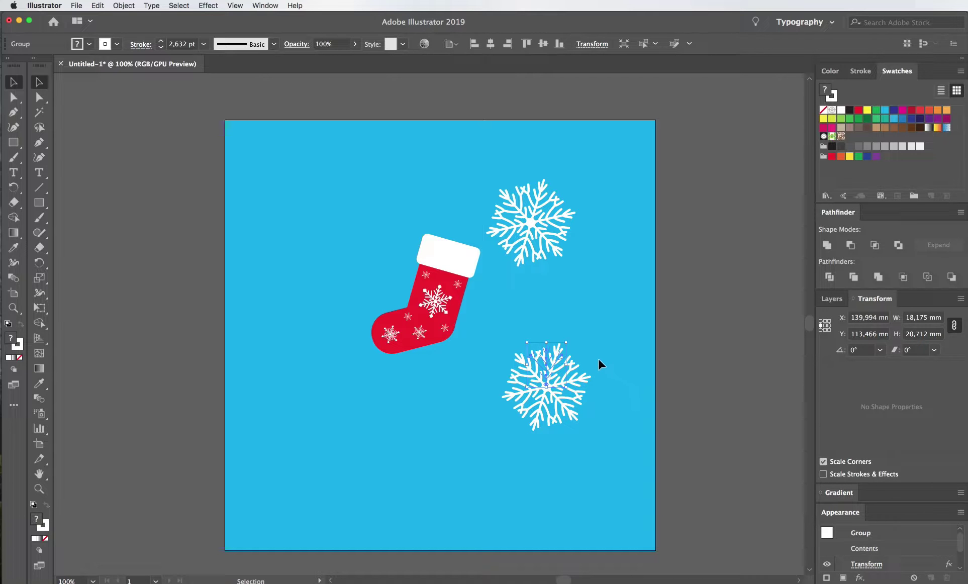
scroll(921, 531, "down", 2)
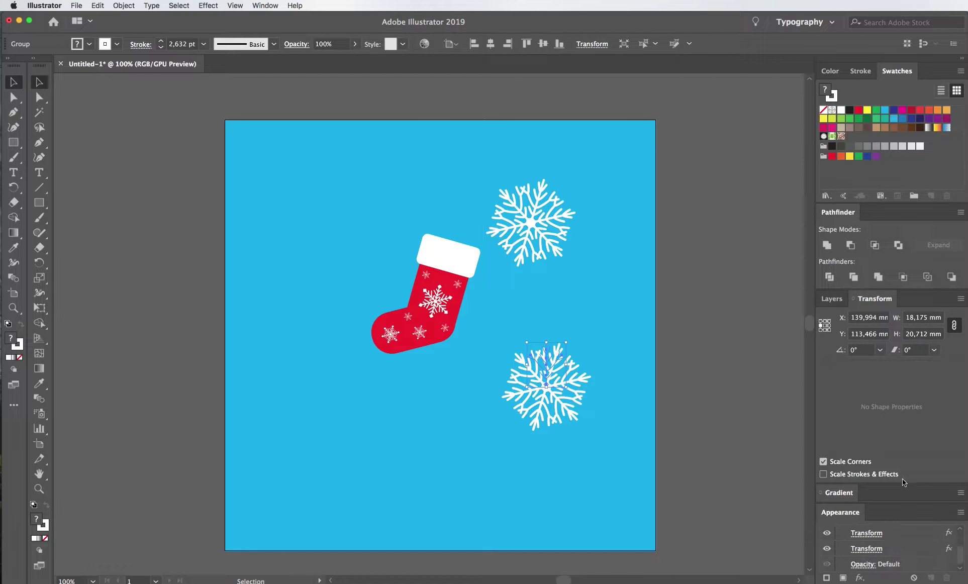
- Change the second Transform effect's rotation angle to 10
double_click(949, 550)
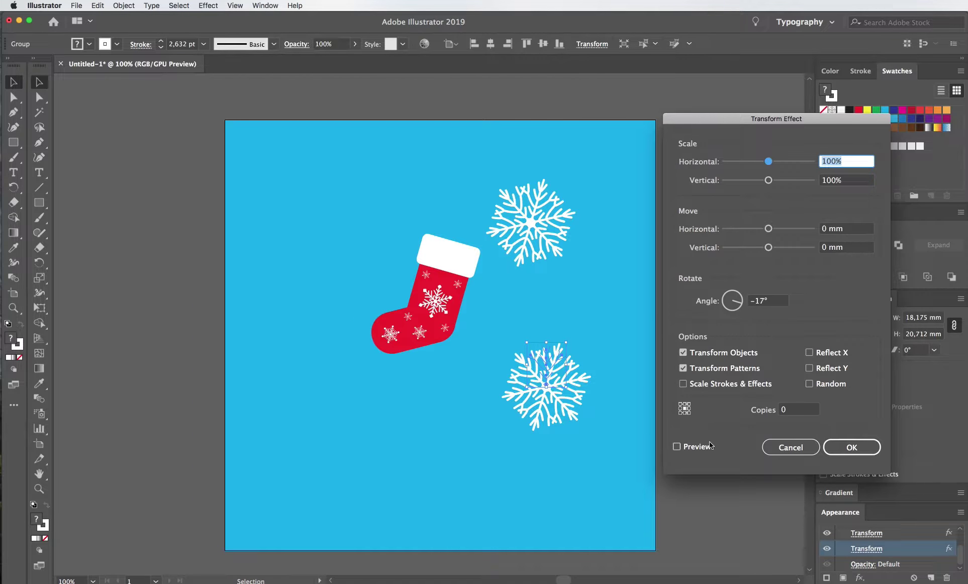
double_click(764, 301)
type("10")
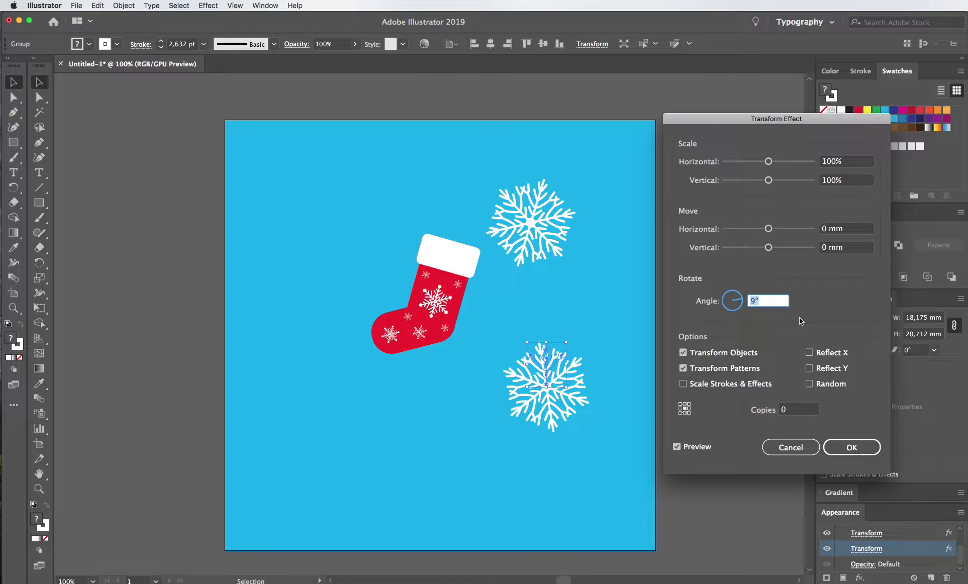
left_click(851, 446)
- Place another snowflake copy at the artboard's lower-left corner
left_click(617, 278)
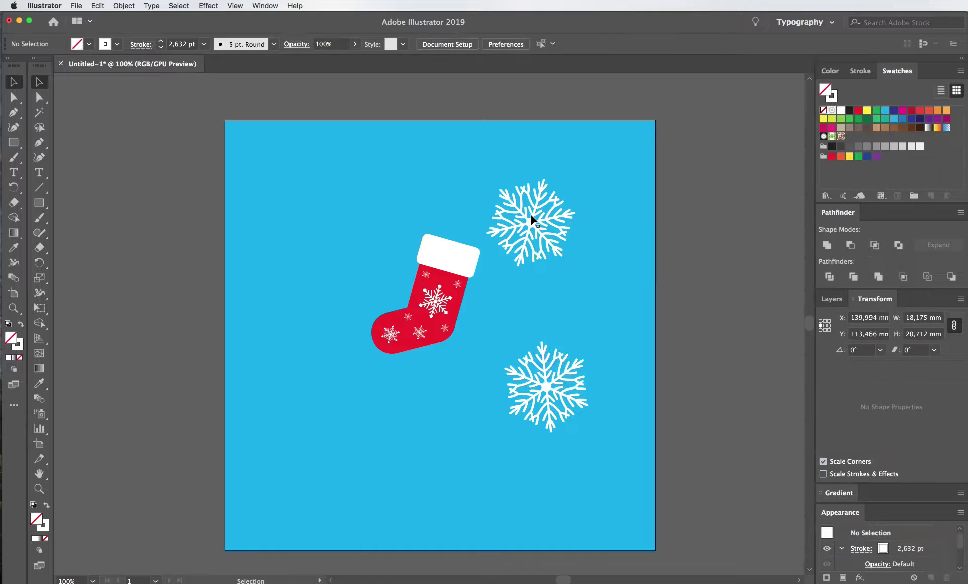
left_click_drag(529, 216, 300, 497)
left_click(397, 405)
left_click_drag(465, 377, 397, 332)
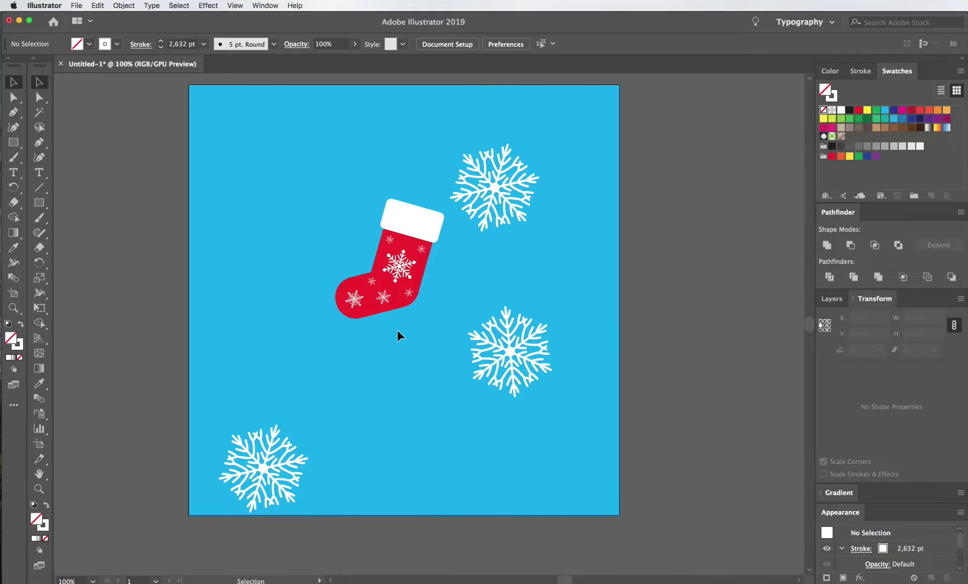
- Duplicate the stocking below the original and reflect the copy
scroll(397, 334, "up", 2)
left_click_drag(379, 290, 373, 356)
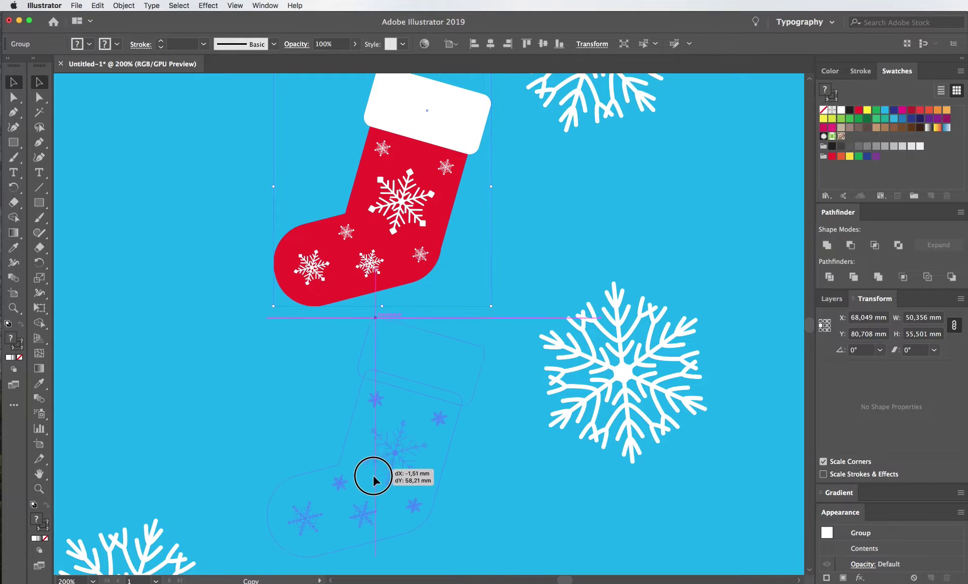
left_click_drag(373, 356, 402, 372)
right_click(402, 372)
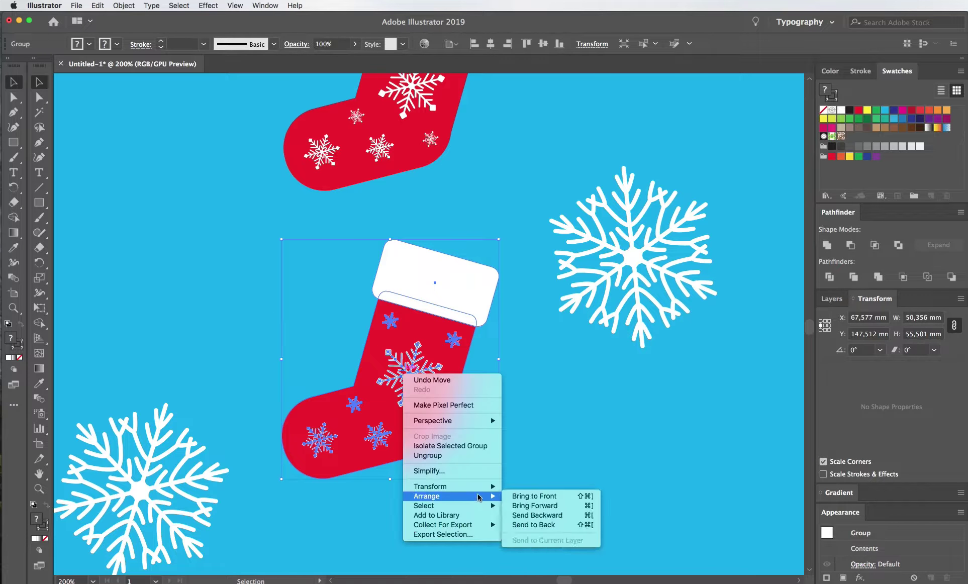
mouse_move(431, 486)
left_click(547, 520)
left_click(451, 431)
mouse_move(418, 440)
left_mouse_down()
mouse_move(436, 443)
mouse_move(409, 425)
left_mouse_up()
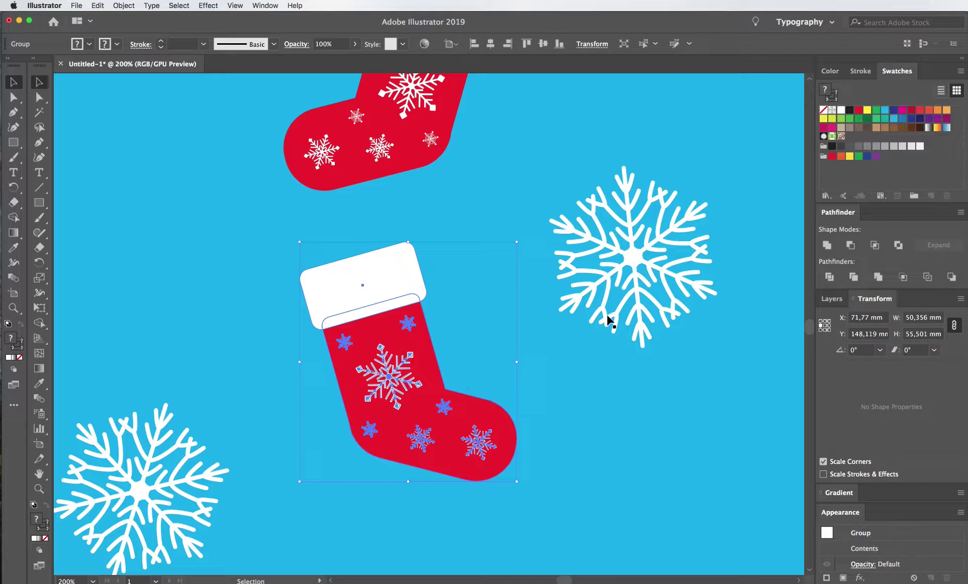
- Rotate the mirrored copy upright and enter its group for editing
key("r")
left_click_drag(606, 319, 616, 368)
key("super+equal")
key("super+equal")
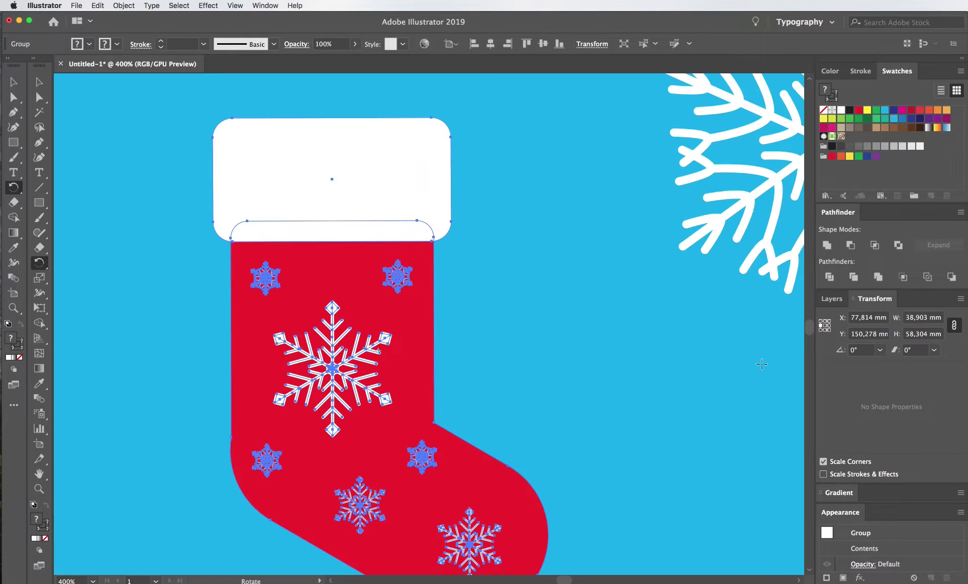
mouse_move(732, 361)
left_mouse_down()
mouse_move(584, 350)
mouse_move(757, 350)
left_mouse_up()
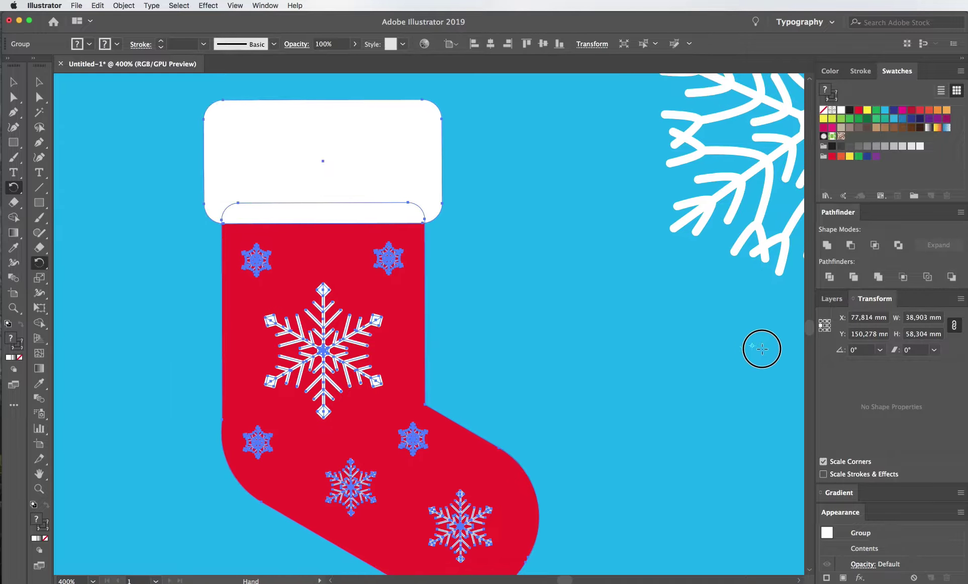
key("super+minus")
key("v")
double_click(434, 349)
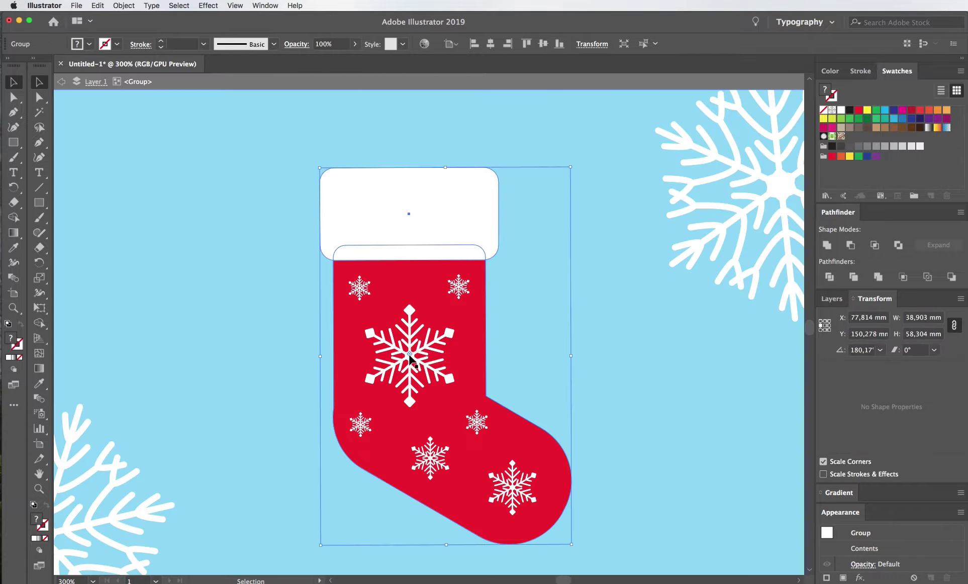
- Delete the three snowflakes from the copied stocking
double_click(410, 357)
left_click(139, 81)
left_click(409, 212)
left_click(487, 281)
left_click(359, 288)
key("BackSpace")
left_click(361, 425)
key("BackSpace")
left_click(430, 458)
key("BackSpace")
key("BackSpace")
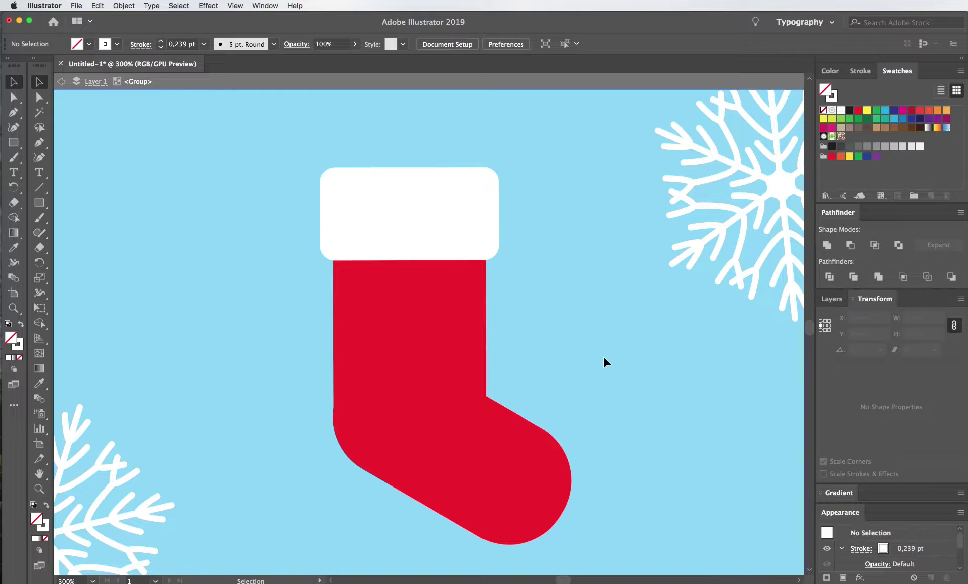
left_click_drag(421, 429, 431, 412)
left_click(542, 446)
left_click(222, 339)
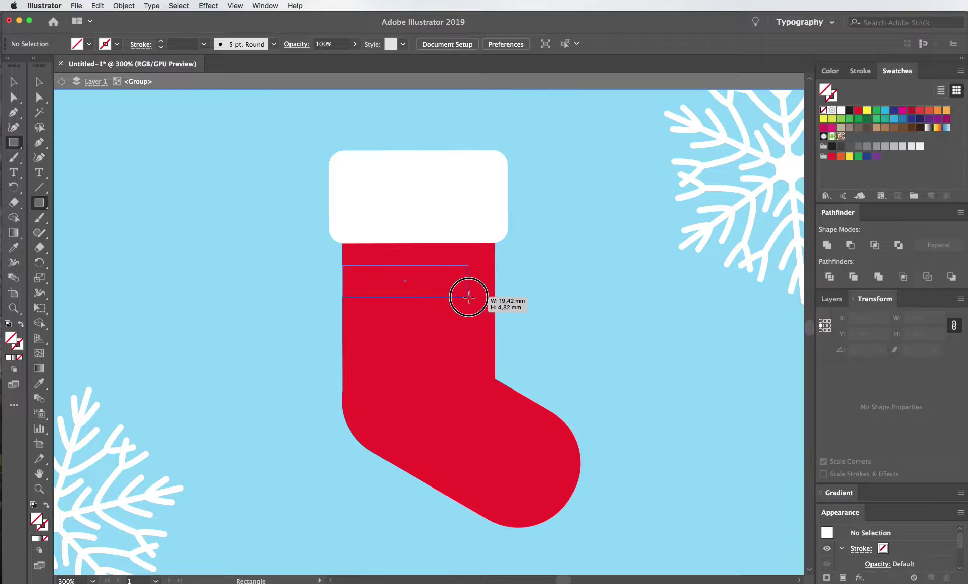
- Draw a band below the cuff in the cuff's white and repeat it into three stripes
left_click_drag(342, 265, 496, 292)
key("i")
left_click(460, 206)
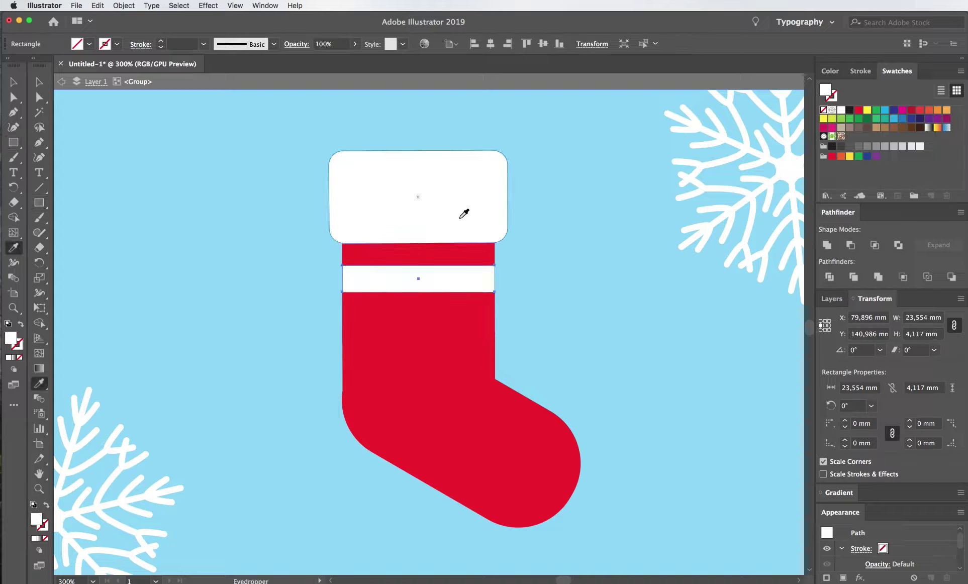
key("v")
left_click_drag(461, 287, 465, 333)
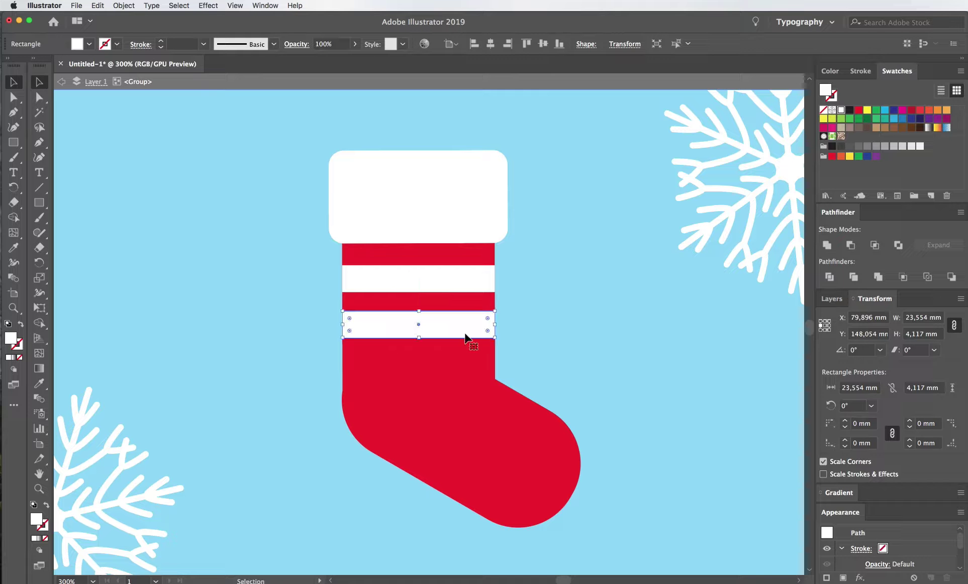
key("ctrl+d")
left_click(538, 349)
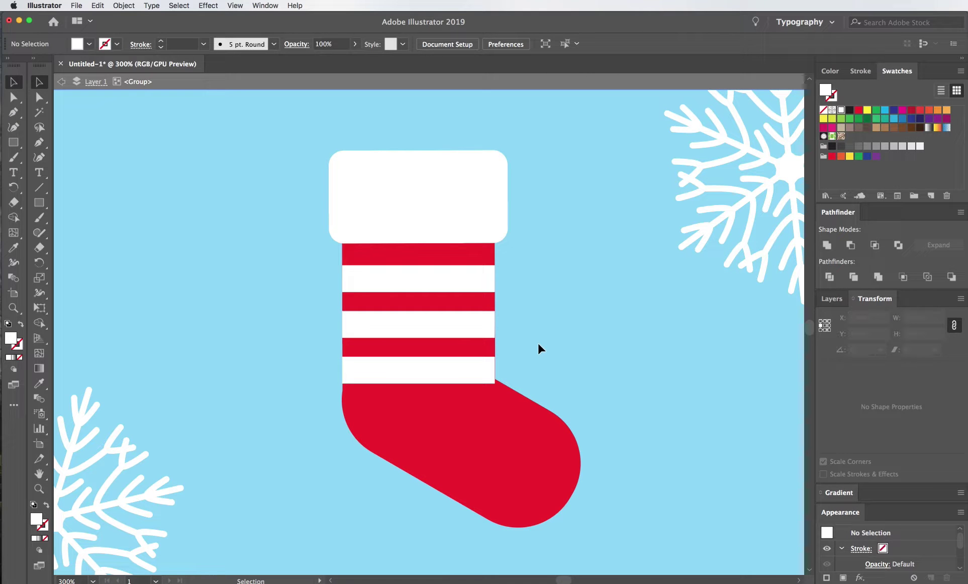
- Shorten the three stripes so the bottom one meets the top of the foot
left_click(455, 331)
left_click(460, 372, "shift")
left_click(454, 287, "shift")
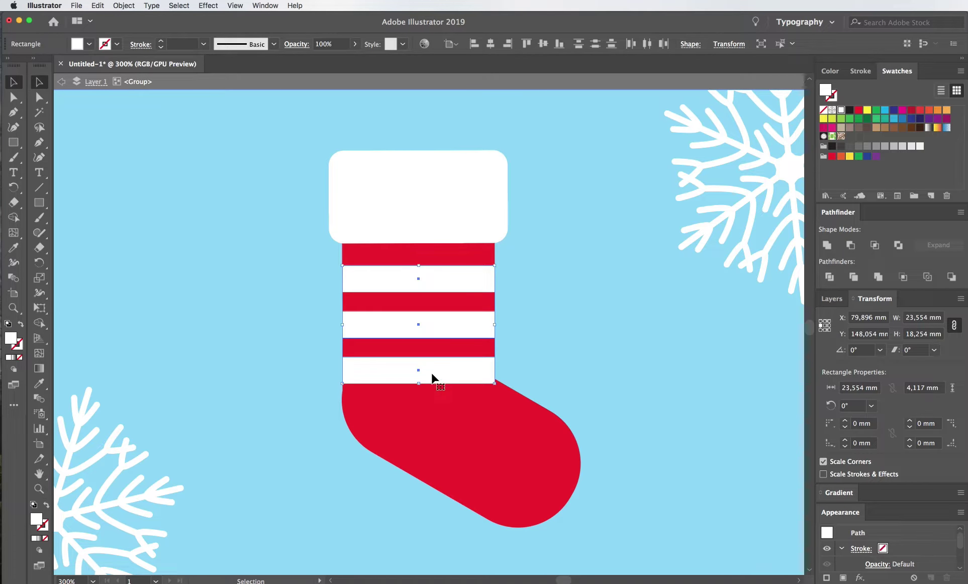
left_click_drag(421, 386, 421, 378)
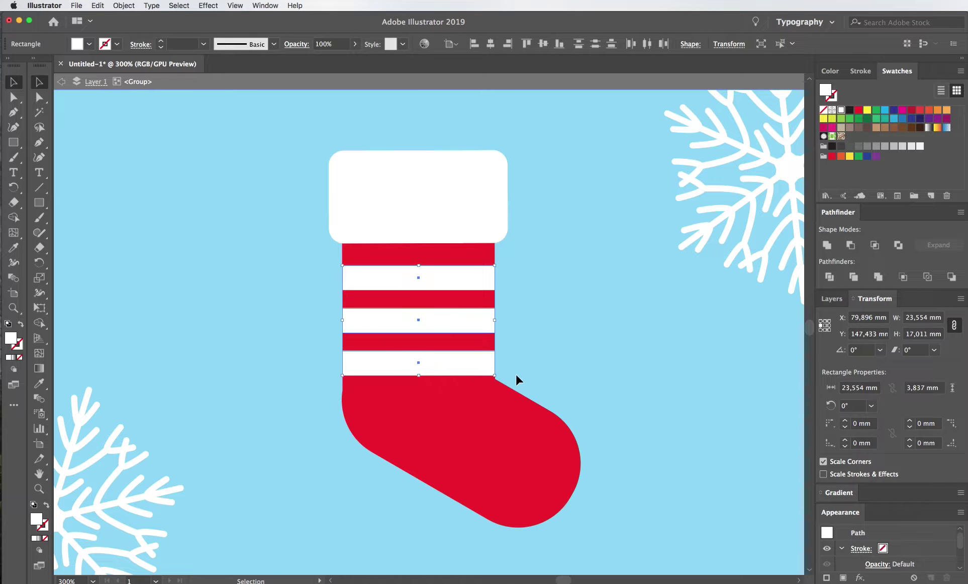
left_click_drag(423, 383, 423, 377)
left_click(539, 389)
key("super+equal")
key("super+equal")
- Rotate the striped stocking group slightly so its edges are level
left_click(367, 314)
left_click_drag(319, 184, 403, 405)
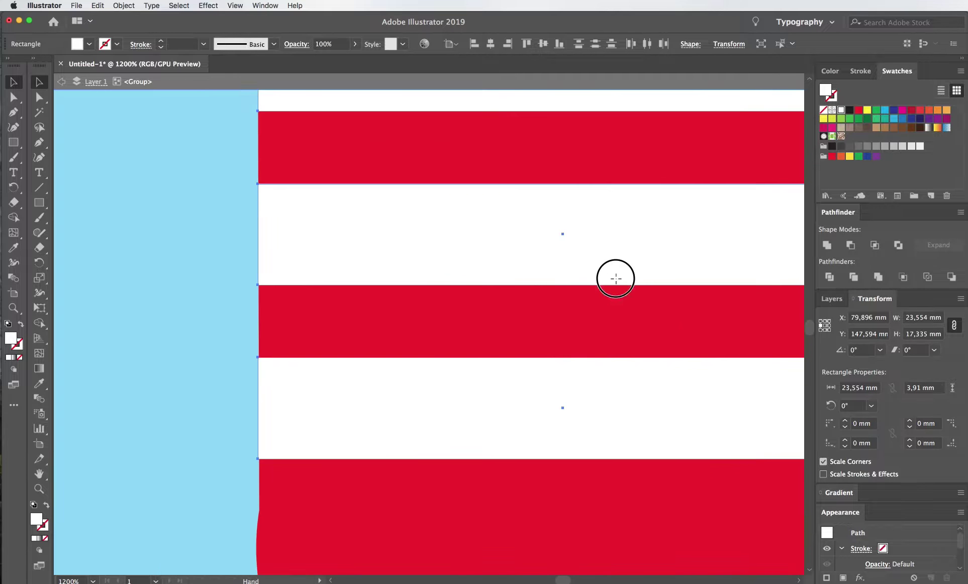
scroll(368, 448, "up", 4)
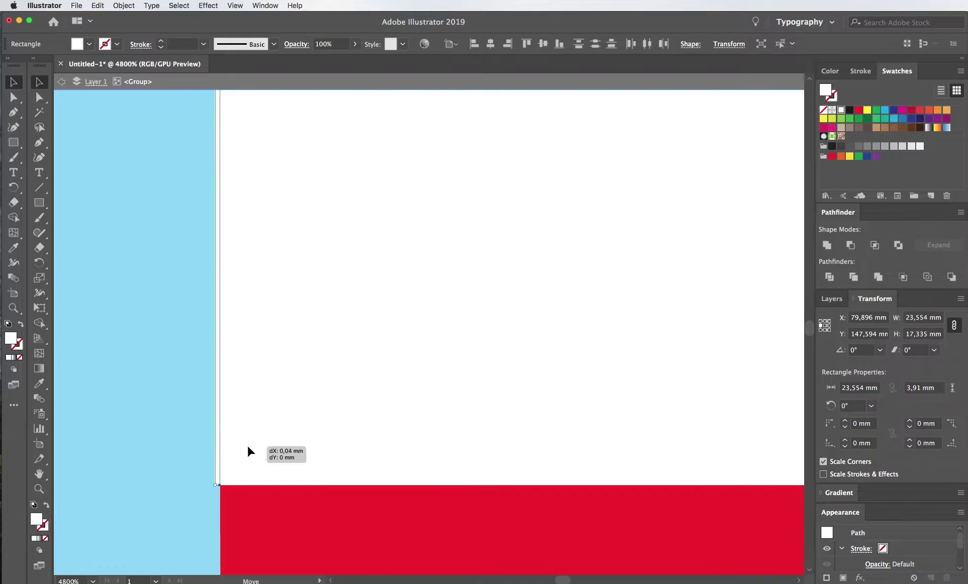
scroll(249, 450, "down", 4)
left_click(255, 431)
left_click(300, 253)
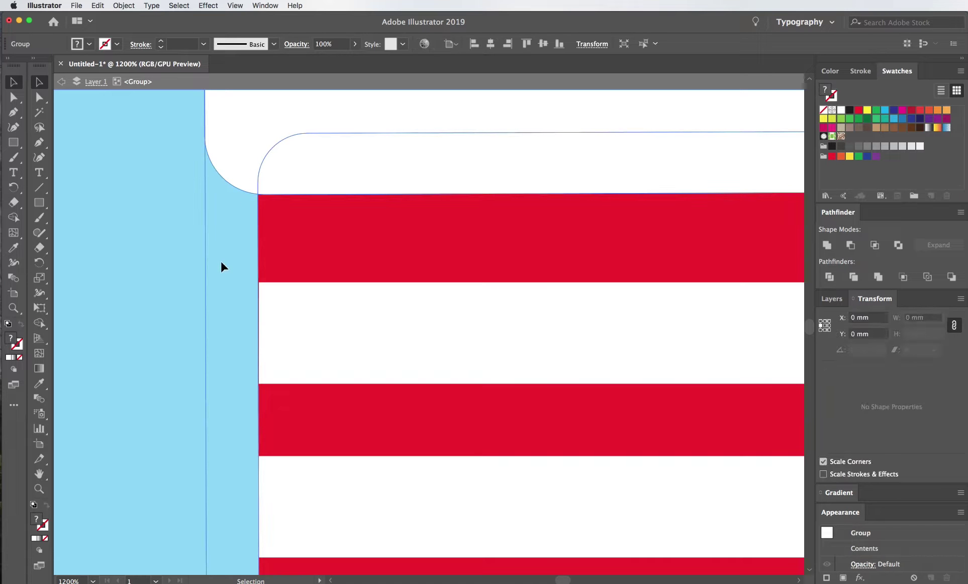
scroll(226, 274, "up", 2)
key("r")
left_click_drag(553, 195, 555, 197)
key("v")
- Extend the bottom white stripe down to meet the top of the foot
scroll(503, 347, "down", 2)
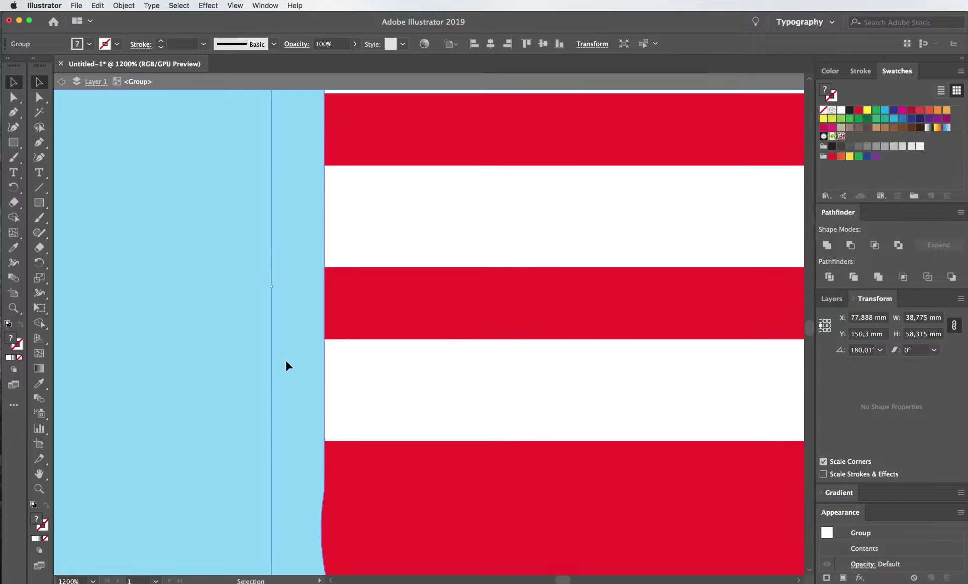
left_click(302, 387)
left_click(350, 425)
left_click(360, 259)
scroll(355, 283, "up", 3)
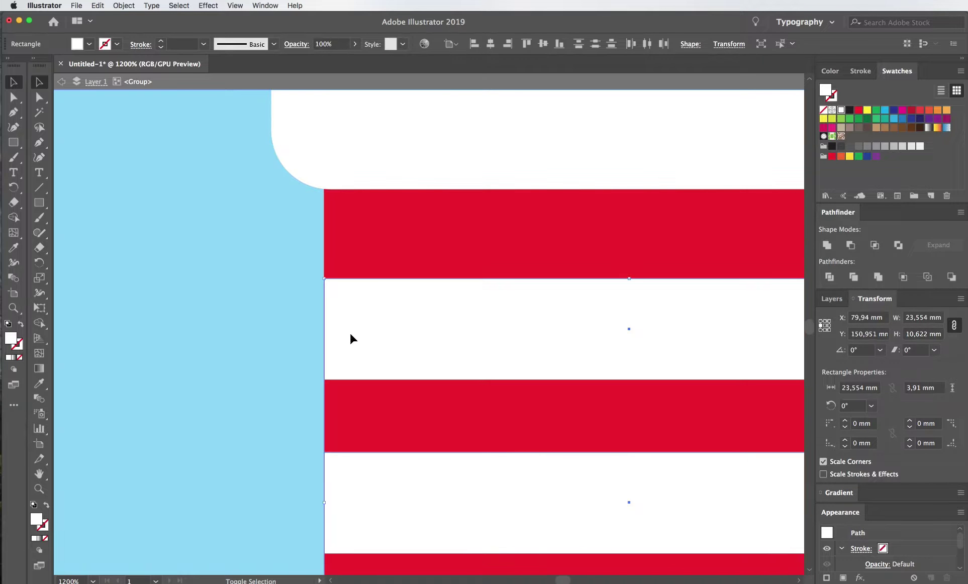
scroll(311, 385, "up", 5)
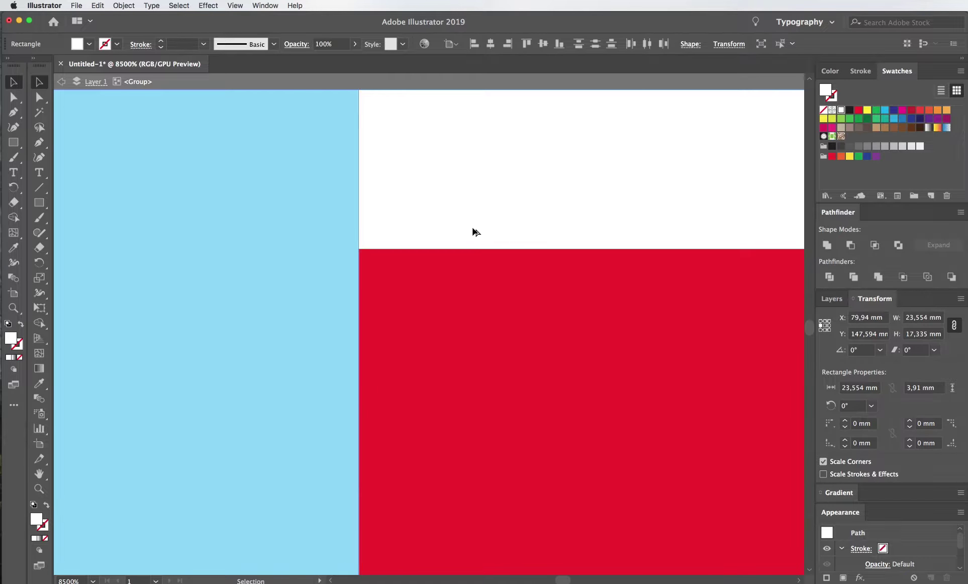
scroll(471, 231, "down", 8)
scroll(453, 417, "up", 1)
scroll(557, 342, "up", 2)
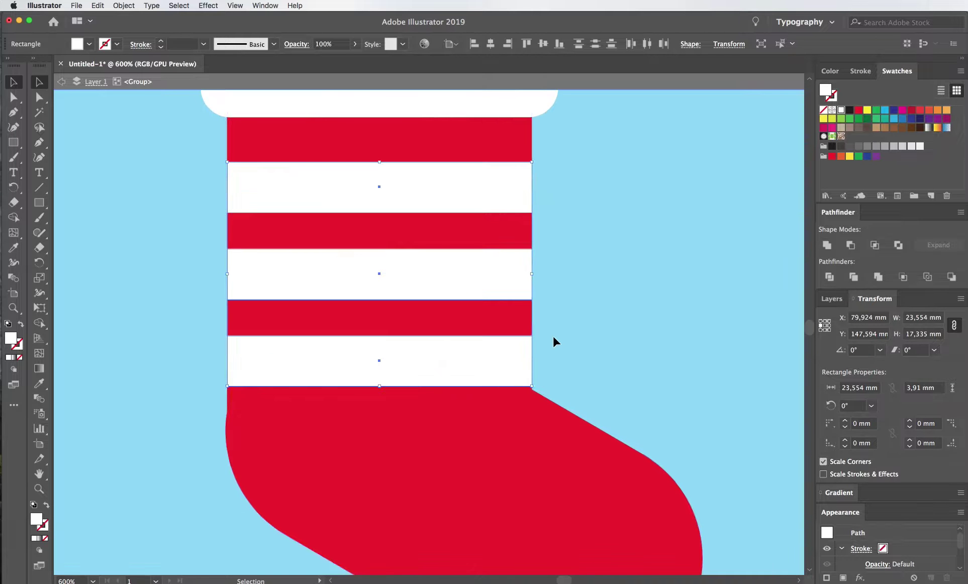
scroll(492, 471, "up", 2)
scroll(473, 522, "up", 2)
scroll(467, 522, "down", 3)
scroll(457, 520, "down", 3)
scroll(450, 525, "down", 2)
left_click_drag(352, 516, 351, 518)
scroll(362, 533, "up", 2)
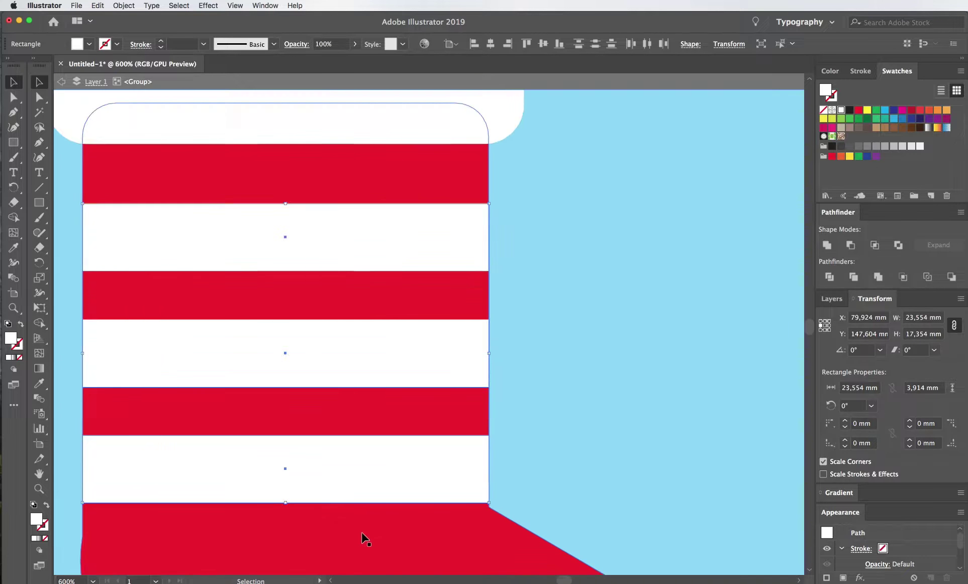
scroll(397, 473, "down", 3)
scroll(382, 375, "up", 2)
left_click_drag(325, 328, 324, 335)
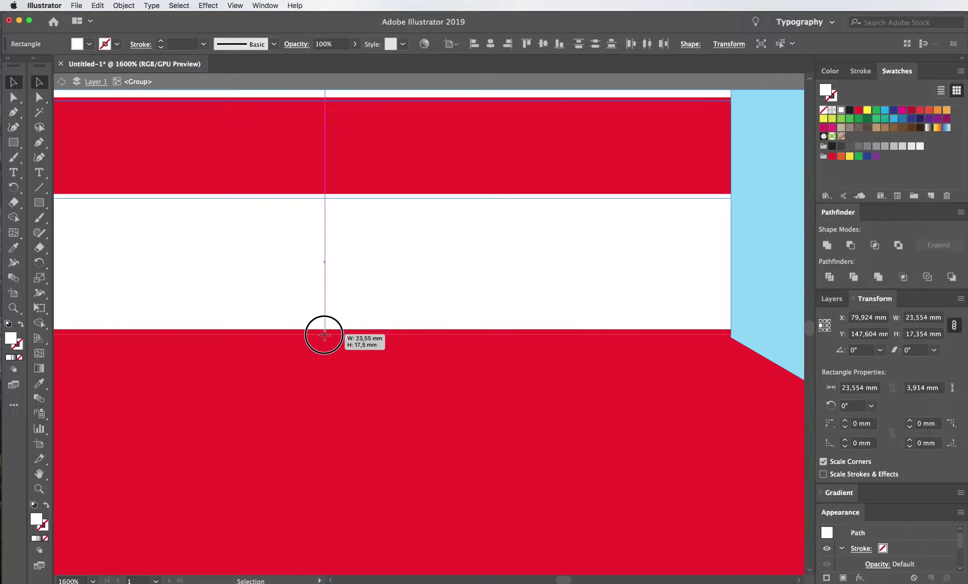
- Copy the three stripes down onto the stocking's foot
scroll(326, 336, "down", 3)
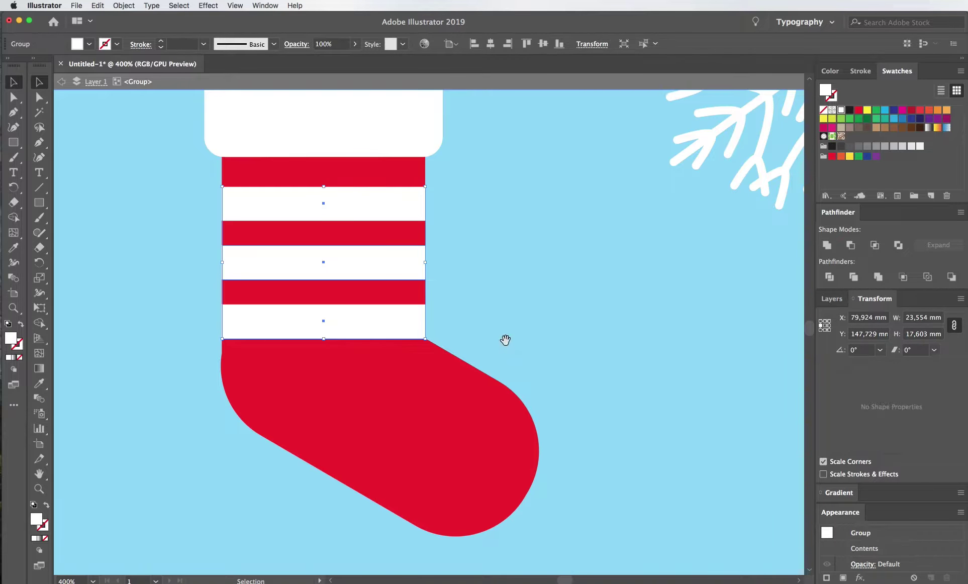
scroll(528, 367, "up", 3)
scroll(528, 366, "left", 2)
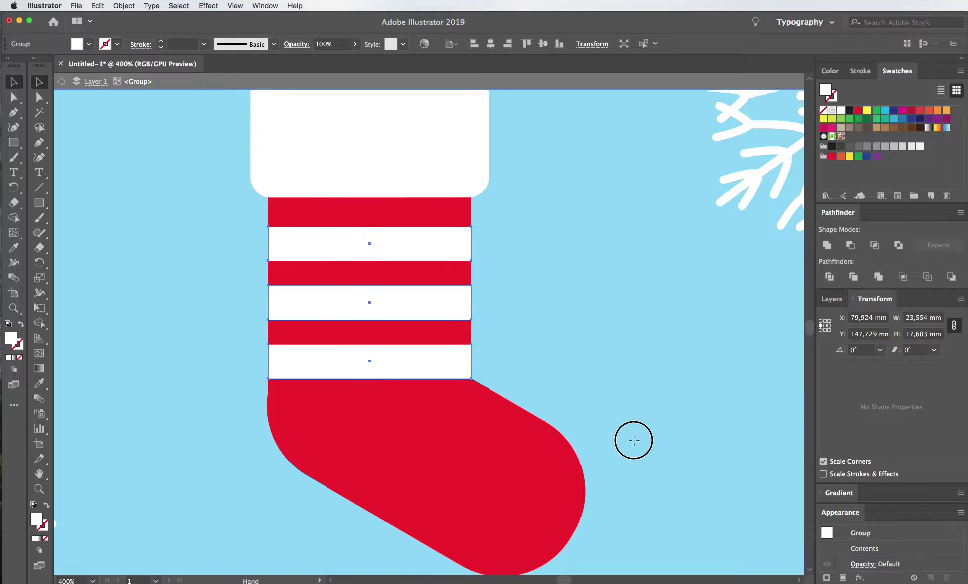
scroll(631, 439, "down", 1)
mouse_move(495, 355)
left_mouse_down()
mouse_move(569, 497)
mouse_move(598, 324)
left_mouse_up()
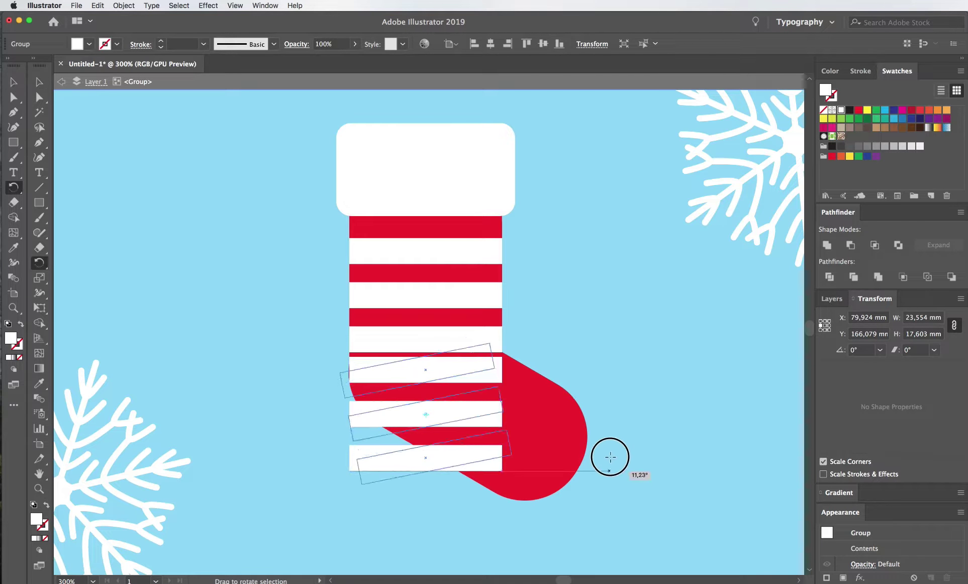
- Move the angled stripes over the foot and delete the leftmost foot stripe
left_click_drag(478, 429, 531, 443)
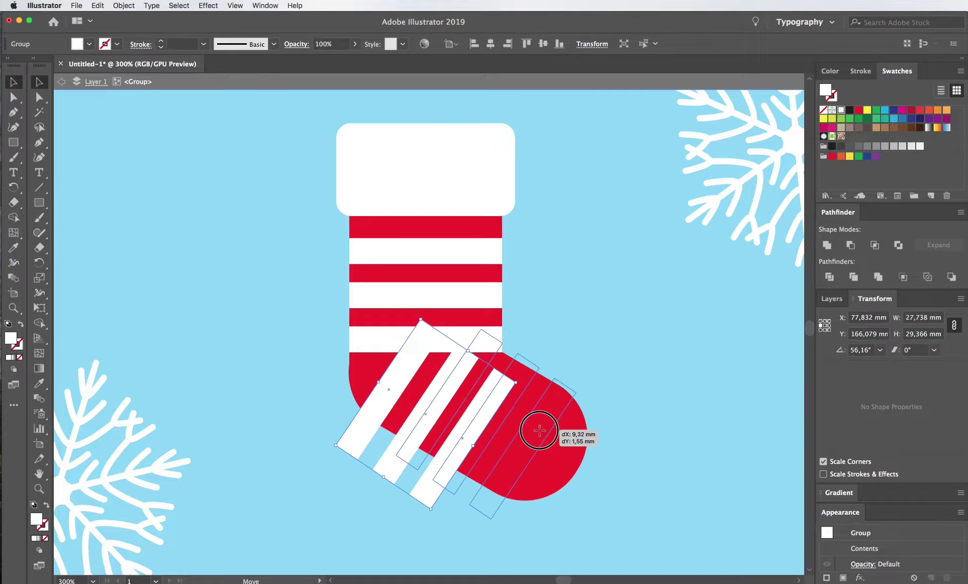
double_click(442, 403)
left_click(448, 390)
key("Delete")
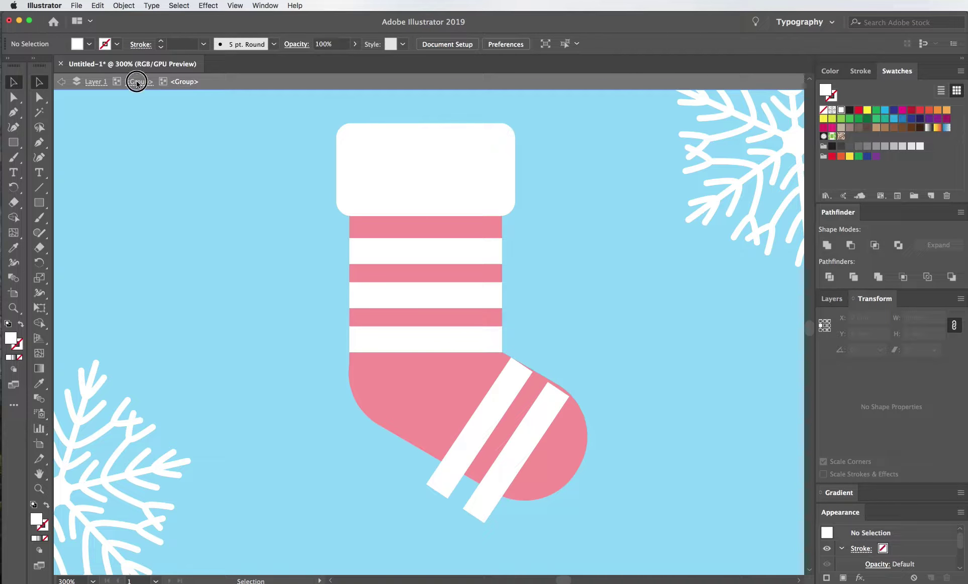
left_click(137, 82)
- Rotate the stripe group to about 59.63° and nudge it toward the sock foot
left_click(540, 347)
scroll(541, 346, "up", 5)
left_click_drag(545, 353, 539, 340)
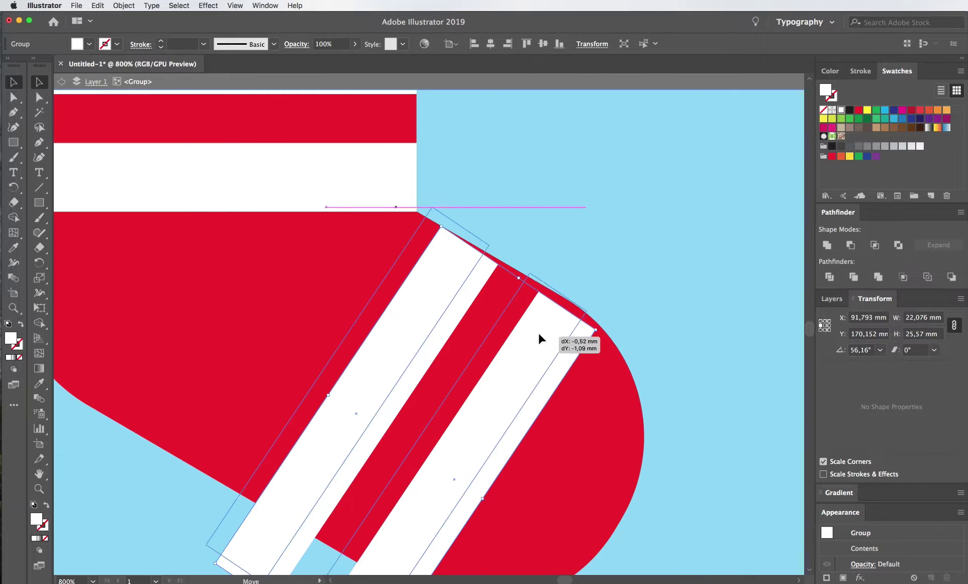
scroll(608, 317, "up", 3)
key("r")
mouse_move(683, 309)
left_mouse_down()
mouse_move(686, 297)
mouse_move(689, 309)
left_mouse_up()
key("v")
left_click_drag(525, 327, 521, 333)
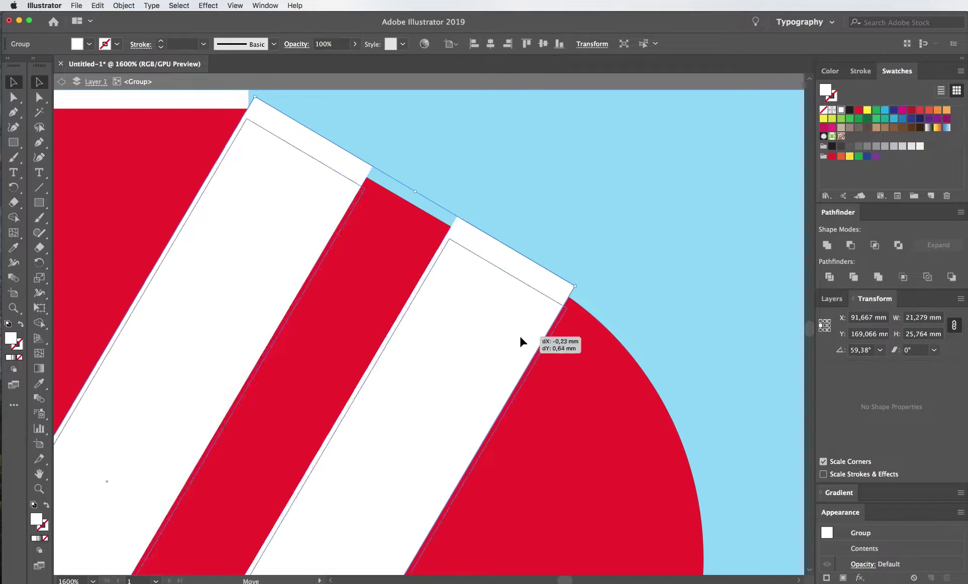
key("r")
left_click_drag(691, 287, 696, 294)
key("v")
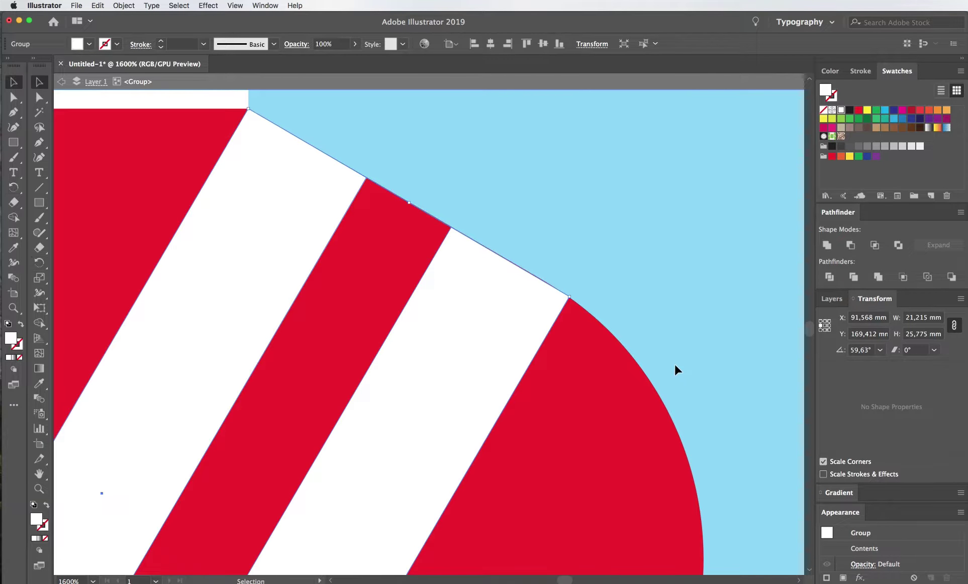
- Shrink the stripe group and settle it flush across the stocking's foot
scroll(677, 367, "down", 2)
scroll(676, 369, "down", 2)
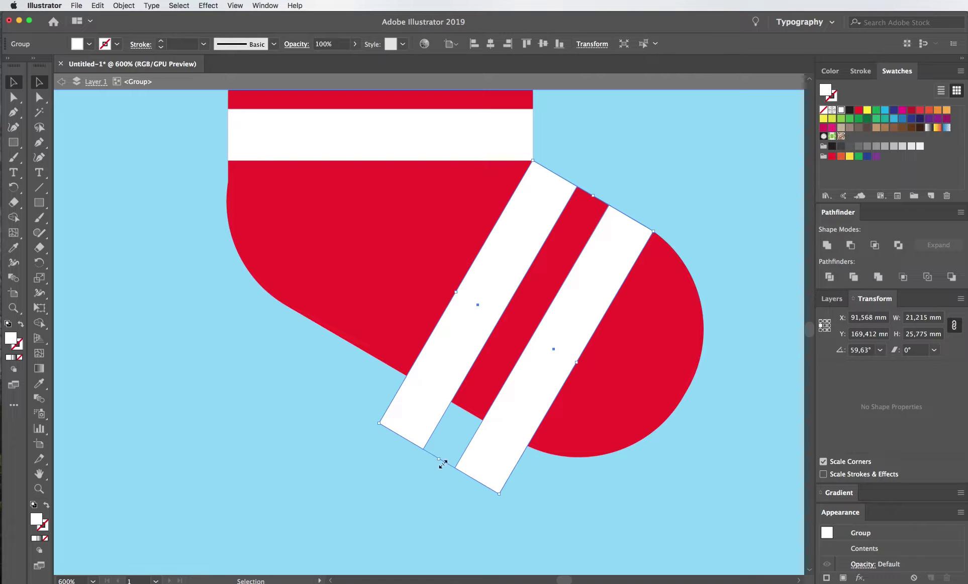
left_click_drag(443, 464, 471, 429)
scroll(473, 425, "down", 2)
left_click_drag(495, 500, 472, 359)
scroll(493, 514, "up", 2)
scroll(492, 380, "up", 2)
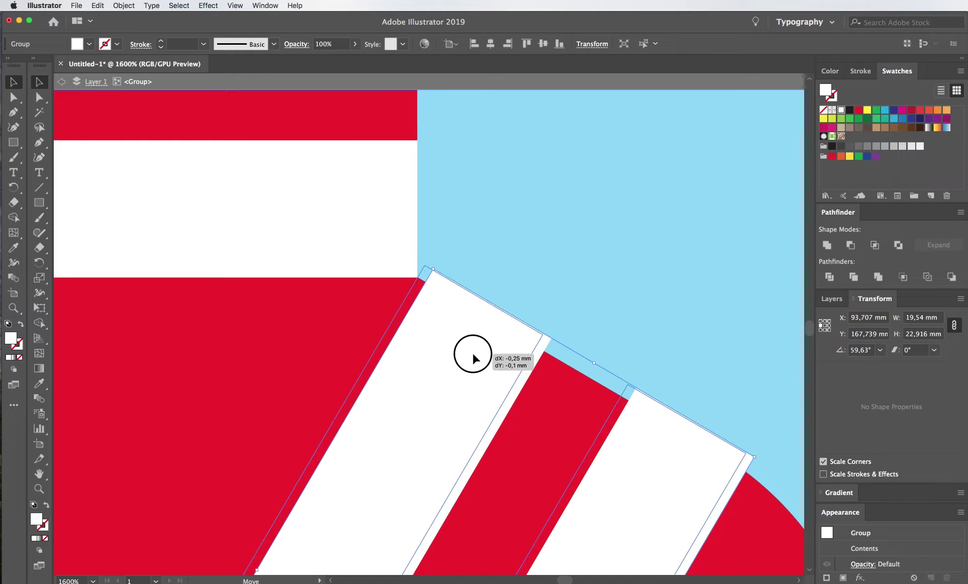
scroll(463, 377, "down", 2)
scroll(442, 392, "down", 2)
scroll(435, 422, "down", 1)
left_click_drag(472, 358, 433, 430)
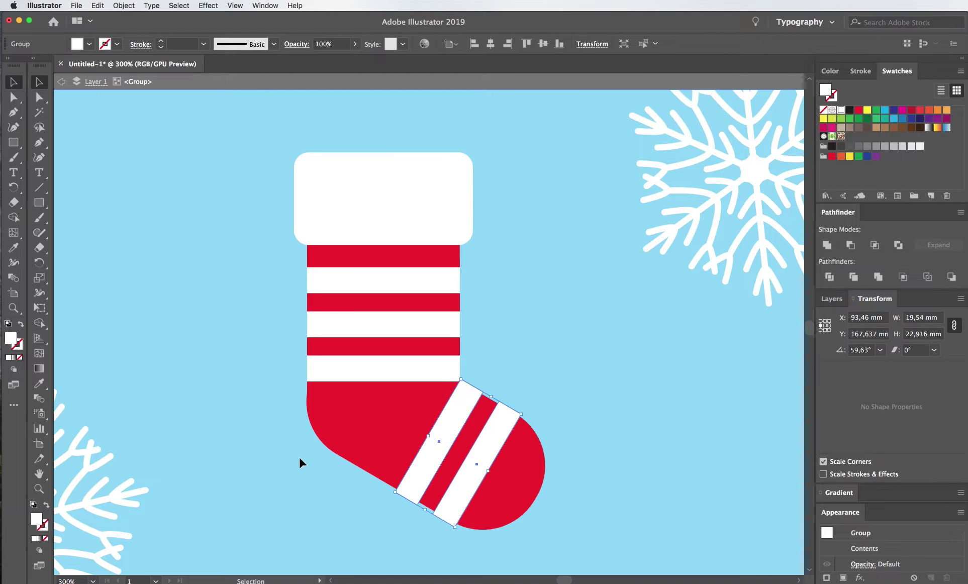
left_click(301, 467)
left_click_drag(43, 210, 93, 233)
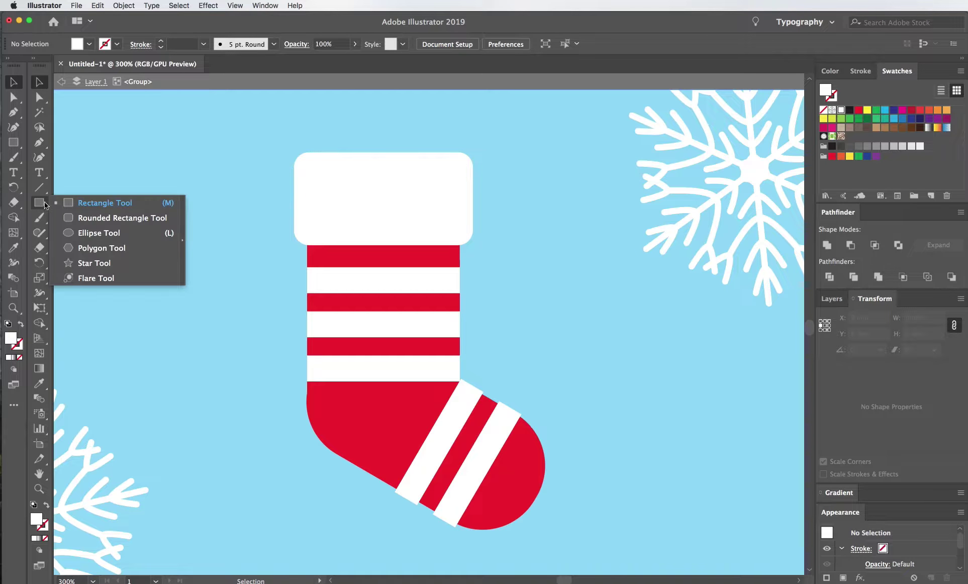
- Draw a white oval heel, tilt it, and send it behind the sock
left_click_drag(274, 390, 358, 497)
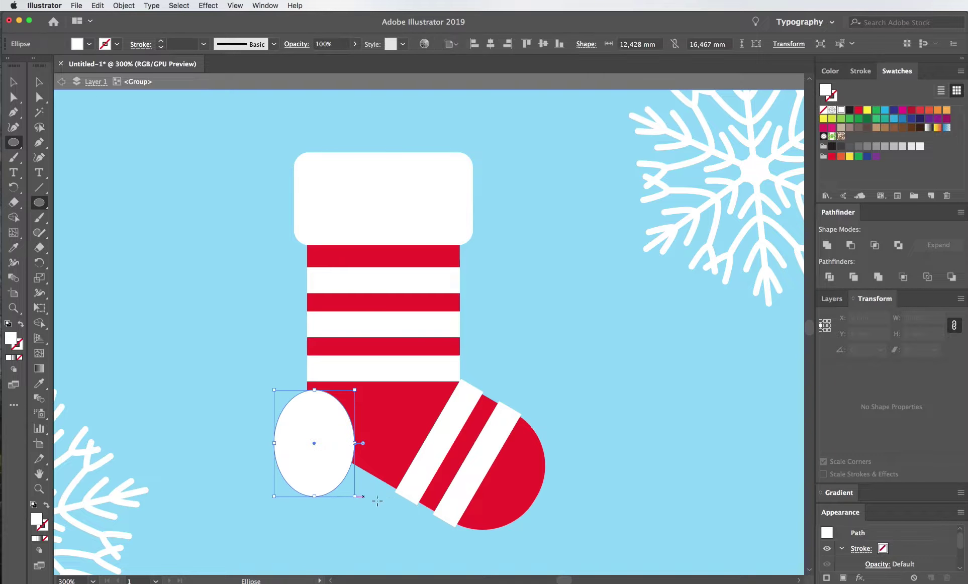
key("r")
left_click_drag(448, 469, 464, 433)
key("v")
key("ctrl+shift+[")
- Paste the stripes in front and make a clipping mask inside the stocking shape
left_click(396, 400)
double_click(396, 404)
key("ctrl+shift+]")
key("ctrl+z")
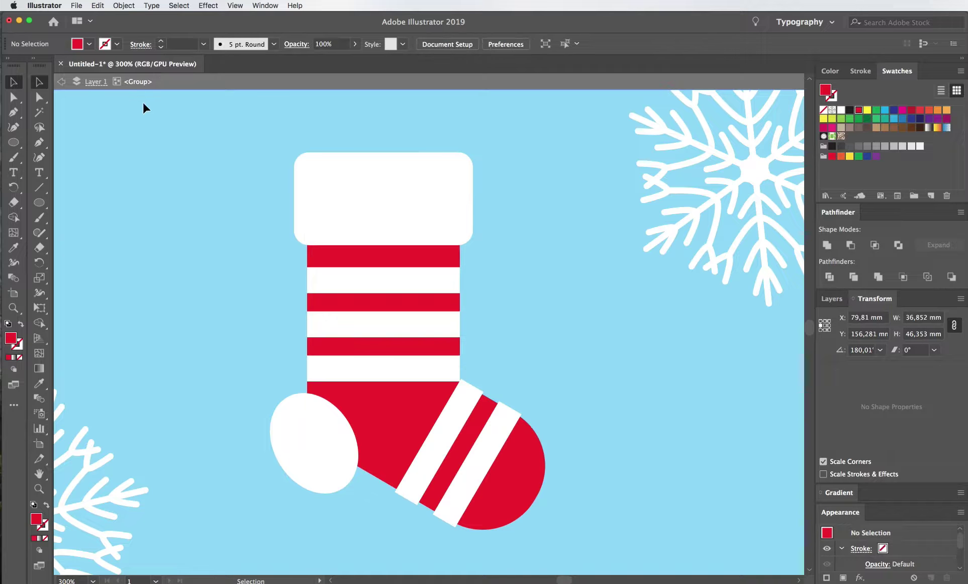
key("ctrl+shift+z")
key("ctrl+f")
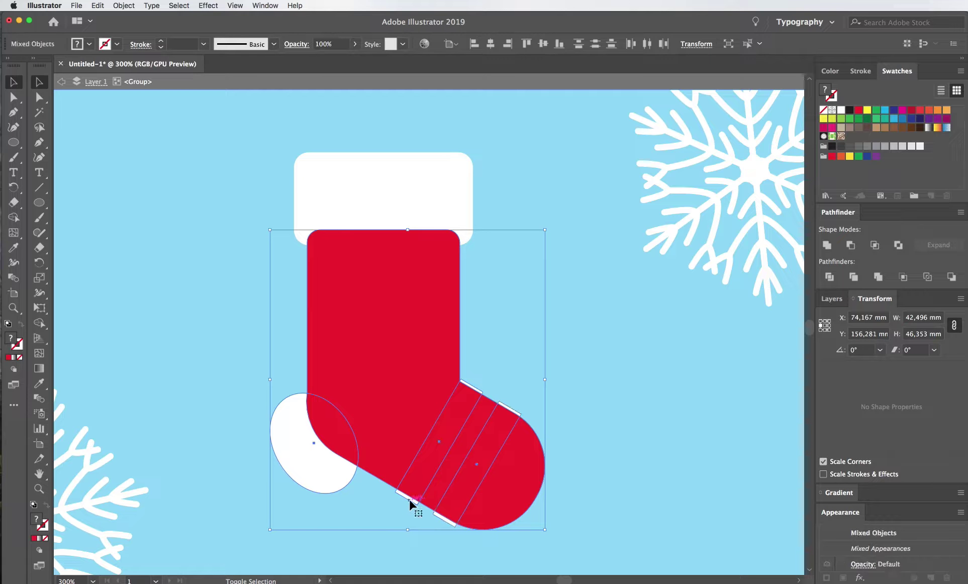
right_click(409, 502)
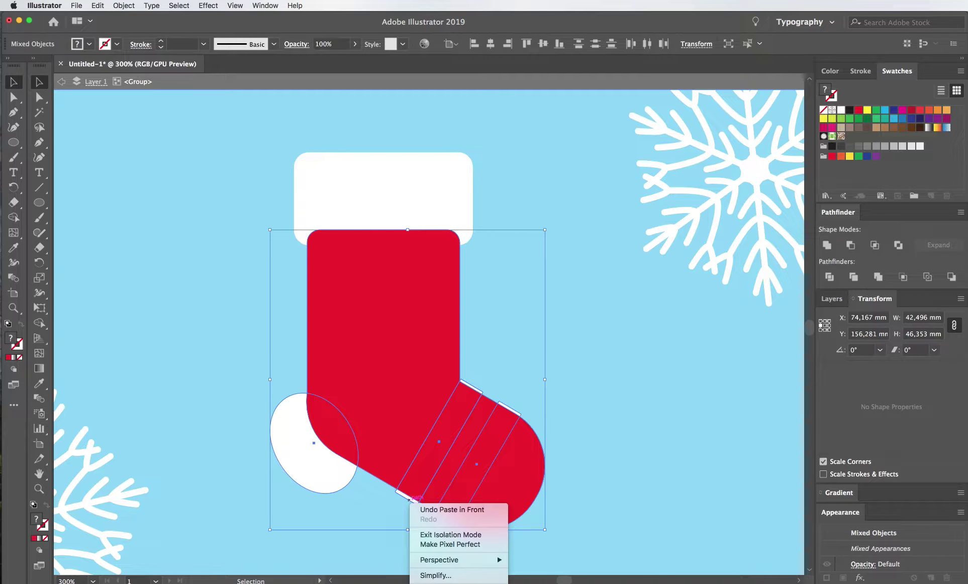
right_click(379, 360)
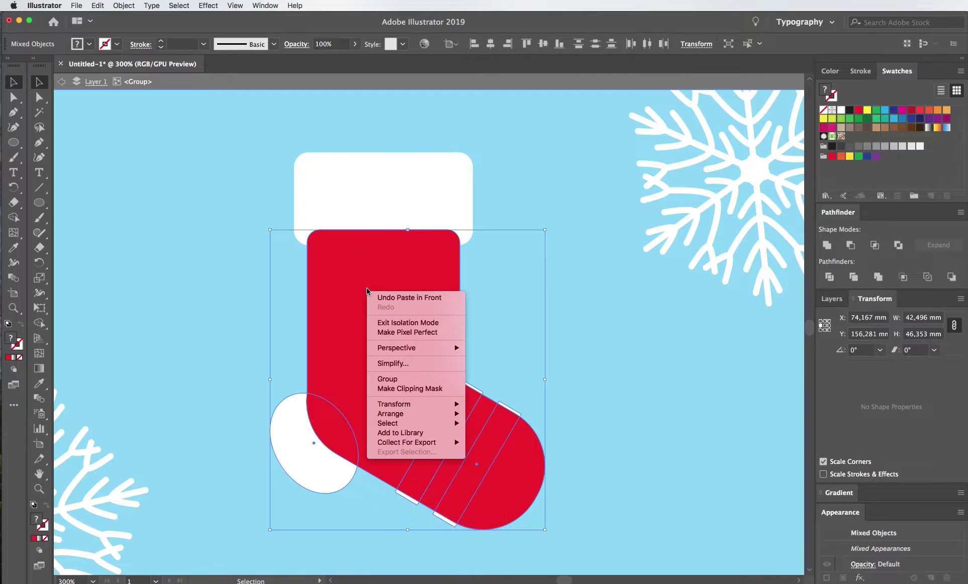
left_click(406, 389)
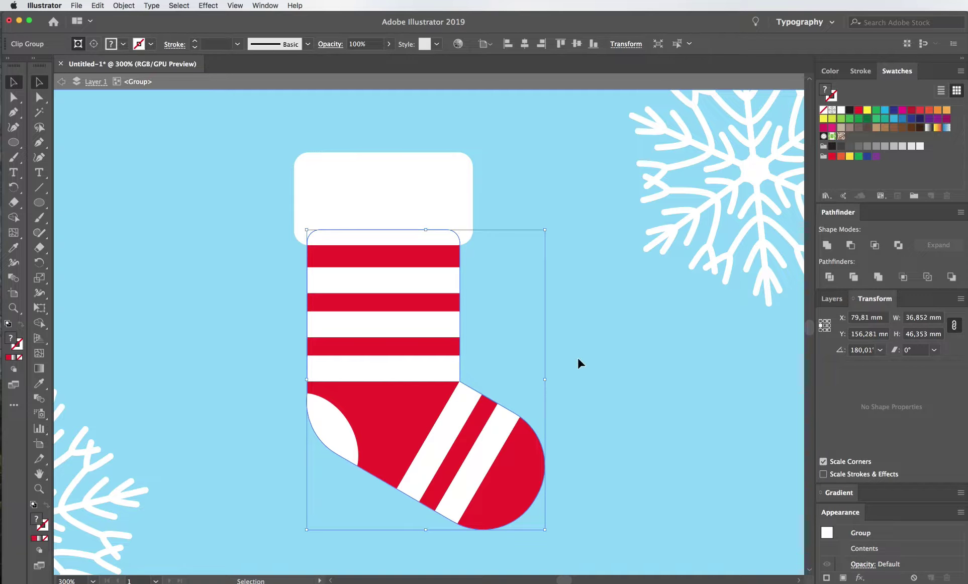
- Exit the stocking group and move the striped stocking down-left
left_click(580, 362)
key("super+minus")
left_click(453, 362)
mouse_move(478, 390)
left_mouse_down()
mouse_move(355, 410)
mouse_move(491, 378)
left_mouse_up()
left_click(231, 324)
scroll(277, 377, "right", 2)
scroll(277, 377, "down", 1)
- Tilt the striped stocking beneath the snowflake stocking and fine-tune its position
left_click(409, 428)
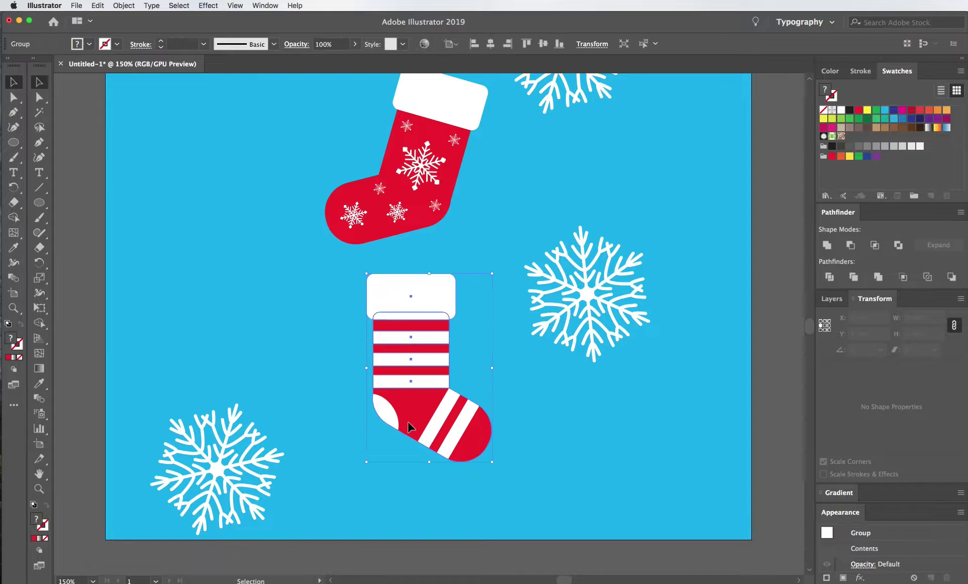
key("super+minus")
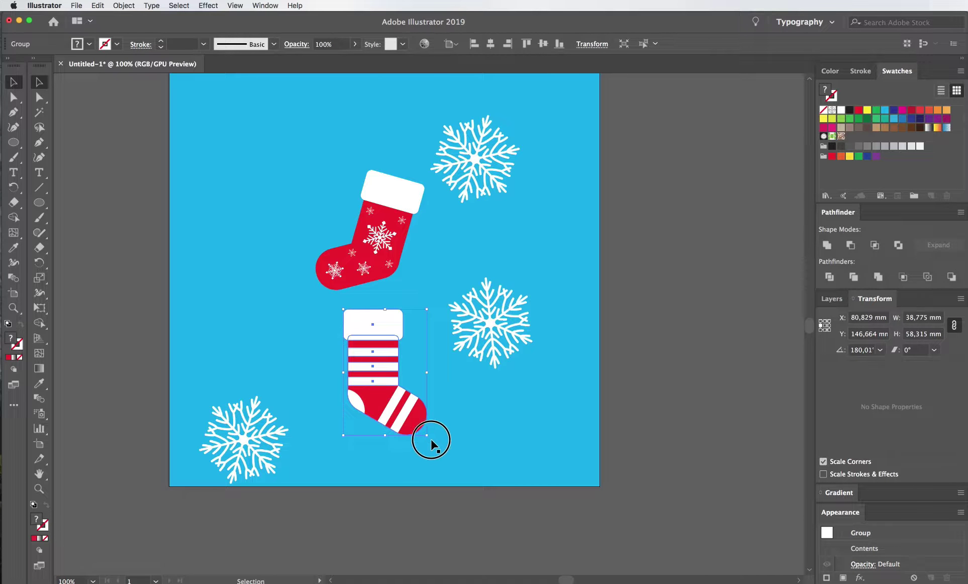
left_click_drag(431, 443, 460, 404)
left_click_drag(428, 352, 463, 423)
left_click(378, 359)
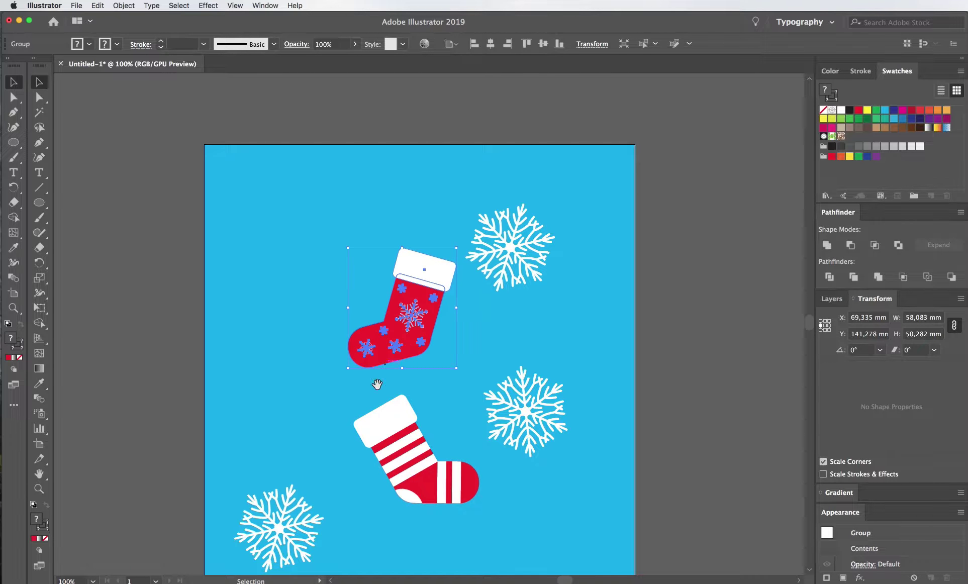
left_click_drag(377, 384, 367, 354)
left_click(402, 417)
left_click_drag(477, 468, 491, 442)
left_click(311, 440)
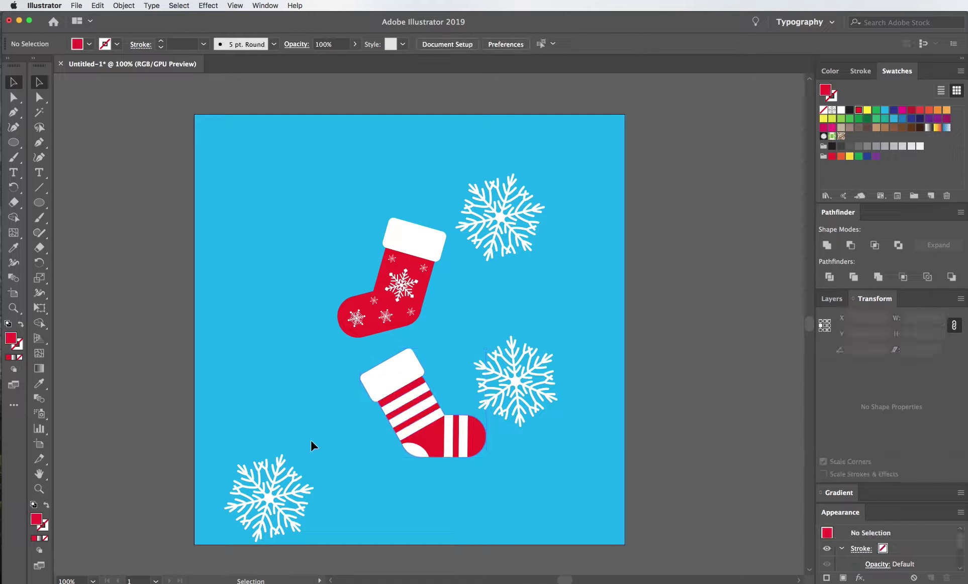
key("super+z")
left_click(302, 412)
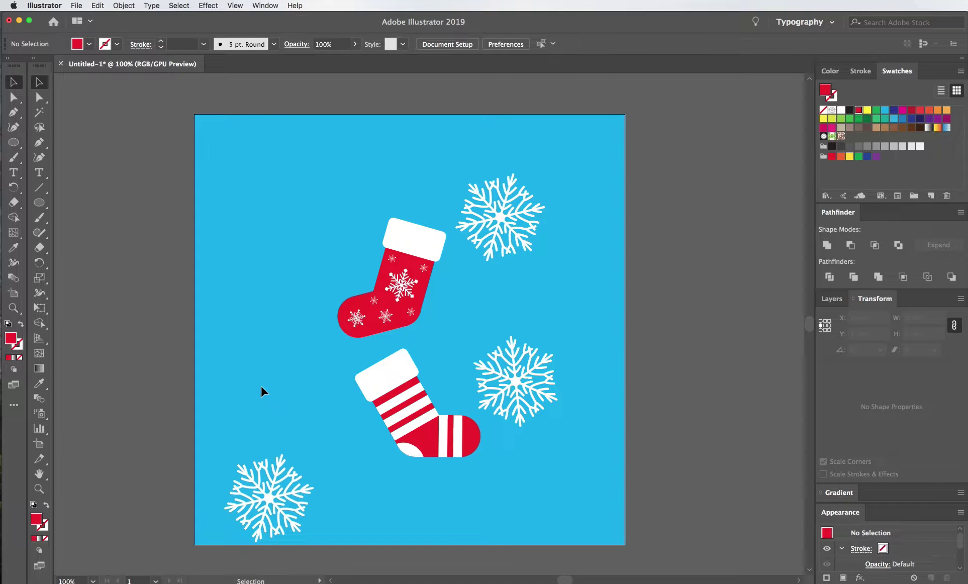
scroll(305, 384, "up", 5)
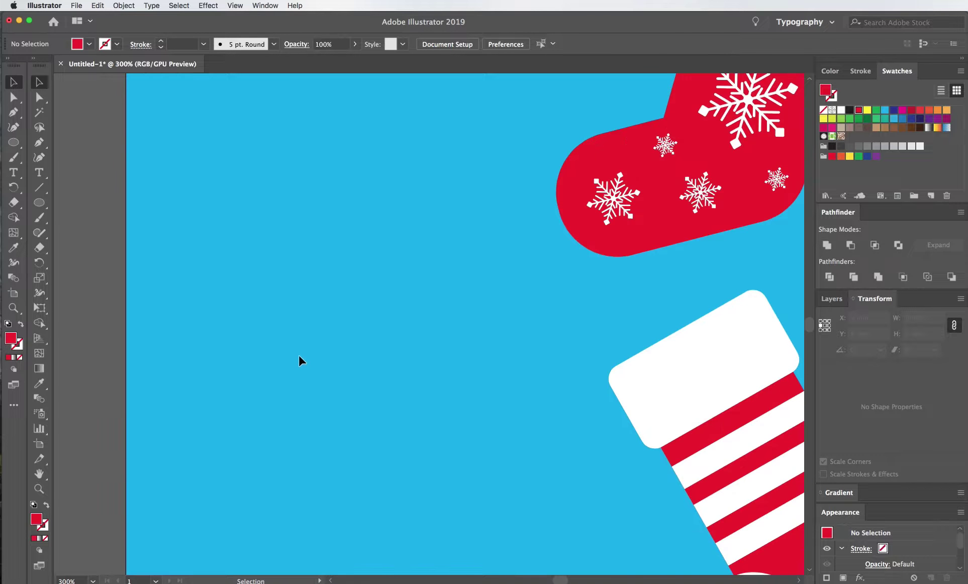
left_click_drag(38, 202, 83, 232)
- Draw a circle and turn it into a red 20 pt outline ring
mouse_move(224, 258)
left_mouse_down()
mouse_move(344, 363)
mouse_move(342, 374)
left_mouse_up()
left_click(47, 504)
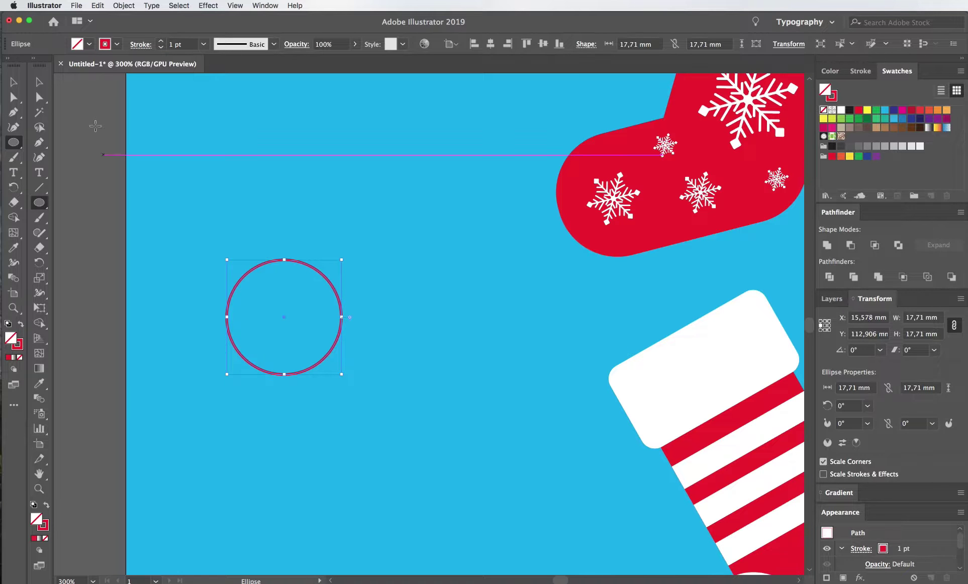
key("v")
left_click(177, 44)
type("20")
key("Return")
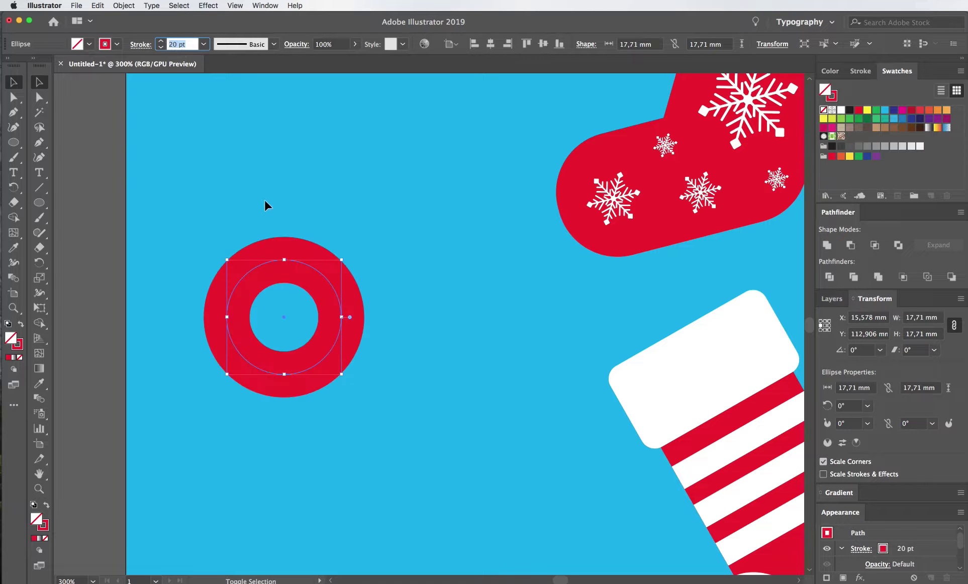
left_click_drag(255, 271, 360, 301)
- Delete the ring's upper half and extend the arc straight up into a cane
key("a")
left_click(390, 290)
key("Delete")
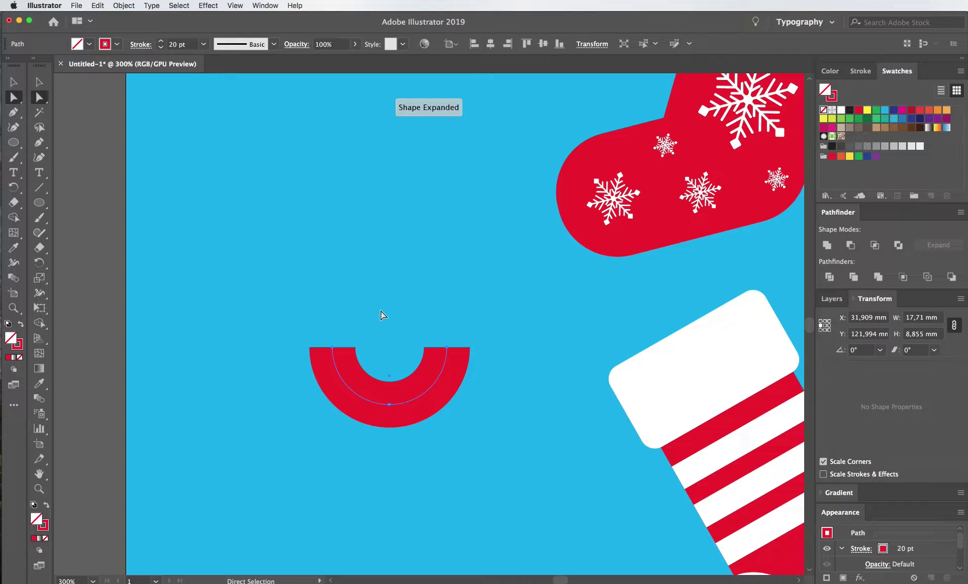
key("p")
left_click(332, 347)
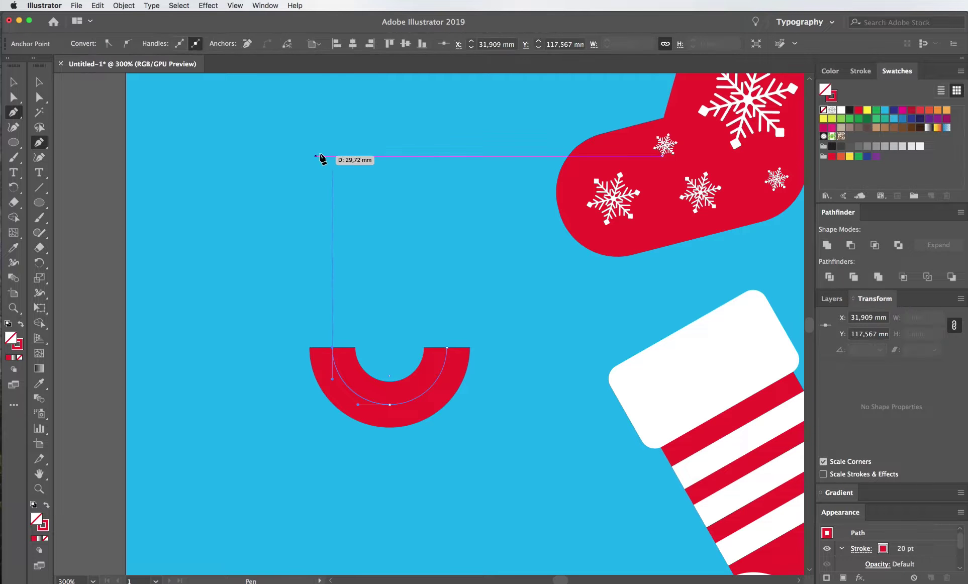
left_click(332, 112)
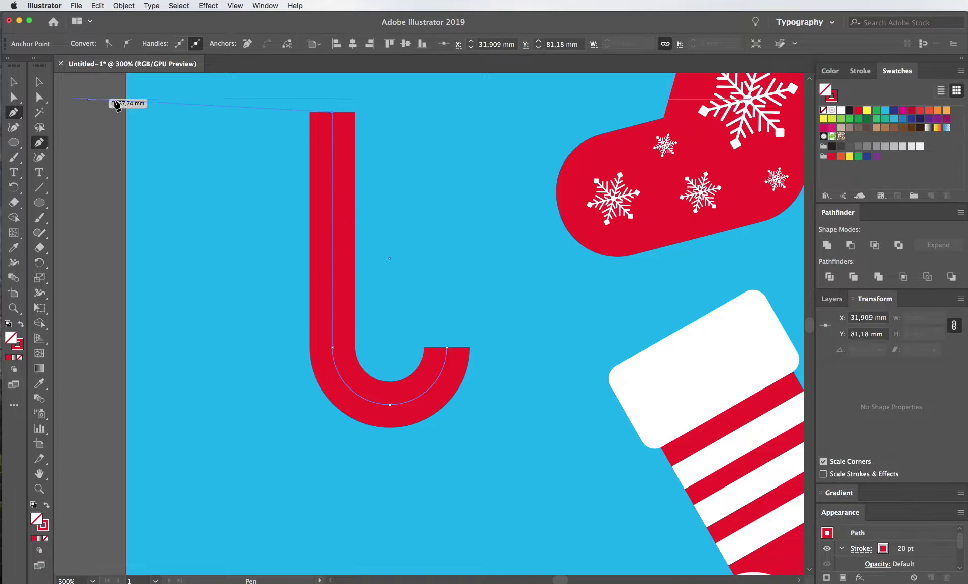
- Give the candy-cane path a Round Cap stroke
left_click(39, 82)
left_click(266, 197)
left_click(334, 234)
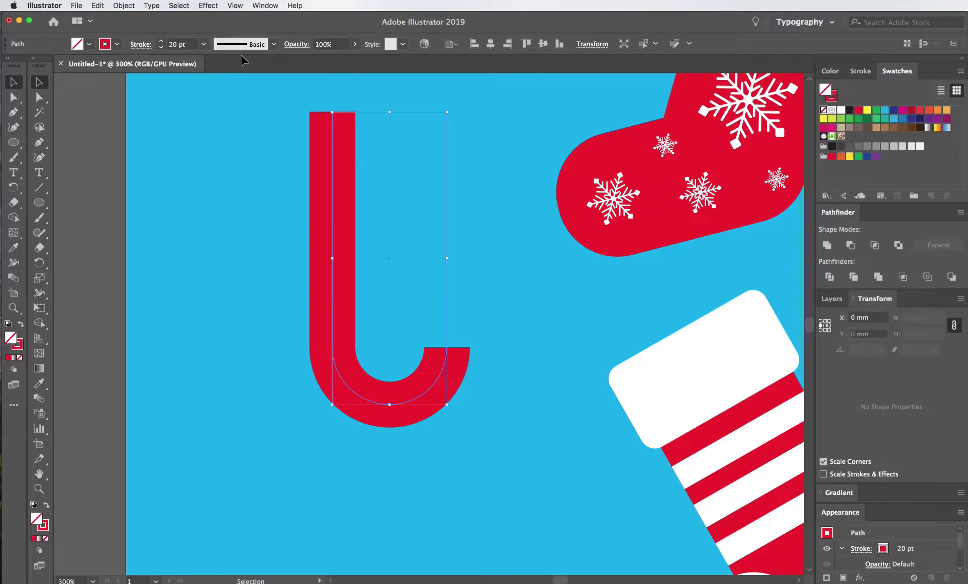
left_click(140, 44)
left_click(86, 66)
scroll(412, 353, "up", 3)
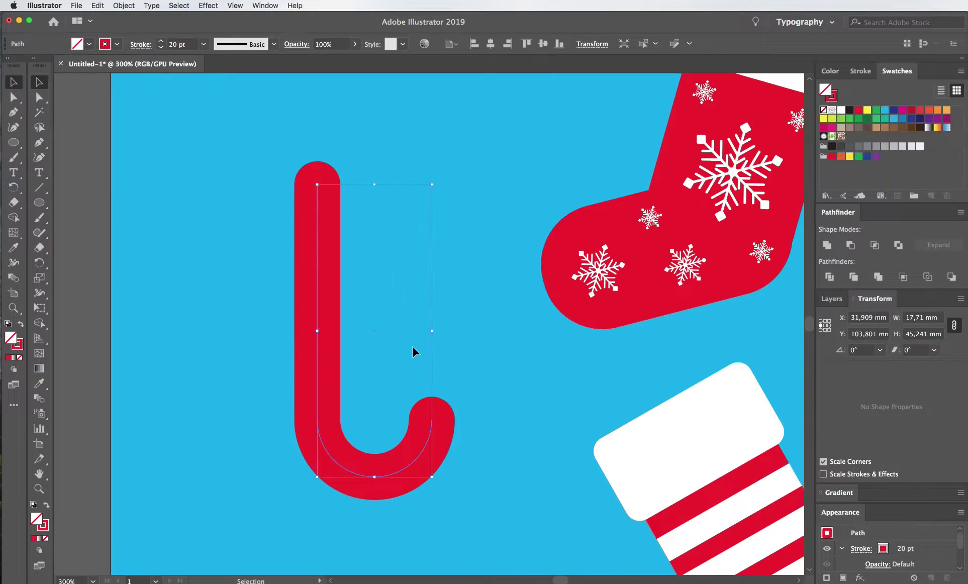
- Expand the cane's thick stroke into a solid filled shape
left_click(131, 5)
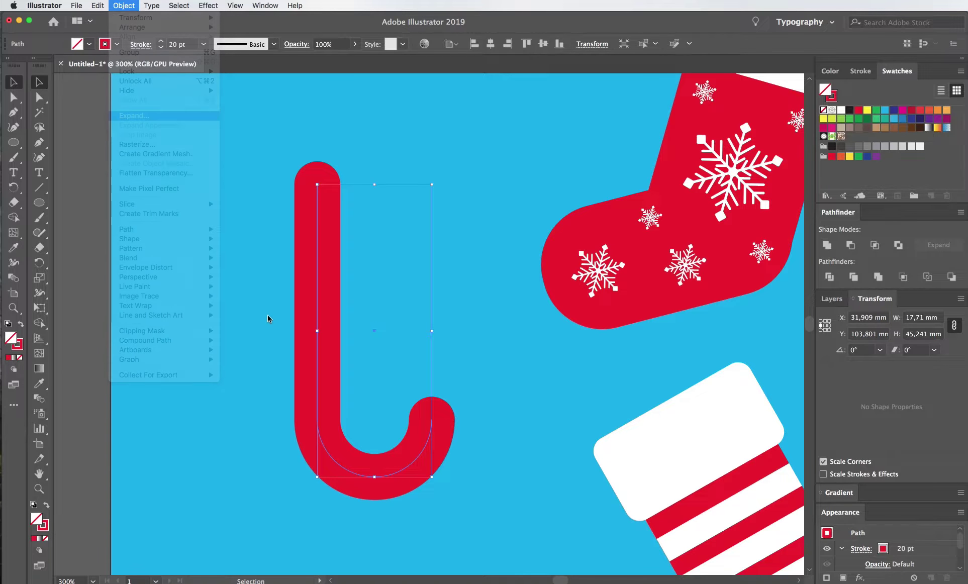
key("Return")
left_click(458, 423)
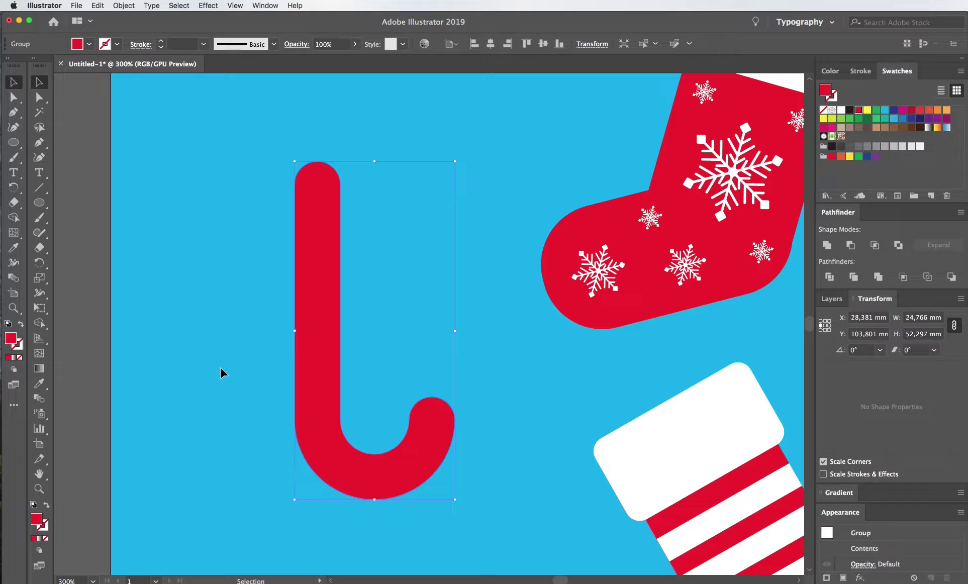
left_click(221, 368)
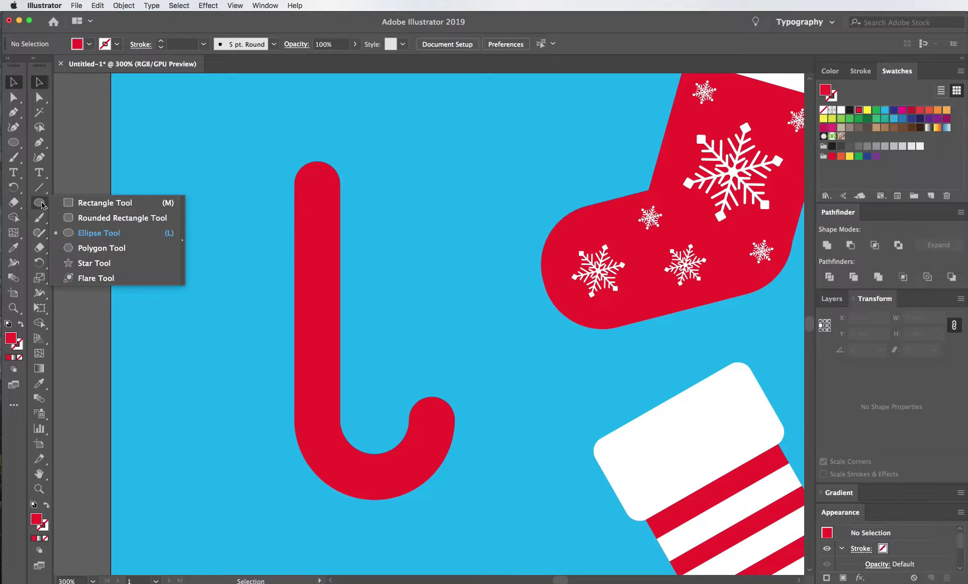
- Draw a small red rectangle across the top end of the cane
left_click_drag(42, 206, 78, 205)
left_click_drag(280, 147, 353, 188)
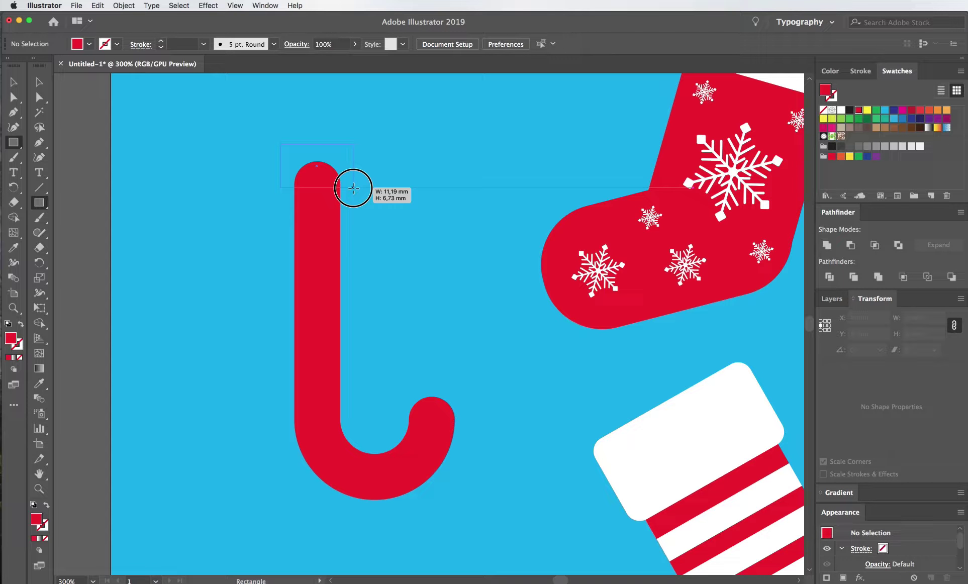
left_click_drag(353, 188, 353, 188)
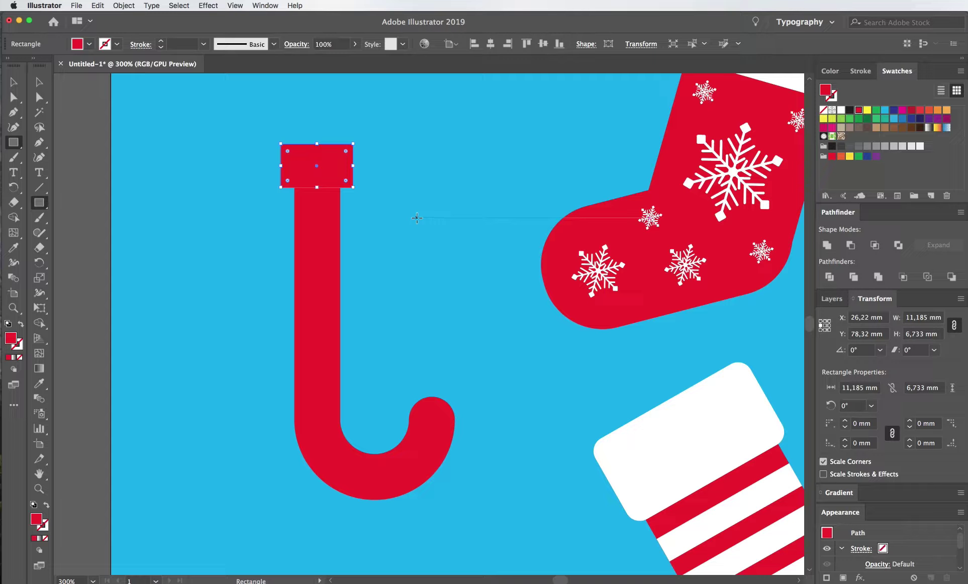
- Give the rectangle the sock cuff's white fill and slant its right edge into a stripe
key("i")
left_click(648, 436)
key("a")
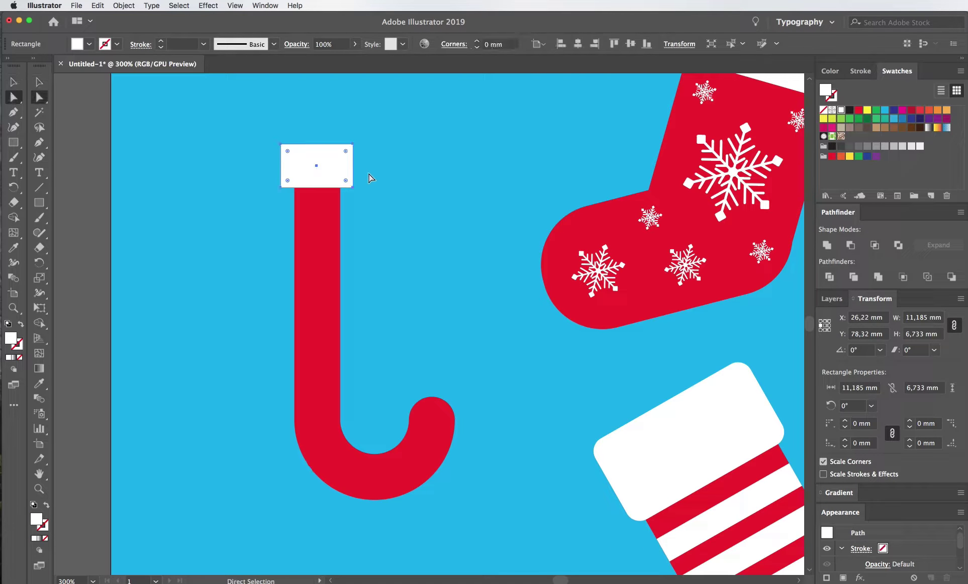
left_click(369, 174)
mouse_move(355, 168)
left_mouse_down()
mouse_move(354, 142)
mouse_move(336, 178)
mouse_move(325, 179)
left_mouse_up()
- Duplicate the white stripe repeatedly down the cane's shaft
key("v")
left_click(391, 191)
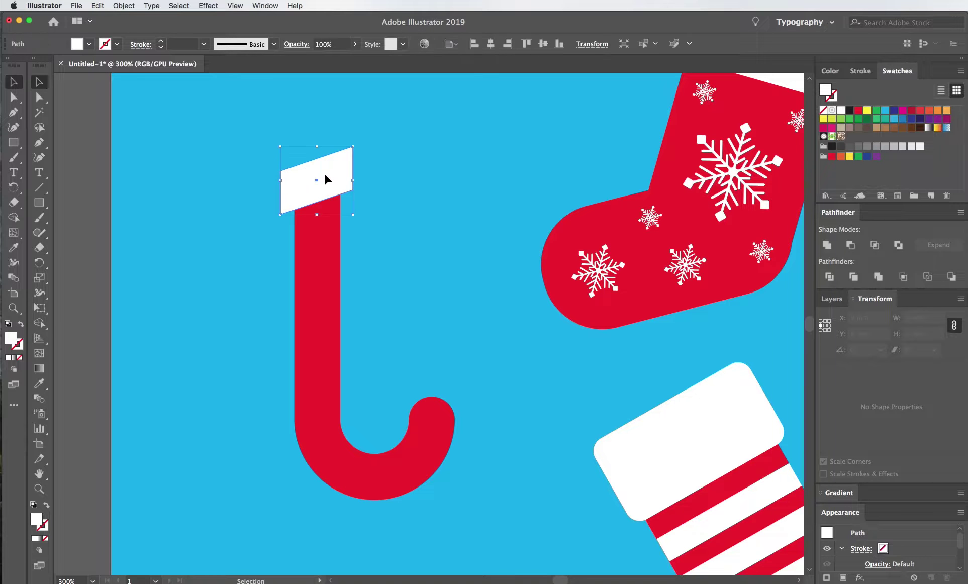
left_click_drag(332, 179, 353, 249)
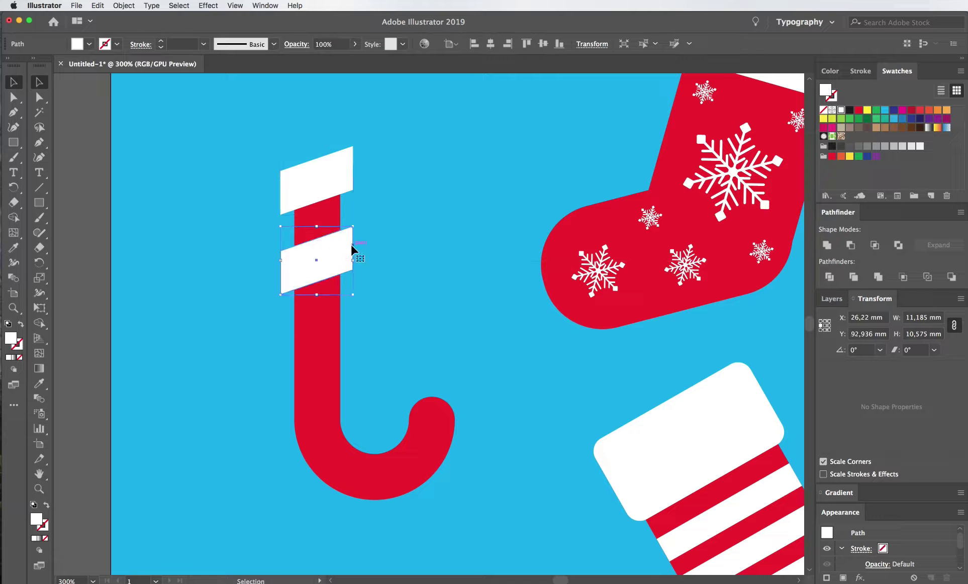
key("cmd+d")
key("cmd+d")
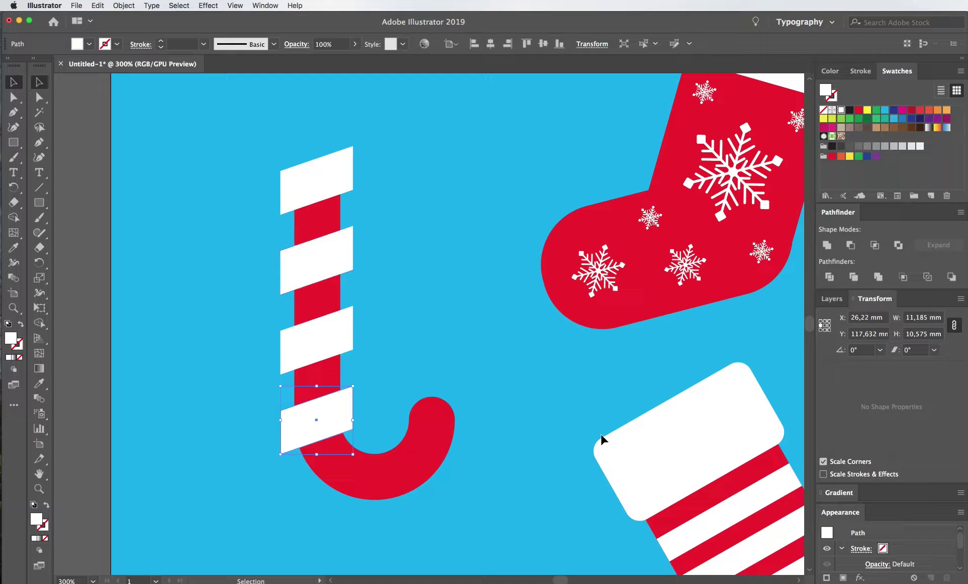
key("super+d")
key("super+d")
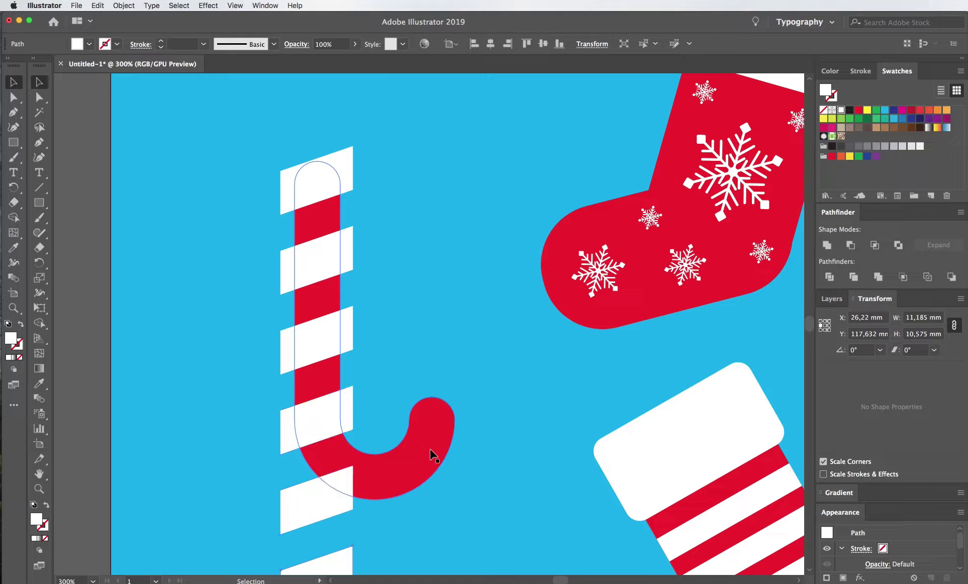
- Move two stripes onto the hook, rotated to 41.33° and 118.07° along the curve
scroll(434, 476, "down", 2)
left_click_drag(330, 460, 366, 416)
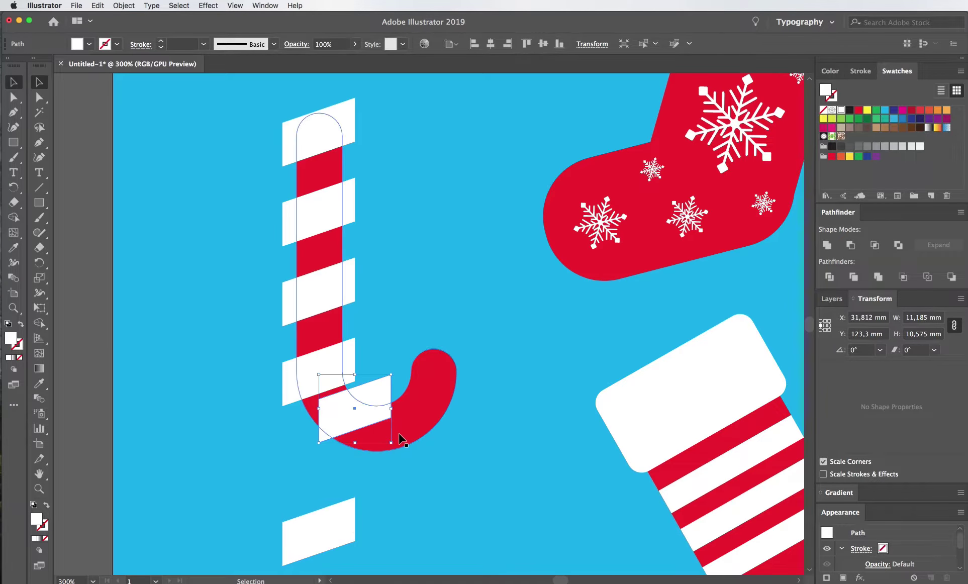
mouse_move(394, 449)
left_mouse_down()
mouse_move(396, 406)
mouse_move(341, 377)
left_mouse_up()
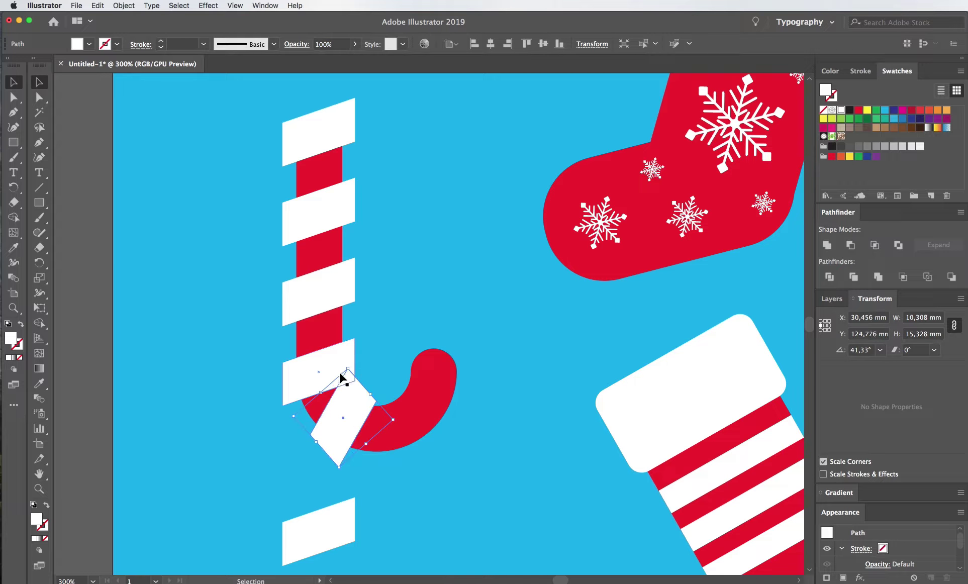
mouse_move(347, 543)
left_mouse_down()
mouse_move(425, 468)
mouse_move(417, 397)
left_mouse_up()
mouse_move(411, 479)
left_mouse_down()
mouse_move(447, 422)
mouse_move(442, 405)
left_mouse_up()
left_click_drag(361, 417, 369, 420)
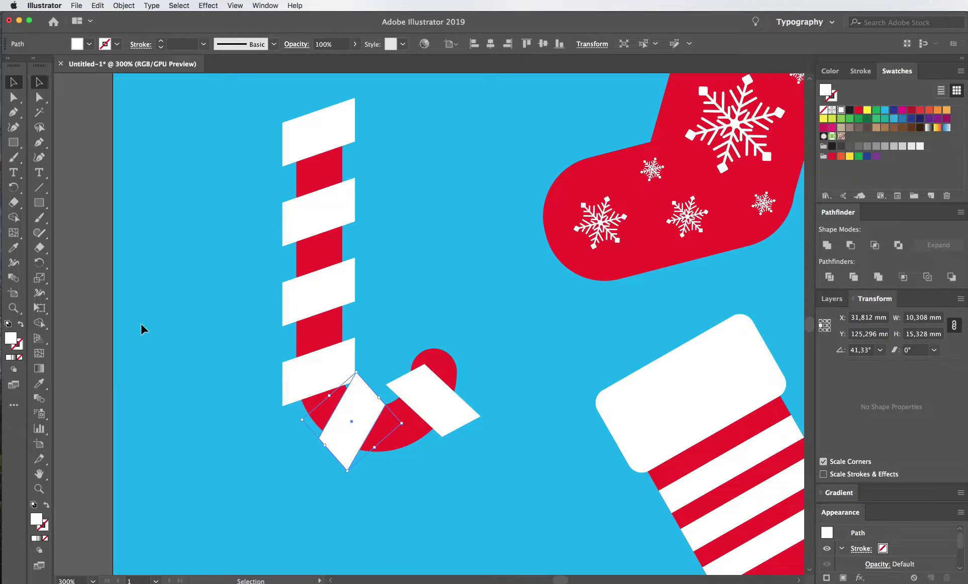
left_click(44, 314)
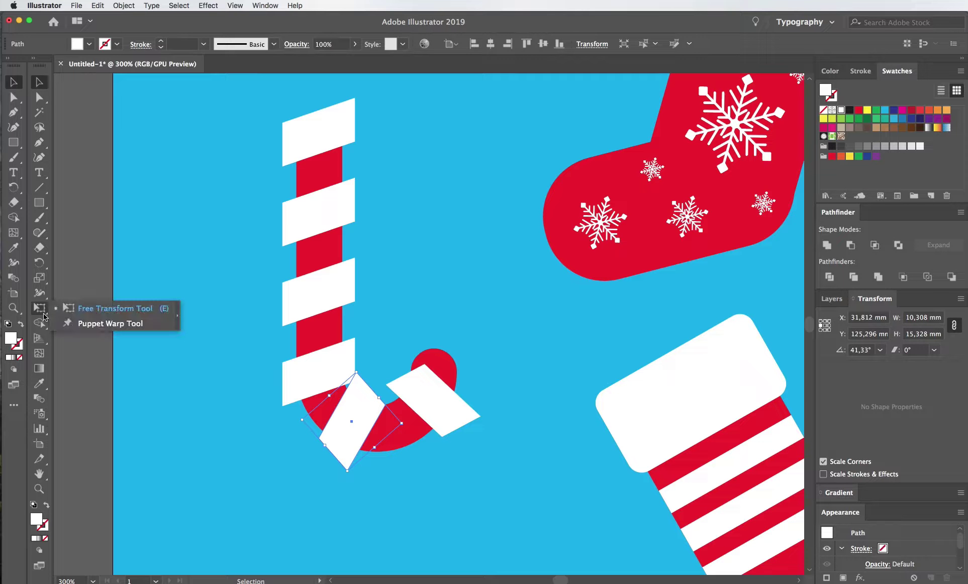
- Free-distort the bend and hook stripes, narrowing the hook stripe to follow the curve
left_click(128, 312)
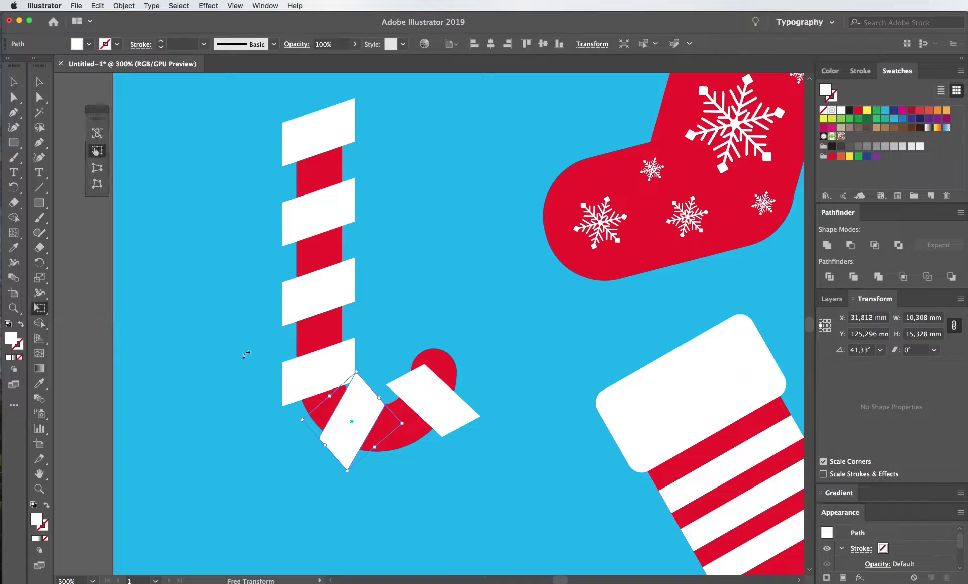
left_click_drag(351, 471, 359, 486)
left_click_drag(300, 418, 283, 431)
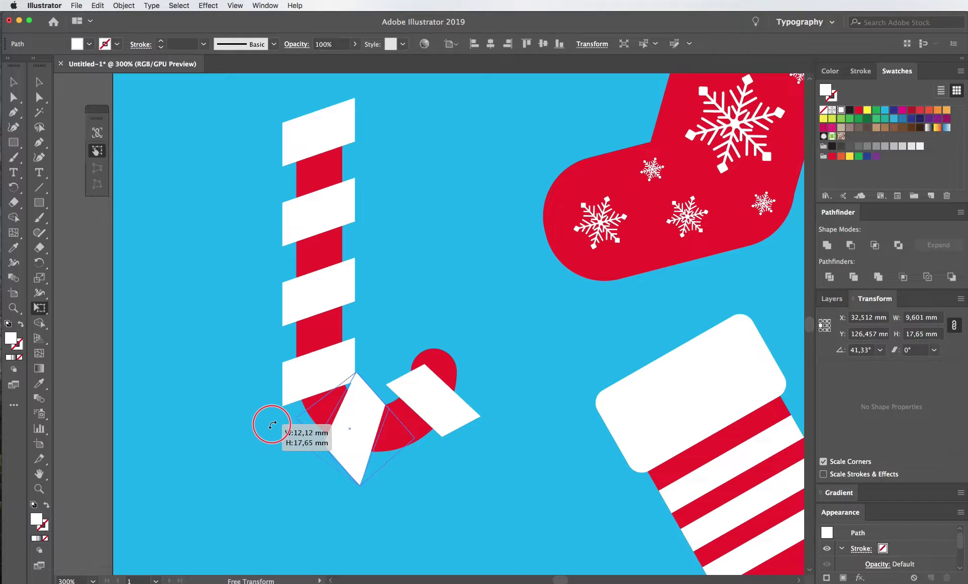
left_click_drag(418, 439, 412, 433)
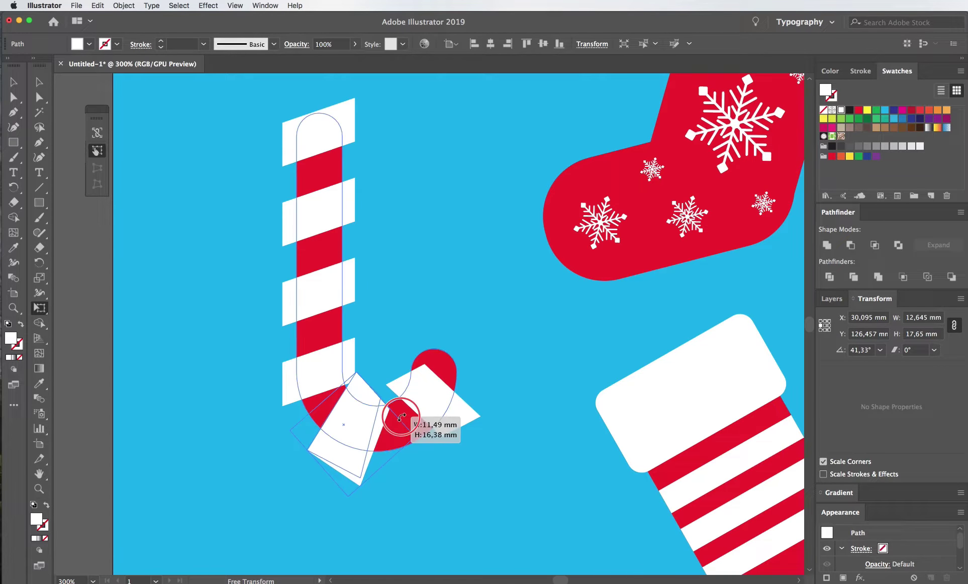
left_click(454, 406)
left_click_drag(421, 454, 425, 497)
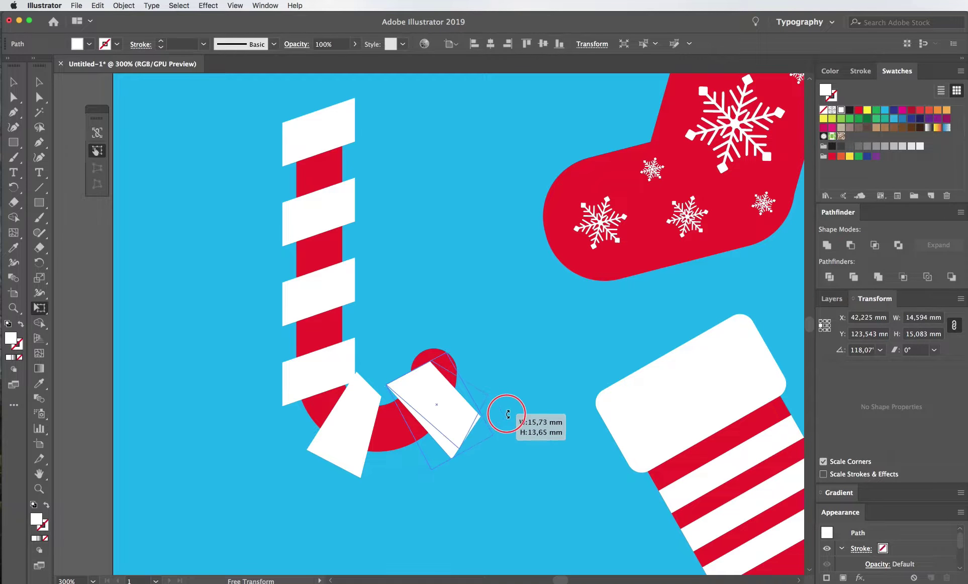
left_click_drag(491, 436, 512, 422)
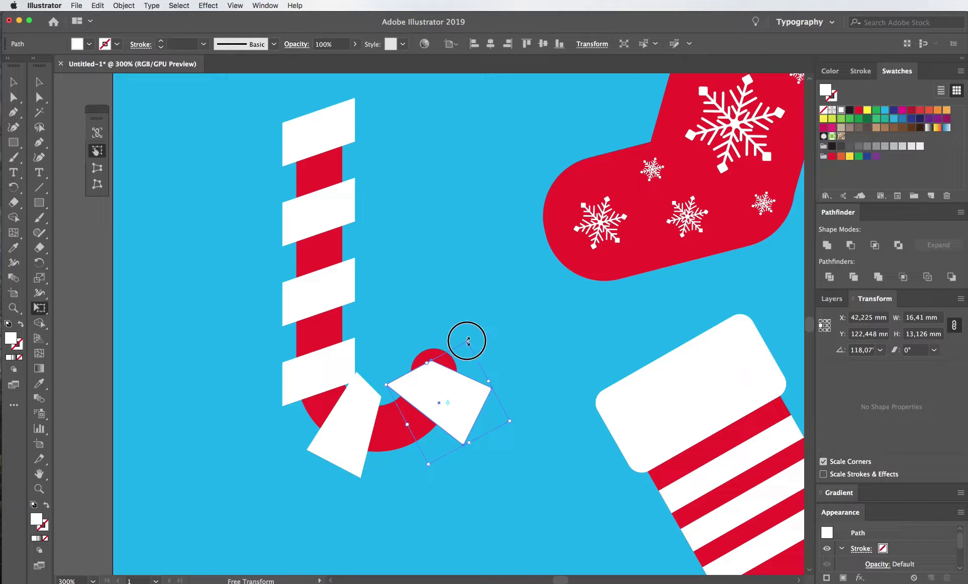
left_click_drag(468, 341, 452, 345)
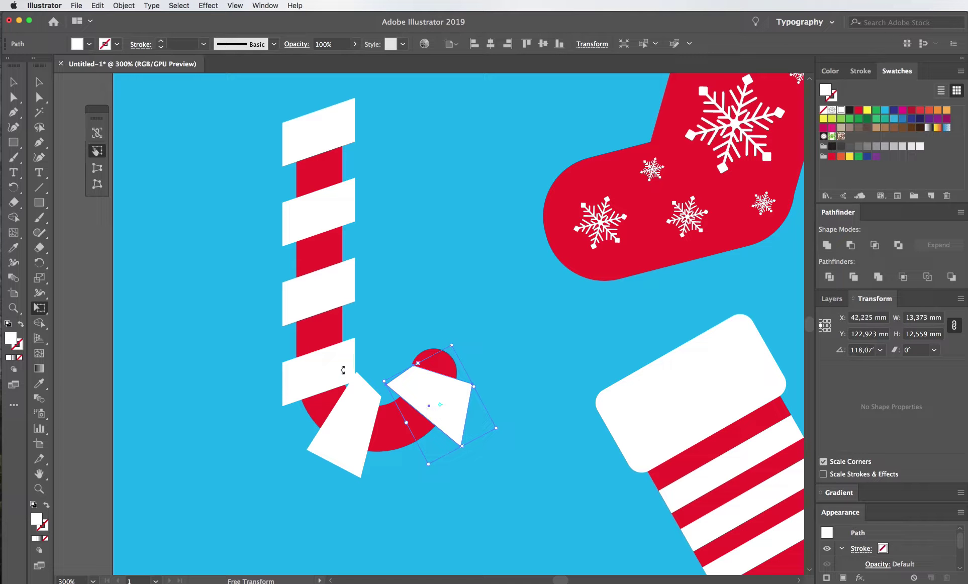
- Distort the lowest straight stripe's left corners, stretching it to 12.069 mm tall
key("v")
left_click(335, 371)
left_click(41, 308)
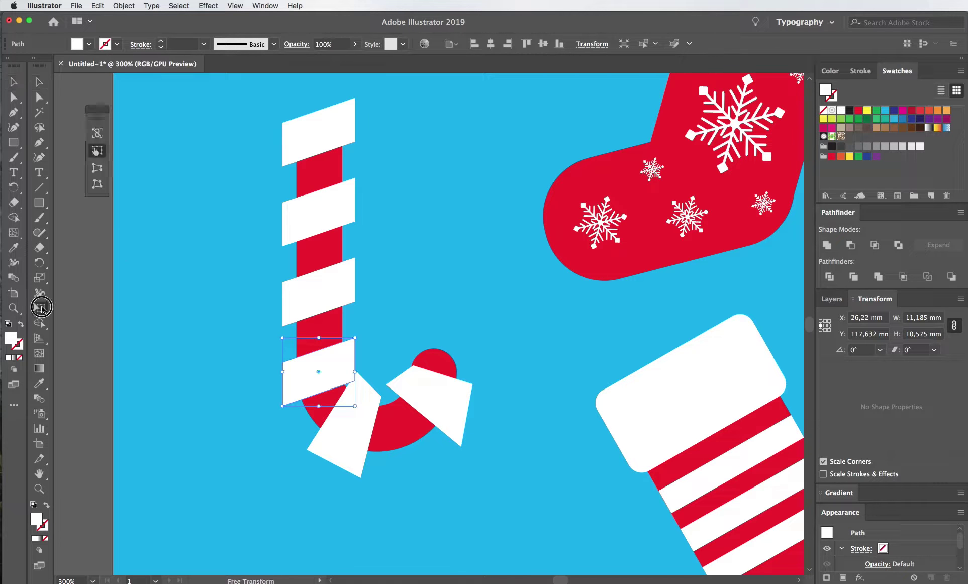
key("v")
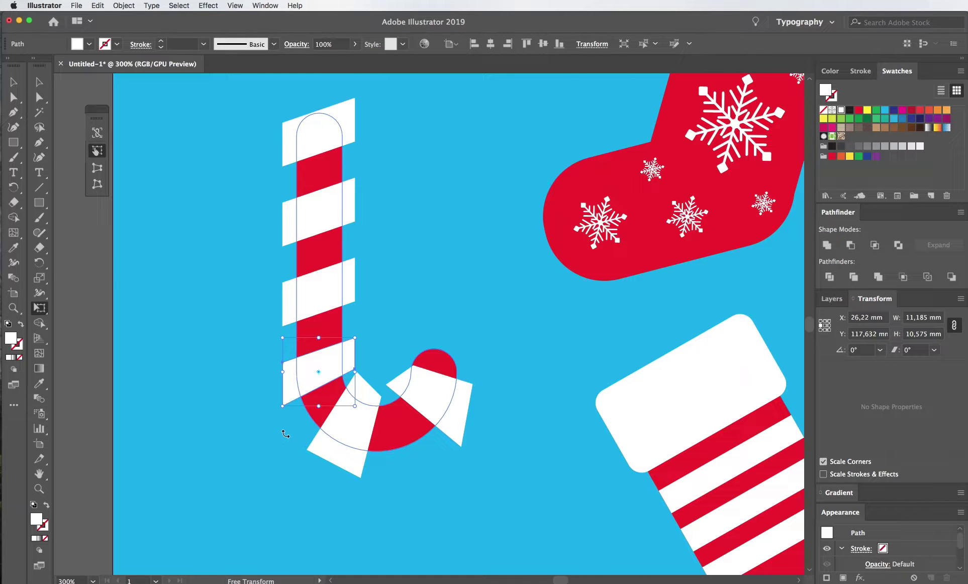
left_click_drag(283, 406, 283, 416)
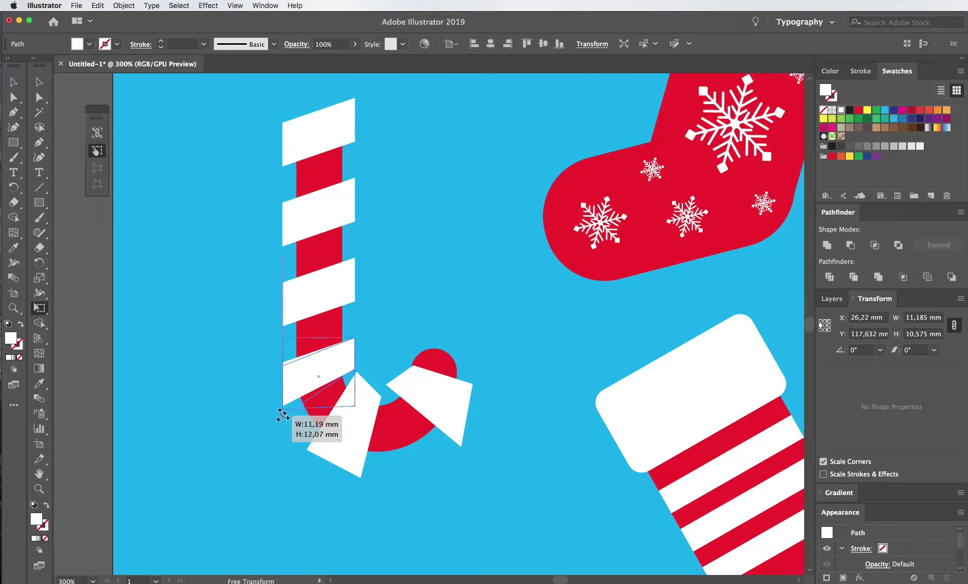
left_click_drag(283, 336, 281, 329)
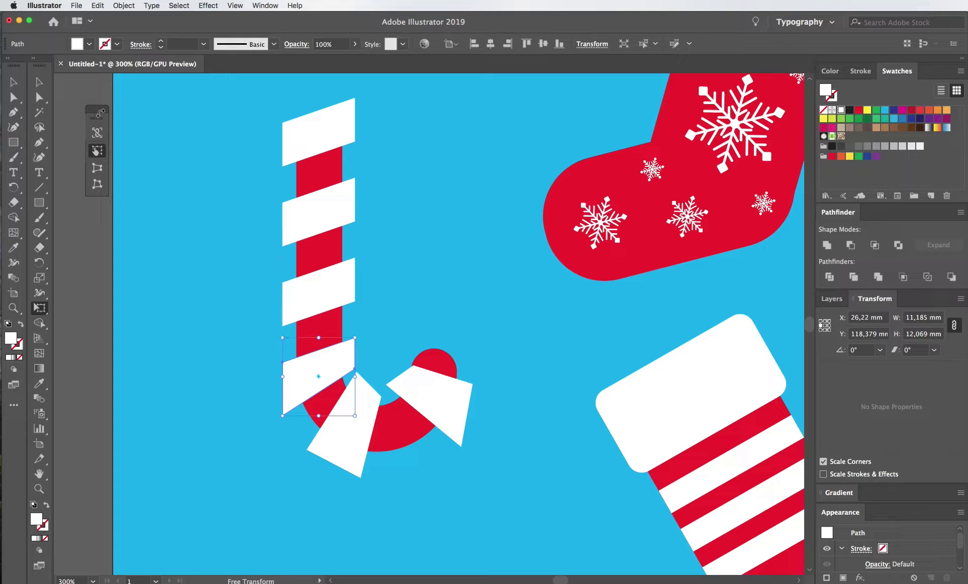
key("v")
left_click(242, 181)
- Bring the cane to front and clip the four white stripes inside it
left_click(314, 187)
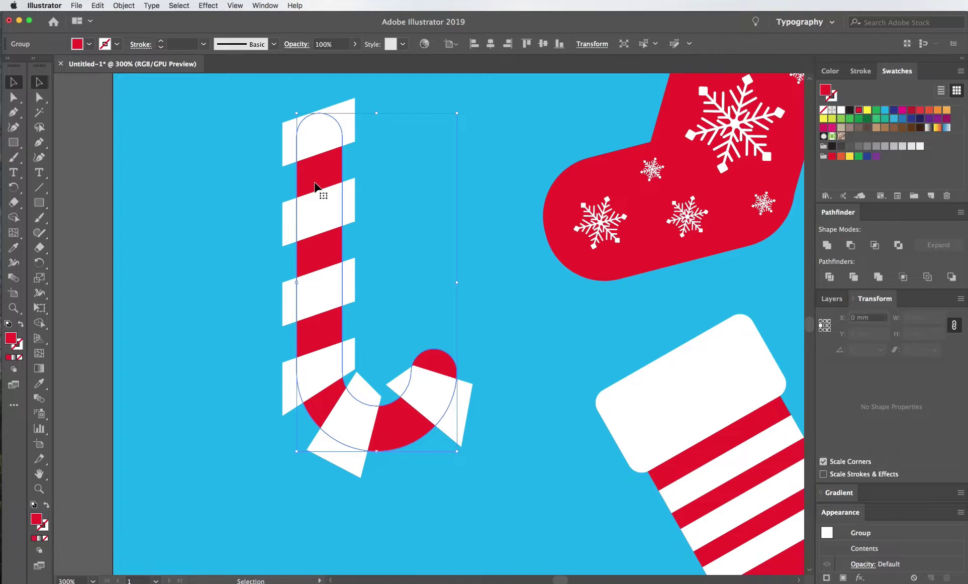
key("ctrl+shift+bracketright")
left_click(353, 465, "shift")
left_click(456, 439, "shift")
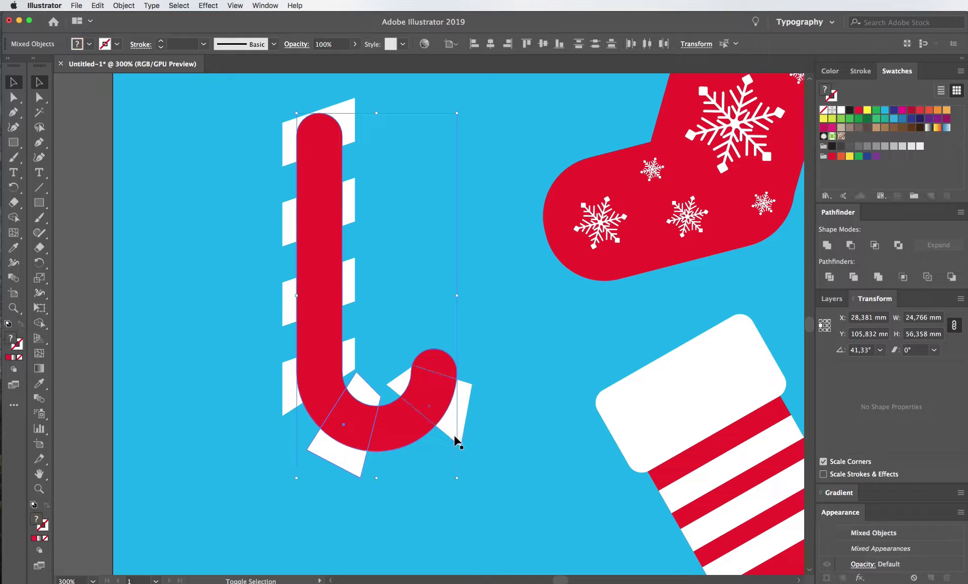
left_click(299, 400, "shift")
left_click(293, 314, "shift")
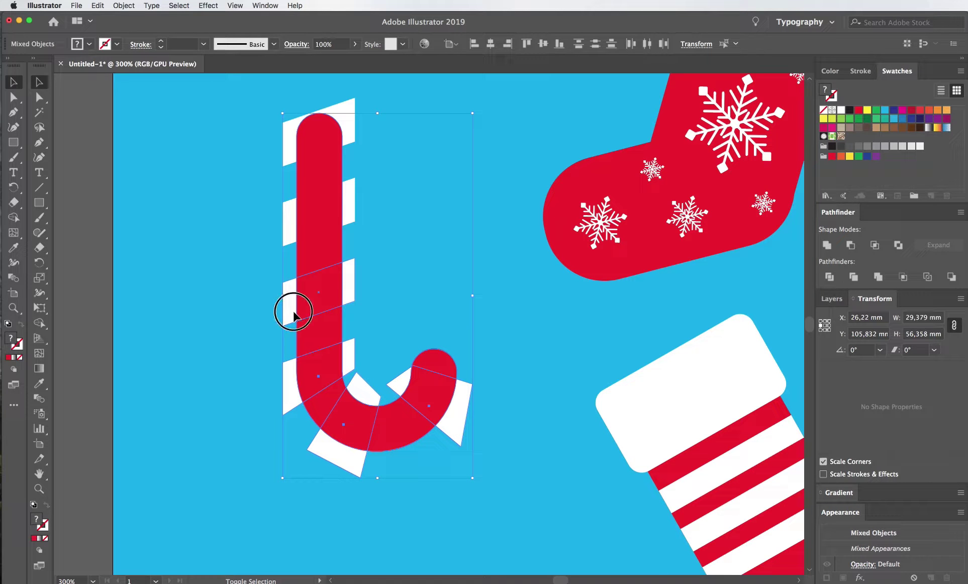
right_click(292, 160)
left_click(320, 247)
left_click(246, 224)
- Select a white stripe at the bend inside the clipped candy cane group
left_click(368, 315)
left_click(221, 355)
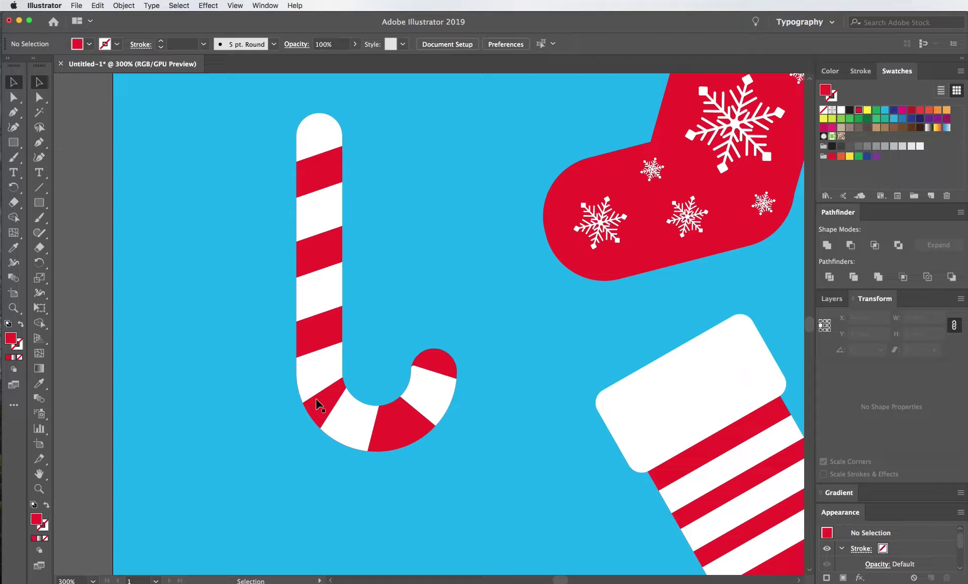
key("a")
left_click(355, 431)
- Tilt a bend stripe to the curve and pull its lower corner to the cane's edge
key("Right")
left_click(419, 295)
left_click(318, 382)
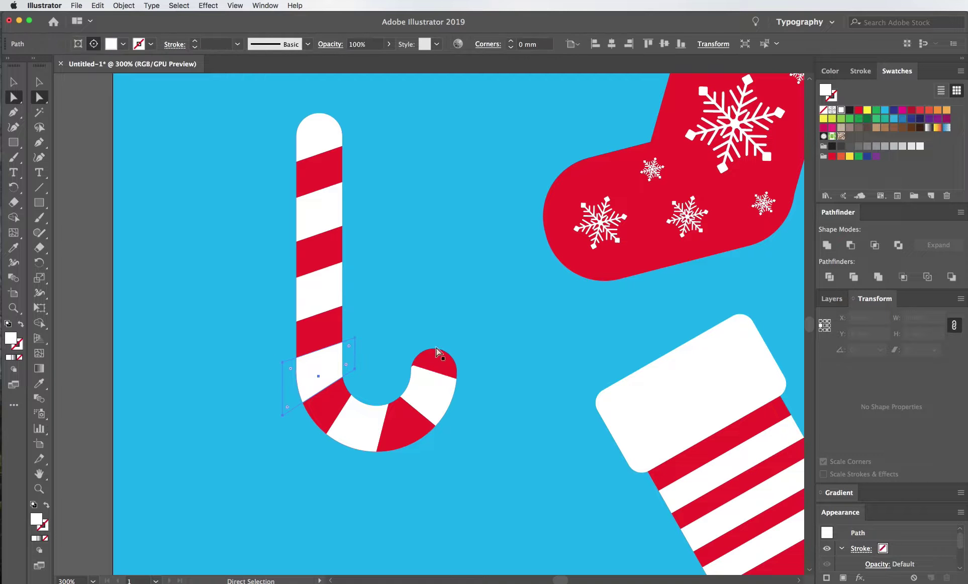
key("r")
left_click_drag(502, 325, 508, 337)
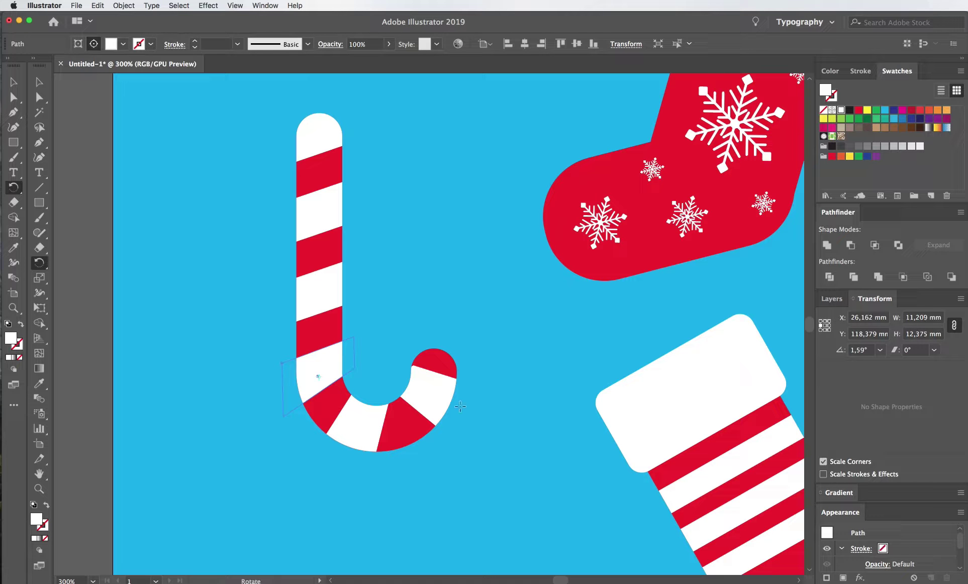
key("a")
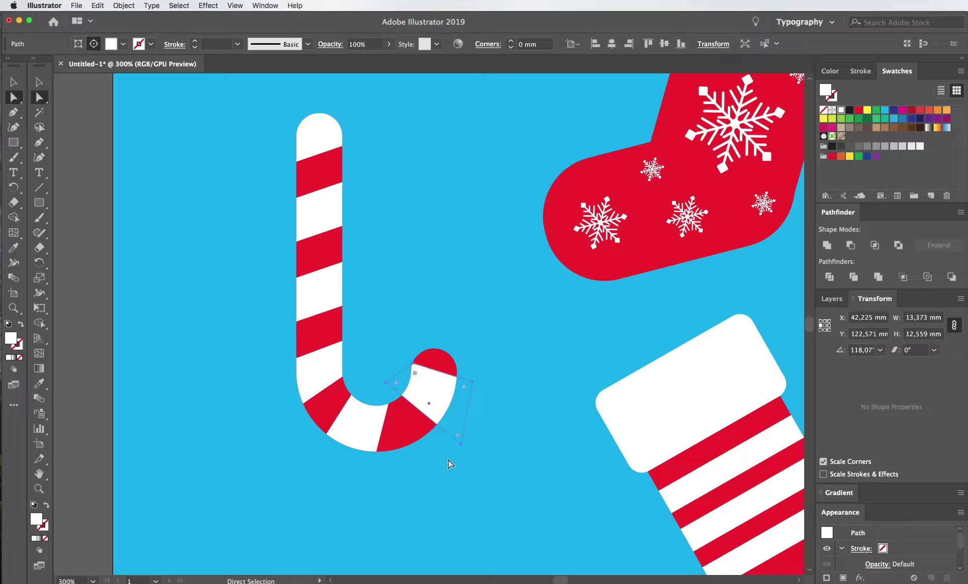
left_click(448, 460)
left_click(427, 422)
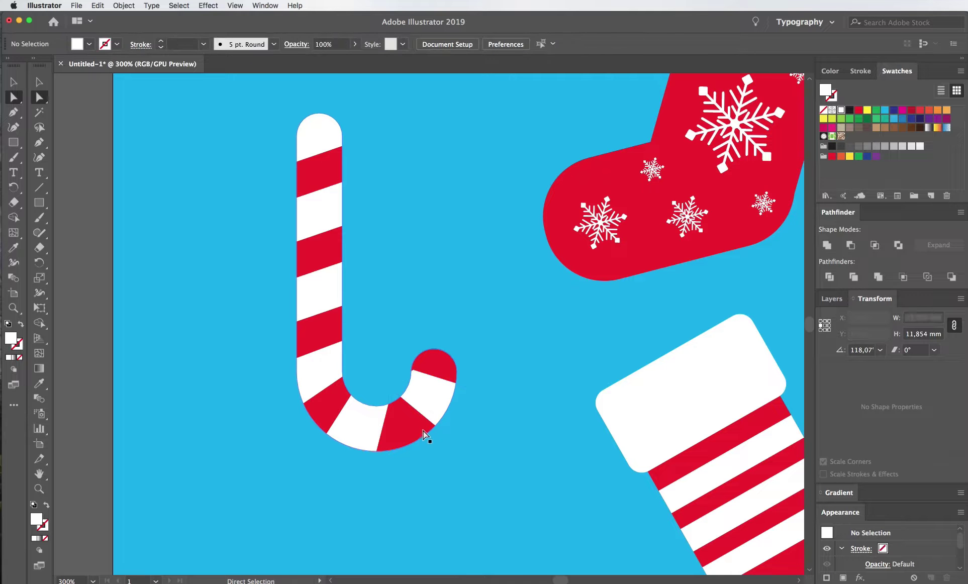
left_click_drag(427, 420, 435, 425)
key("Right")
key("Right")
key("Right")
key("Right")
key("Right")
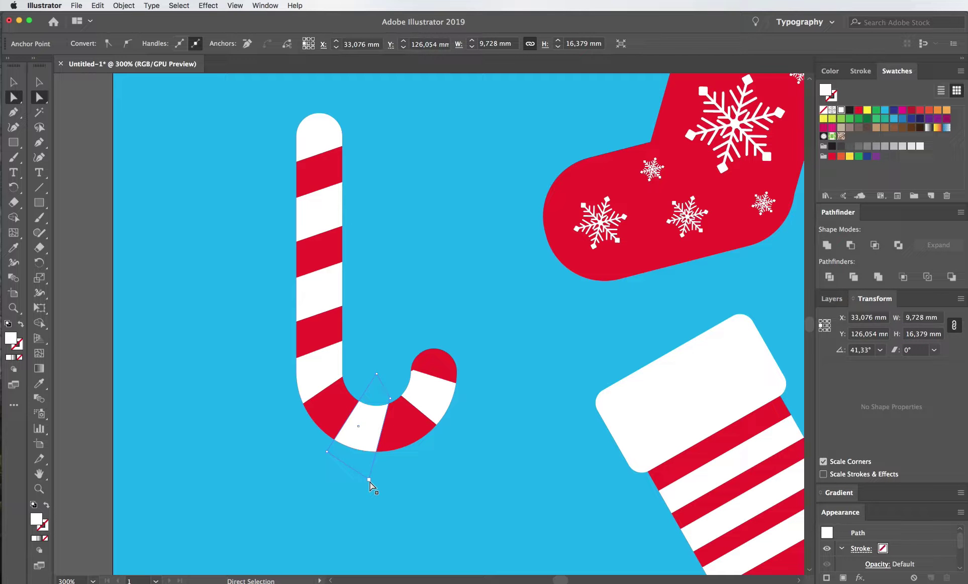
- Nudge the lower bend stripe's bottom and top anchors to even its fit
left_click(424, 397)
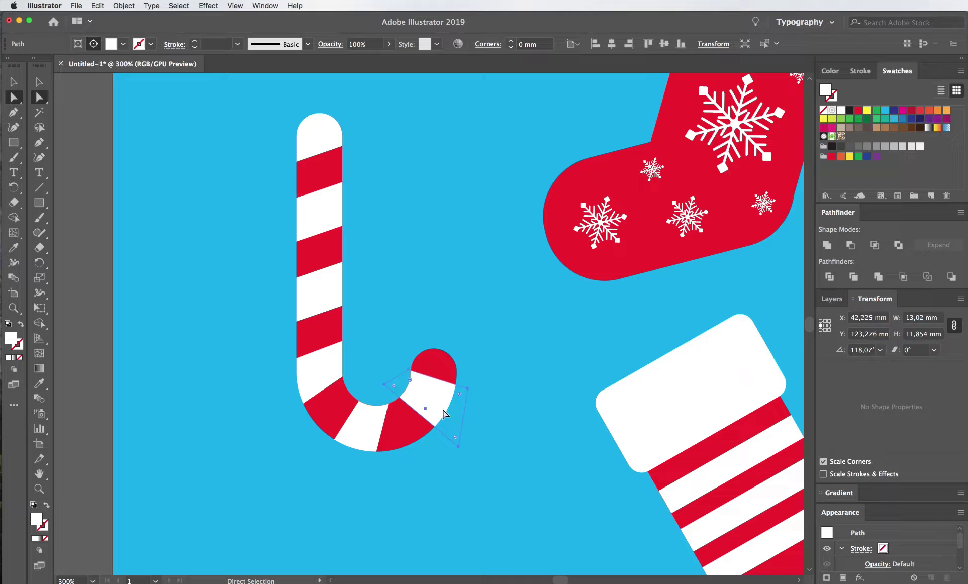
left_click(421, 490)
left_click(377, 427)
left_click(369, 482)
key("Right")
key("Right")
key("Right")
key("Right")
key("Right")
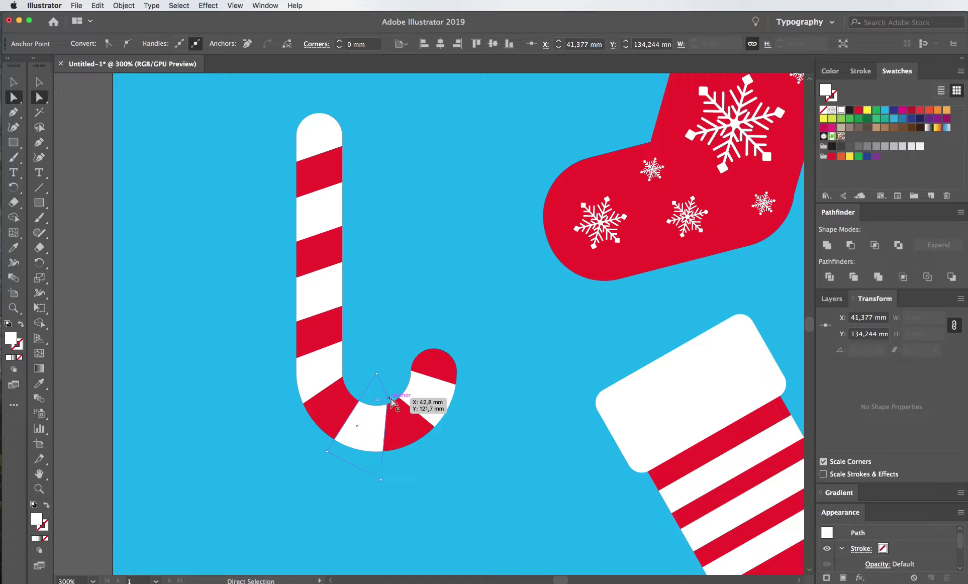
left_click(377, 374)
key("Left")
key("Left")
key("Left")
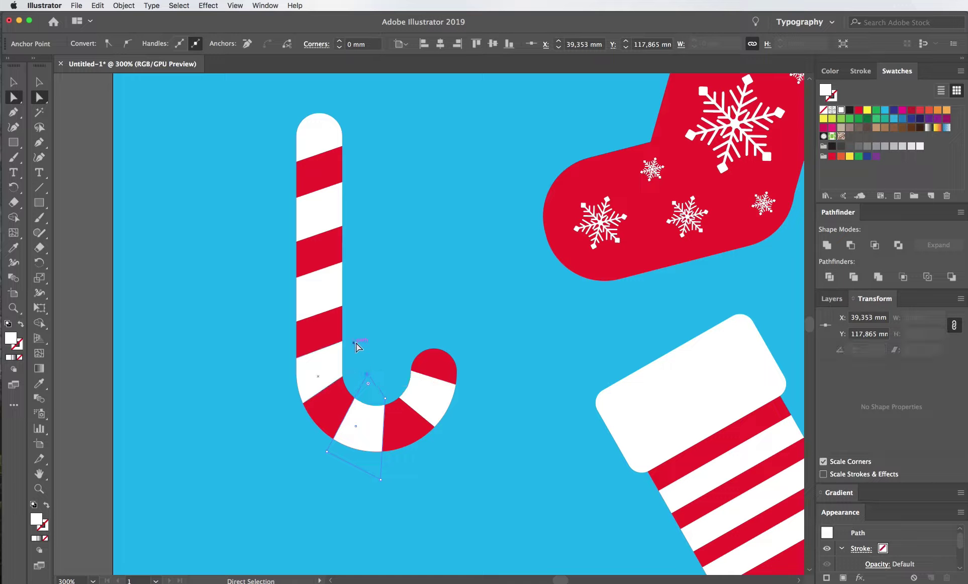
left_click(356, 344)
left_click(356, 338)
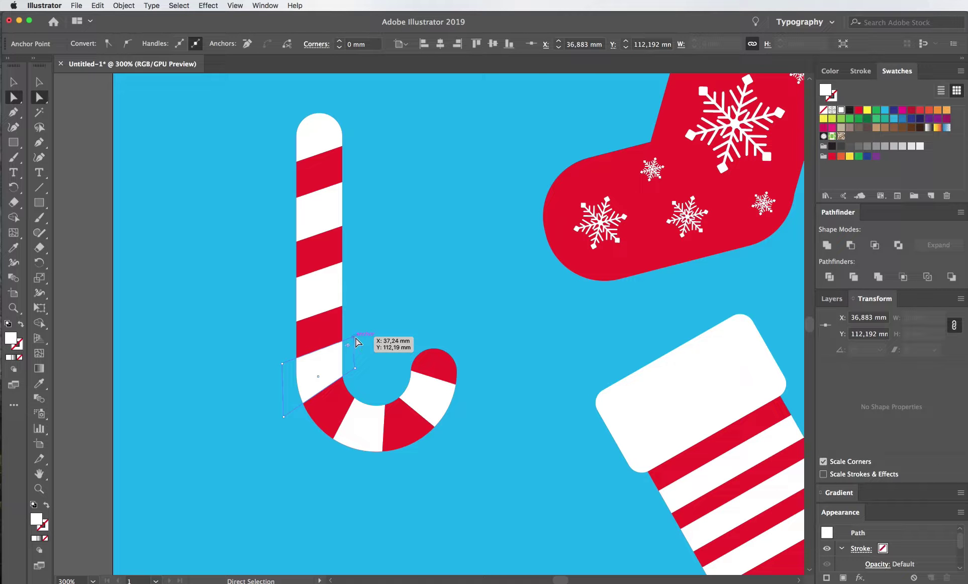
key("shift+super+a")
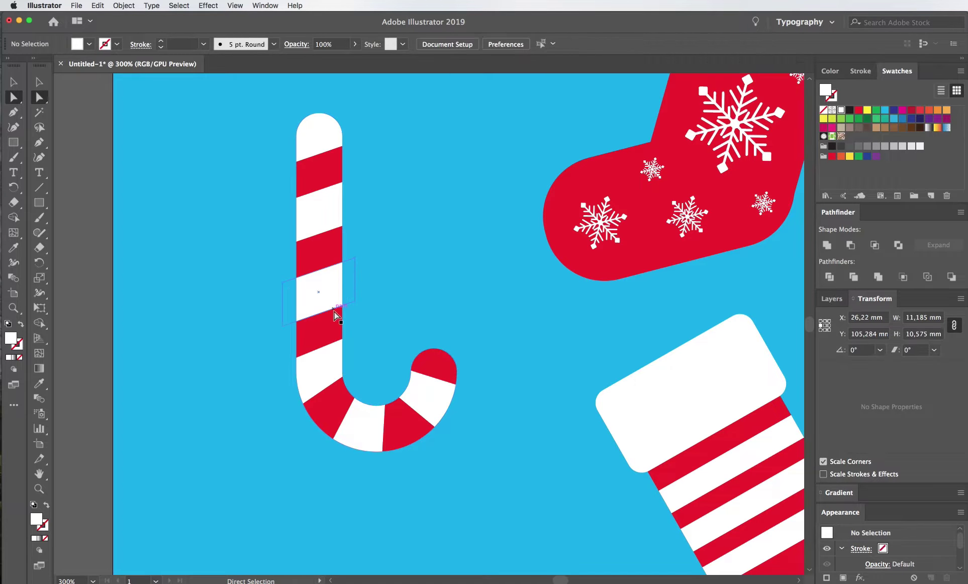
- Move the upper white stripe higher up the cane's shaft
left_click(320, 241)
left_click(321, 231)
left_click_drag(321, 231, 315, 152)
left_click(330, 230)
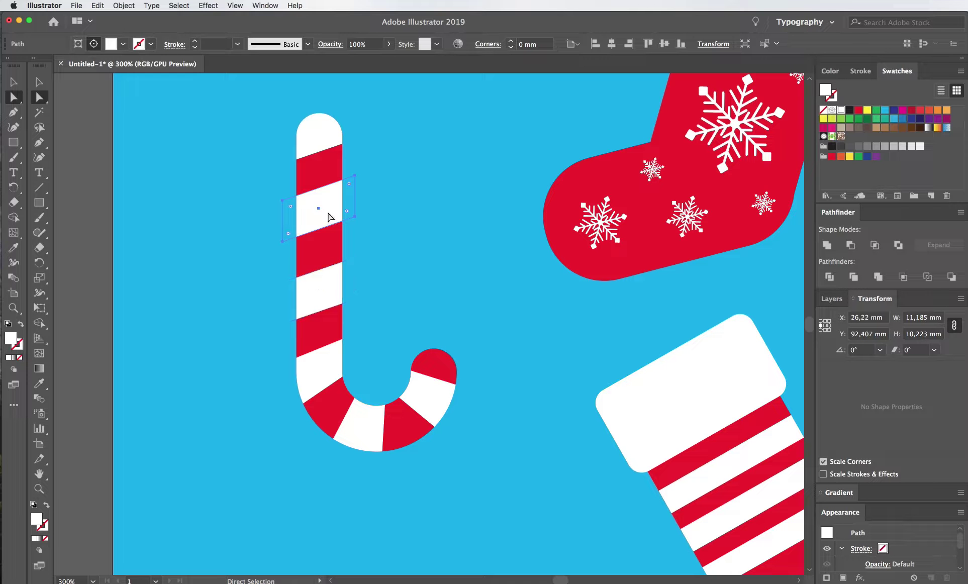
left_click(324, 293)
left_click(371, 496)
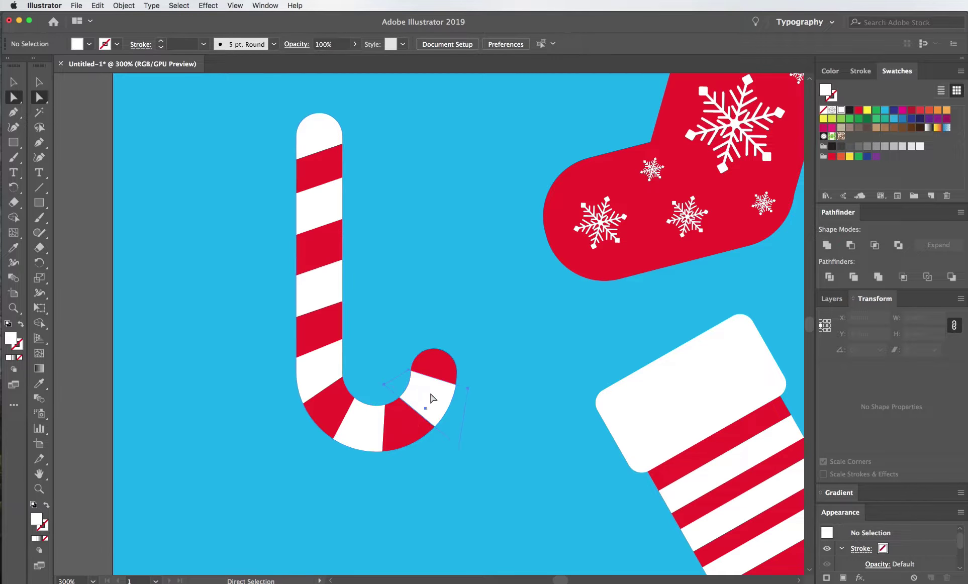
- Shift the bend stripe slightly right and check the hook stripes
left_click(410, 375)
left_click(537, 459)
left_click_drag(363, 438, 366, 438)
left_click(456, 501)
left_click(366, 443)
left_click(436, 415)
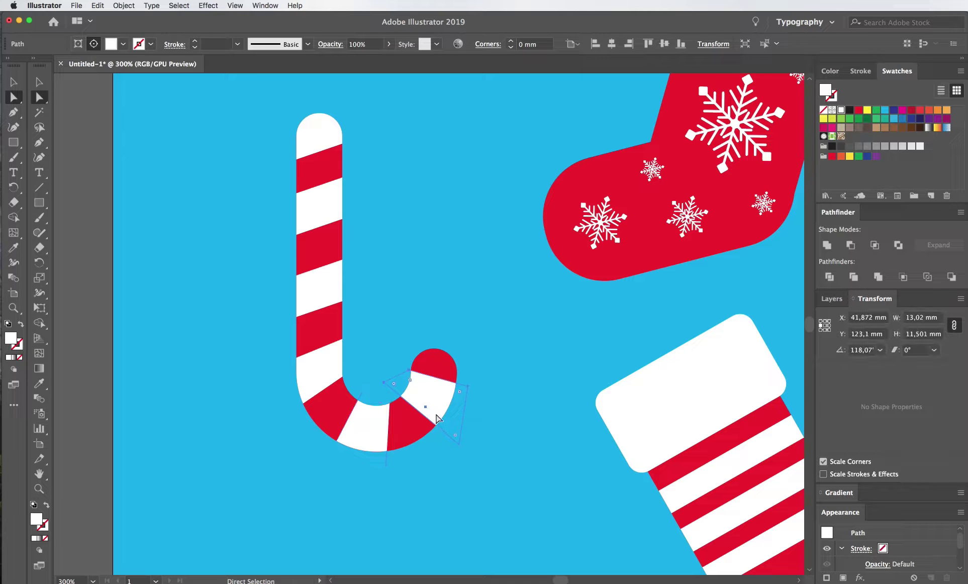
left_click(468, 481)
scroll(496, 494, "down", 3, "alt")
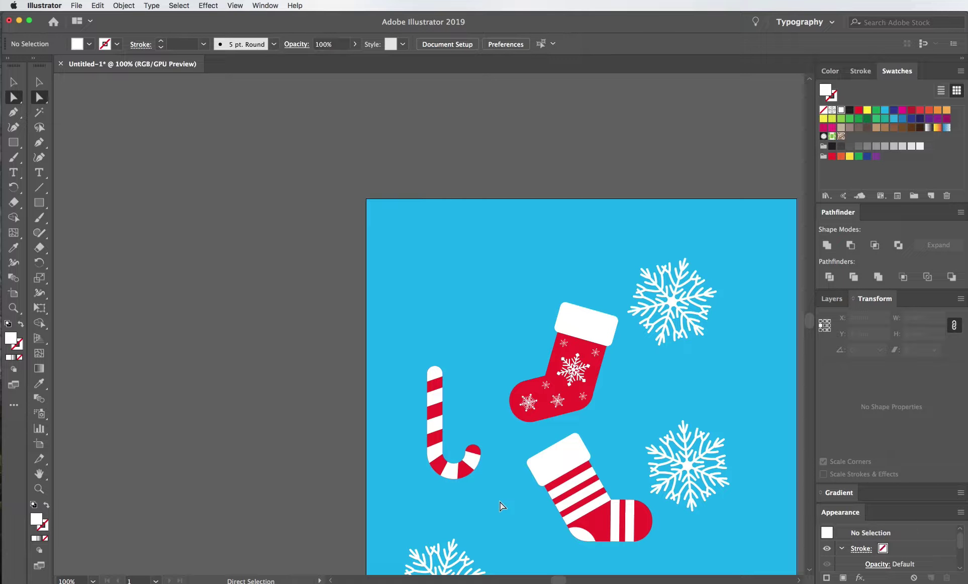
- Pull the bend stripe's anchor down to the cane's outer edge
scroll(500, 502, "up", 2, "alt")
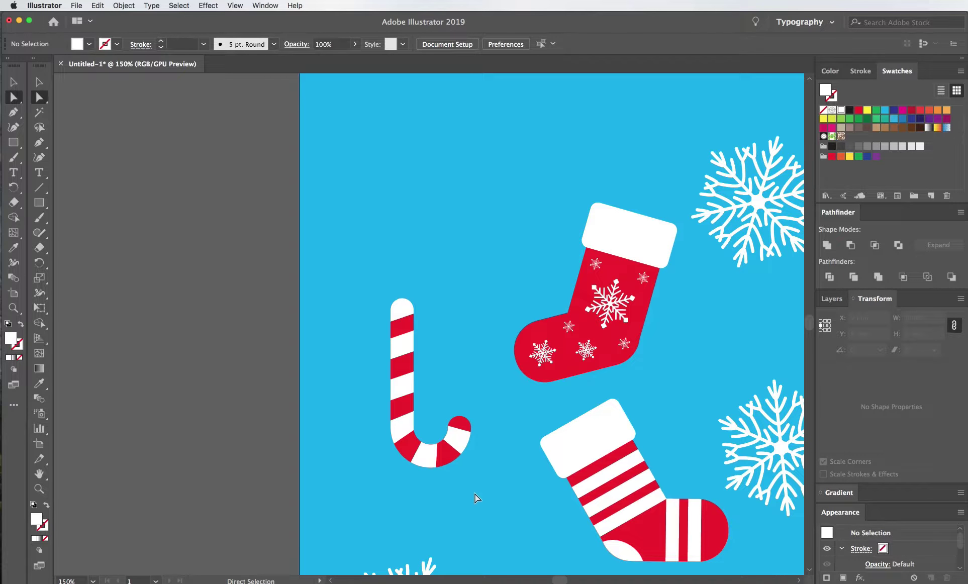
scroll(475, 495, "up", 2, "alt")
left_click(439, 420)
left_click_drag(433, 421, 435, 420)
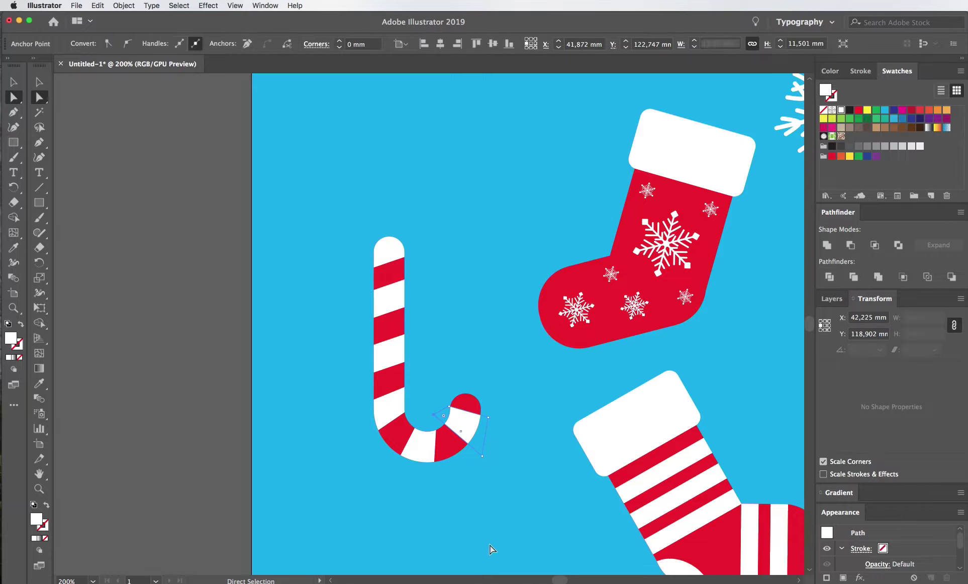
left_click_drag(430, 456, 435, 480)
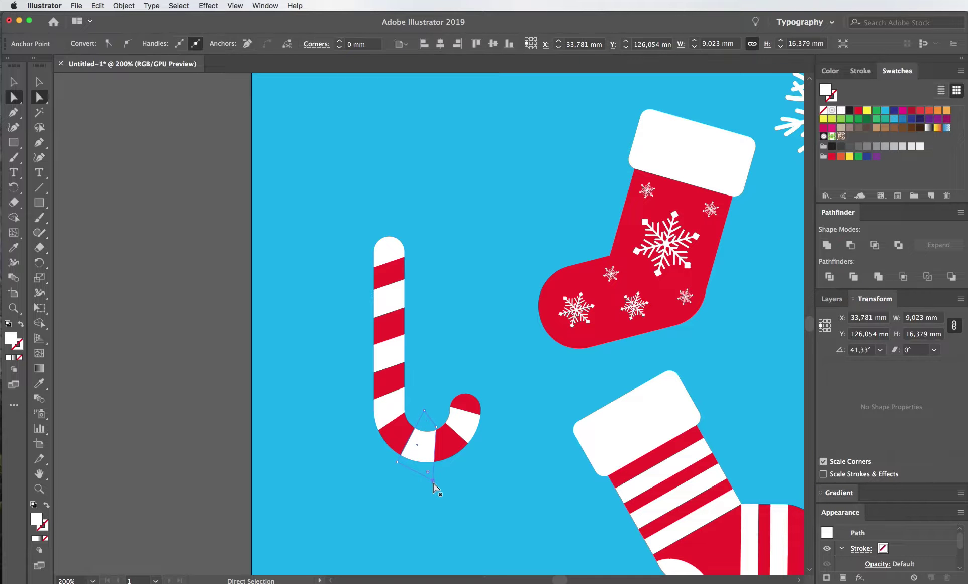
left_click(438, 494)
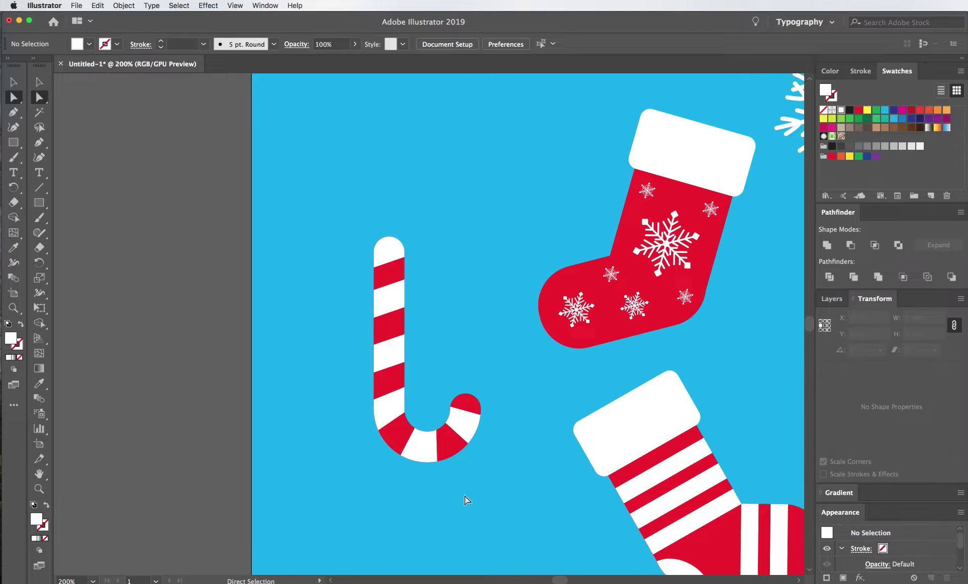
- Reposition the bottom bend stripes' anchors so the stripes fan evenly around the hook
key("ctrl+1")
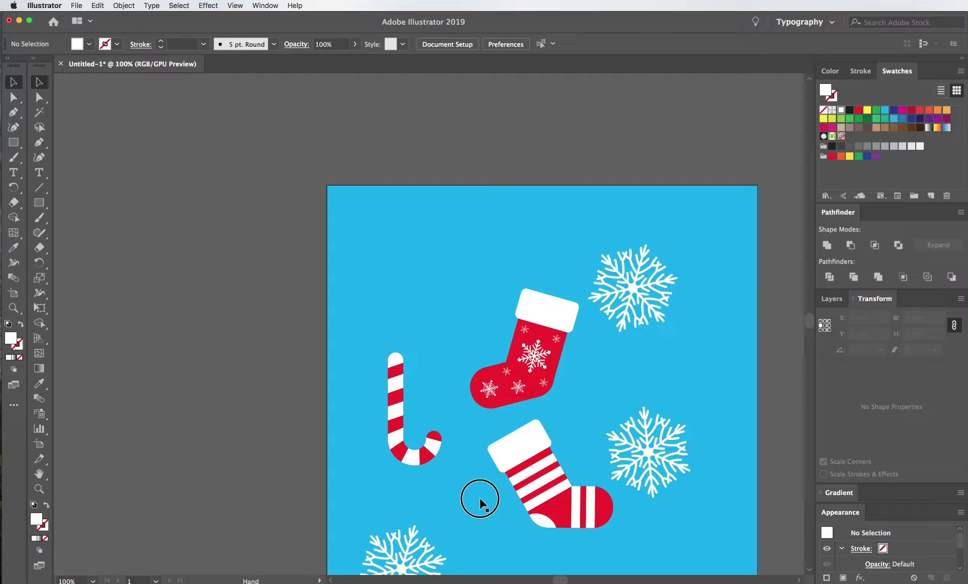
key("ctrl+equal")
left_click(408, 438)
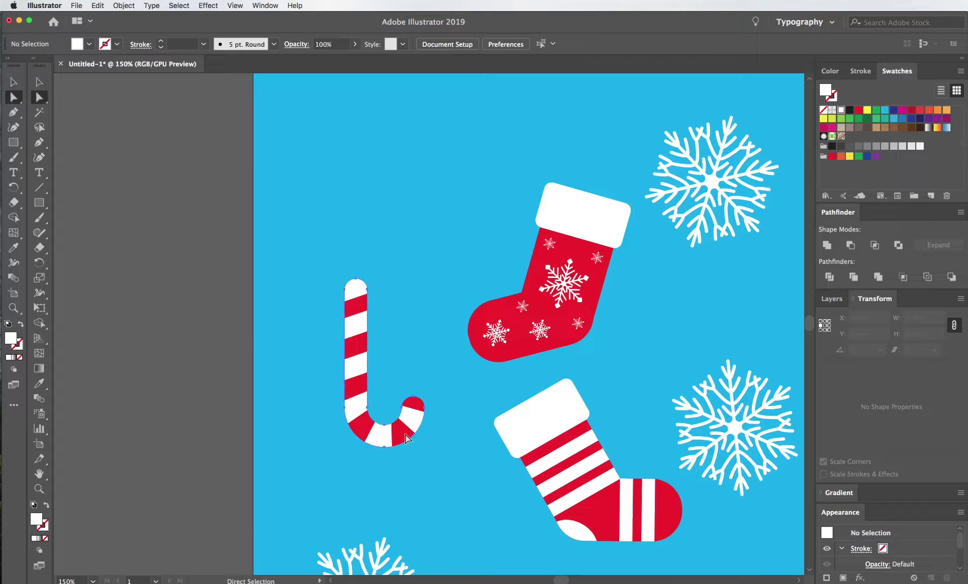
left_click(393, 419)
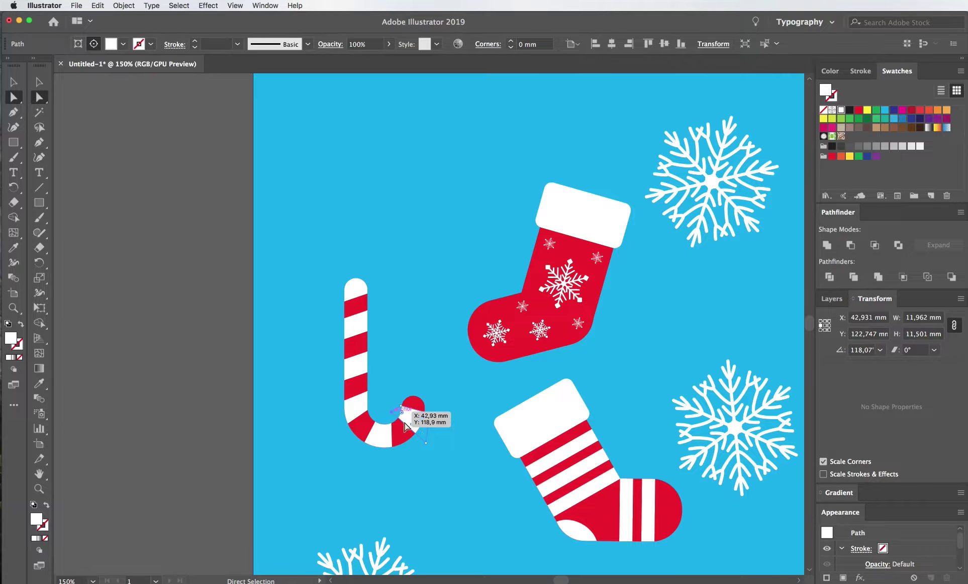
left_click_drag(399, 418, 425, 447)
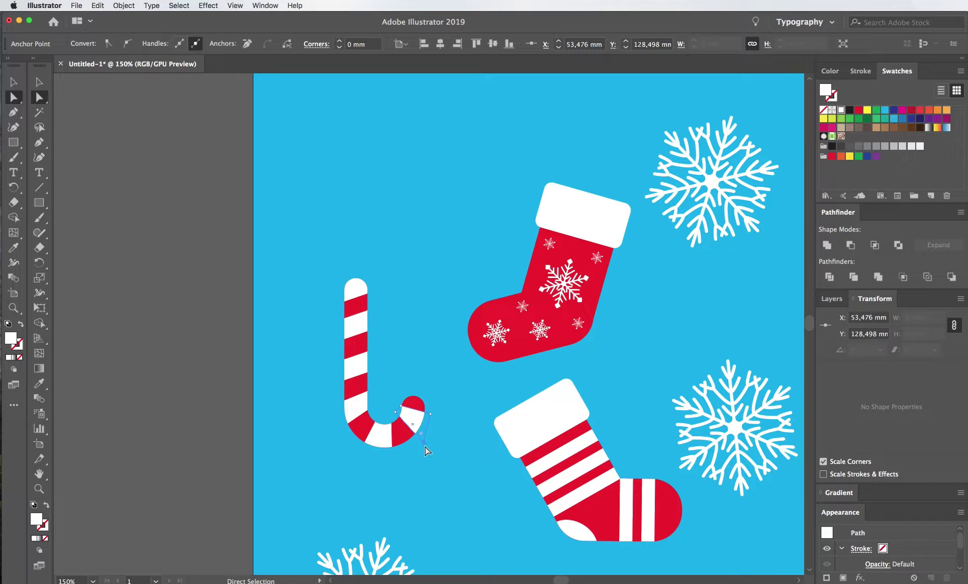
left_click(393, 441)
left_click(390, 442)
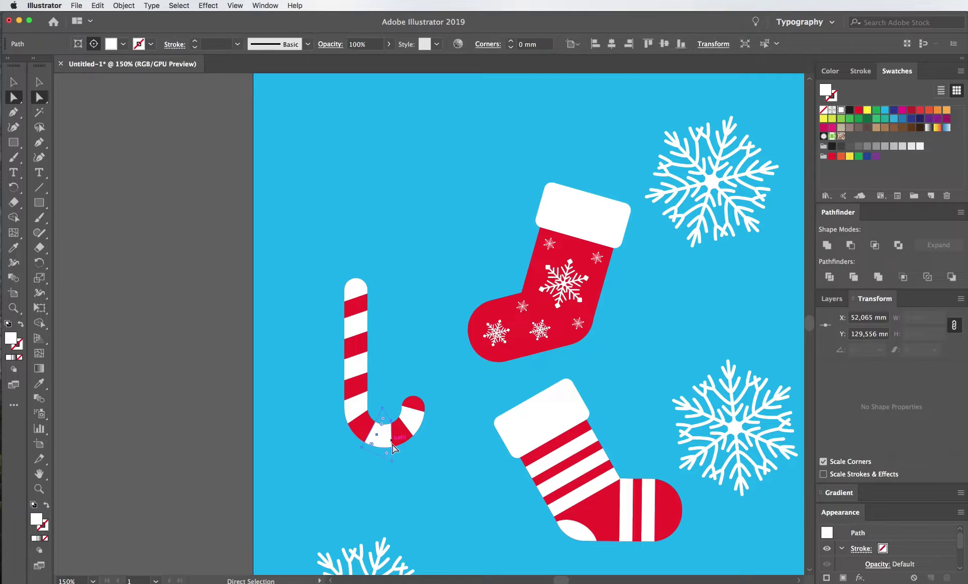
left_click_drag(388, 455, 364, 451)
left_click_drag(383, 409, 383, 419)
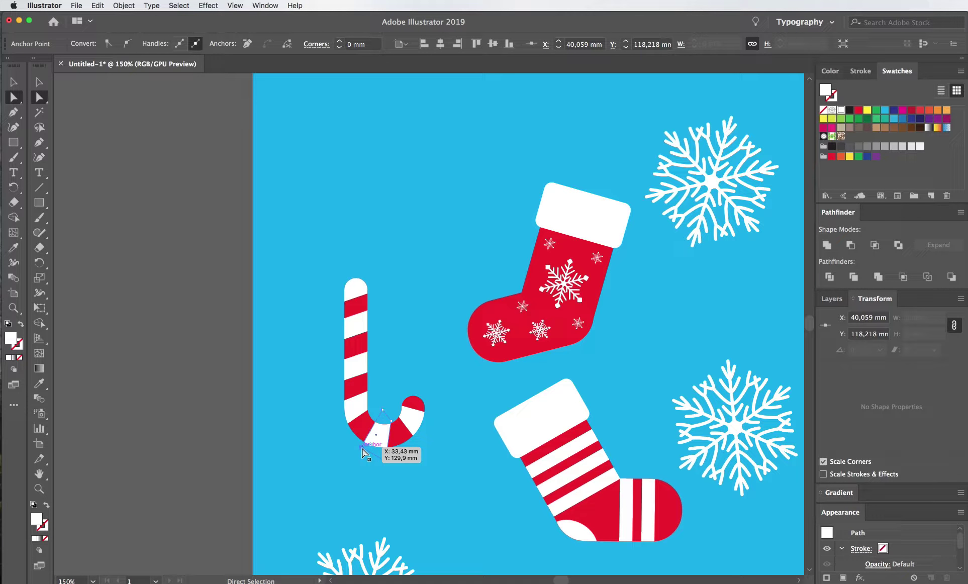
mouse_move(385, 406)
left_mouse_down()
mouse_move(363, 420)
mouse_move(373, 389)
left_mouse_up()
left_click(330, 499)
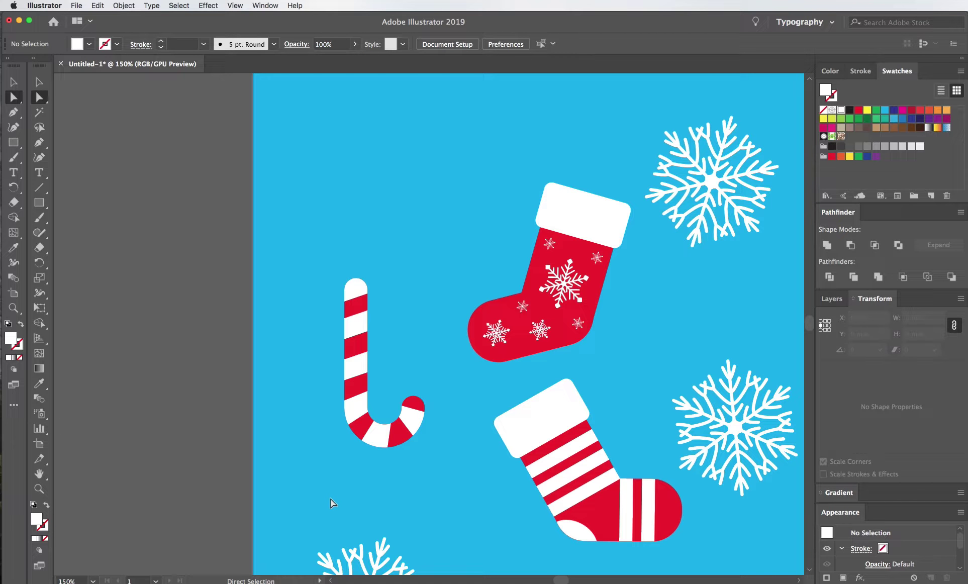
- Rotate the candy cane to lie nearly horizontal
key("v")
left_click_drag(380, 527, 322, 489)
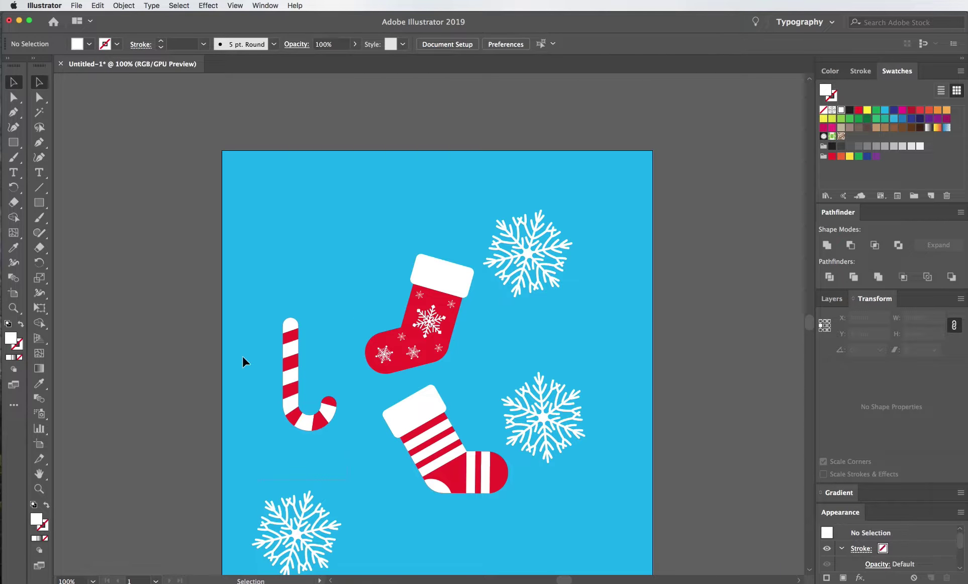
left_click(289, 357)
left_click_drag(339, 436, 291, 466)
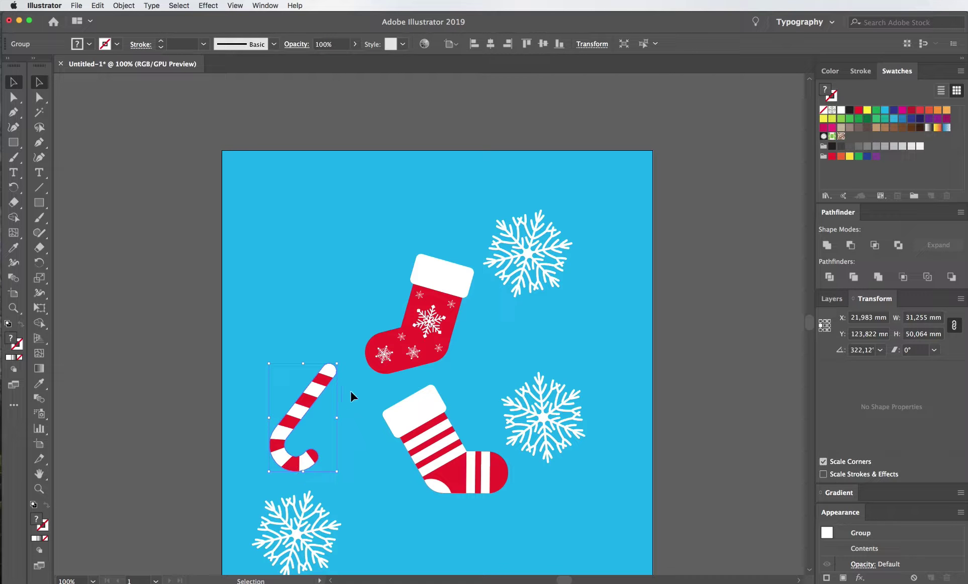
mouse_move(342, 366)
left_mouse_down()
mouse_move(313, 411)
mouse_move(261, 426)
mouse_move(554, 507)
left_mouse_up()
- Add rotated candy cane copies, one placed just right of the red stocking
left_click(367, 455)
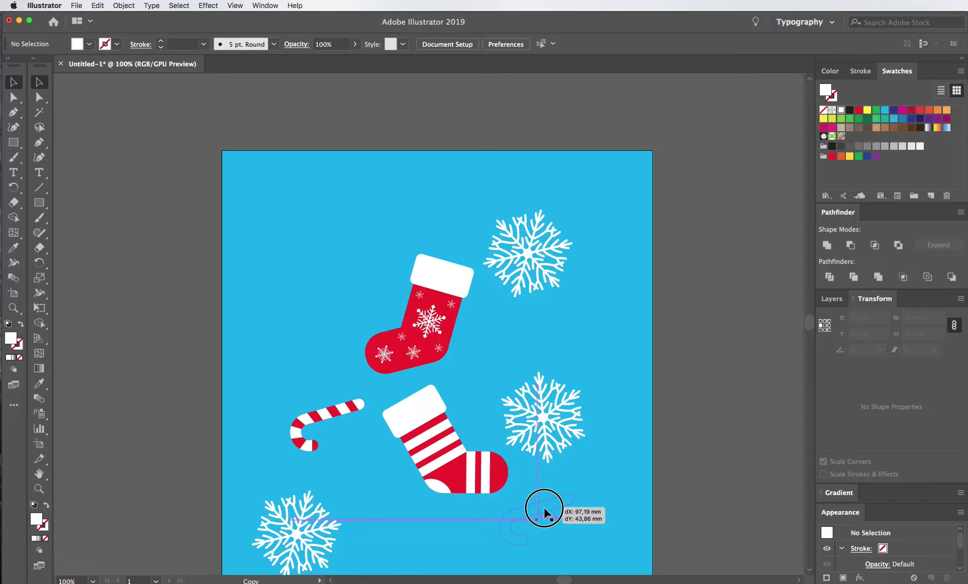
left_click_drag(513, 552, 562, 508)
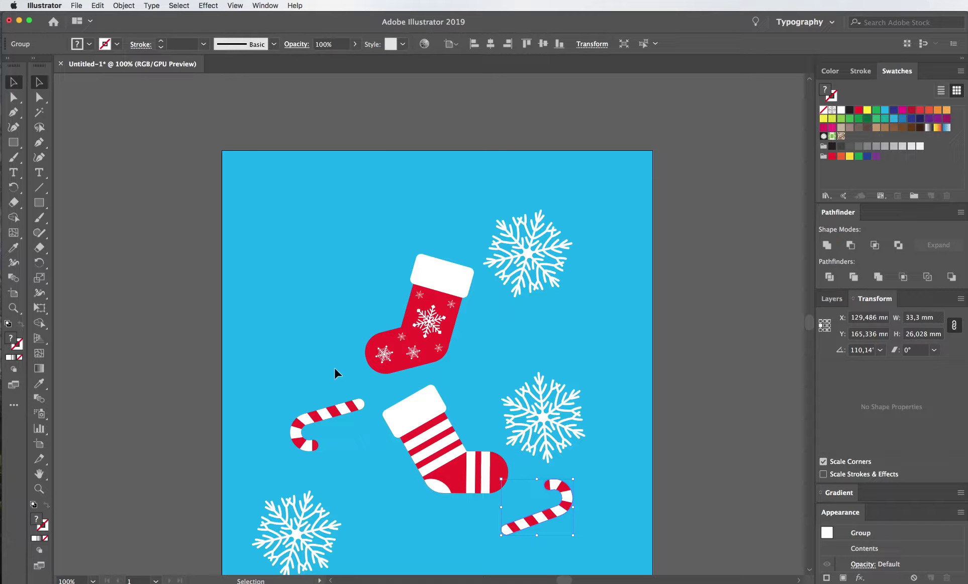
left_click_drag(340, 414, 517, 339)
left_click(591, 368)
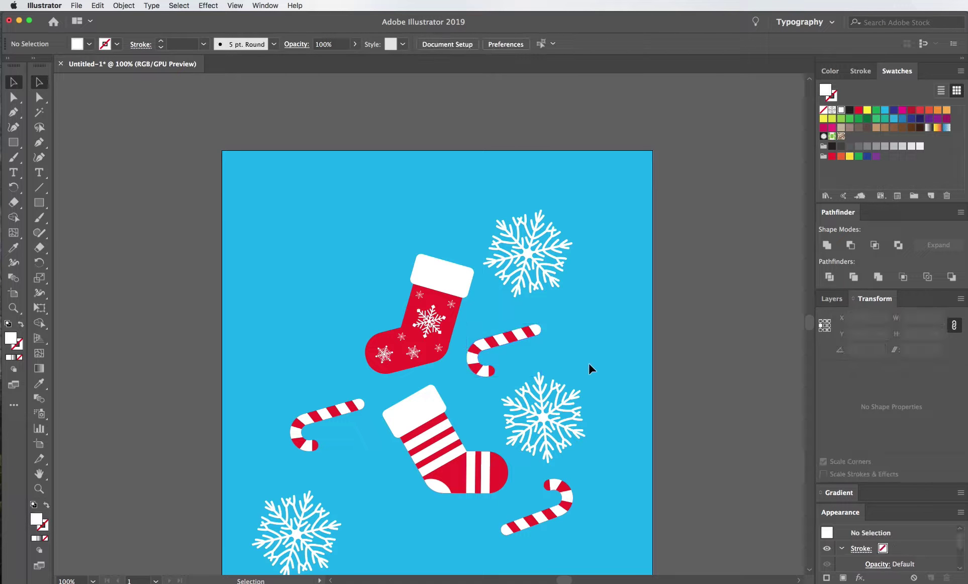
left_click(234, 5)
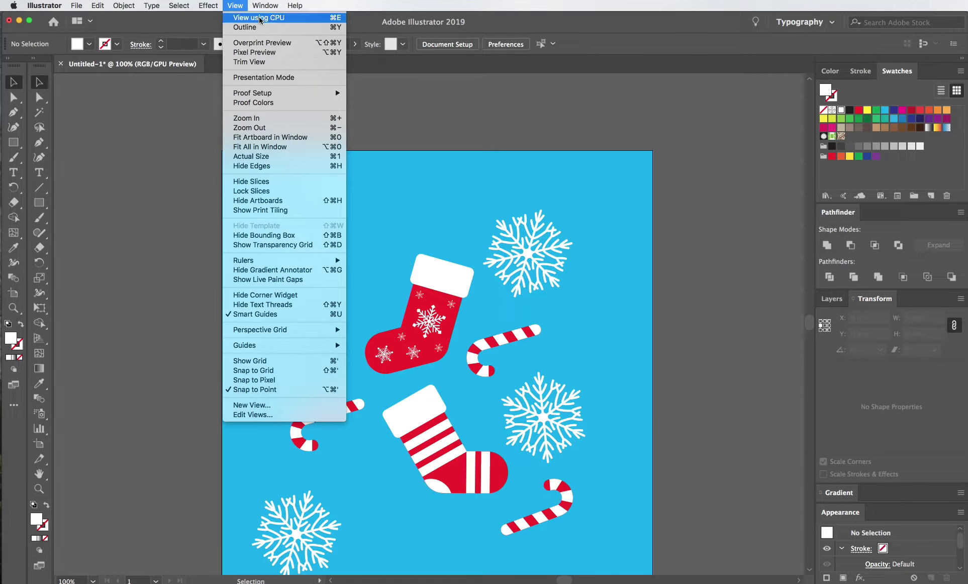
left_click(261, 20)
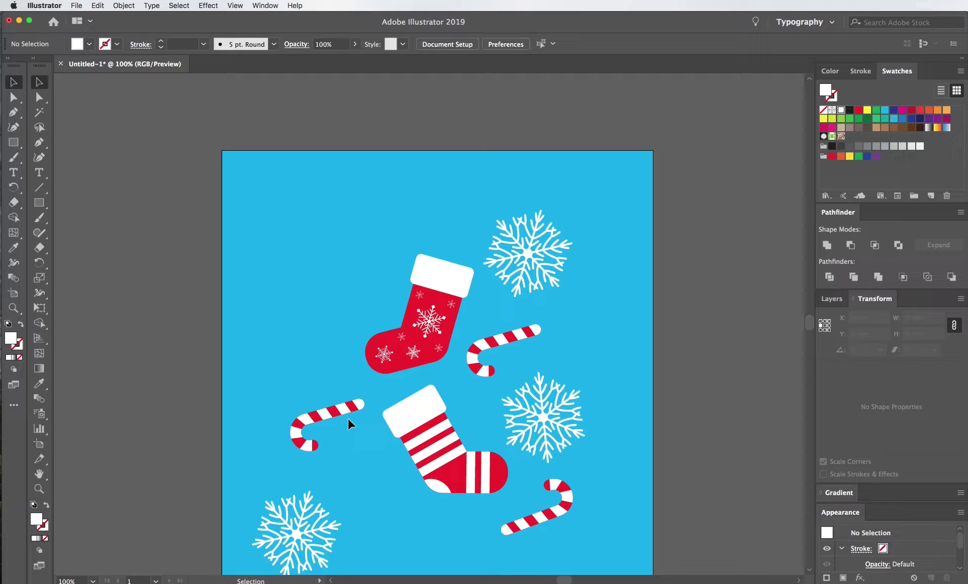
left_click(236, 5)
left_click(260, 20)
left_click(234, 5)
left_click(236, 5)
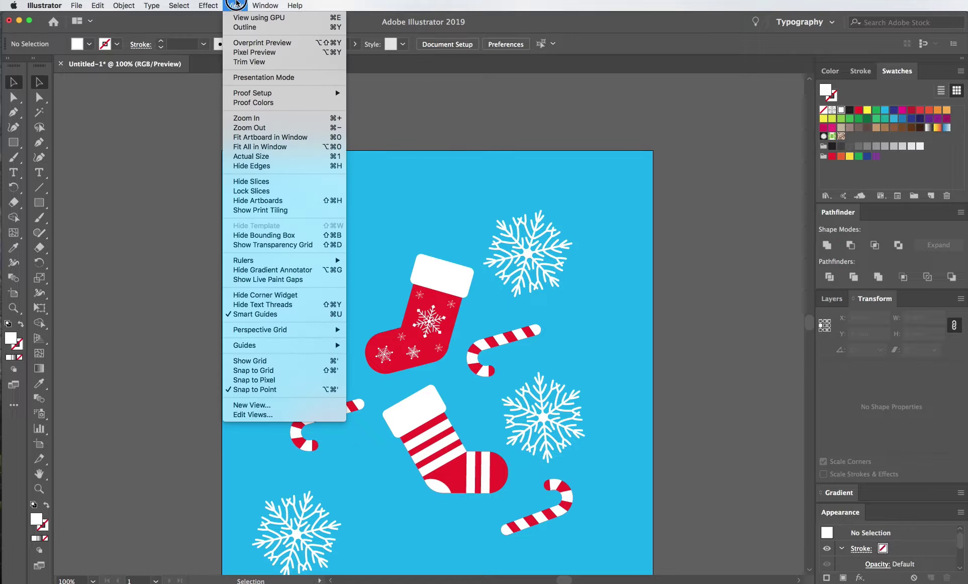
left_click(244, 19)
scroll(320, 456, "up", 2)
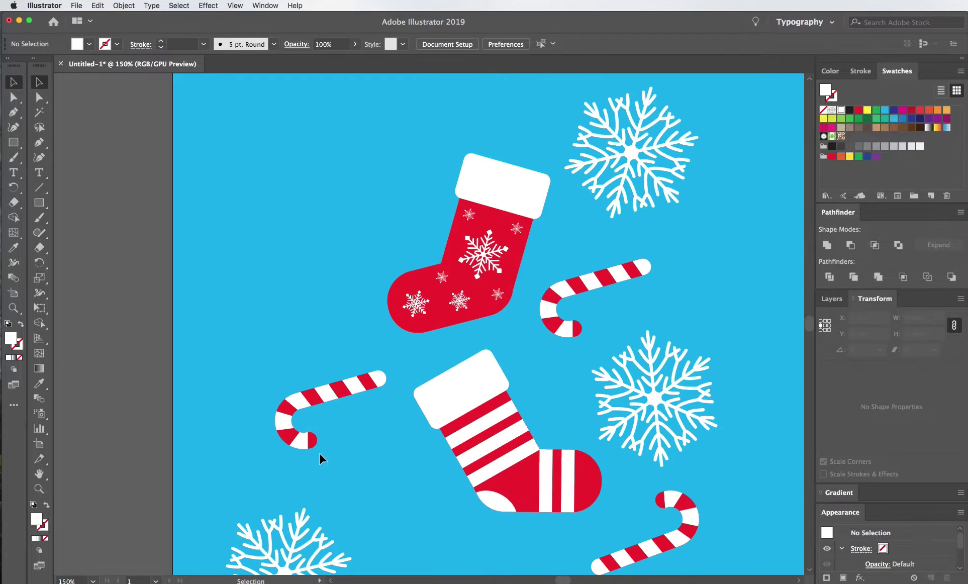
scroll(331, 463, "up", 2)
scroll(332, 465, "up", 2)
scroll(337, 462, "up", 2)
scroll(337, 463, "up", 2)
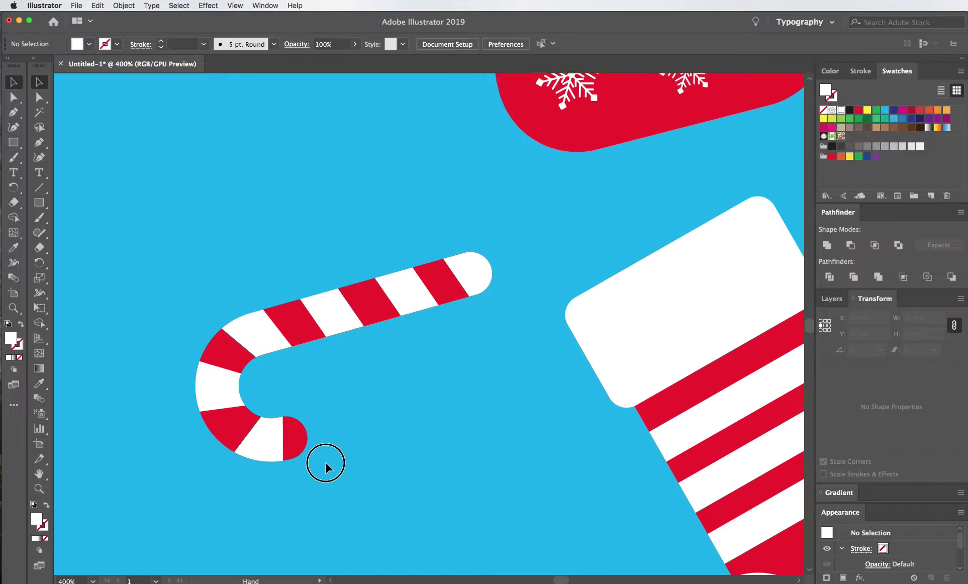
scroll(312, 458, "up", 3)
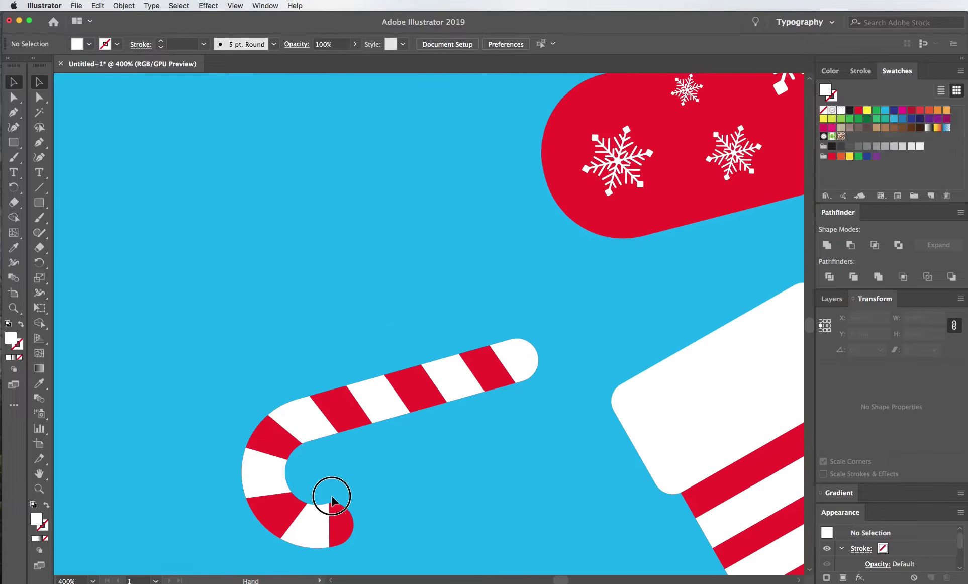
scroll(291, 456, "up", 3)
scroll(251, 428, "up", 3)
scroll(259, 432, "down", 1)
scroll(258, 431, "down", 2)
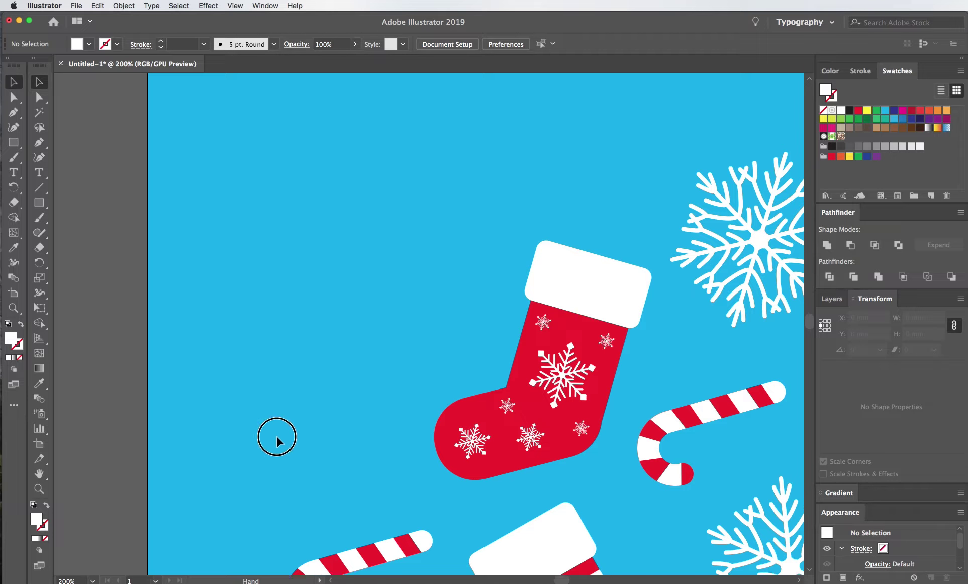
scroll(274, 437, "up", 2)
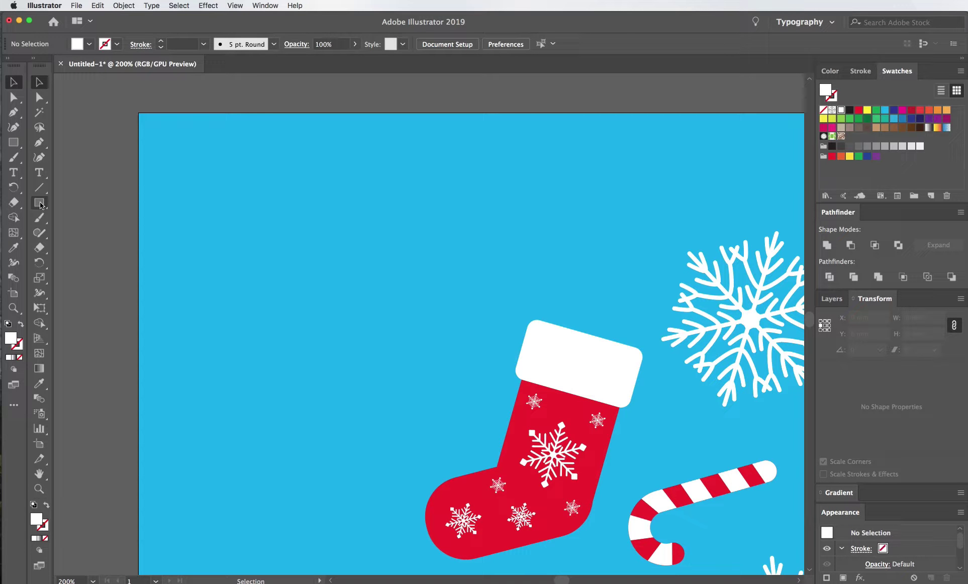
- Draw a white circle and a pill-shaped rounded rectangle below it, centred horizontally
left_click_drag(40, 205, 91, 235)
left_click_drag(296, 253, 360, 319)
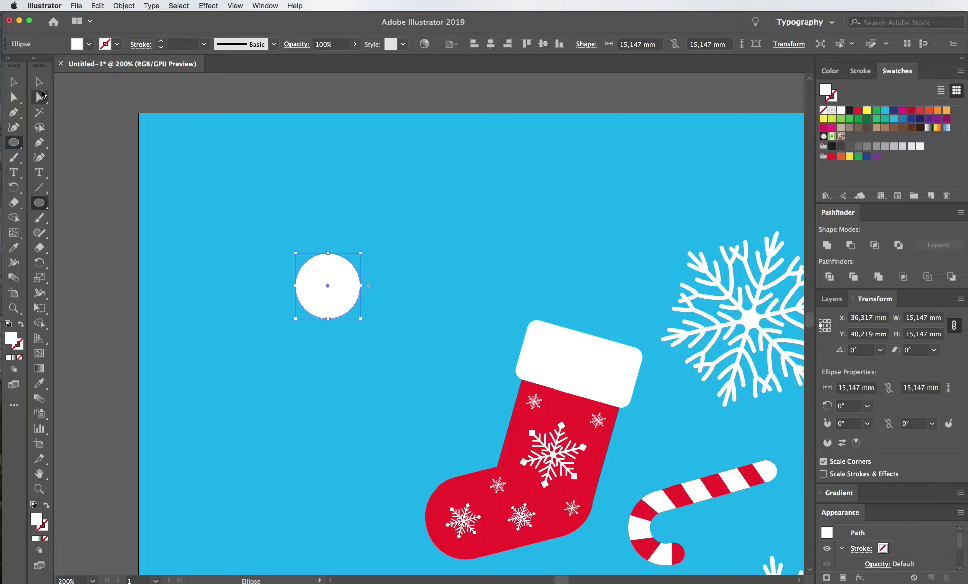
left_click_drag(37, 206, 81, 220)
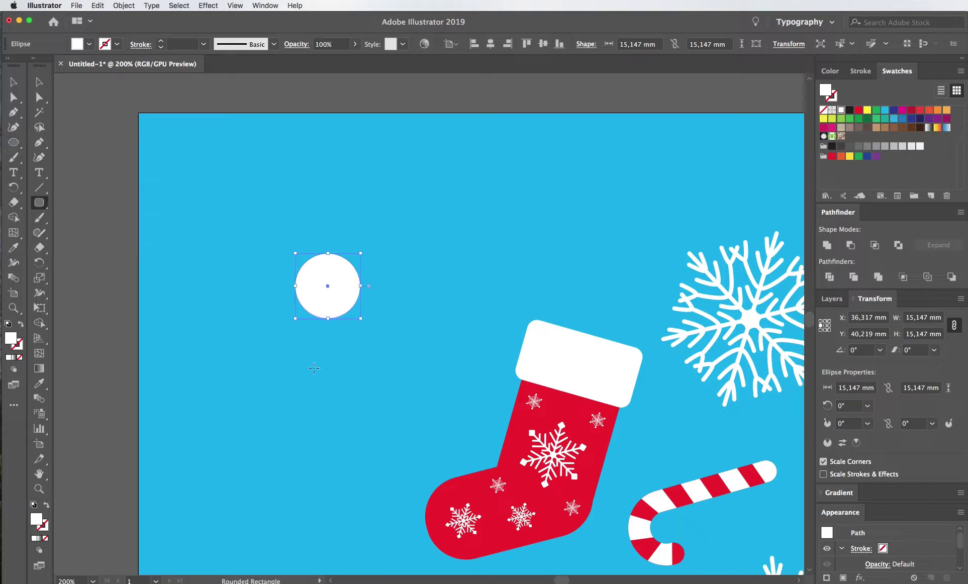
left_click_drag(273, 334, 383, 364)
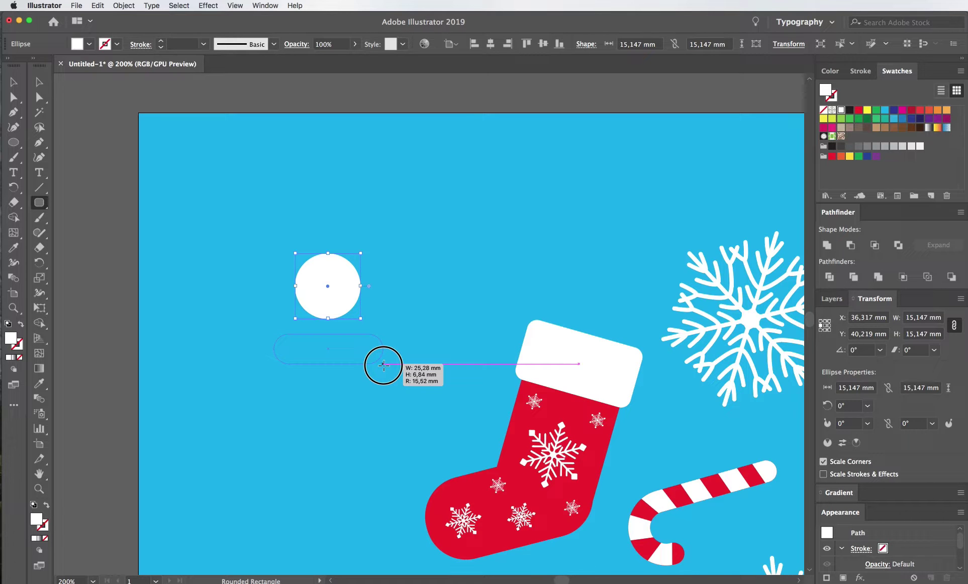
left_click_drag(383, 364, 383, 372)
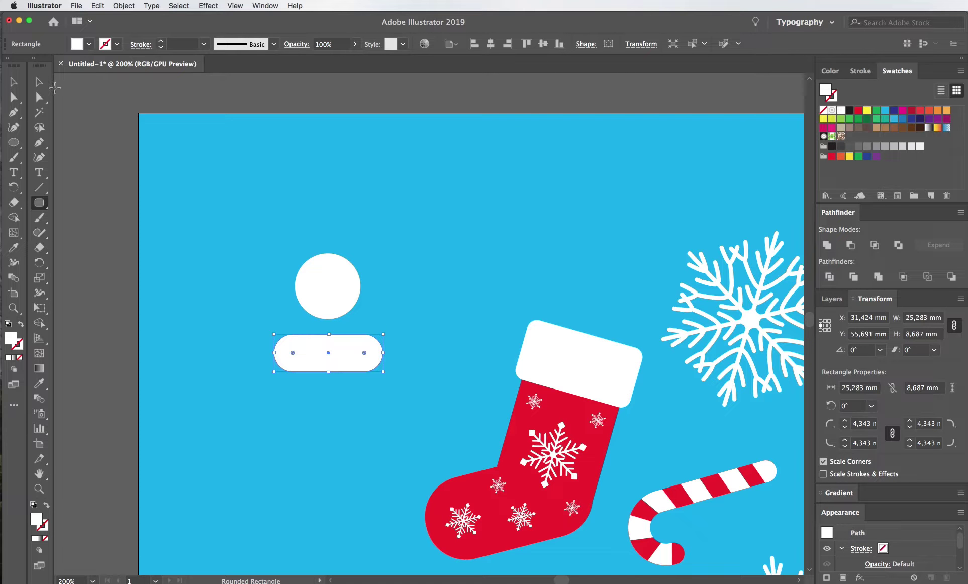
left_click(39, 81)
left_click(327, 287)
left_click(356, 369, "shift")
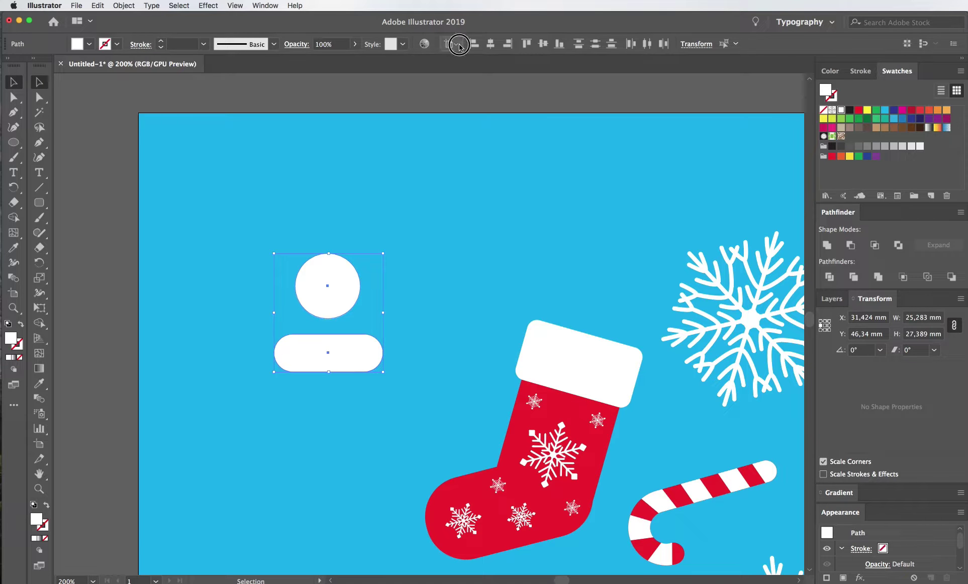
left_click(490, 44)
left_click(398, 415)
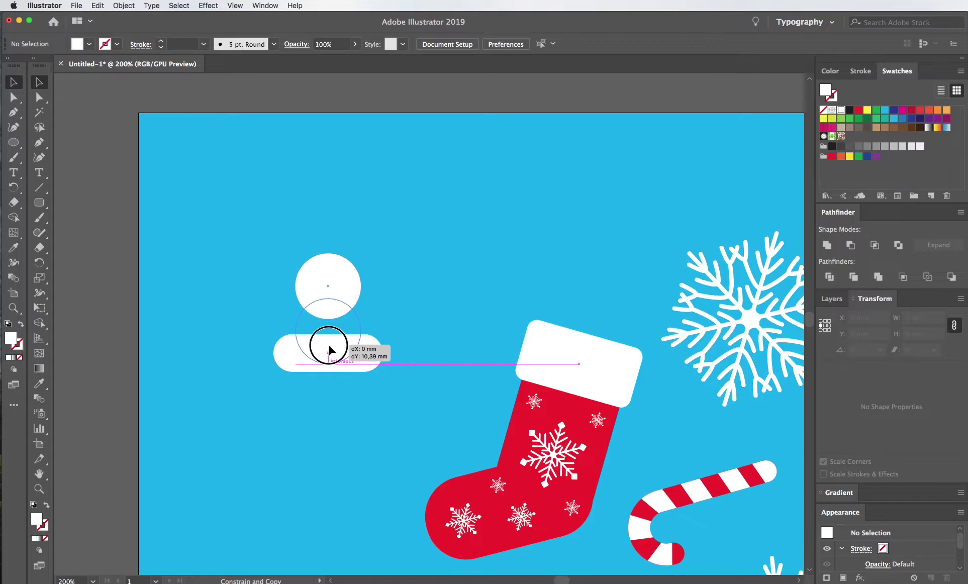
- Copy the circle down onto the pill, unite them, and delete the middle anchors
left_click_drag(329, 307, 329, 343)
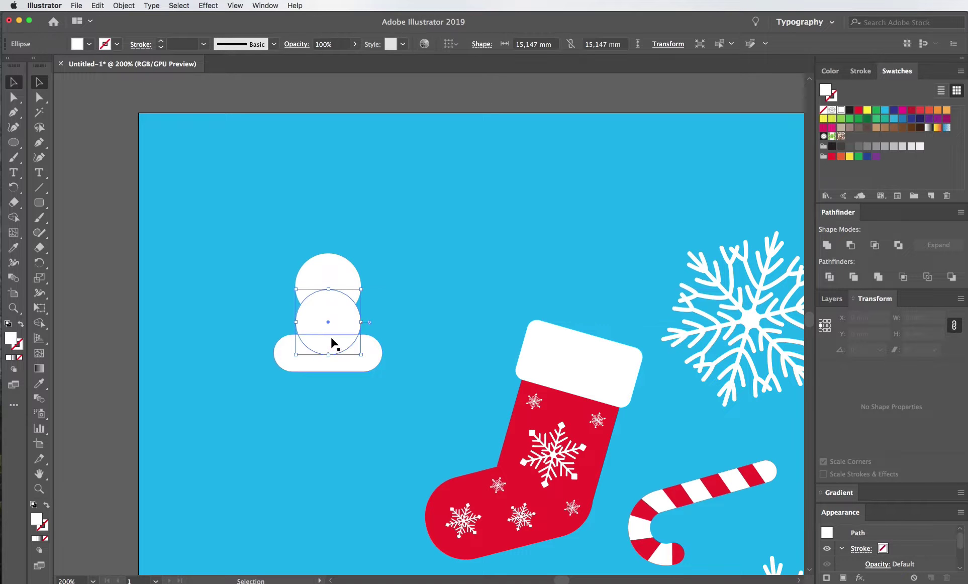
left_click(826, 245)
left_click(439, 320)
key("a")
left_click(331, 291)
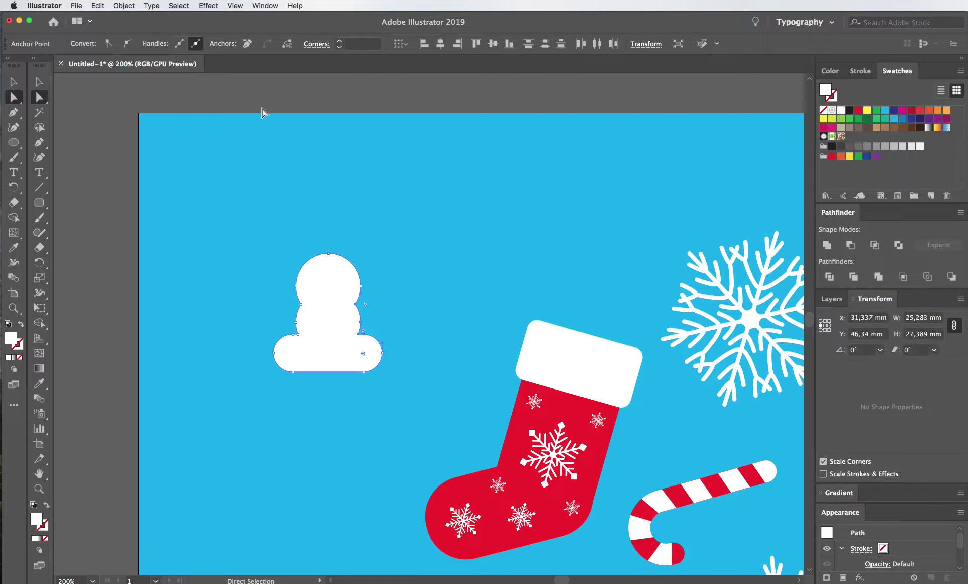
left_click(279, 300)
left_click(247, 44)
left_click(237, 184)
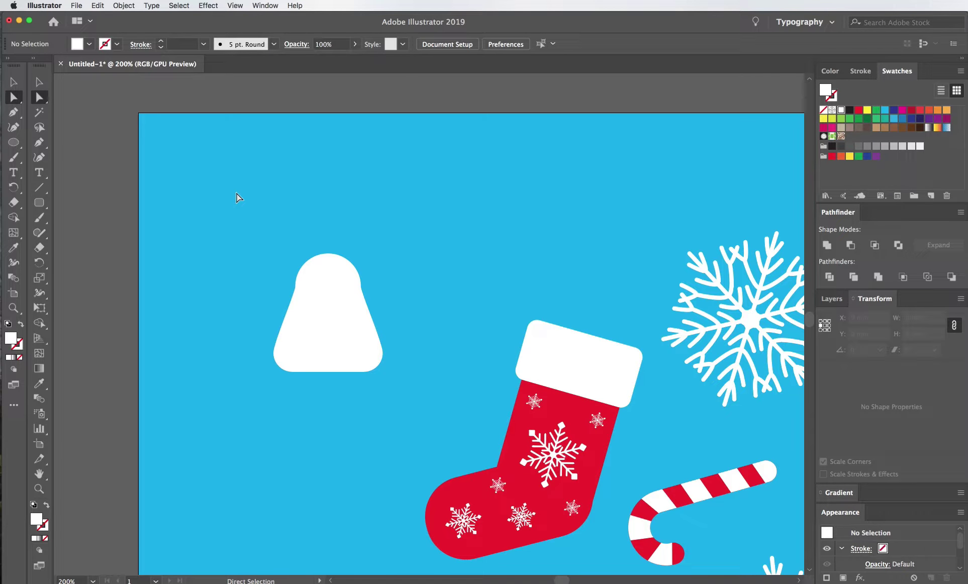
- Reshape the left and right side curves into a smooth, tapered bell outline
left_click(295, 287)
scroll(297, 300, "up", 1)
scroll(296, 300, "up", 2)
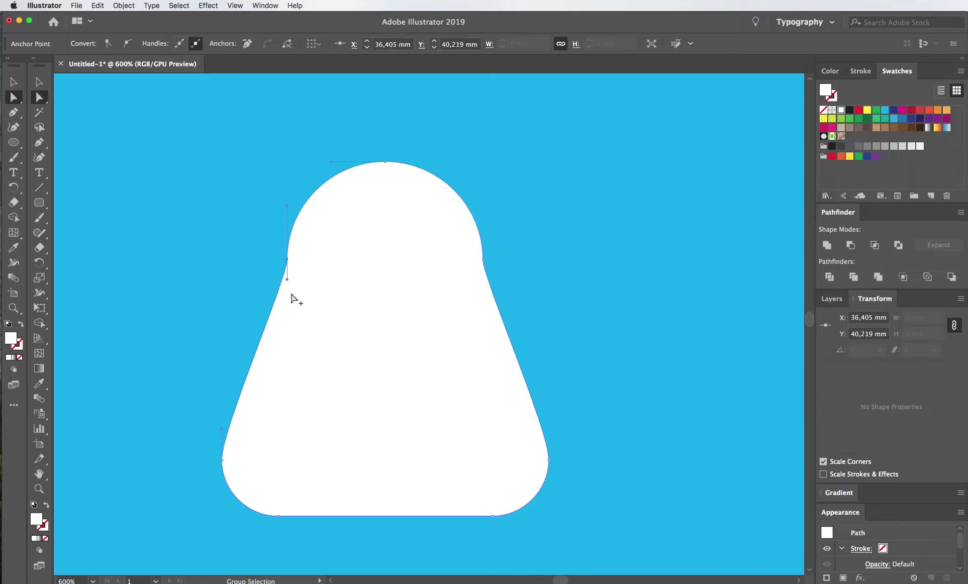
left_click_drag(288, 281, 302, 280)
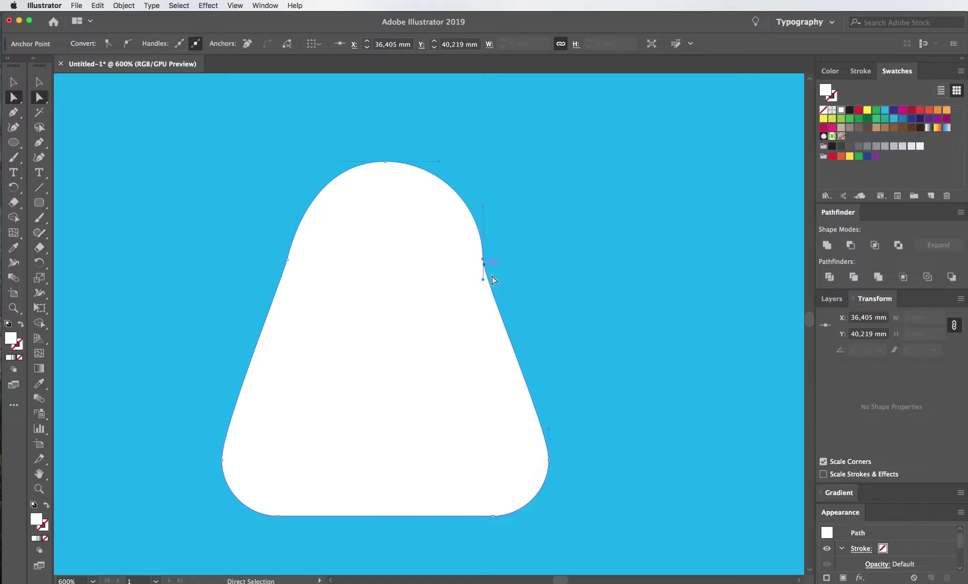
left_click_drag(483, 282, 491, 280)
left_click(525, 281)
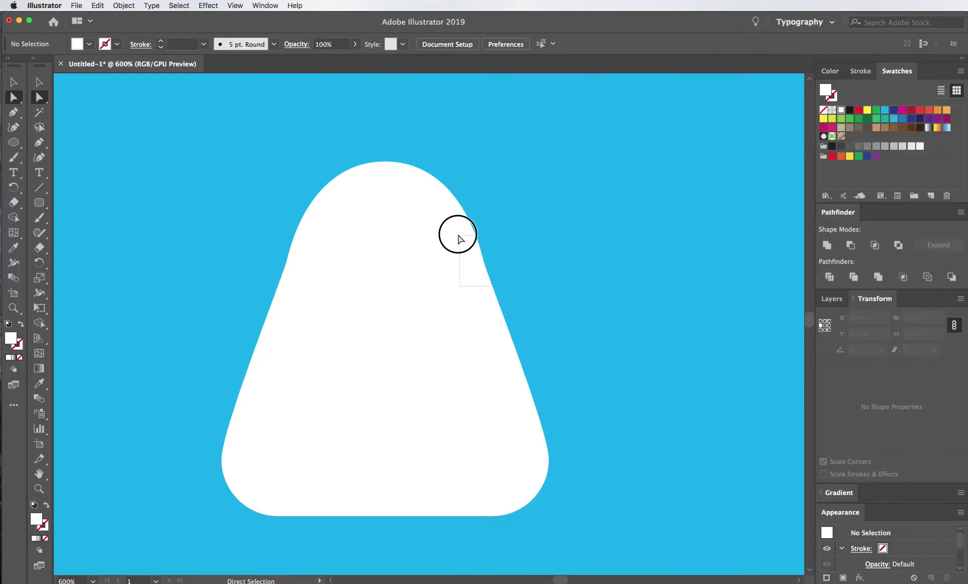
left_click_drag(456, 233, 411, 278)
key("Right")
key("Right")
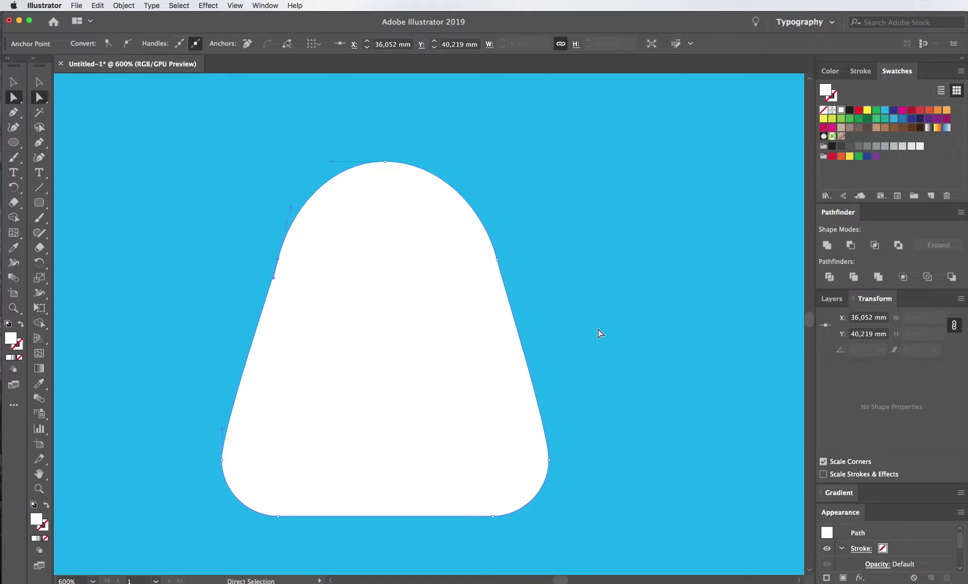
left_click(600, 340)
scroll(583, 372, "down", 2)
scroll(583, 372, "down", 2)
left_click_drag(563, 373, 556, 372)
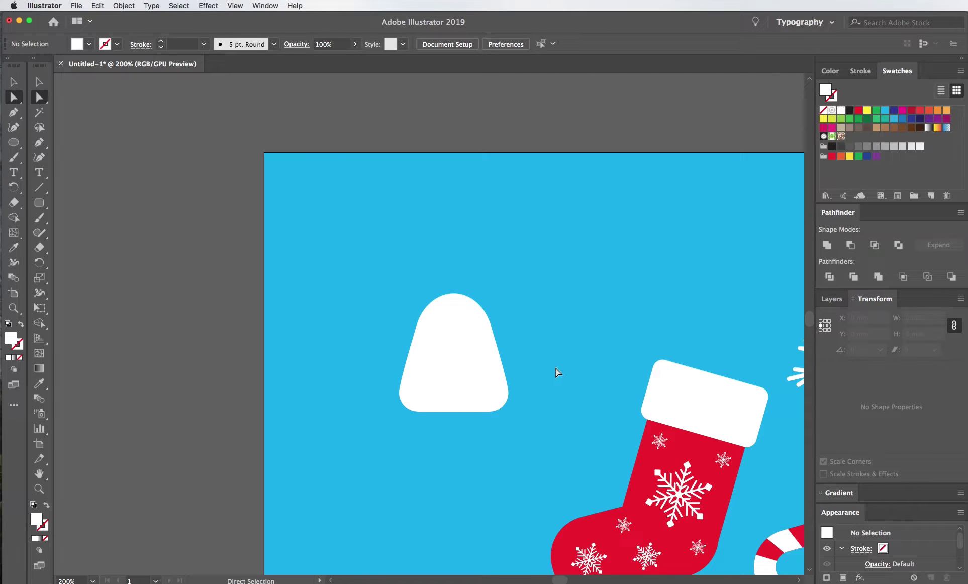
scroll(500, 402, "up", 1)
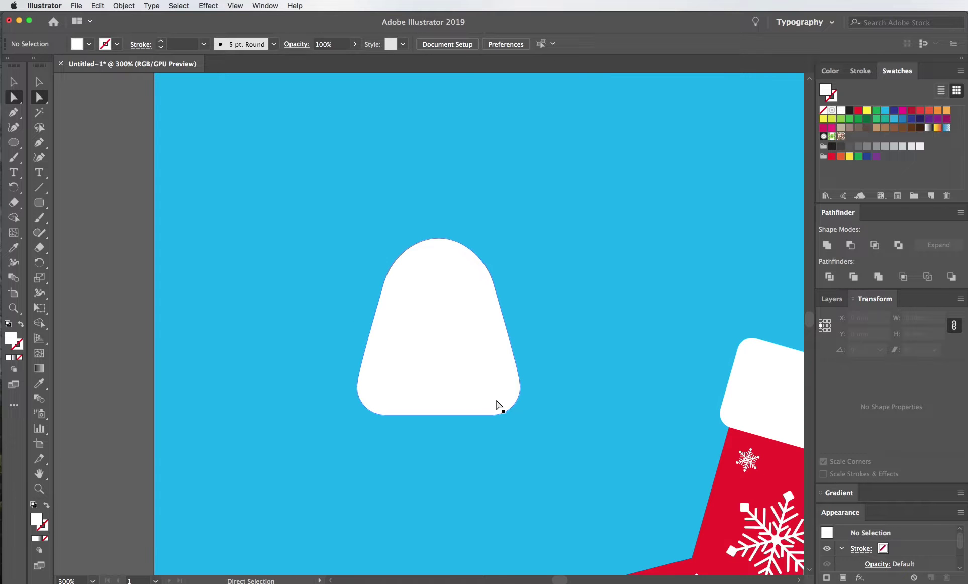
- Draw a small dark red circle inside the white shape and copy it higher up
left_click_drag(42, 202, 101, 231)
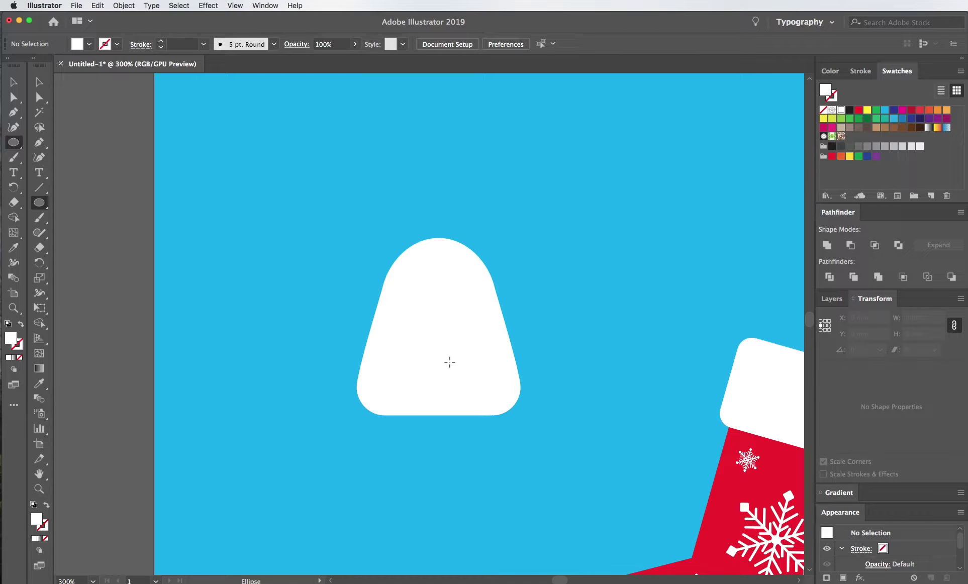
left_click_drag(438, 363, 457, 345)
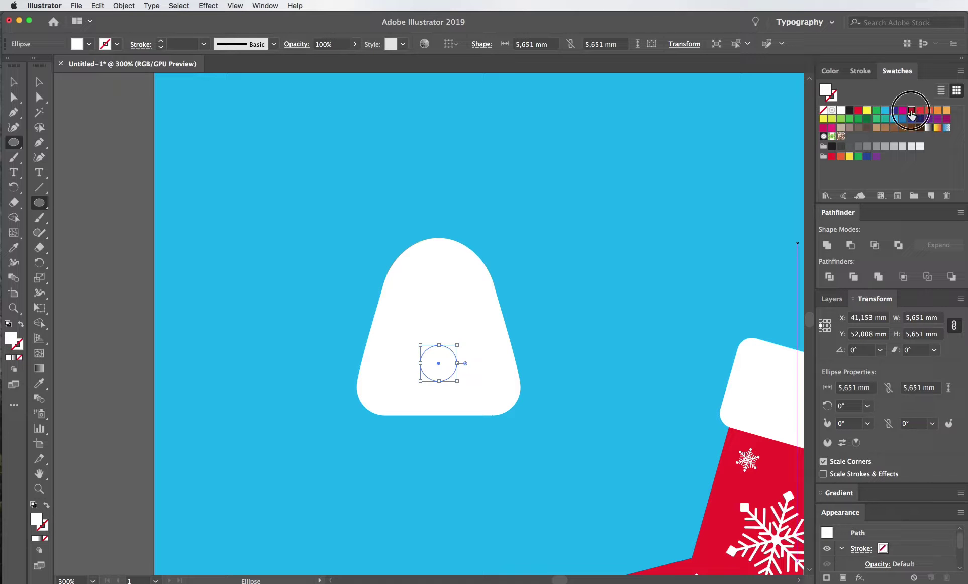
left_click(911, 111)
left_click(38, 82)
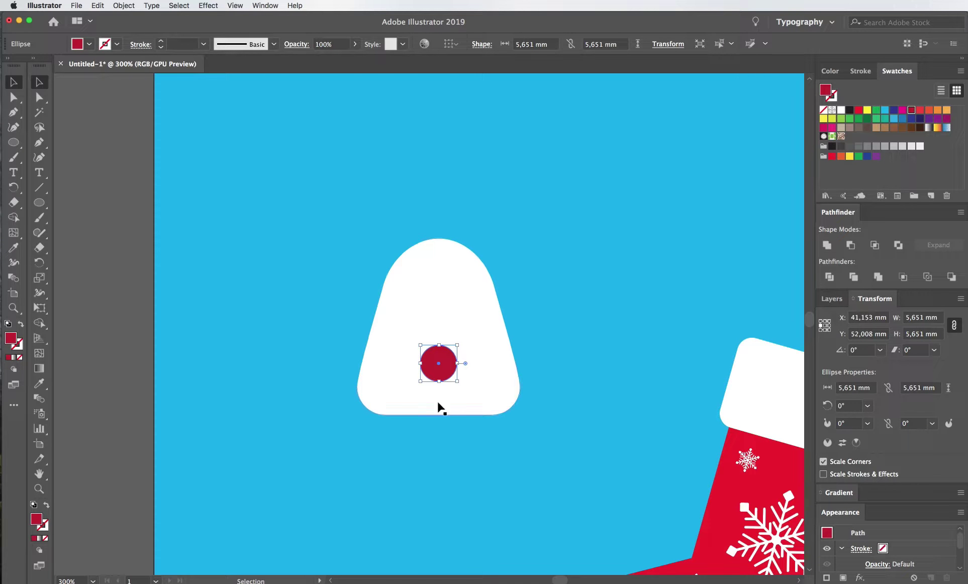
left_click_drag(441, 434, 432, 288)
left_click(506, 234)
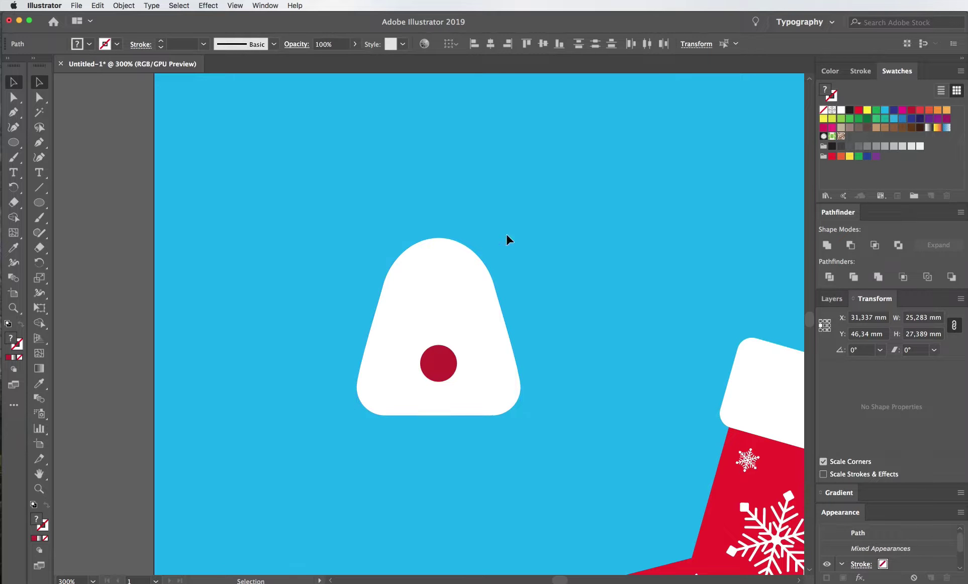
mouse_move(437, 372)
left_mouse_down()
mouse_move(454, 366)
mouse_move(431, 340)
left_mouse_up()
- Copy the small circle right as a second eye, make both eyes black, and group them
scroll(498, 347, "up", 1)
scroll(407, 329, "up", 2)
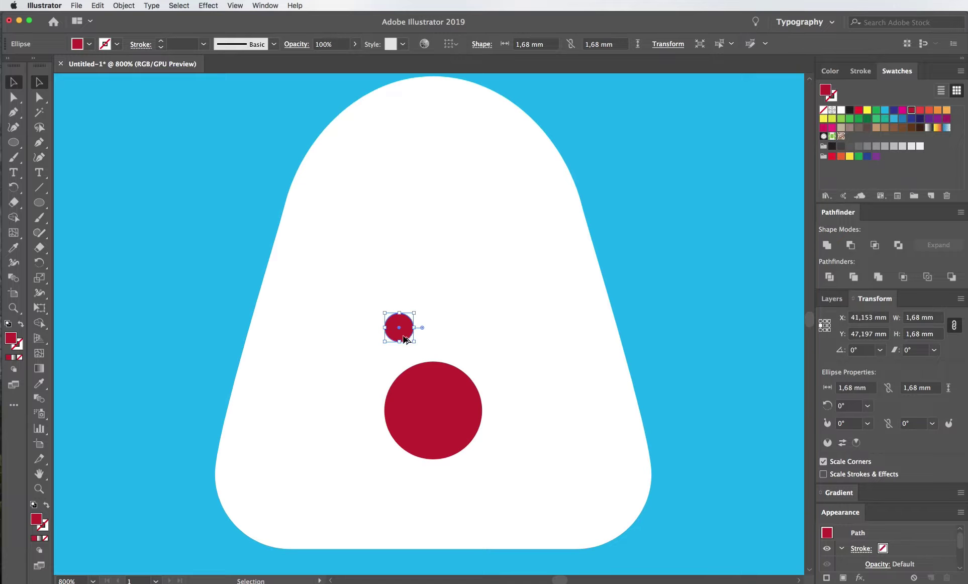
scroll(432, 347, "up", 1)
left_click_drag(383, 320, 515, 335)
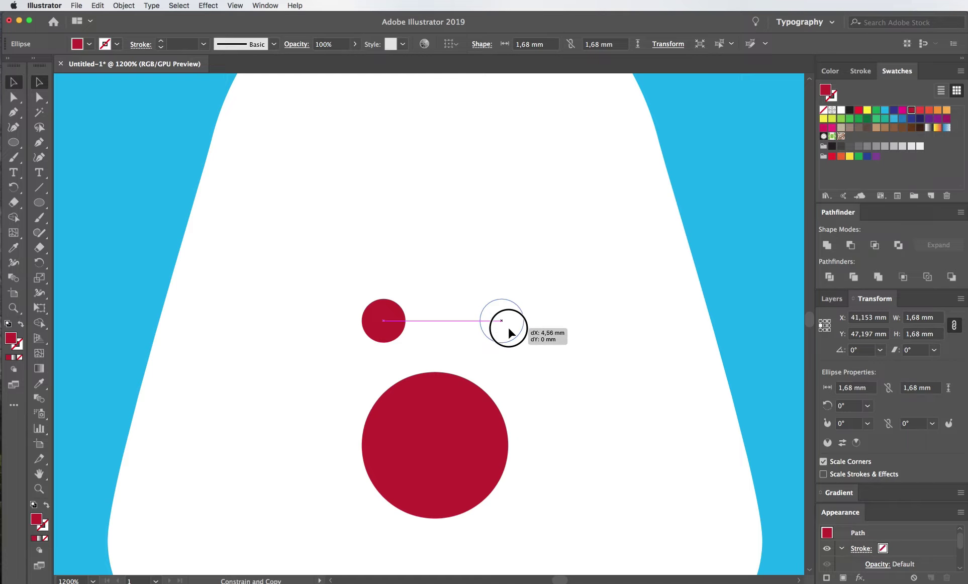
left_click_drag(382, 331, 360, 331)
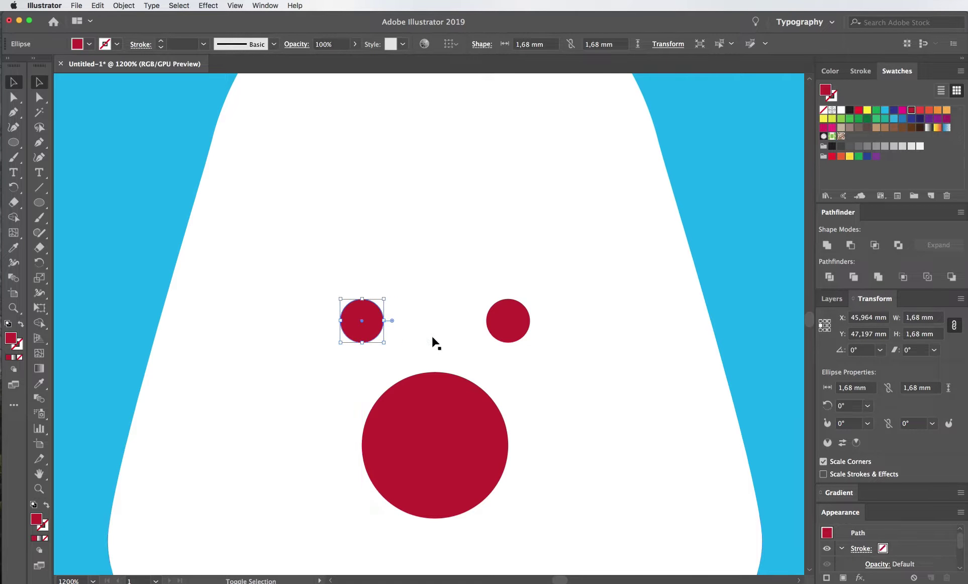
left_click(512, 331, "shift")
left_click(849, 110)
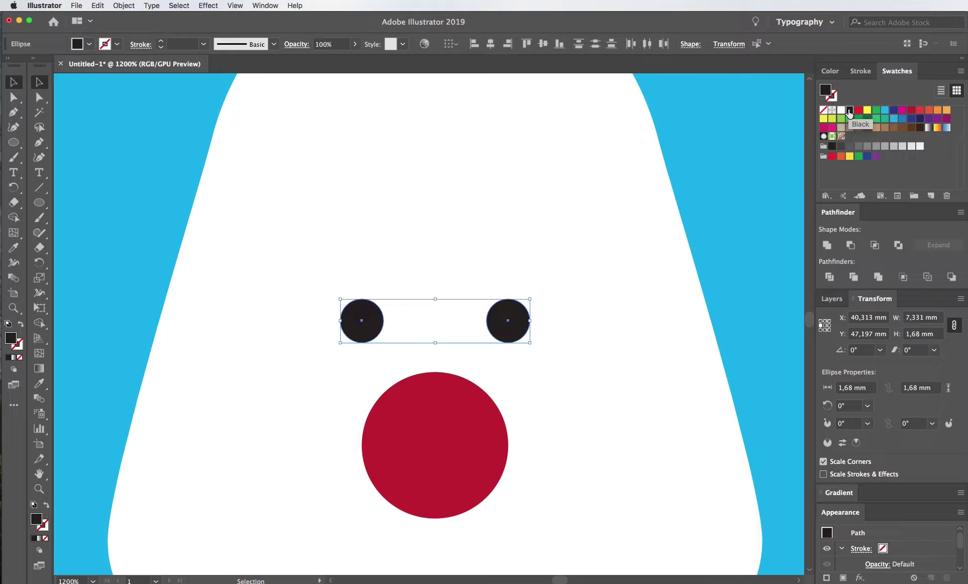
key("ctrl+g")
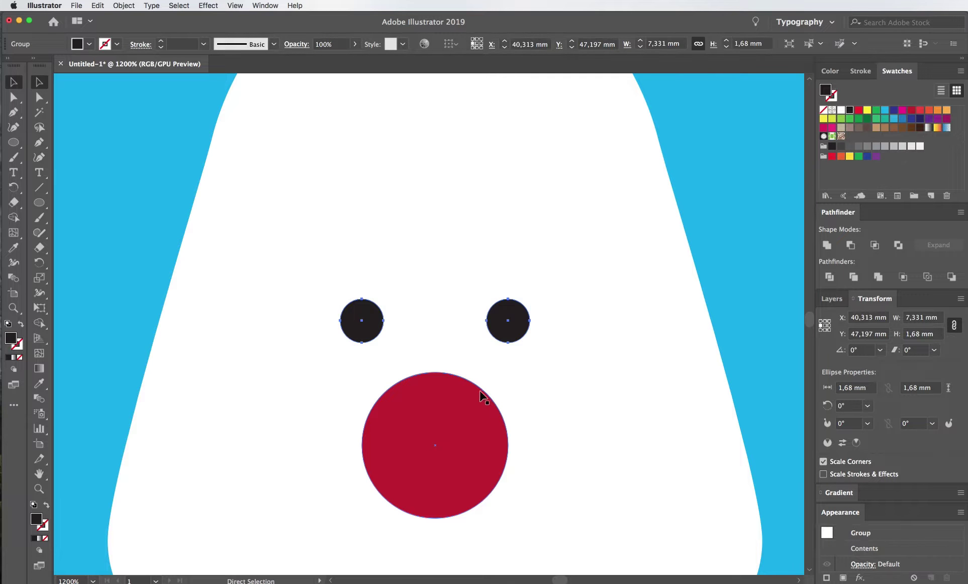
- Check the assembled face shapes and frame the whole head with space above it
scroll(467, 439, "down", 2)
left_click(467, 438)
left_click_drag(259, 266, 546, 485)
left_click(652, 422)
scroll(652, 422, "down", 2)
mouse_move(666, 439)
left_mouse_down()
mouse_move(571, 448)
mouse_move(583, 435)
left_mouse_up()
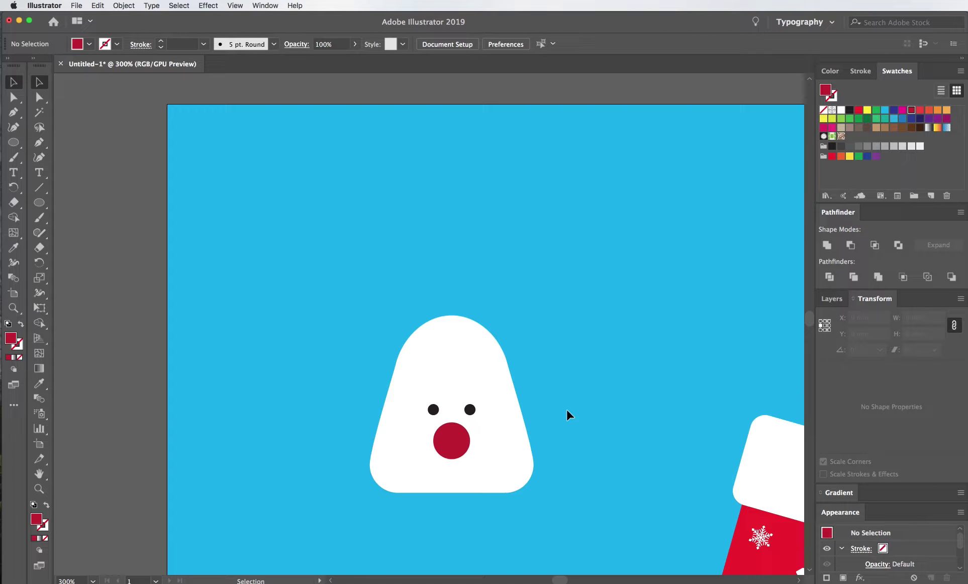
left_click_drag(443, 352, 423, 387)
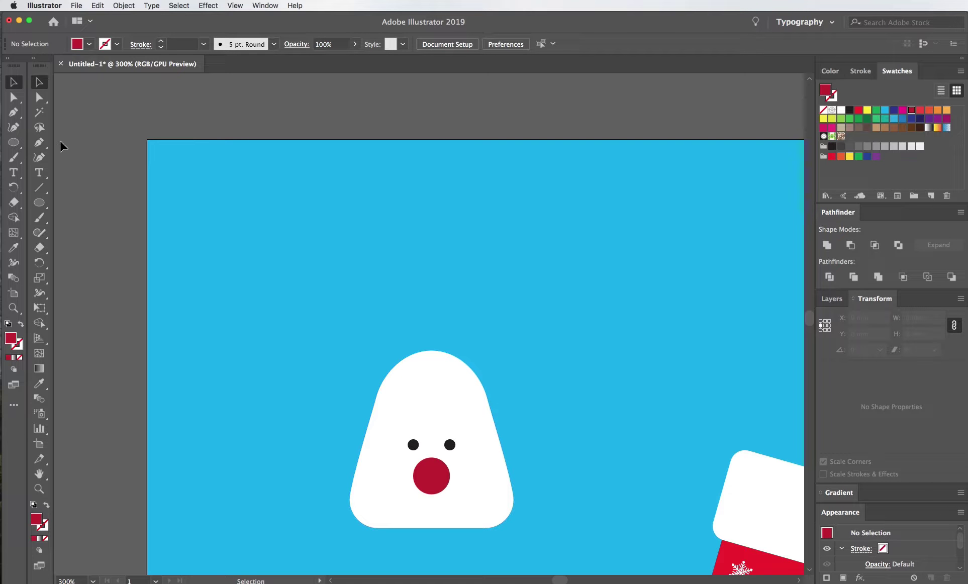
- Draw a tall red rounded bar atop the head and copy it up to the right
left_click_drag(34, 205, 76, 217)
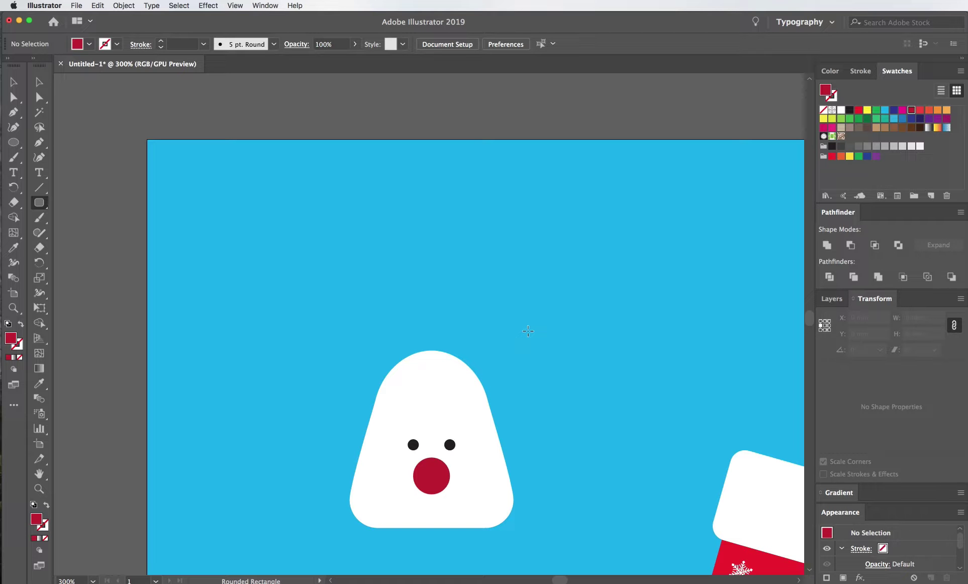
left_click_drag(449, 323, 466, 377)
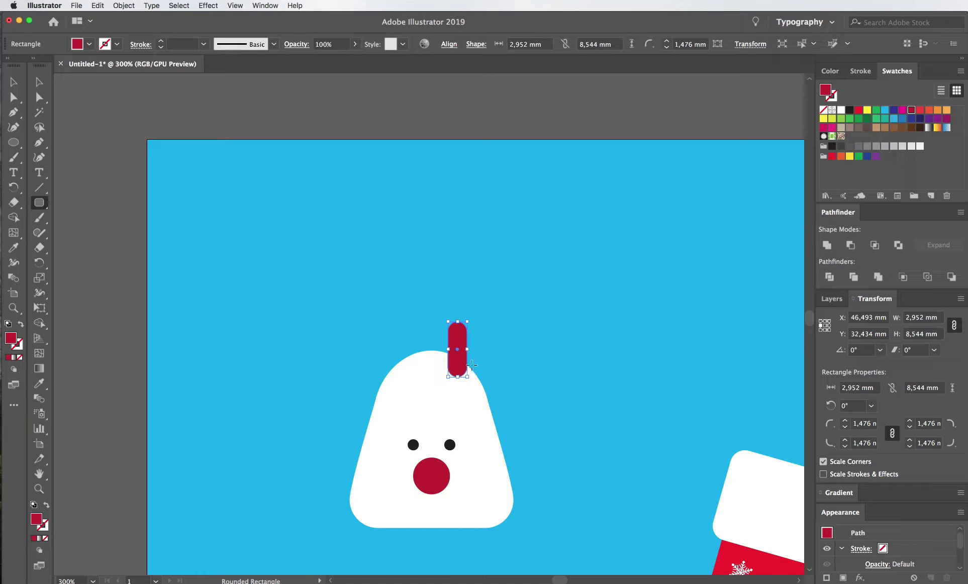
key("v")
left_click(530, 358)
scroll(530, 358, "up", 1)
left_click_drag(436, 347, 453, 297)
mouse_move(470, 260)
left_mouse_down()
mouse_move(498, 281)
mouse_move(471, 310)
left_mouse_up()
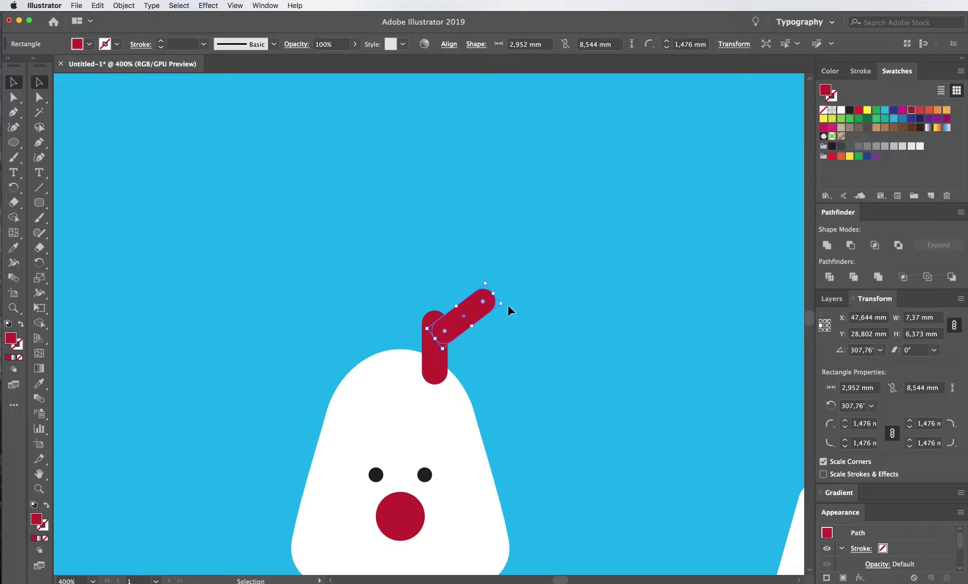
- Rotate the copied bars into angled branches and move them down beside the stem
key("r")
mouse_move(525, 304)
left_mouse_down()
mouse_move(520, 283)
mouse_move(453, 286)
left_mouse_up()
key("v")
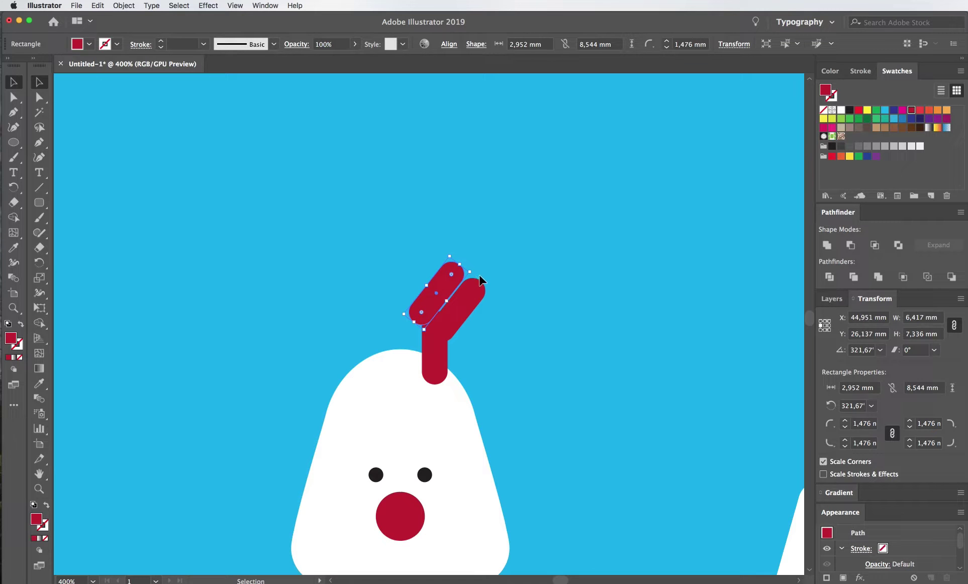
left_click(433, 309)
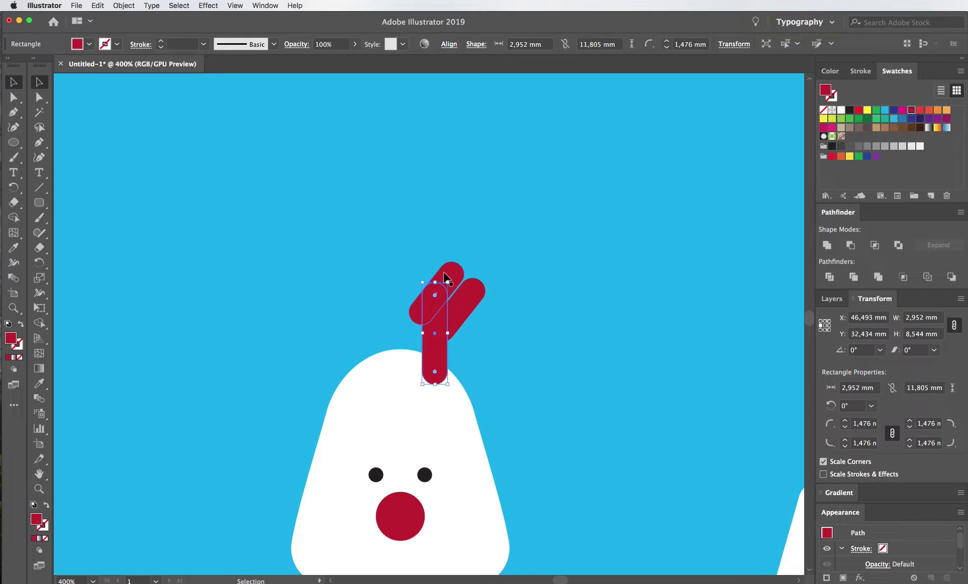
key("r")
mouse_move(448, 242)
left_mouse_down()
mouse_move(446, 280)
mouse_move(423, 312)
left_mouse_up()
key("v")
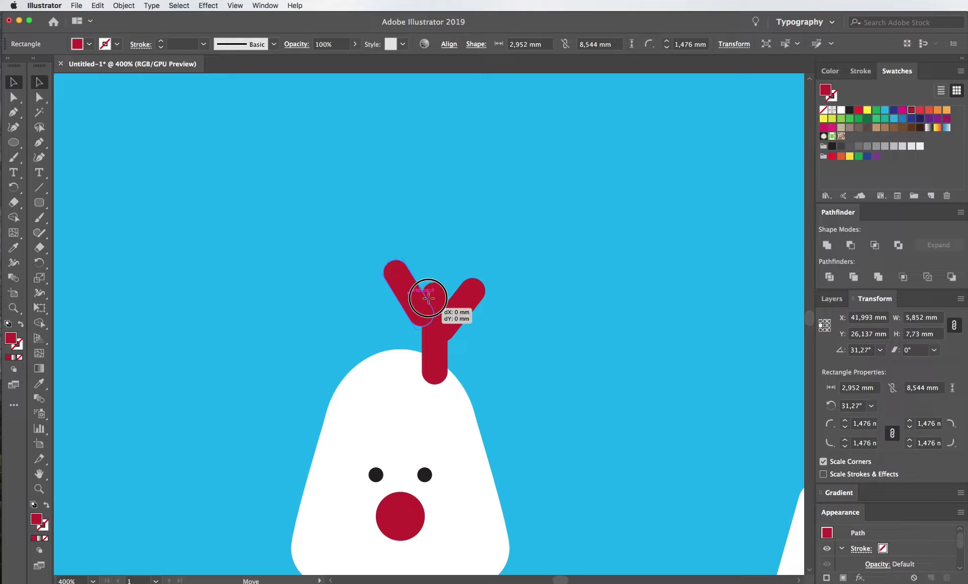
left_click(498, 325)
scroll(497, 325, "left", 2)
left_click_drag(502, 304, 497, 331)
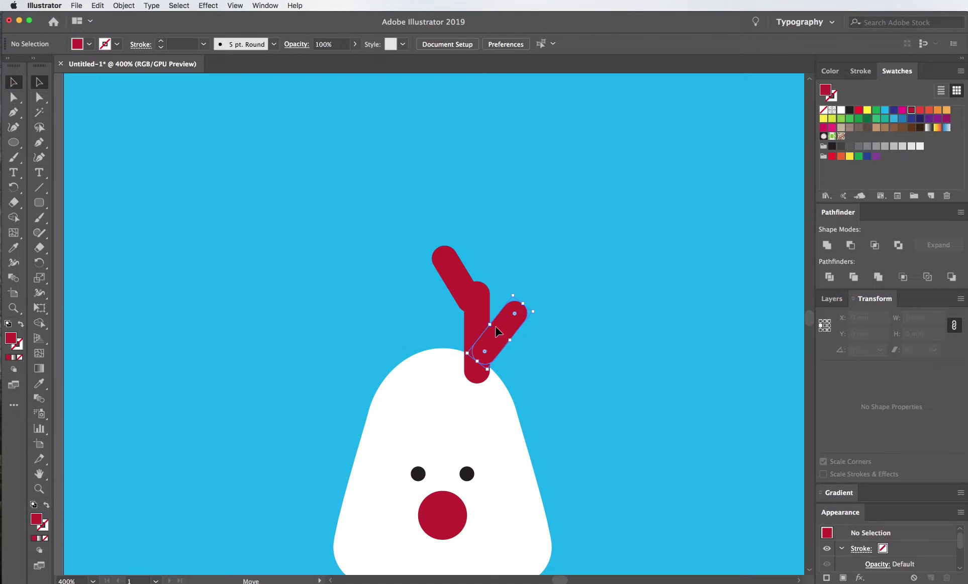
left_click_drag(460, 287, 453, 315)
- Add a resized right branch and narrow the centre stem to 2.33 mm
left_click(477, 302)
mouse_move(508, 322)
left_mouse_down()
mouse_move(507, 264)
mouse_move(497, 290)
mouse_move(523, 331)
left_mouse_up()
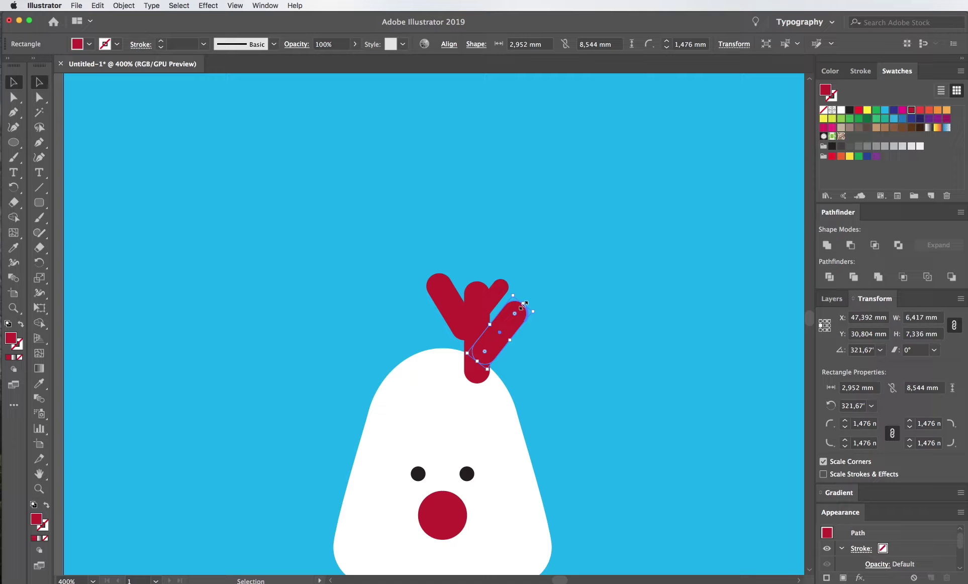
left_click_drag(523, 305, 534, 320)
mouse_move(453, 302)
left_mouse_down()
mouse_move(437, 284)
mouse_move(462, 332)
left_mouse_up()
left_click(577, 338)
left_click(477, 301)
left_click(558, 332)
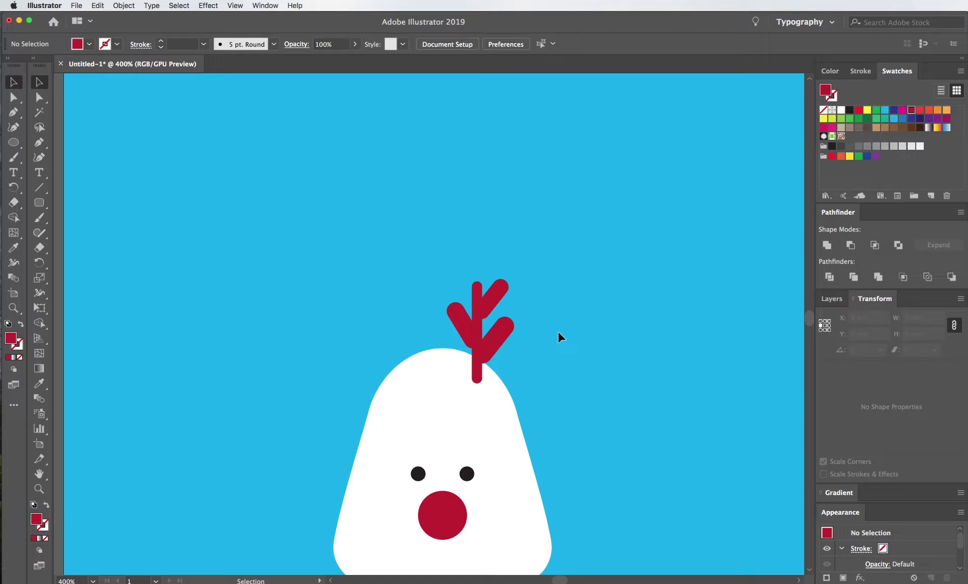
left_click(471, 342)
left_click_drag(464, 333, 467, 332)
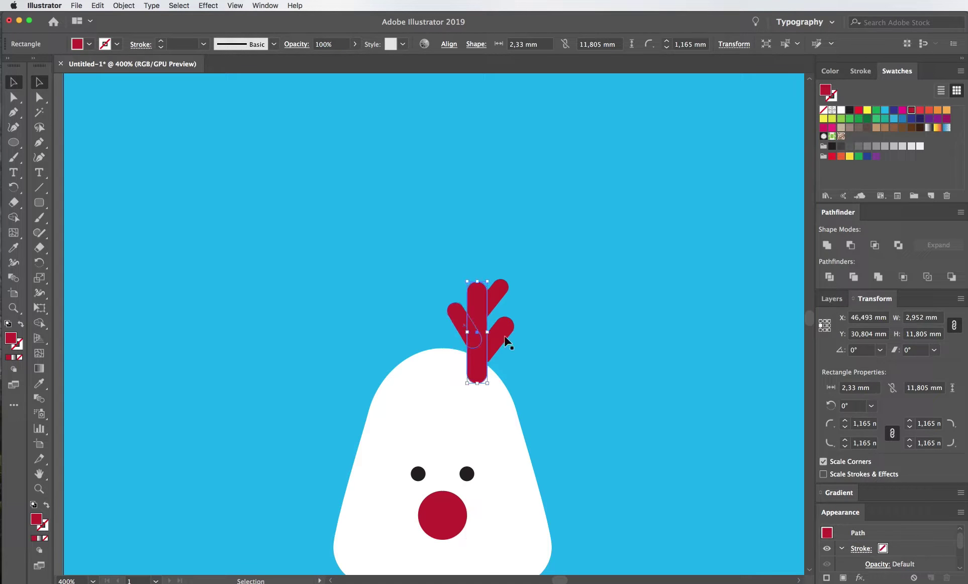
left_click(559, 337)
- Move the right branch down-left onto the stem and check the antler pieces
left_click(498, 286)
left_click(557, 301)
mouse_move(503, 298)
left_mouse_down()
mouse_move(484, 297)
mouse_move(471, 329)
mouse_move(492, 335)
left_mouse_up()
left_click(473, 302)
left_click(562, 330)
left_click(496, 342)
left_click(526, 347)
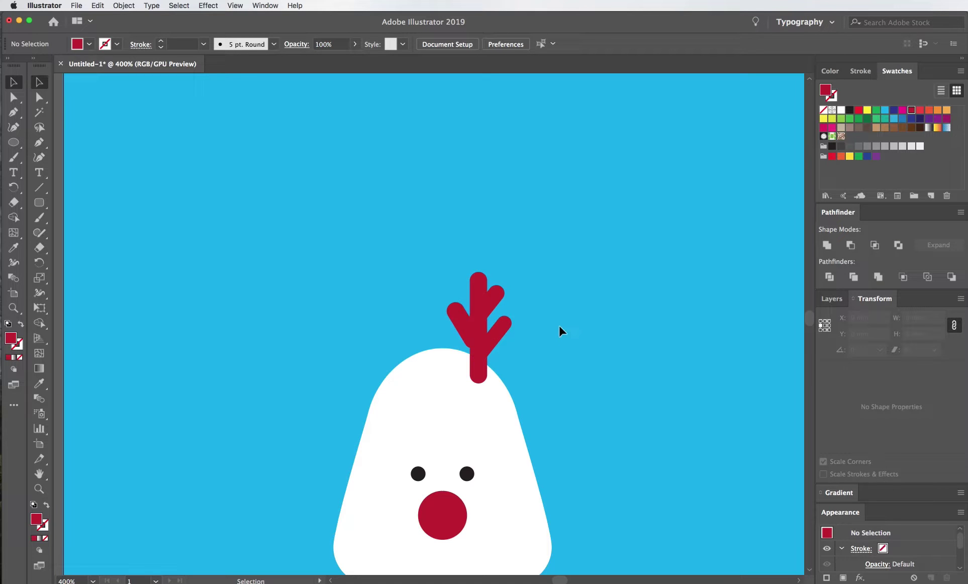
scroll(559, 325, "down", 1)
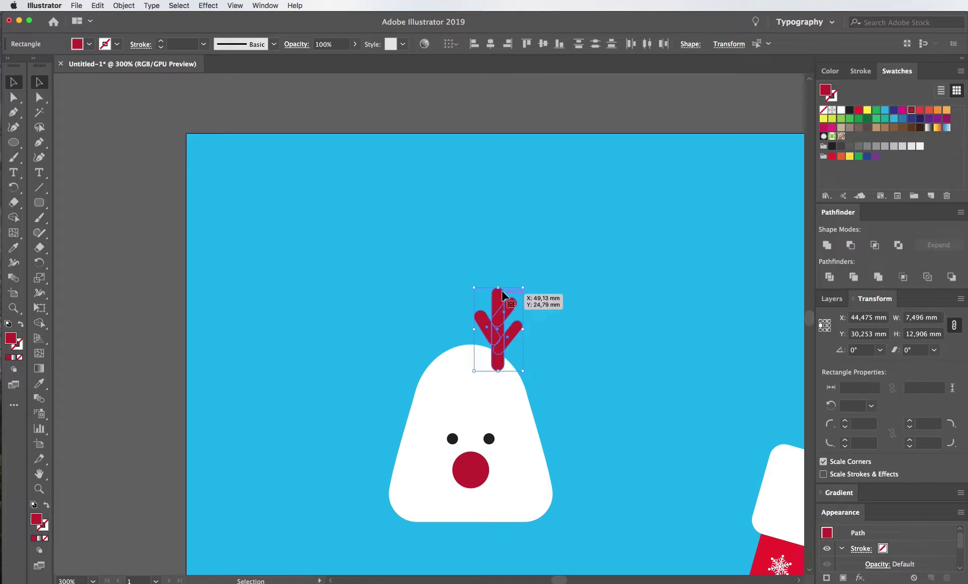
- Group the antler pieces and rotate the antler to lean right
left_click_drag(492, 310, 497, 260)
key("ctrl+g")
key("r")
left_click_drag(541, 299, 580, 329)
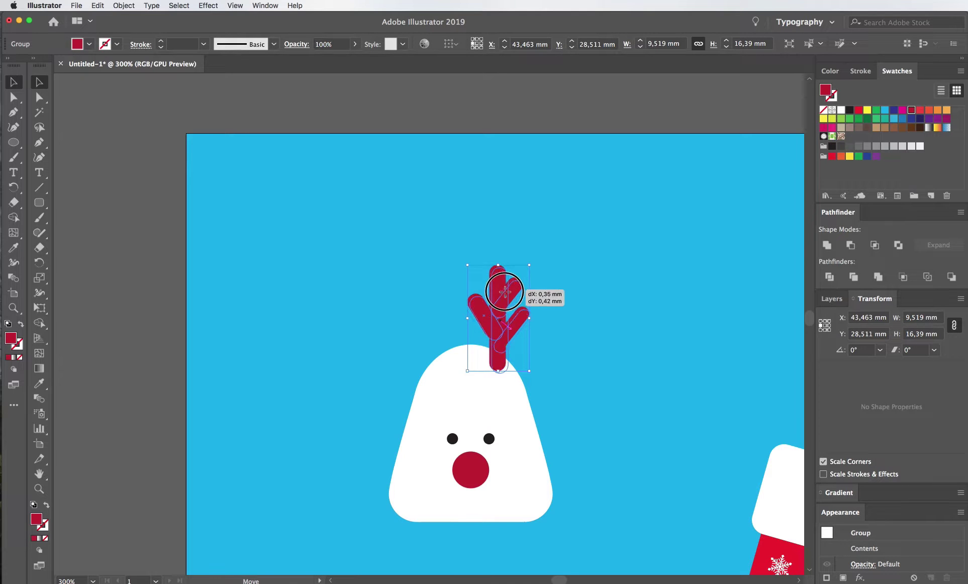
key("v")
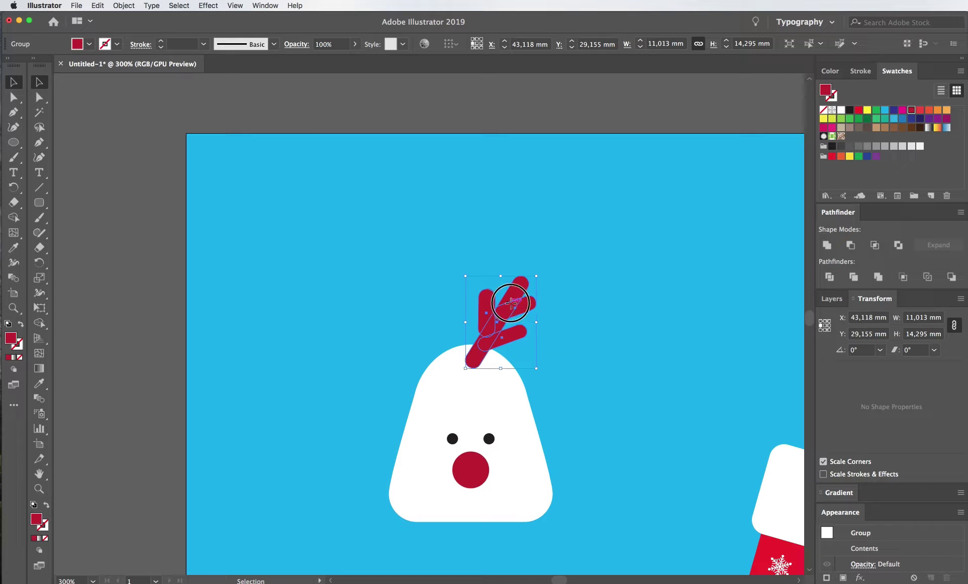
left_click(547, 303)
scroll(538, 297, "up", 2)
- Inside the antler group, add a short top branch and lengthen the tall branch downward
double_click(479, 371)
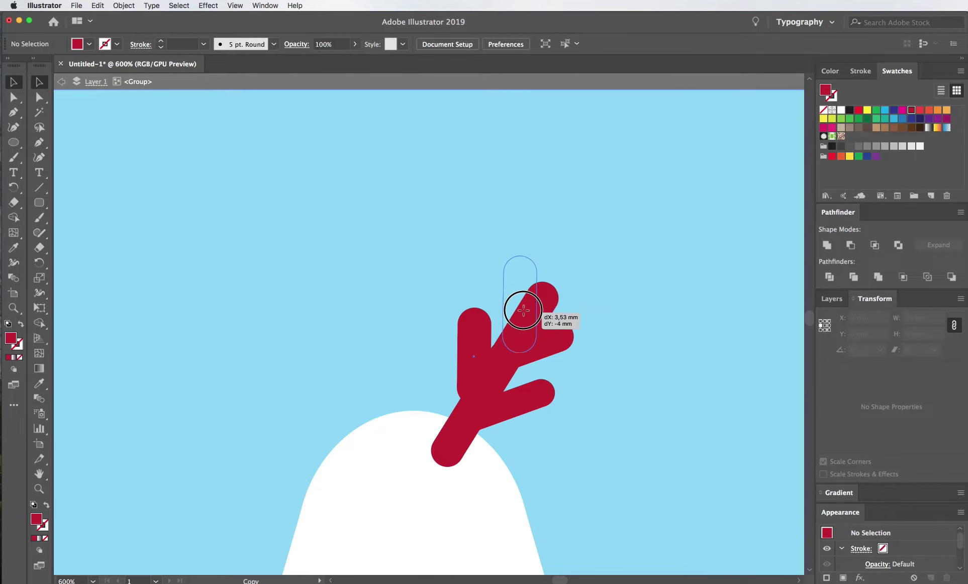
left_click_drag(479, 371, 527, 315)
left_click_drag(524, 251, 526, 279)
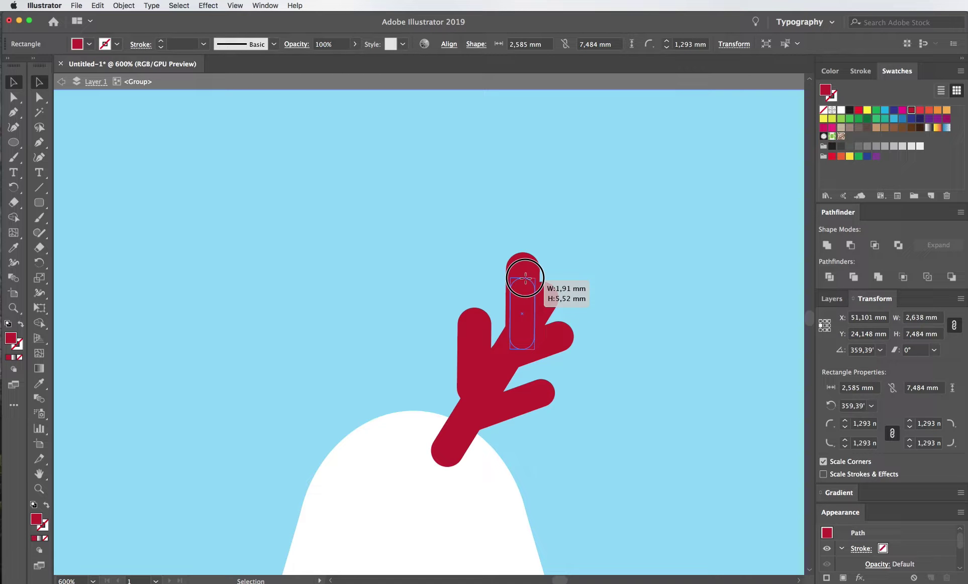
left_click_drag(523, 322, 516, 306)
left_click(473, 388)
left_click_drag(473, 404, 475, 417)
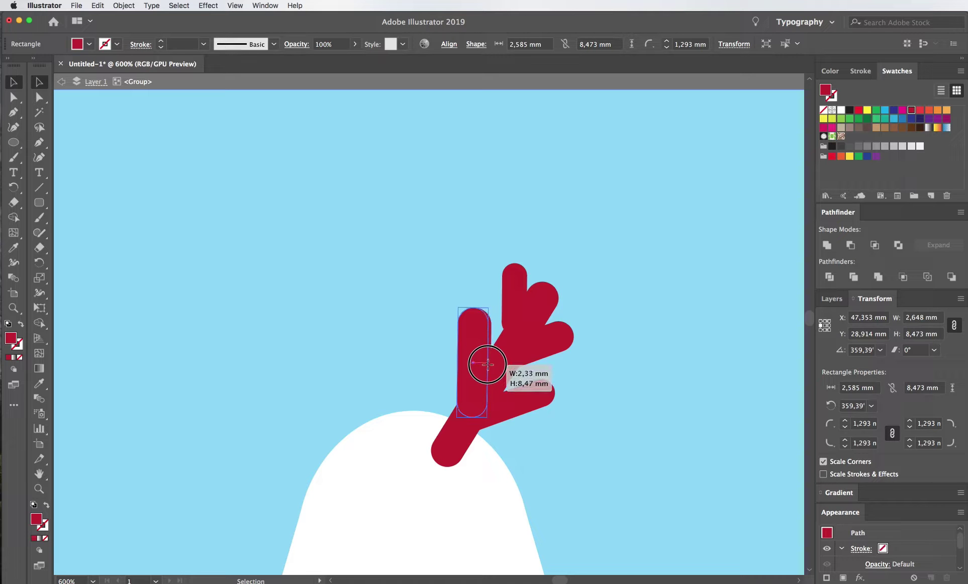
left_click(616, 378)
left_click(514, 309)
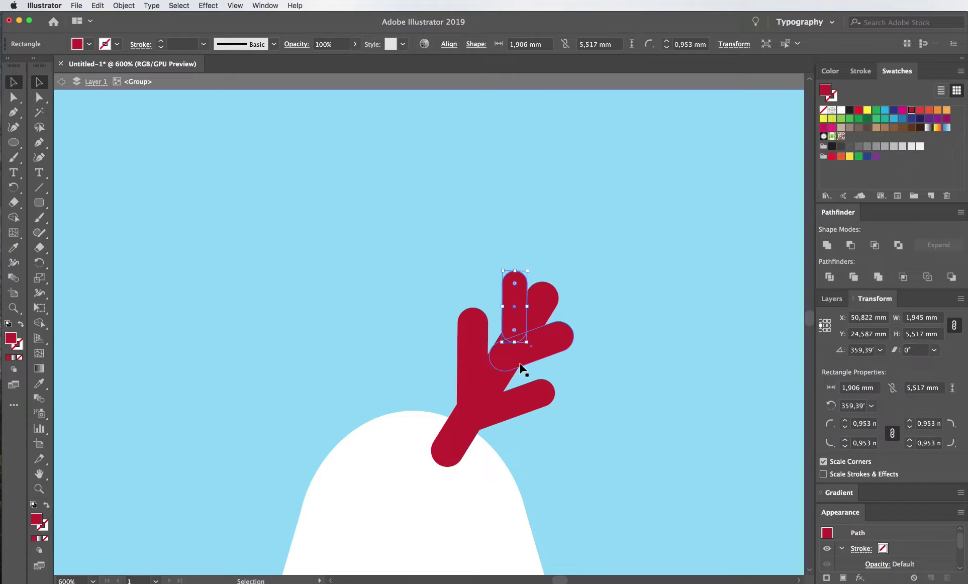
left_click(590, 363)
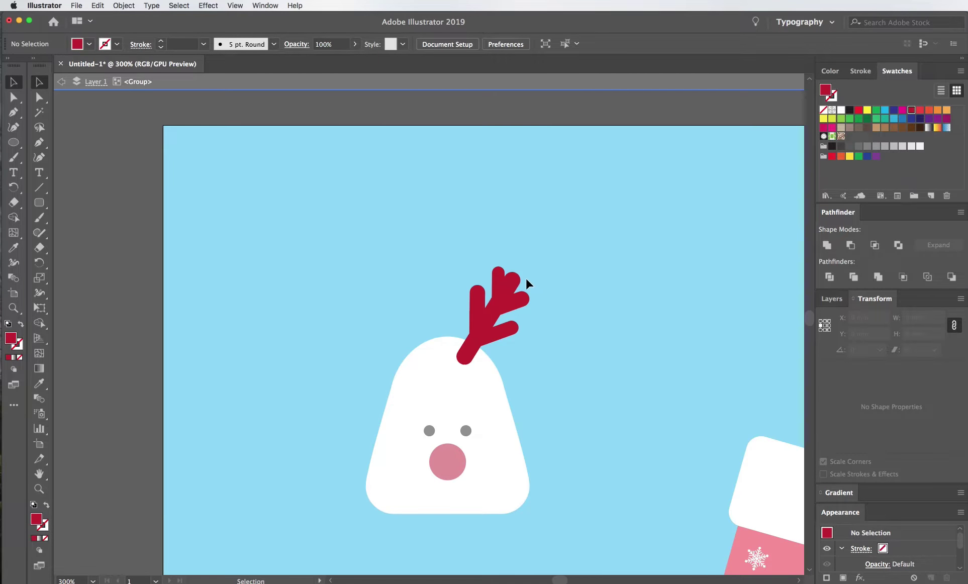
- Send the diagonal stem behind the branches and reposition the small top branch
left_click(503, 278)
left_click(482, 315, "ctrl")
key("ctrl+shift+bracketleft")
left_click(661, 351)
left_click(548, 241)
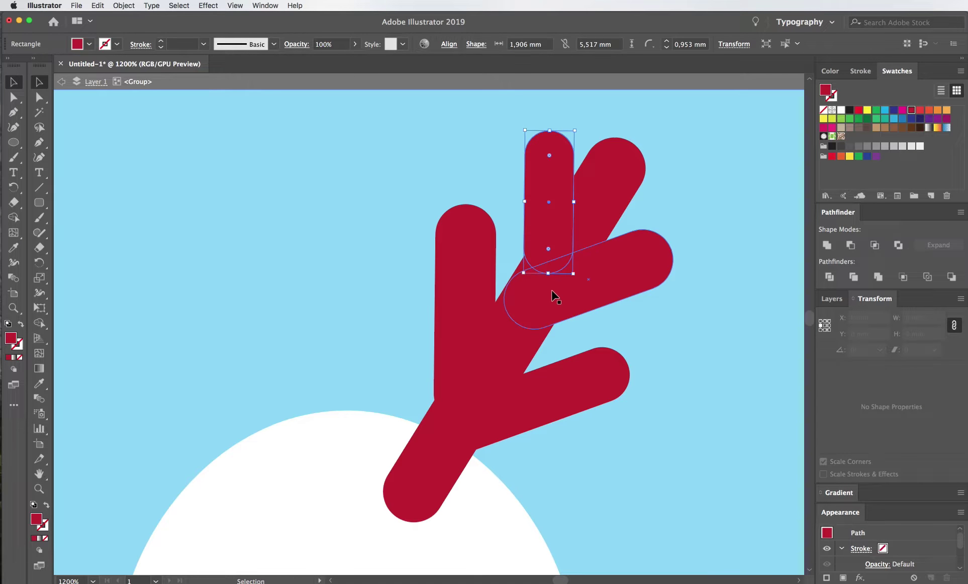
left_click_drag(556, 297, 554, 266)
left_click(644, 346)
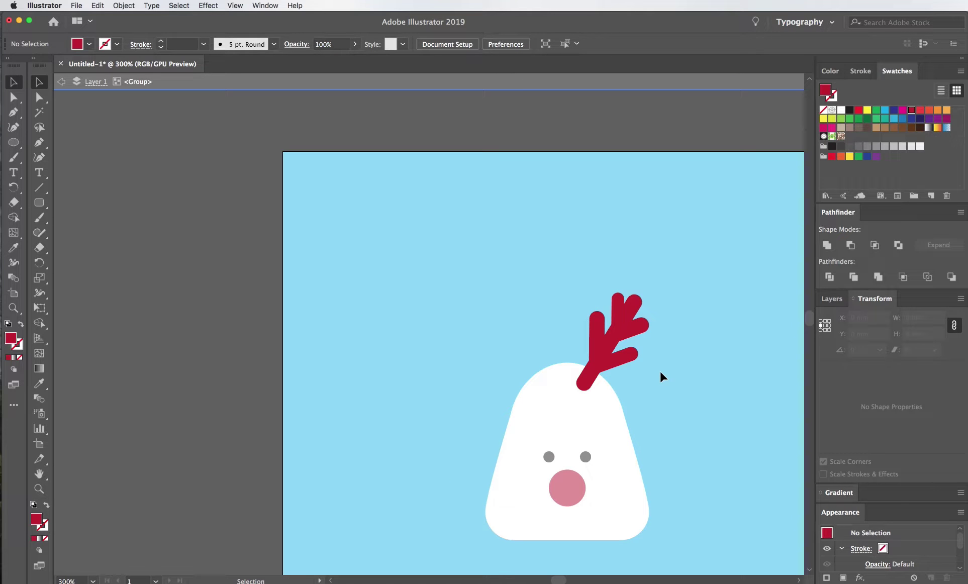
- Fine-tune the upper right branch angle, then exit the group and select the reindeer head
left_click(639, 328)
left_click(648, 346, "ctrl")
left_click(628, 314, "ctrl")
left_click(598, 301, "ctrl")
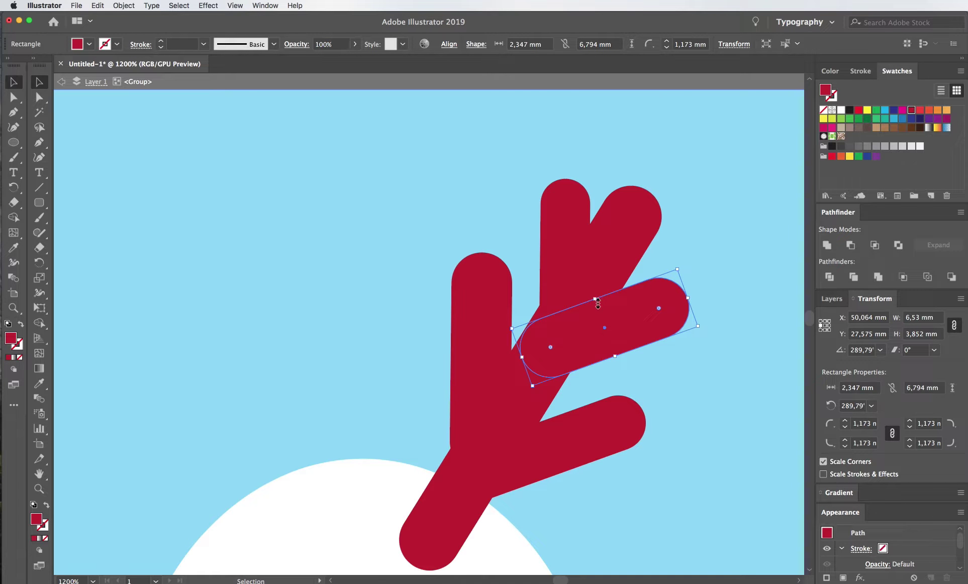
left_click_drag(596, 301, 600, 298)
left_click(685, 372)
left_click(685, 372, "ctrl+alt")
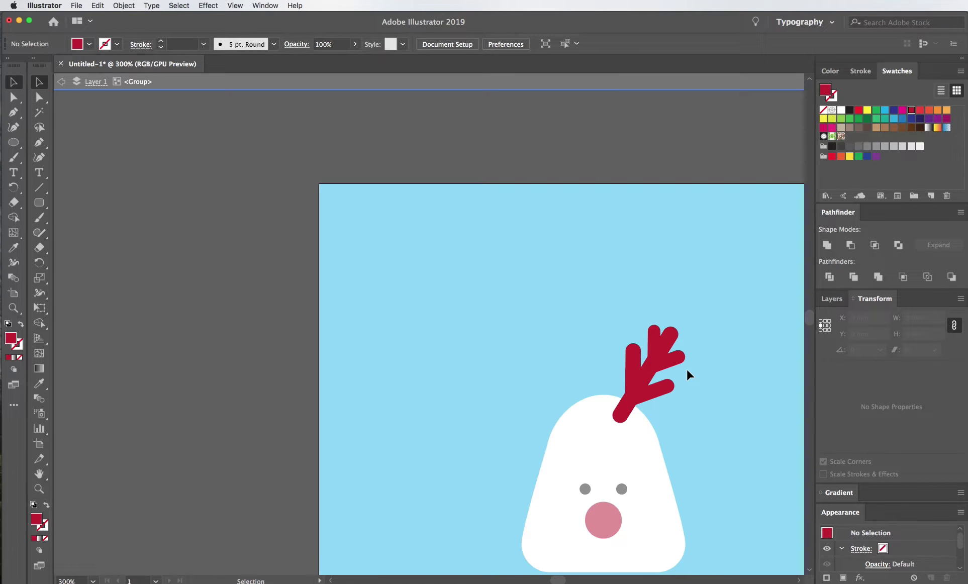
double_click(692, 380)
mouse_move(692, 381)
left_mouse_down()
mouse_move(494, 284)
mouse_move(378, 319)
left_mouse_up()
left_click(441, 317)
right_click(359, 286)
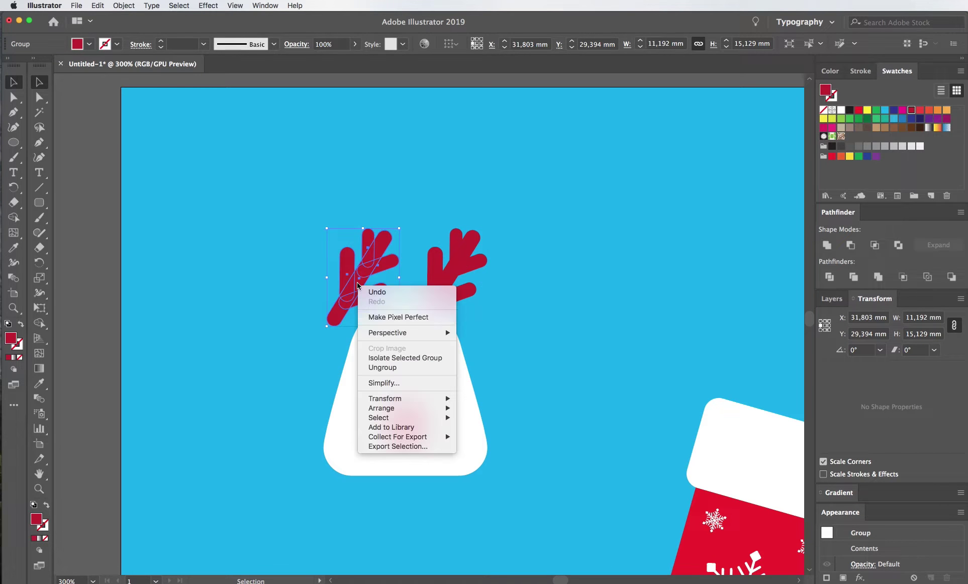
- Reflect the copied antler vertically, nudge it left, and centre both antlers over the head
mouse_move(385, 399)
left_click(514, 434)
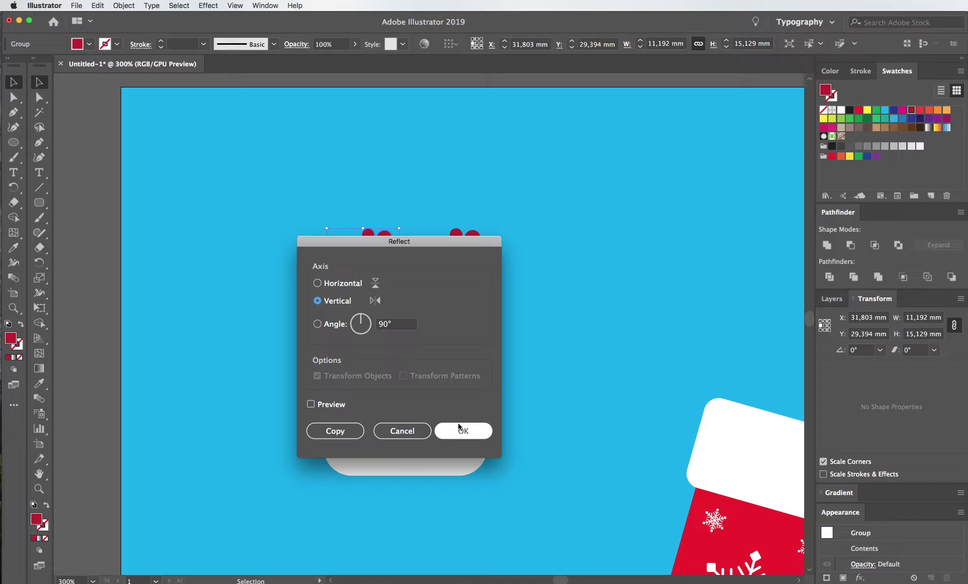
left_click(459, 428)
key("Left")
key("Left")
key("Left")
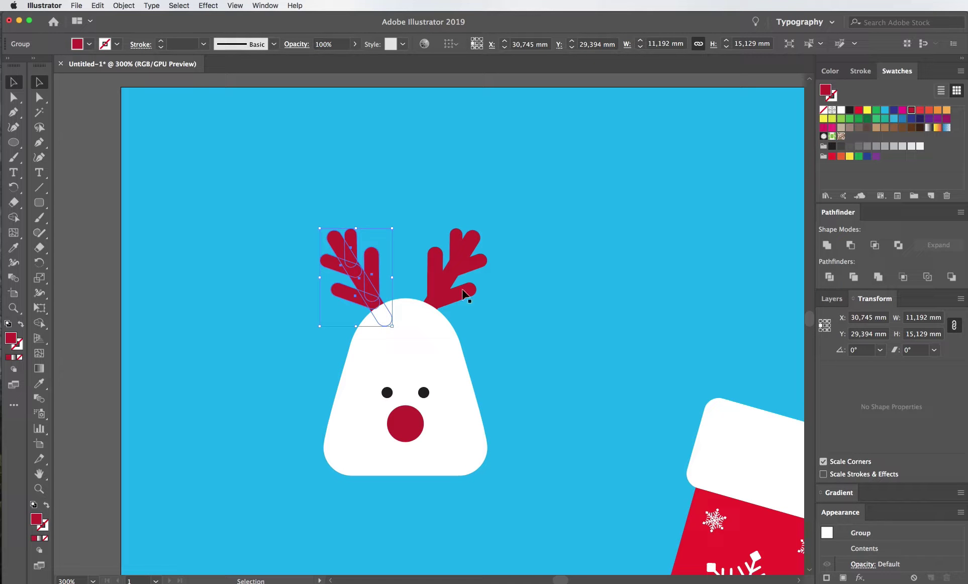
left_click(443, 296, "shift")
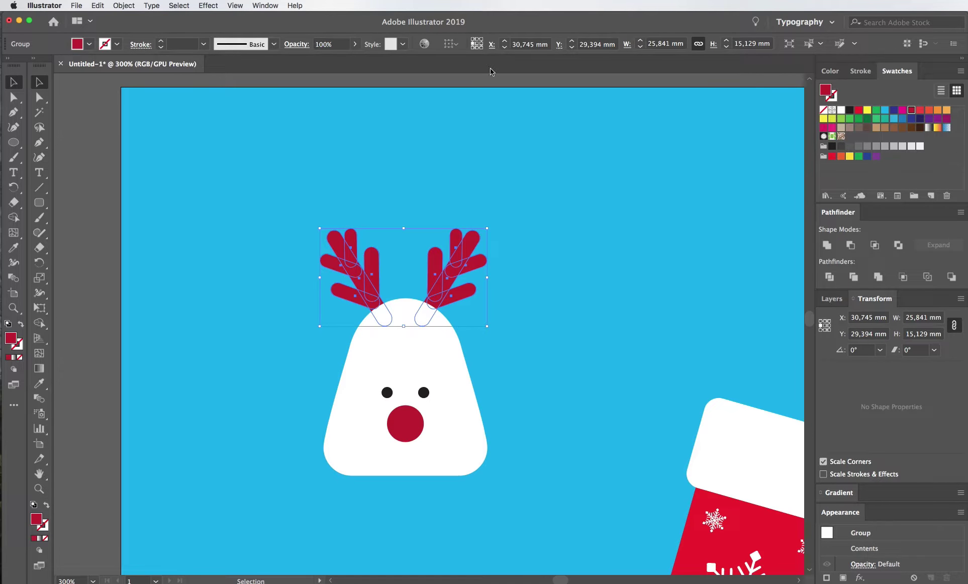
left_click(417, 424, "shift")
left_click(490, 45)
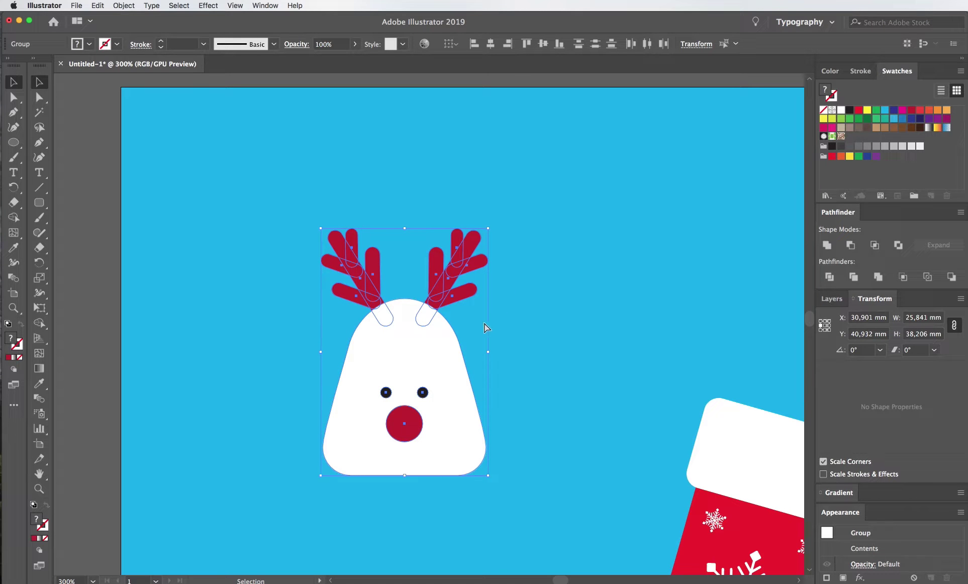
left_click(532, 361)
scroll(532, 361, "down", 5)
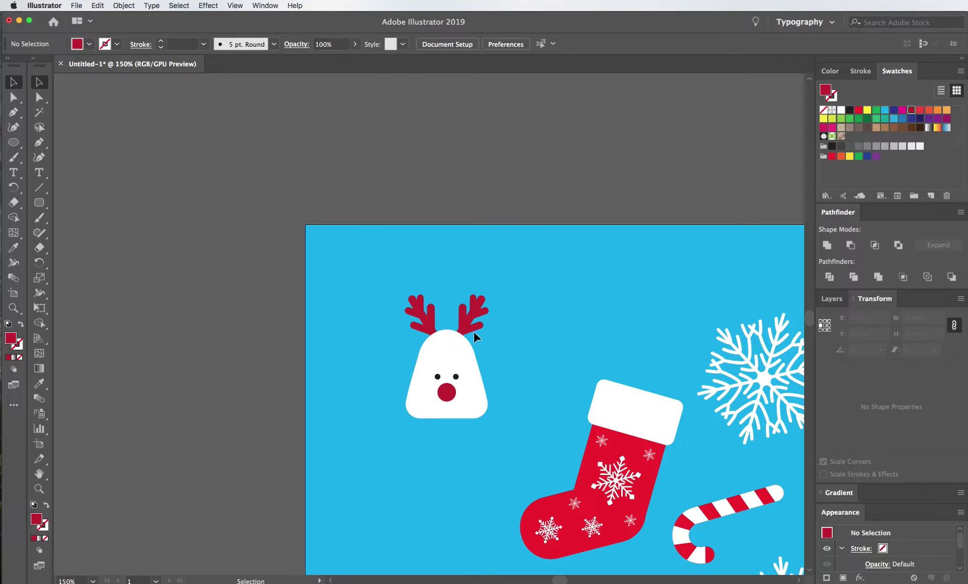
scroll(476, 337, "up", 5)
left_click_drag(39, 202, 81, 217)
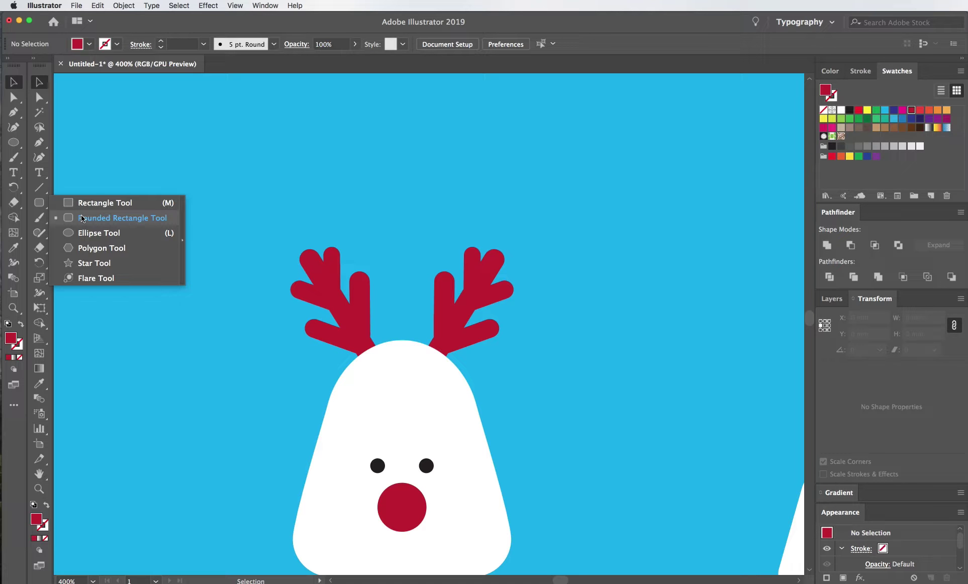
- Draw an ellipse, raise its top anchor into a point, and place the leaf on the right antler
left_click(99, 233)
mouse_move(402, 173)
left_mouse_down()
mouse_move(456, 251)
mouse_move(452, 263)
left_mouse_up()
key("a")
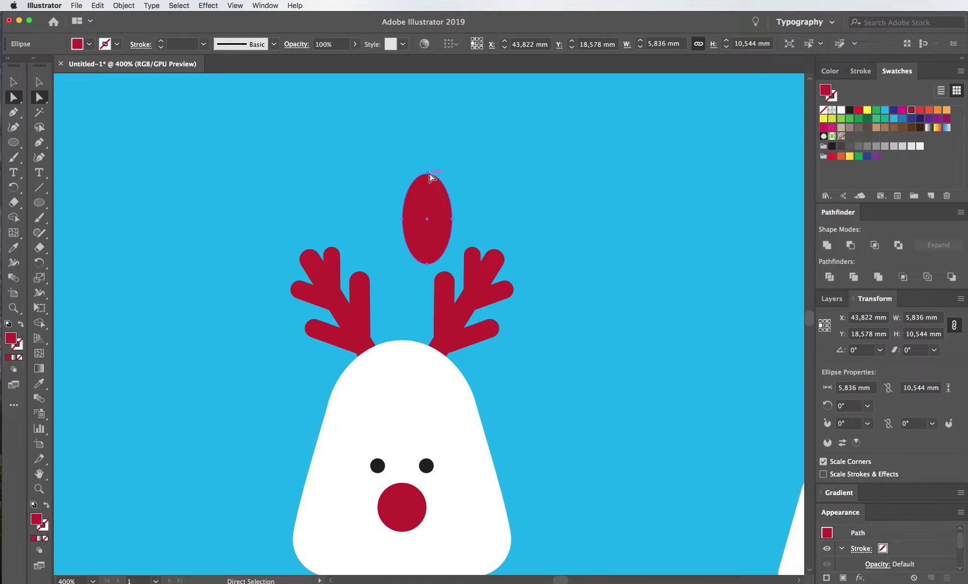
left_click(427, 174)
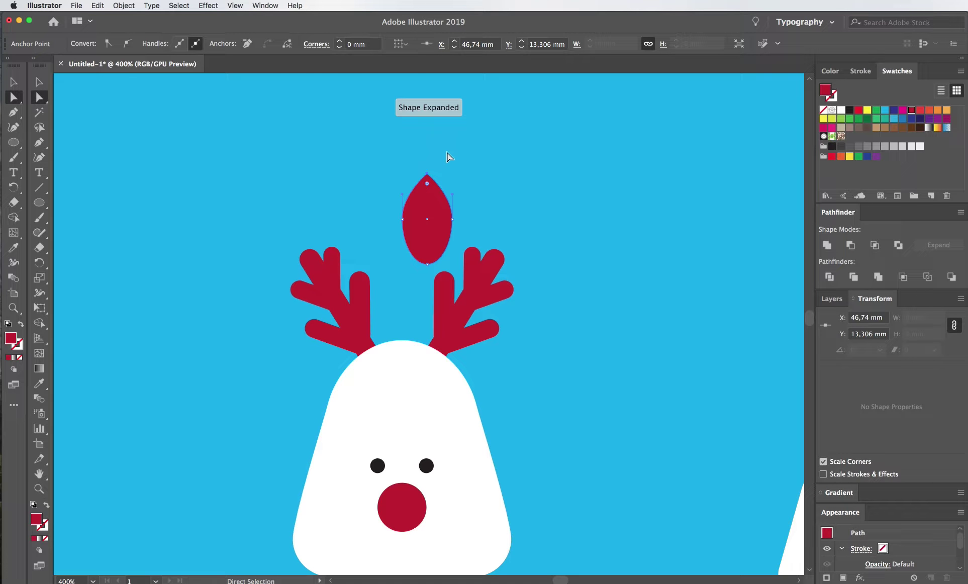
key("Up")
key("Up")
key("Up")
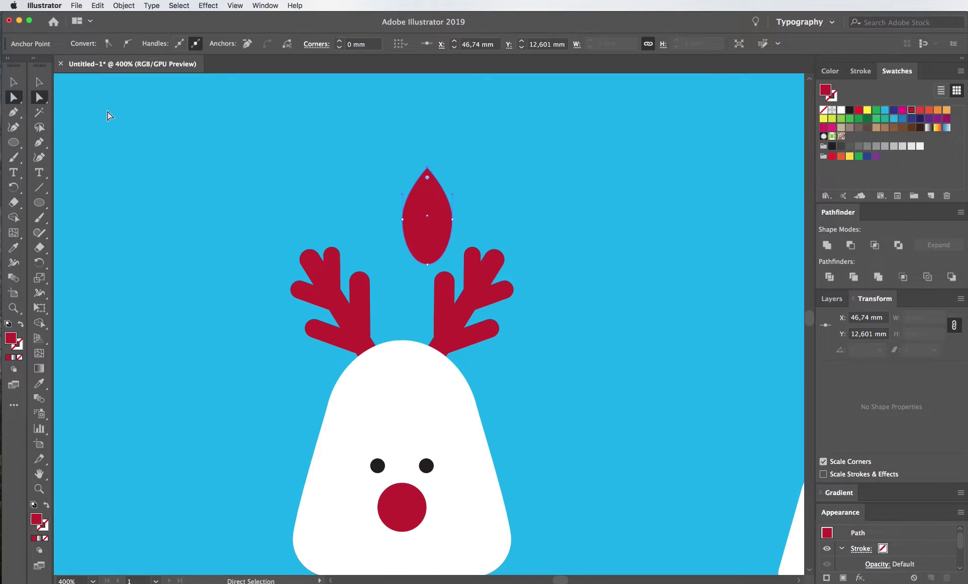
left_click(14, 82)
left_click_drag(447, 229, 480, 308)
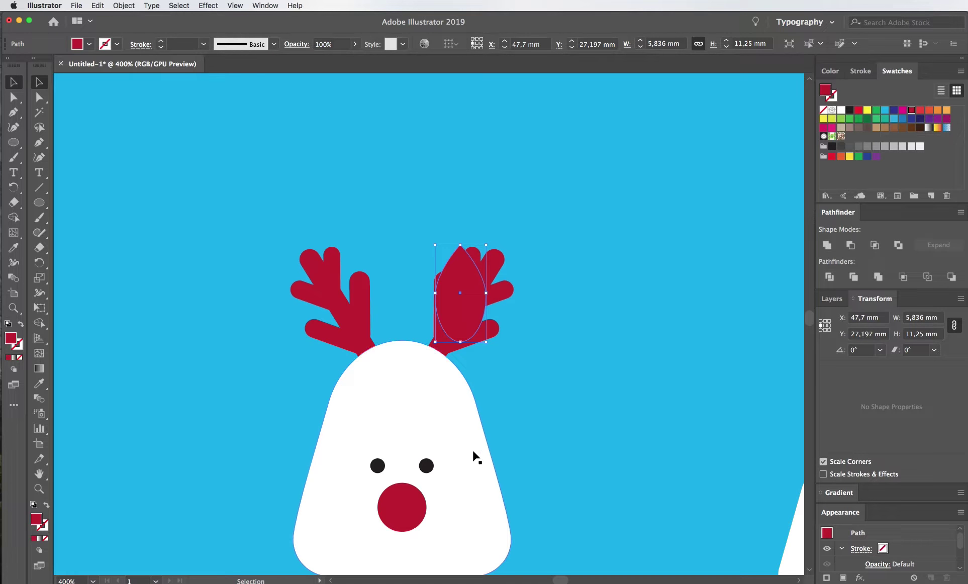
double_click(473, 455)
- Fill the reindeer head with a pale peach from the Color Picker and drag the red leaf beside it
key("a")
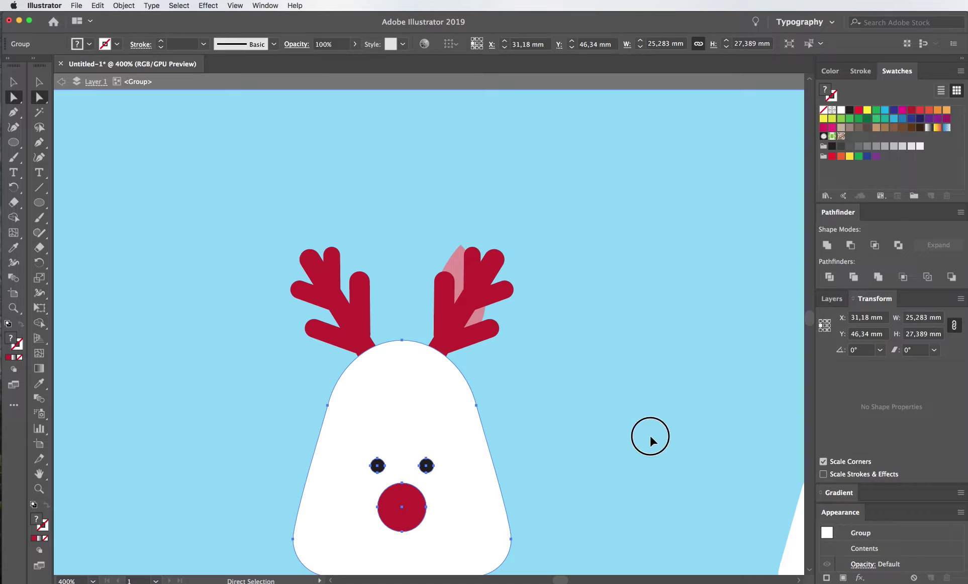
key("Escape")
left_click(443, 404)
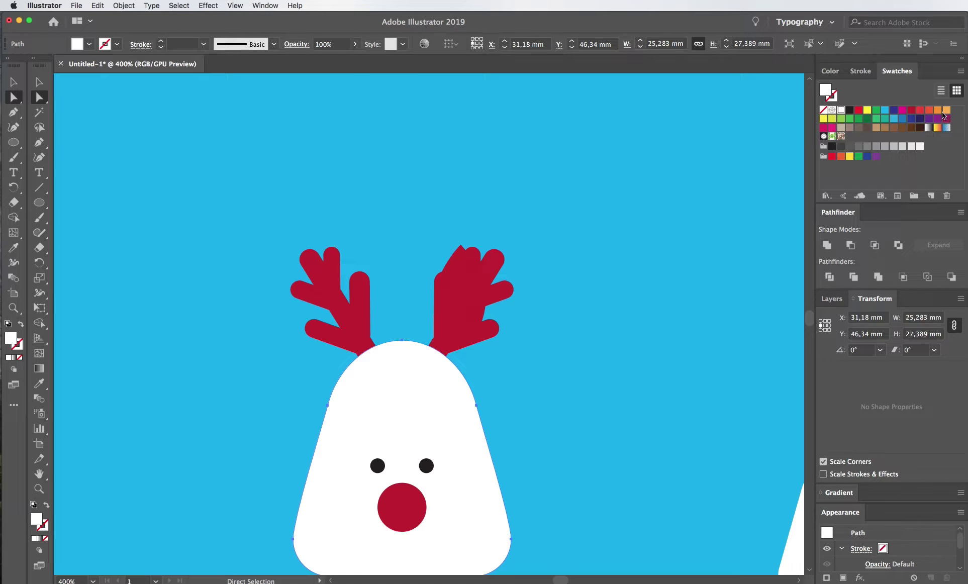
left_click(831, 127)
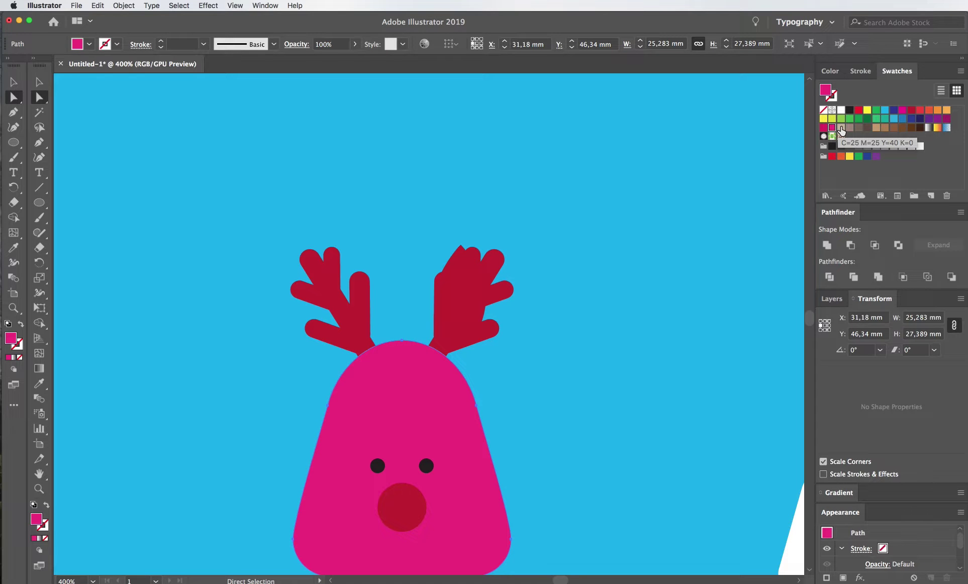
double_click(35, 519)
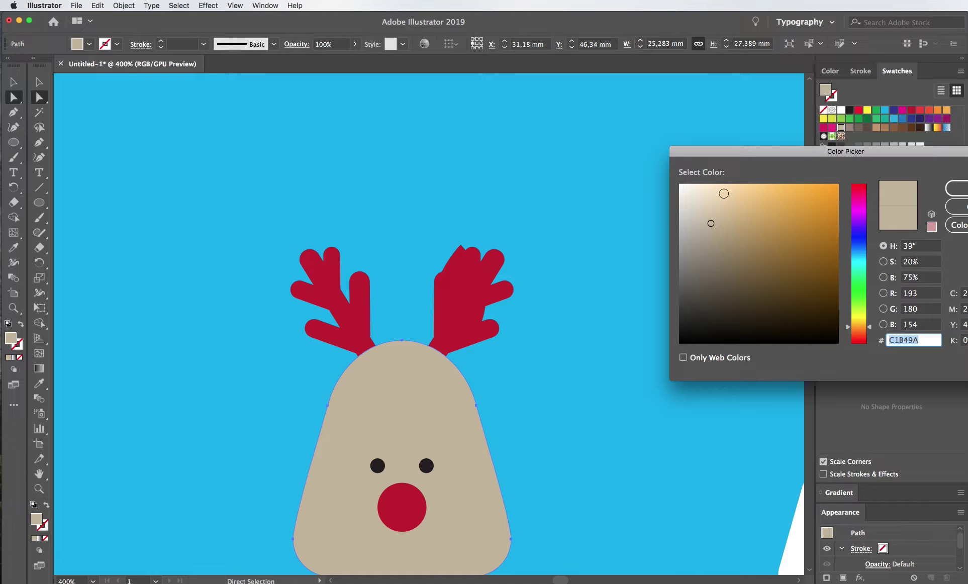
left_click_drag(751, 148, 647, 149)
left_click(623, 186)
left_click(873, 186)
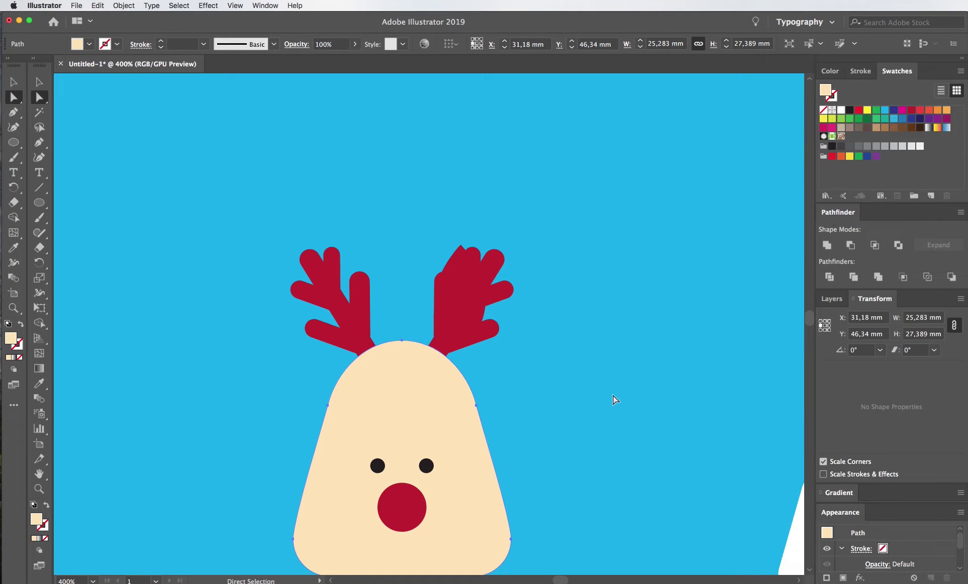
left_click(577, 371)
left_click_drag(503, 363, 546, 444)
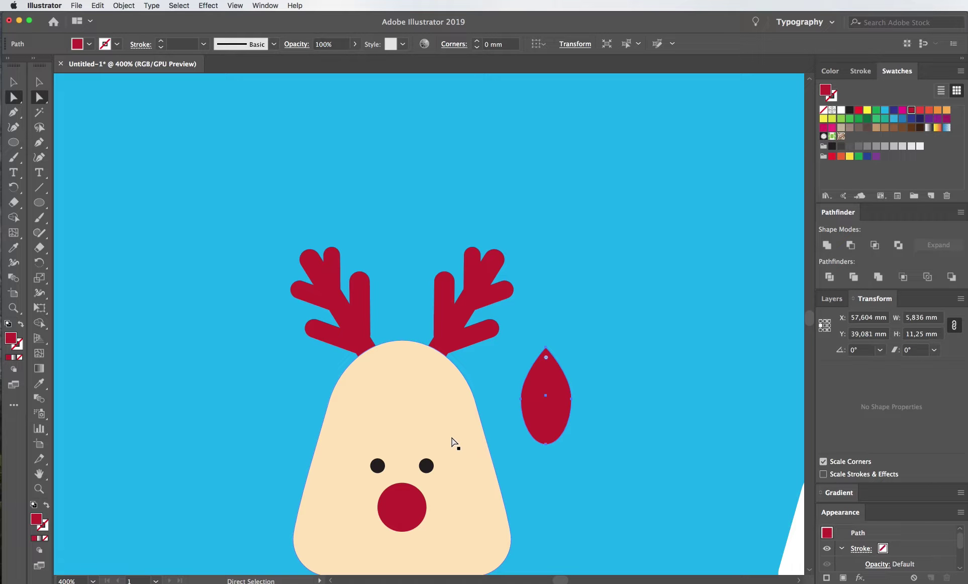
- Turn the red leaf cream by sampling the head colour and lightening it
key("i")
left_click(452, 423)
key("a")
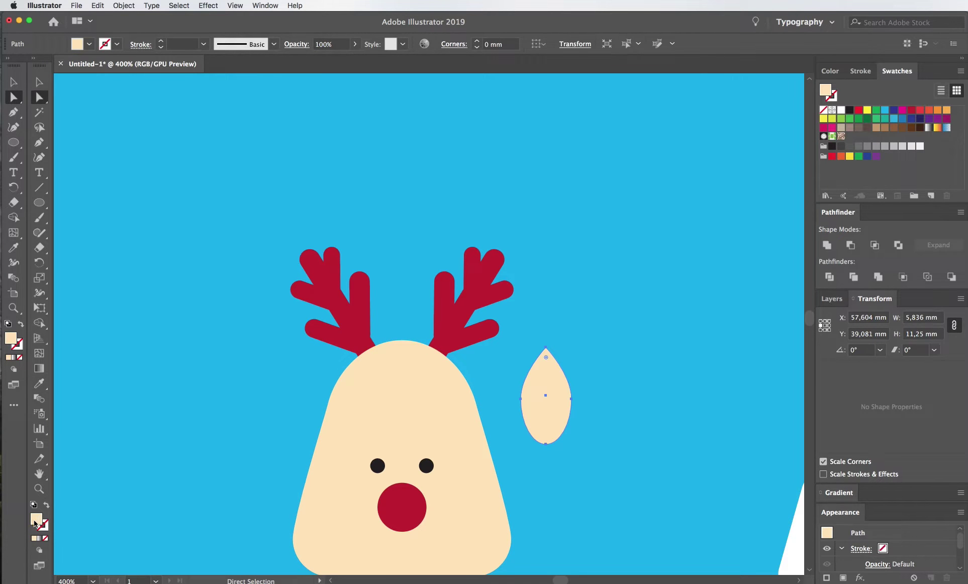
double_click(36, 520)
left_click_drag(623, 182, 589, 185)
left_click(878, 185)
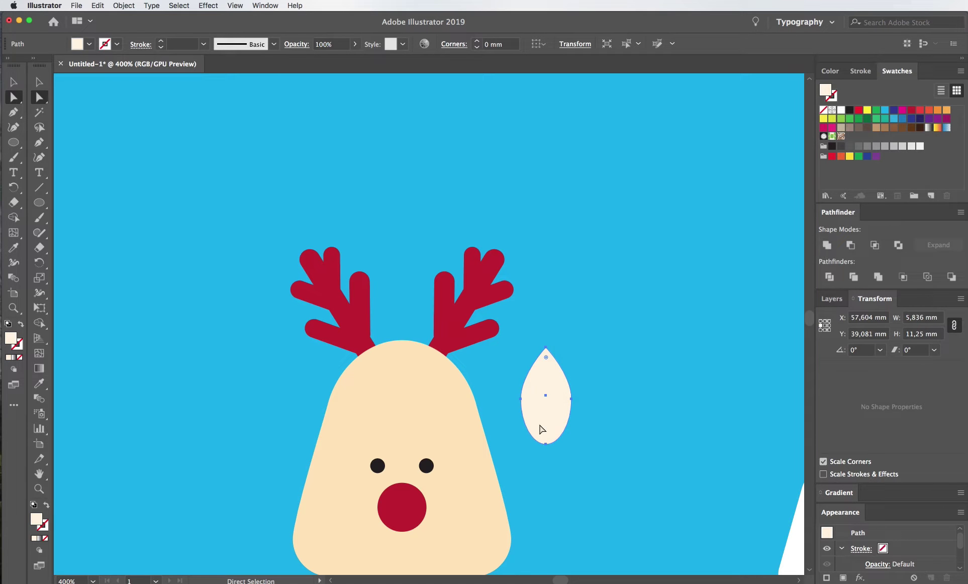
- Tilt the cream ear behind the head by the right antler, and enlarge the antlers upward
key("v")
key("r")
left_click_drag(659, 439, 642, 402)
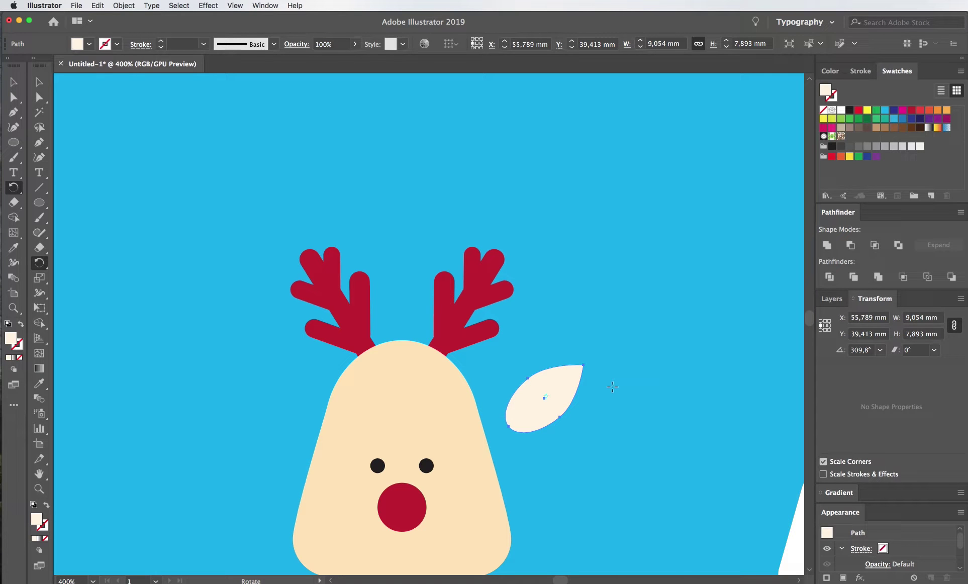
key("v")
left_click_drag(553, 408, 481, 387)
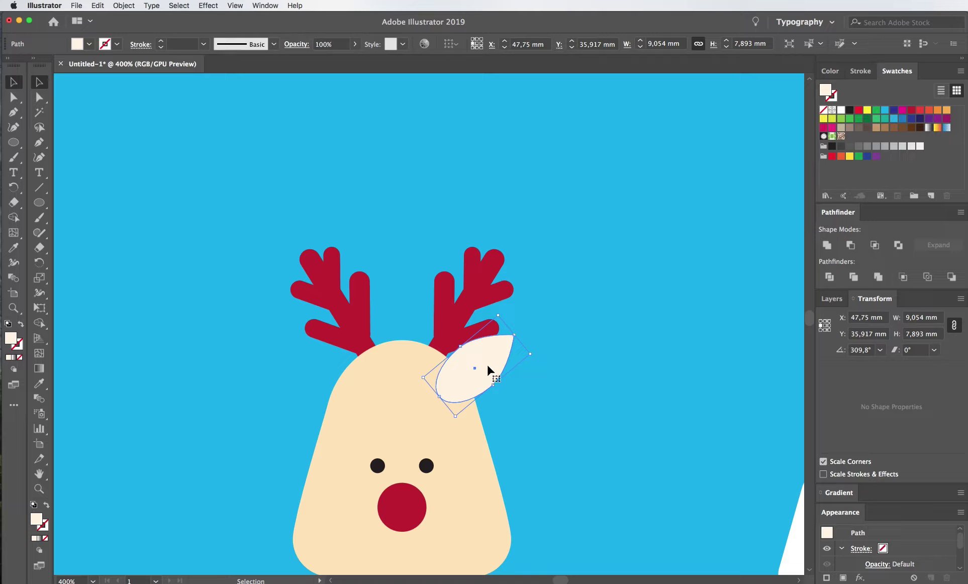
key("ctrl+bracketleft")
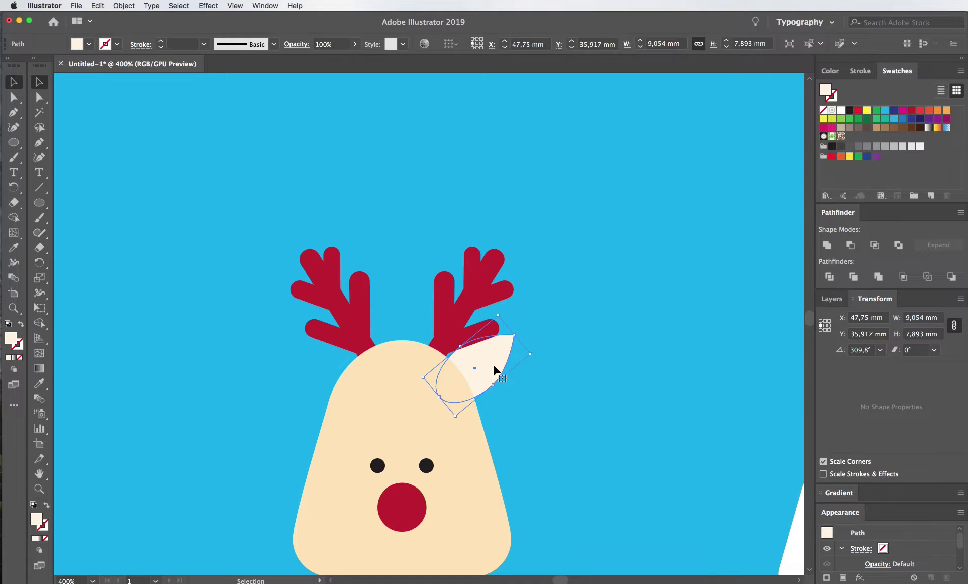
double_click(495, 370)
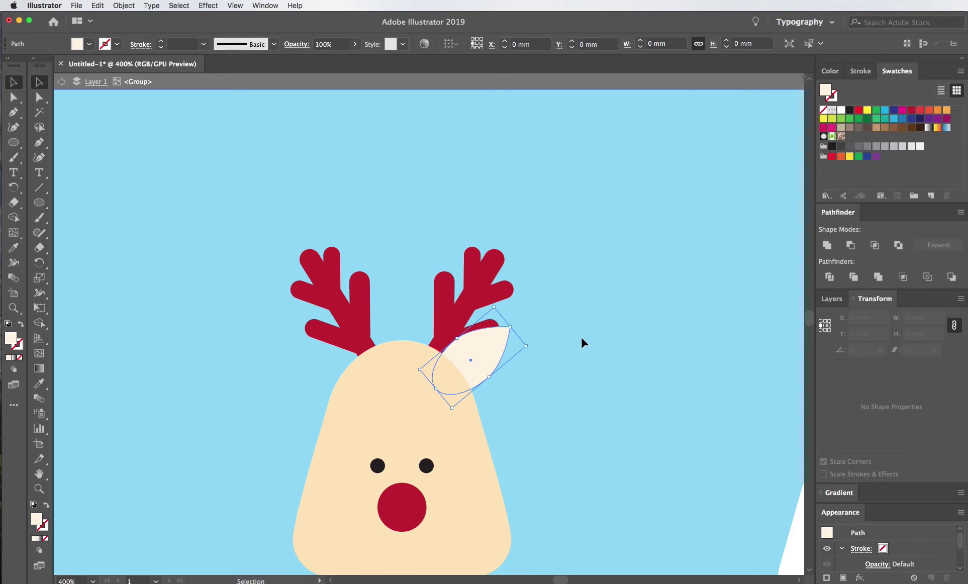
key("r")
mouse_move(532, 367)
left_mouse_down()
mouse_move(554, 385)
mouse_move(555, 364)
left_mouse_up()
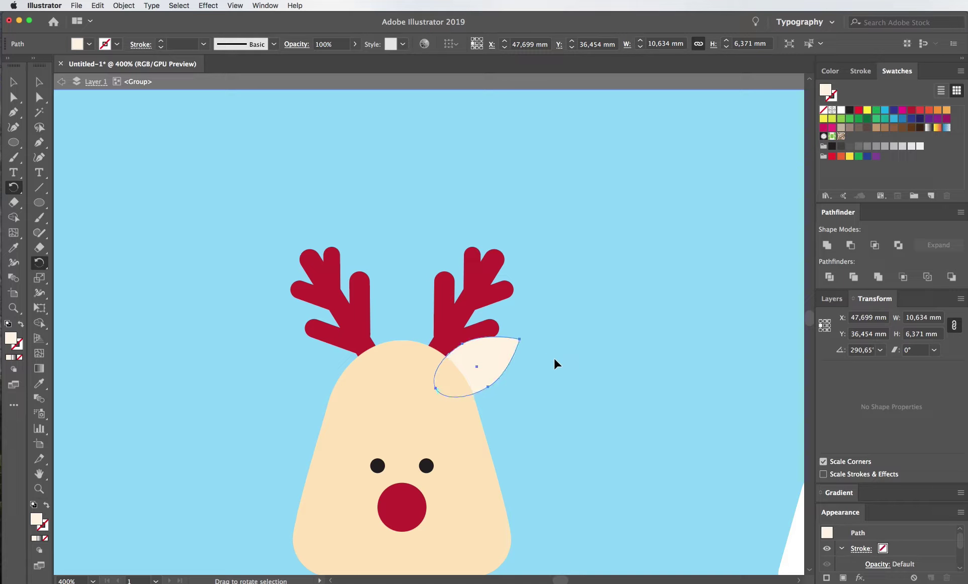
key("v")
left_click(479, 325)
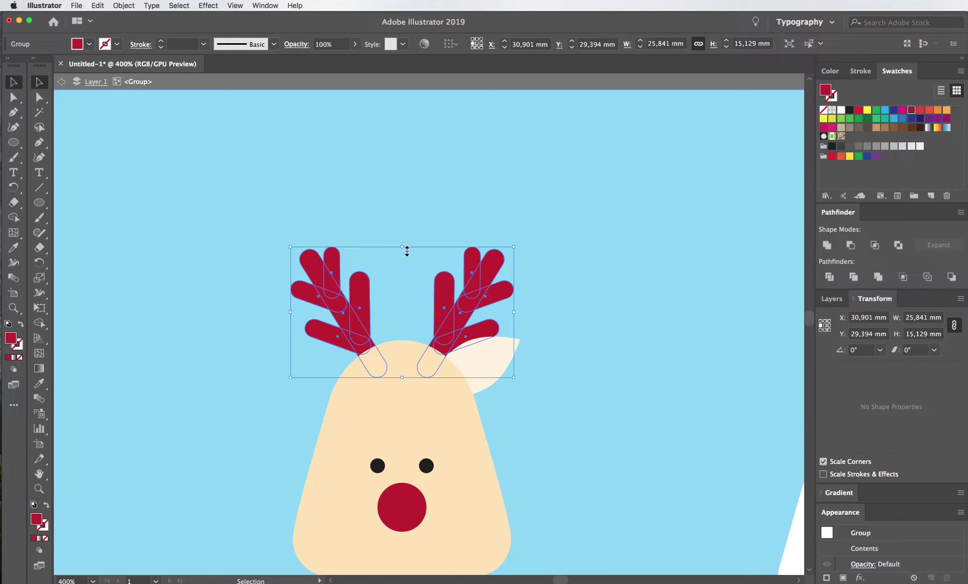
left_click_drag(402, 248, 402, 227)
- Copy the ear to the head's left side, reflect it, and nudge it into place
left_click(581, 356)
left_click_drag(480, 372, 358, 381)
right_click(372, 352)
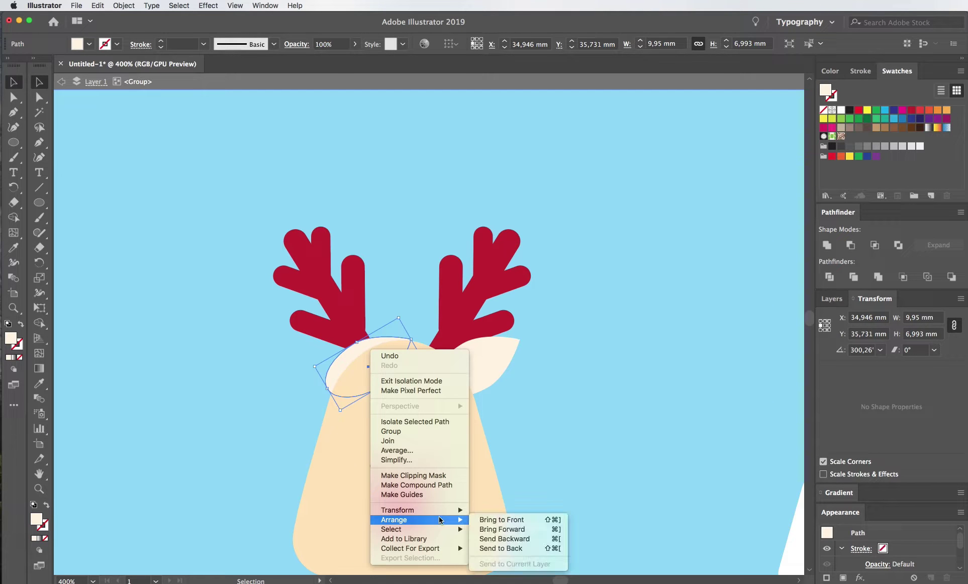
mouse_move(397, 510)
left_click(496, 545)
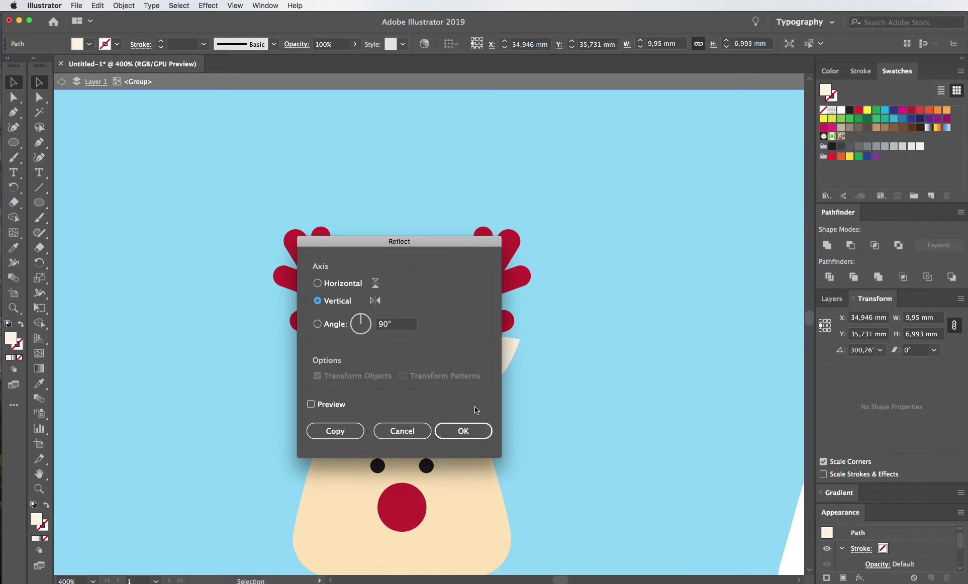
left_click(458, 430)
key("slash")
key("ctrl+z")
key("shift+Left")
key("shift+Right")
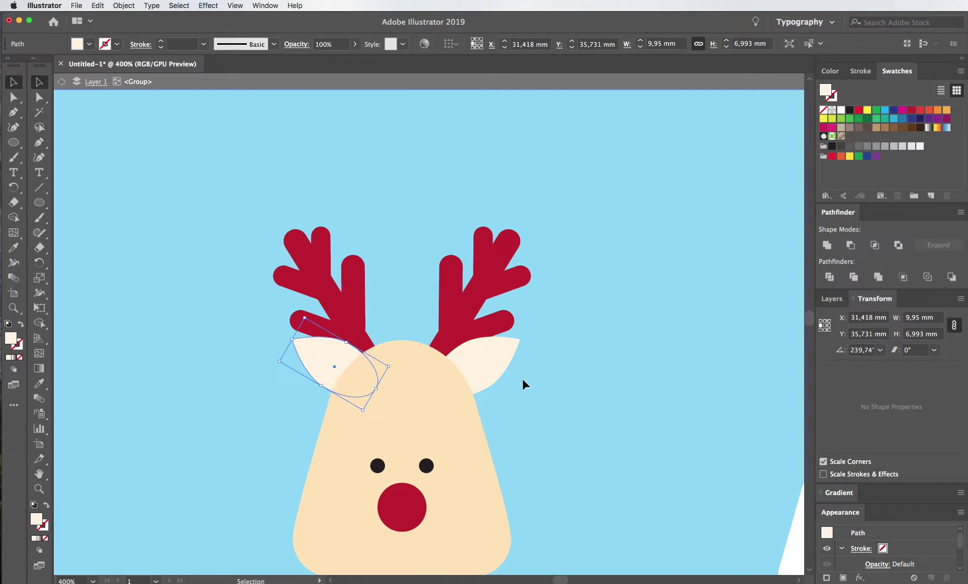
- Select both ears and both antlers to check the set, then deselect
left_click(523, 384)
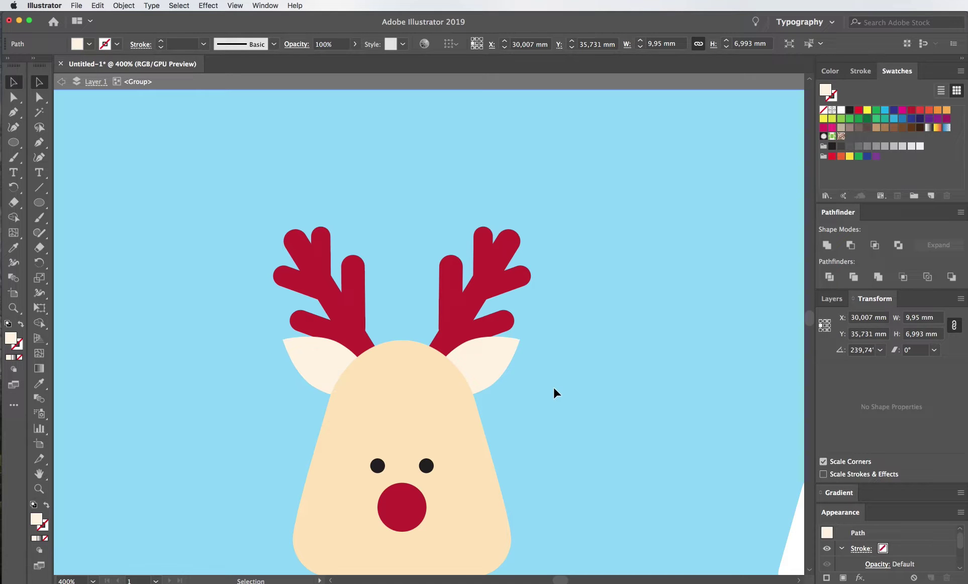
left_click(498, 376)
left_click(328, 372, "shift")
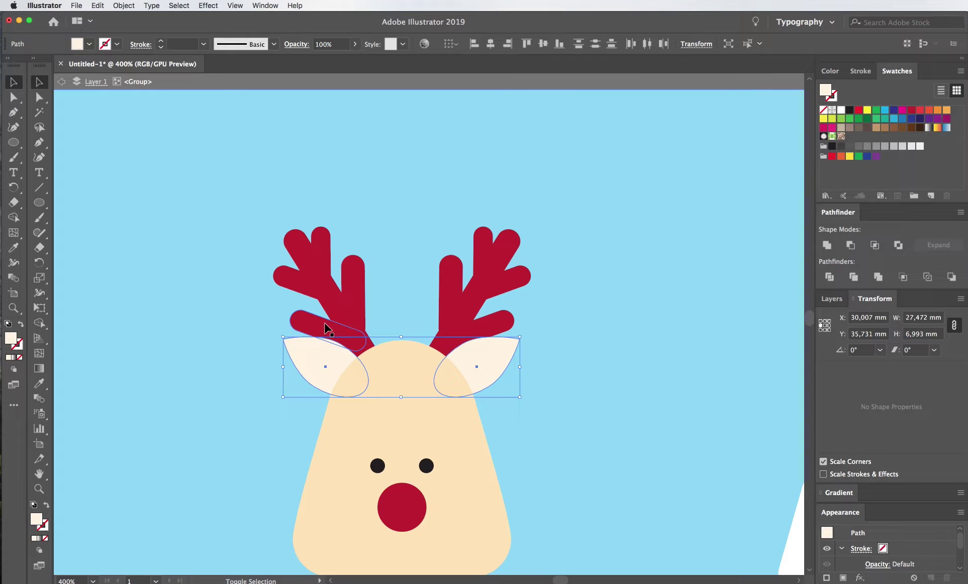
left_click(348, 326, "shift")
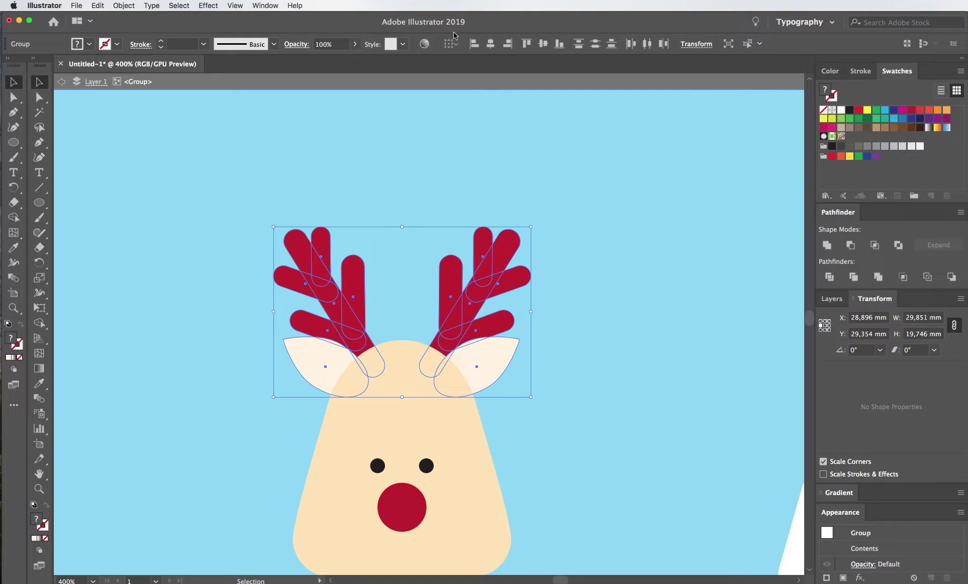
left_click(566, 428)
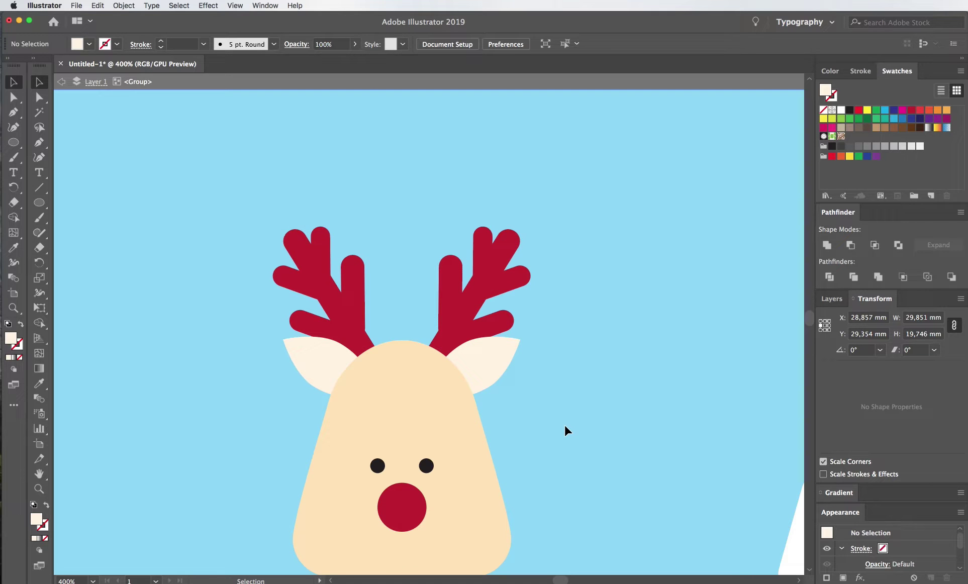
- Leave the reindeer group and zoom in to inspect the head outline, then fit the artboard
key("Escape")
key("super+minus")
left_click_drag(511, 464, 493, 464)
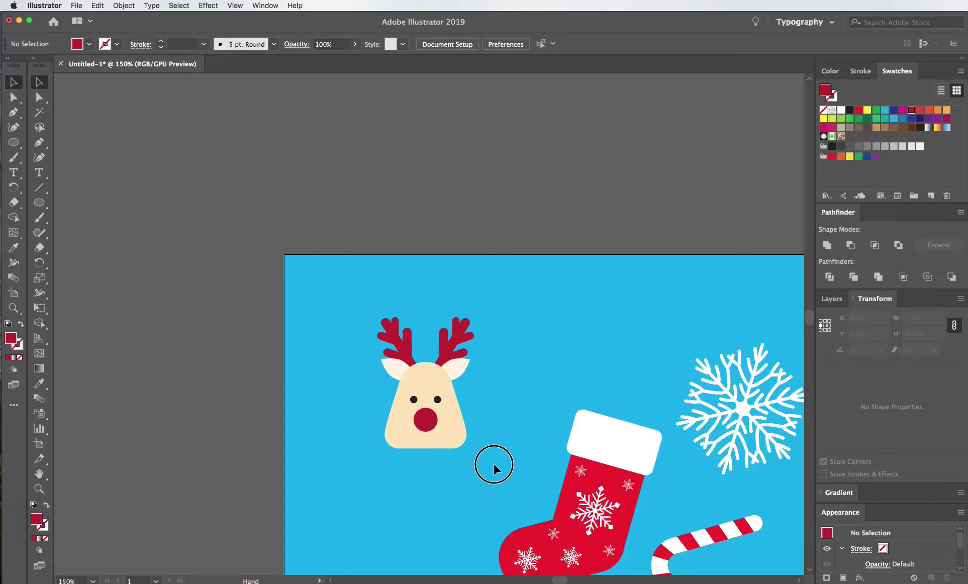
key("a")
left_click(452, 442)
key("super+plus")
key("super+plus")
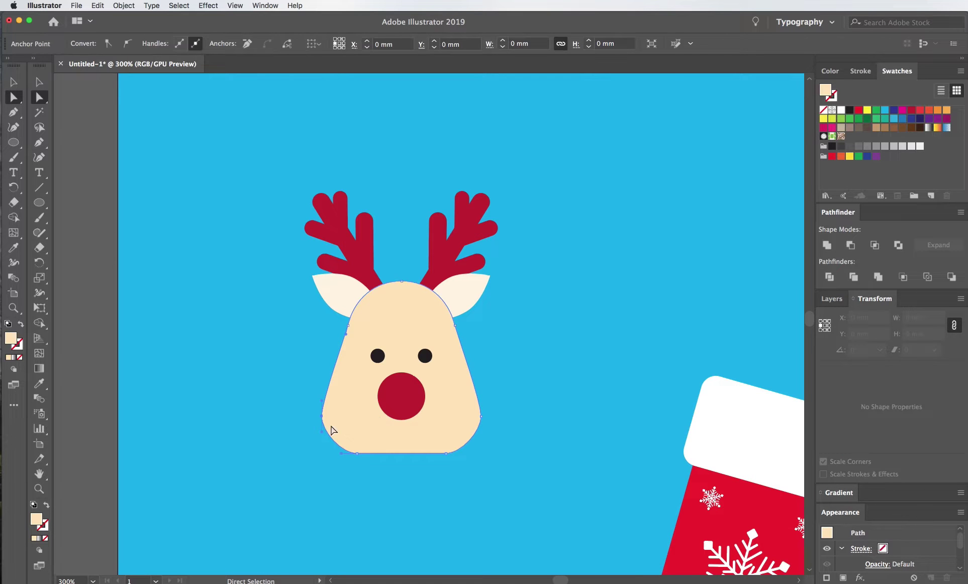
key("v")
left_click(506, 448)
key("super+1")
- Duplicate the reindeer toward the bottom of the pattern and tilt the copy
left_click_drag(262, 246, 346, 503)
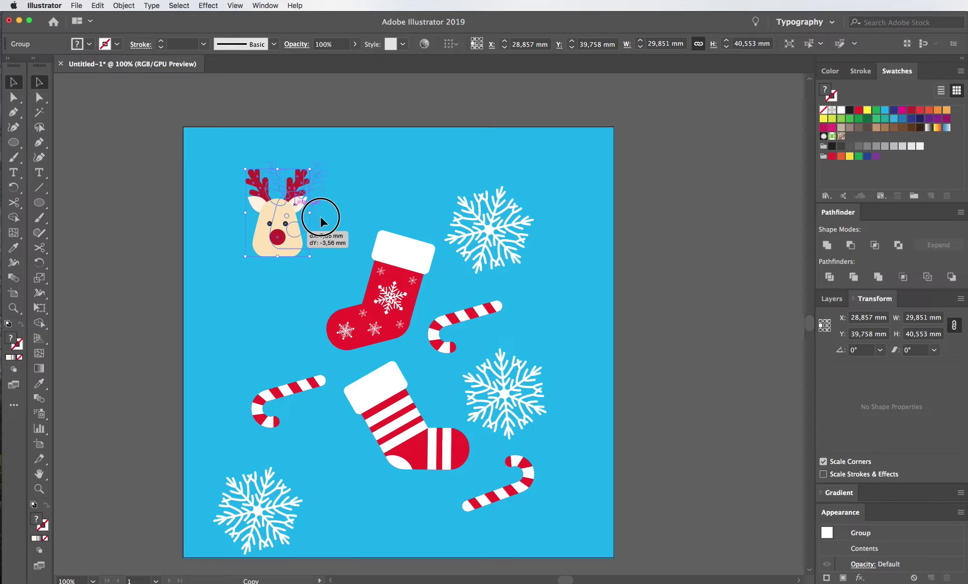
key("r")
left_click_drag(454, 567, 495, 458)
key("v")
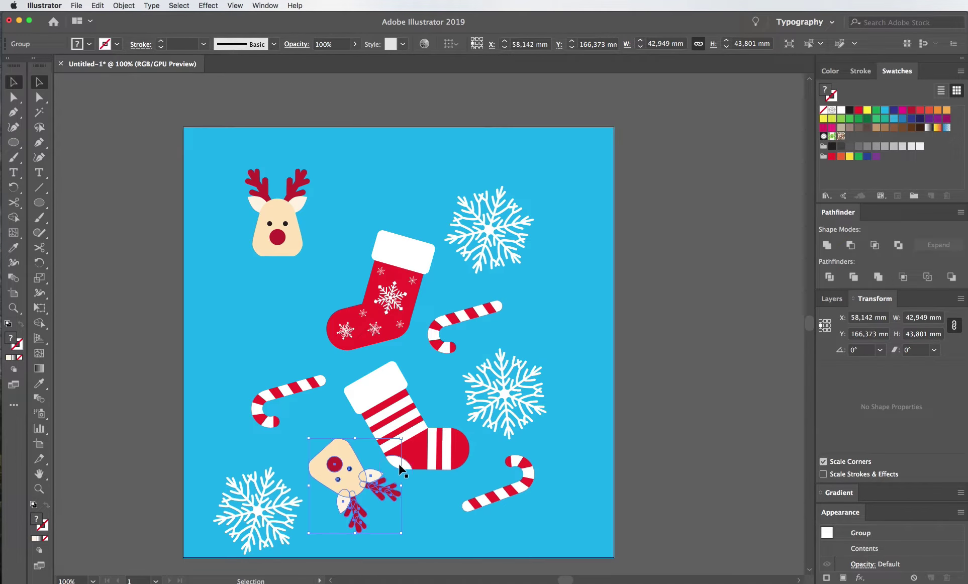
left_click_drag(343, 478, 363, 492)
left_click(538, 461)
- Nudge the striped and red stockings up and add a rotated reindeer copy at the top edge
scroll(536, 432, "down", 2)
left_click_drag(489, 445, 489, 437)
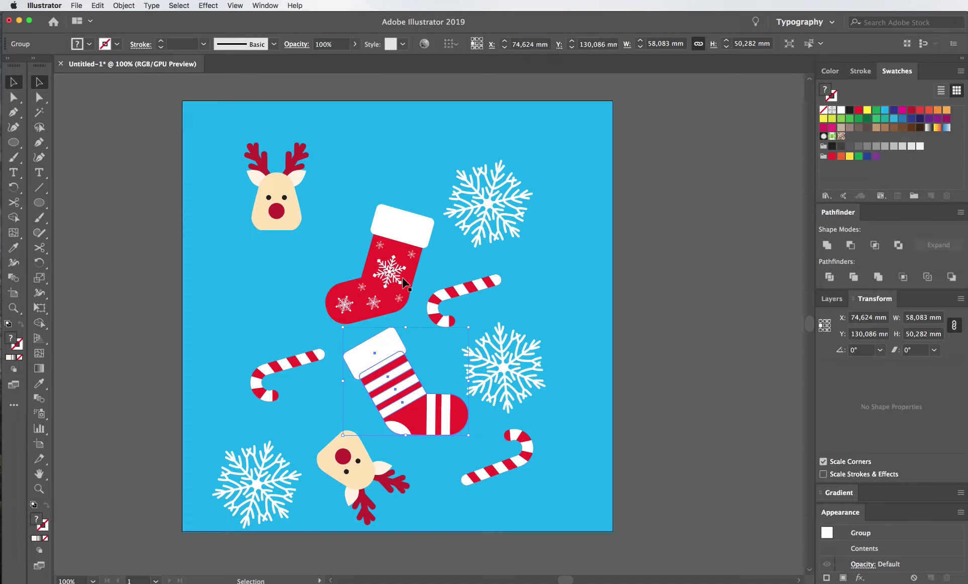
left_click_drag(410, 293, 410, 275)
left_click_drag(272, 206, 371, 160)
left_click_drag(416, 187, 468, 166)
- Shift the left reindeer down and the candy cane, bottom reindeer and striped stocking up slightly
mouse_move(276, 228)
left_mouse_down()
mouse_move(272, 302)
mouse_move(287, 317)
left_mouse_up()
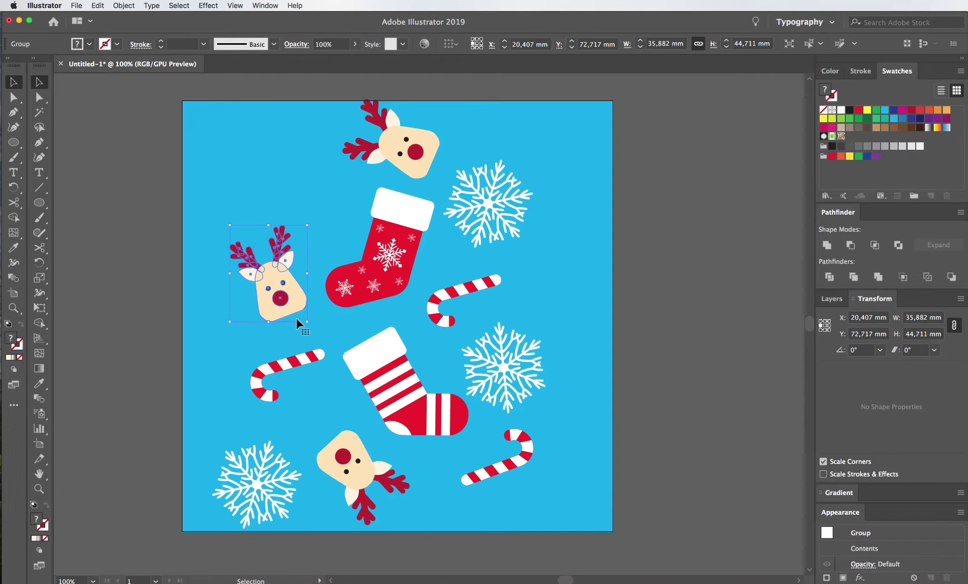
left_click_drag(297, 362, 293, 352)
left_click_drag(347, 464, 339, 447)
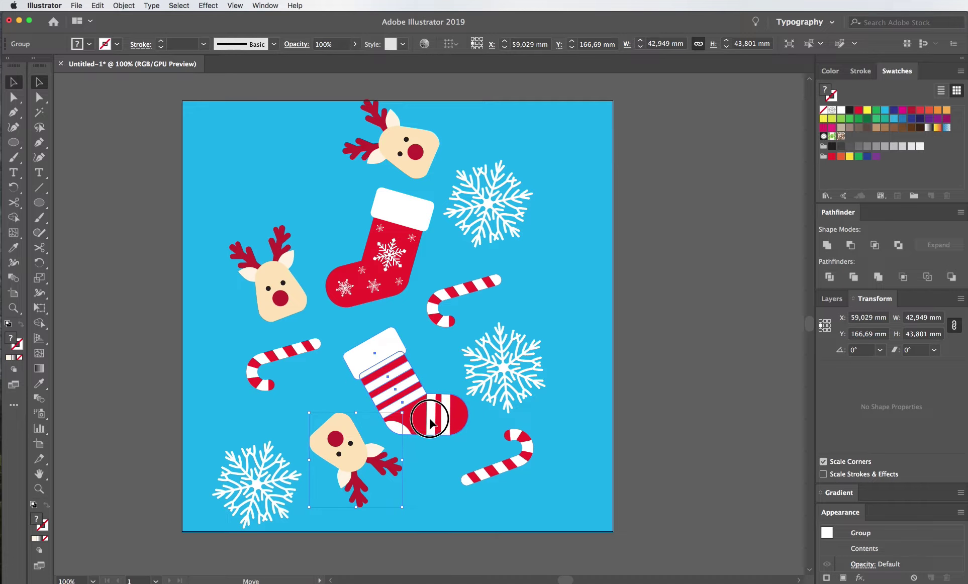
left_click_drag(402, 397, 401, 394)
left_click(578, 427)
- Duplicate the top reindeer to the artboard's right edge
scroll(576, 432, "left", 1)
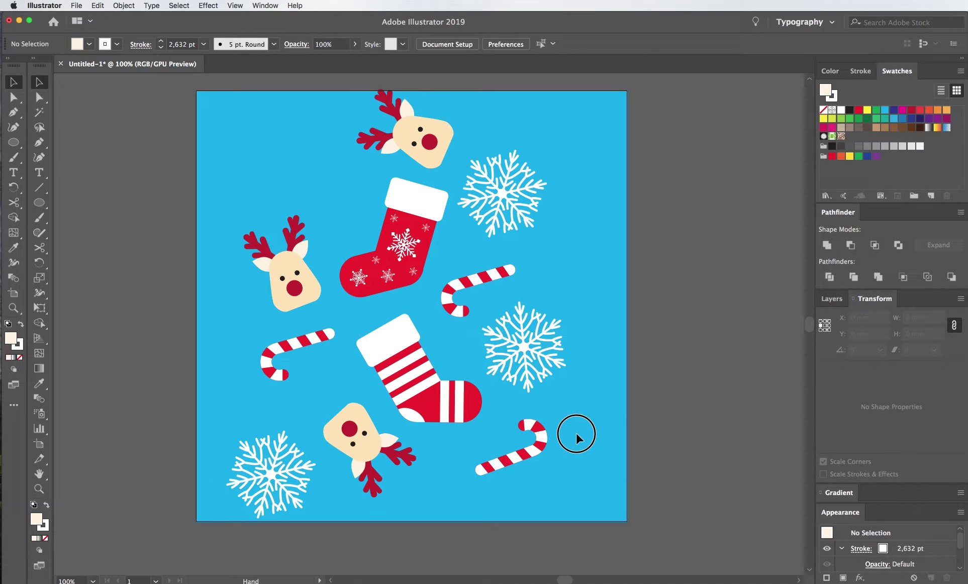
left_click_drag(429, 138, 585, 275)
left_click(677, 307)
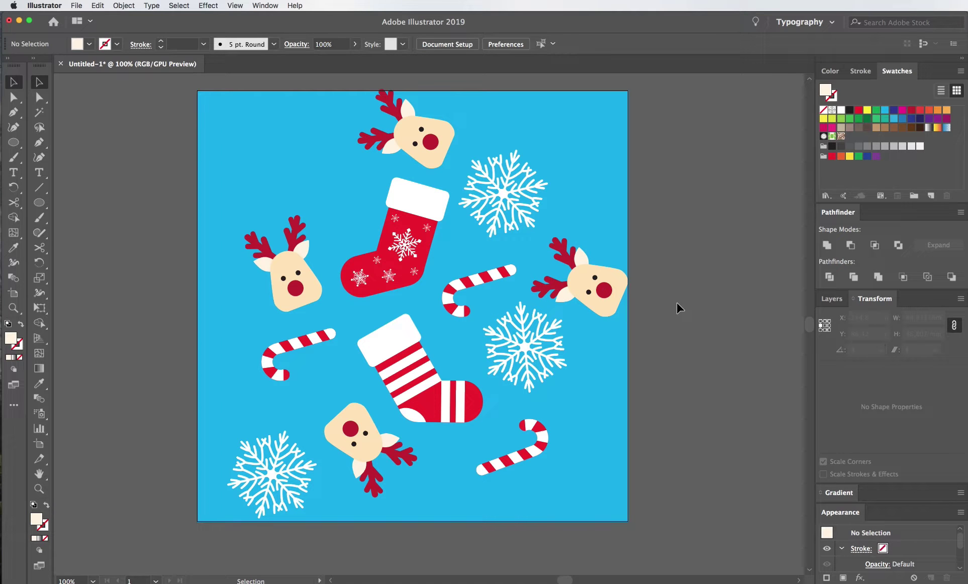
key("ctrl+z")
left_click(677, 306)
scroll(551, 224, "up", 2)
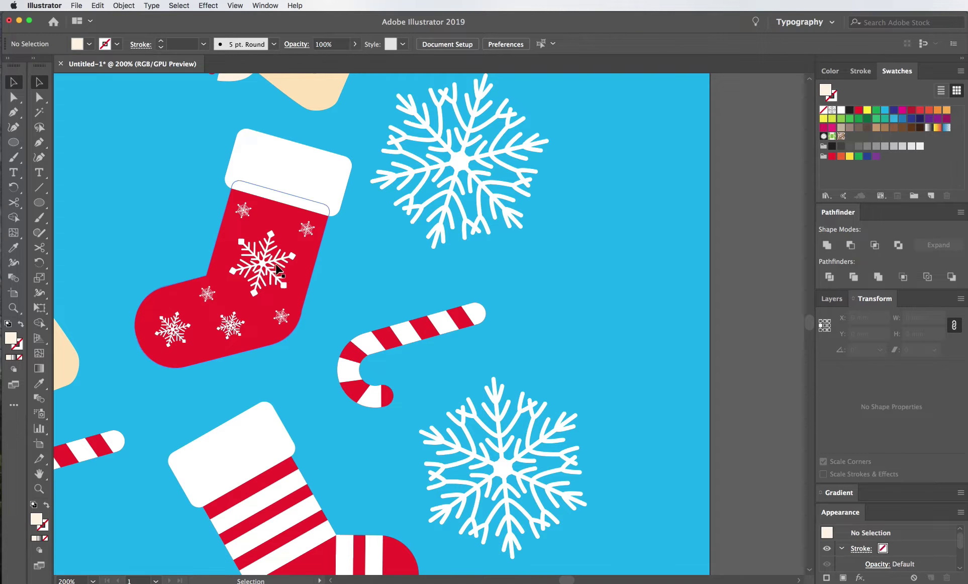
- Copy a small snowflake from the red stocking into open blue space
double_click(260, 263)
left_click(259, 263)
double_click(584, 296)
scroll(656, 288, "up", 1)
key("ctrl+v")
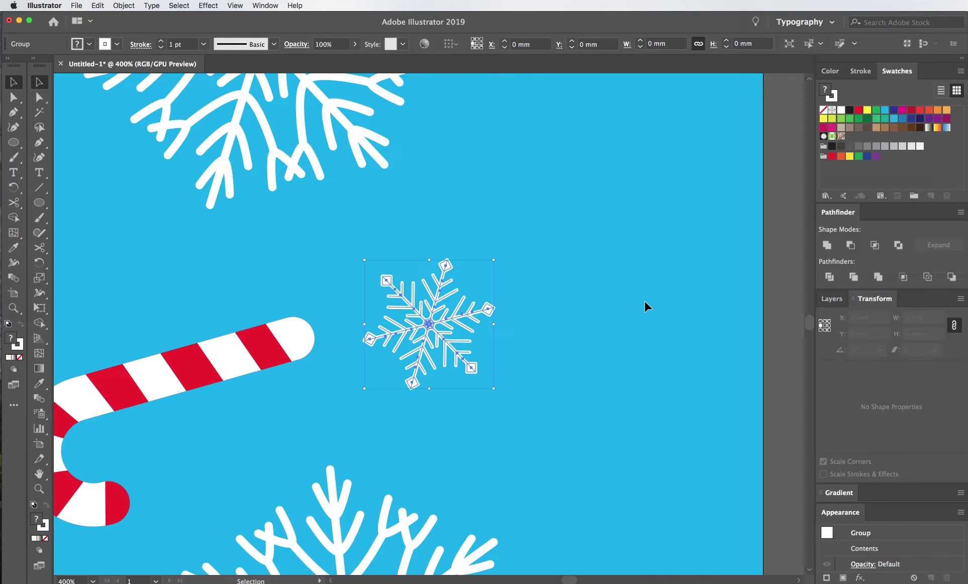
scroll(644, 300, "down", 1)
mouse_move(496, 309)
left_mouse_down()
mouse_move(532, 321)
mouse_move(584, 309)
left_mouse_up()
scroll(637, 302, "right", 3)
scroll(638, 303, "up", 1)
left_click(540, 339)
scroll(529, 367, "up", 1)
- Draw a solid white, outline-free circle around the snowflake, keeping the snowflake in front
key("l")
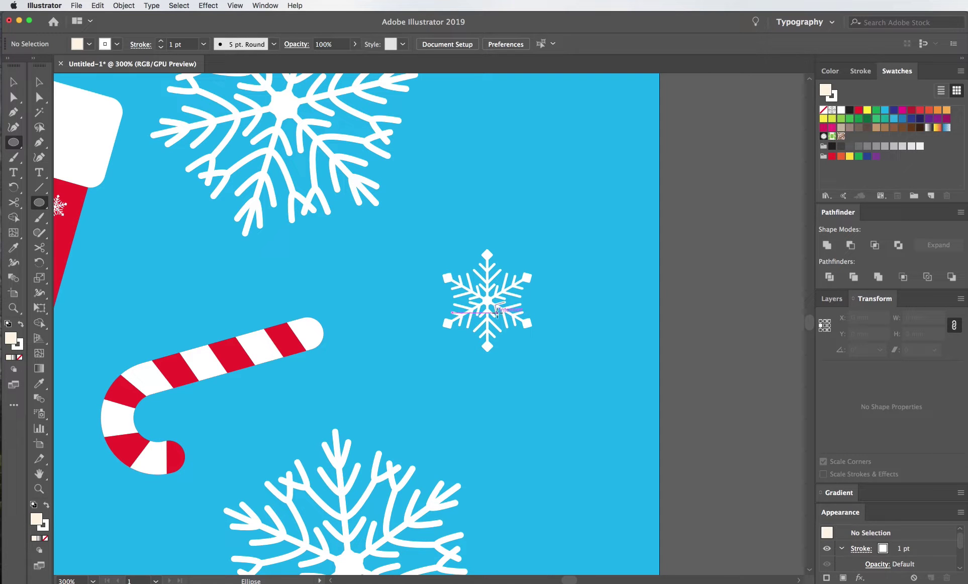
left_click_drag(487, 300, 562, 225)
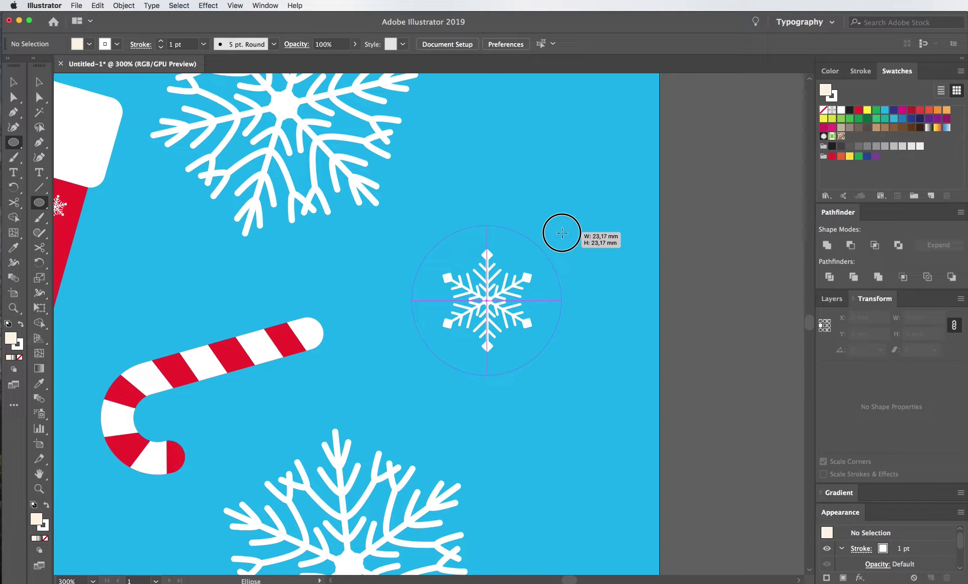
left_click(89, 44)
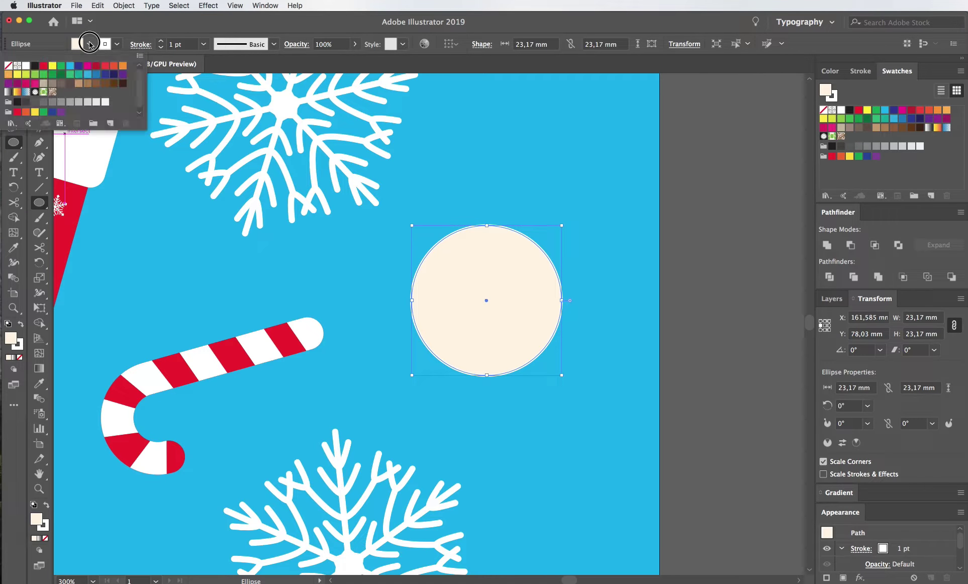
left_click(8, 66)
left_click(46, 505)
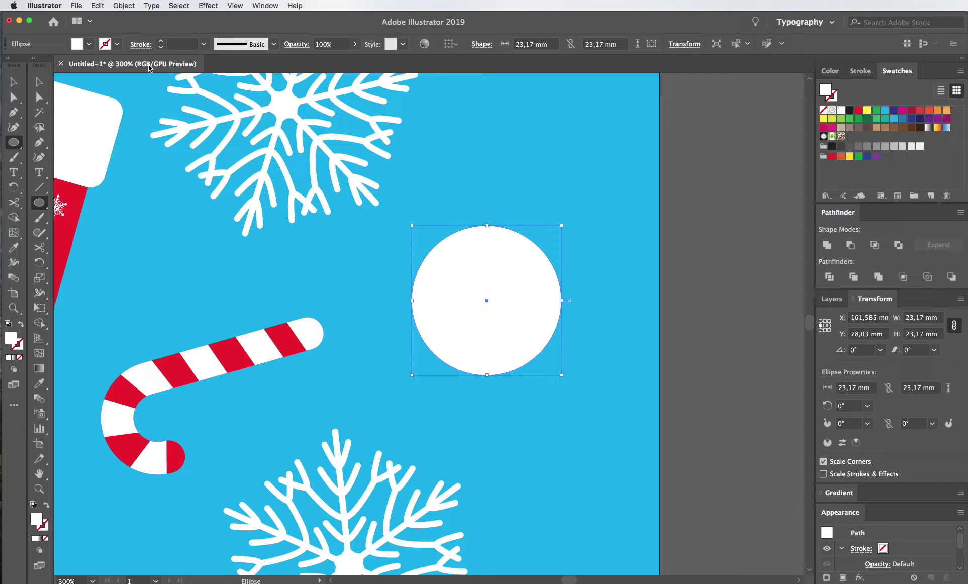
left_click(91, 44)
key("v")
key("super+shift+bracketright")
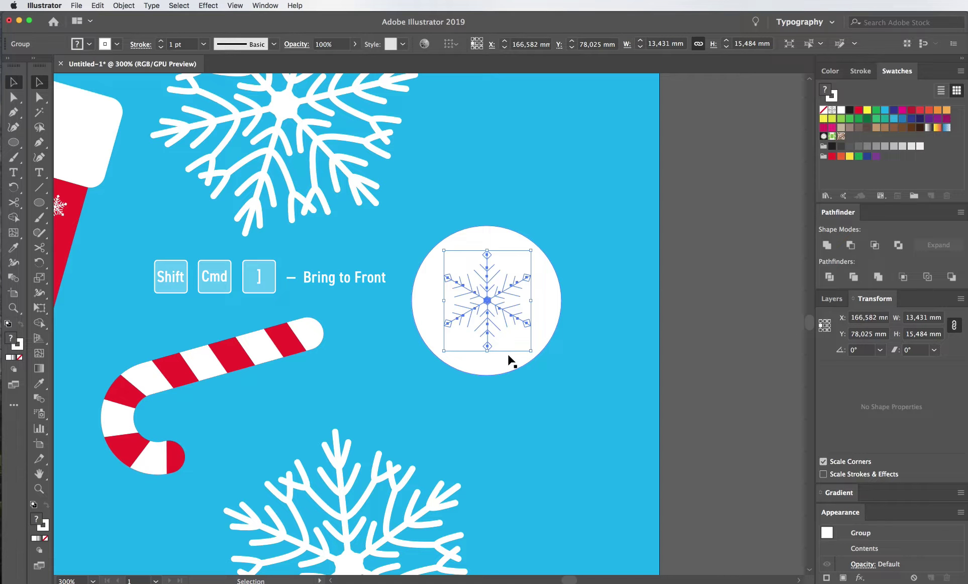
- Enlarge the circle to about 29.5 mm and add small cap circles at its bottom and top
key("super+b")
left_click_drag(487, 375, 486, 396)
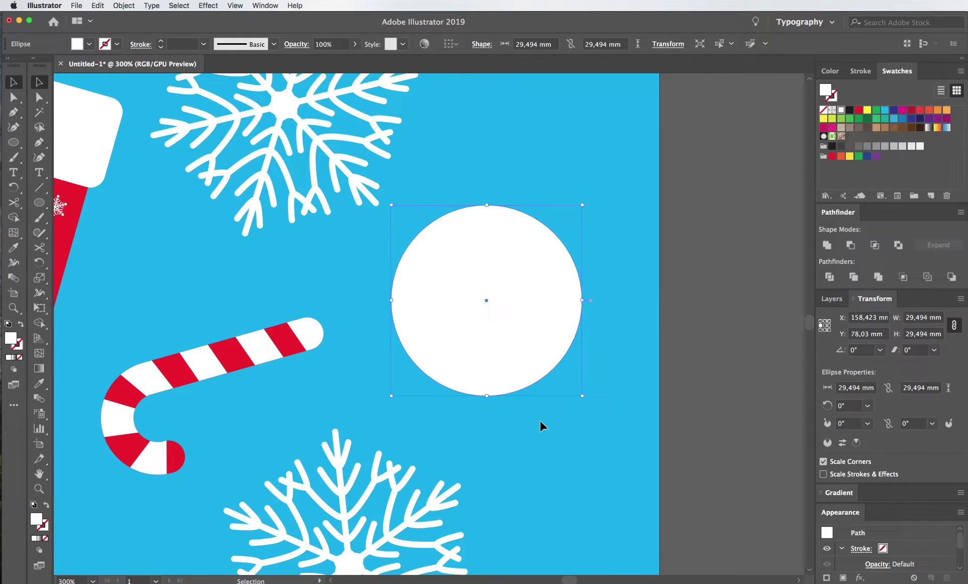
left_click_drag(541, 426, 533, 396)
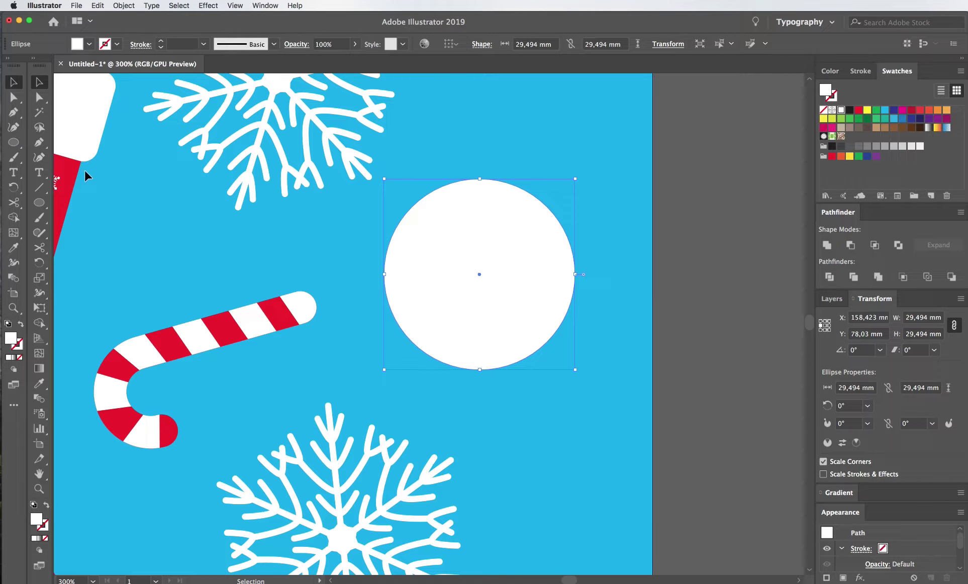
left_click_drag(513, 326, 512, 356)
left_click_drag(480, 210, 480, 349)
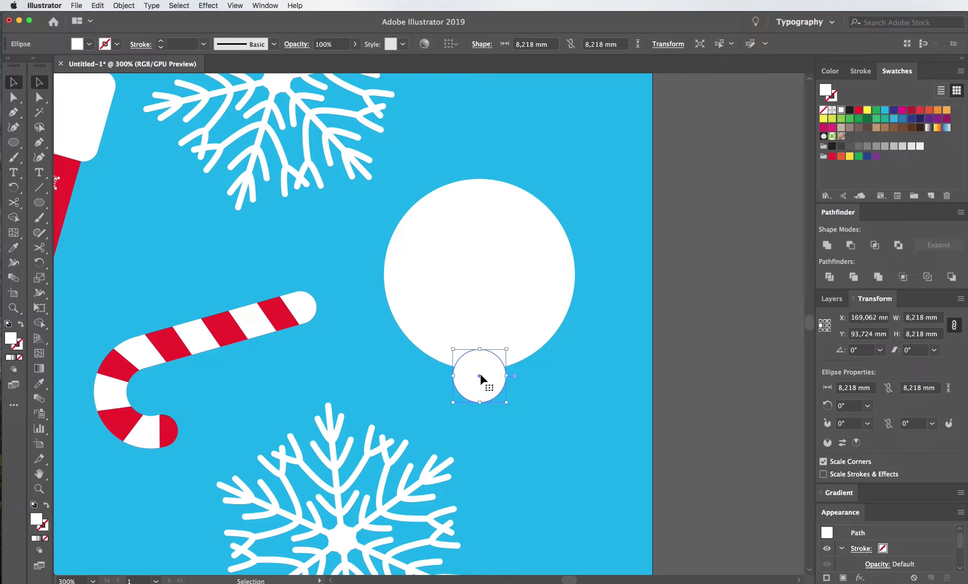
left_click_drag(484, 387, 497, 181)
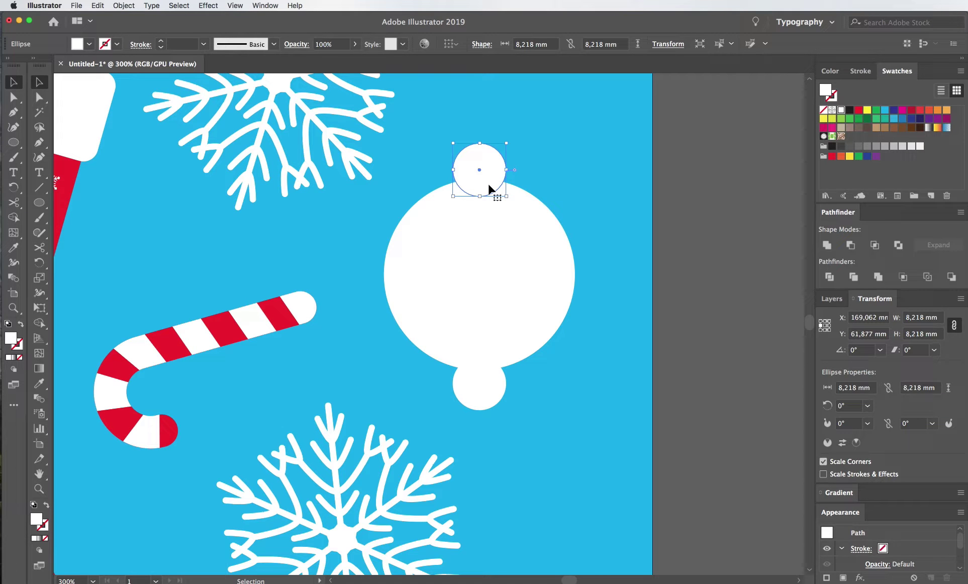
- Draw a thin rounded-rectangle hanger above the top cap and select the ornament shapes
left_click(40, 203)
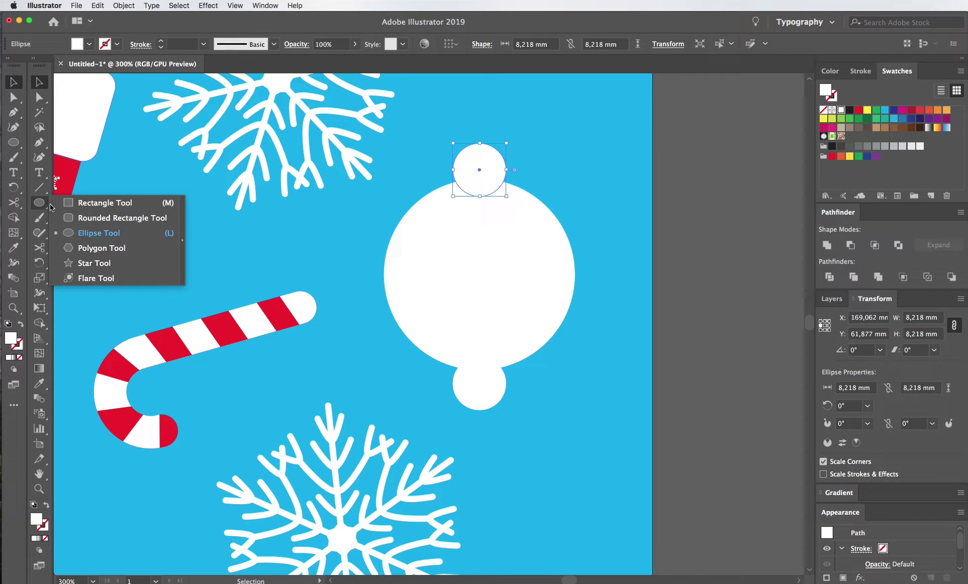
left_click(101, 218)
left_click_drag(477, 150, 484, 116)
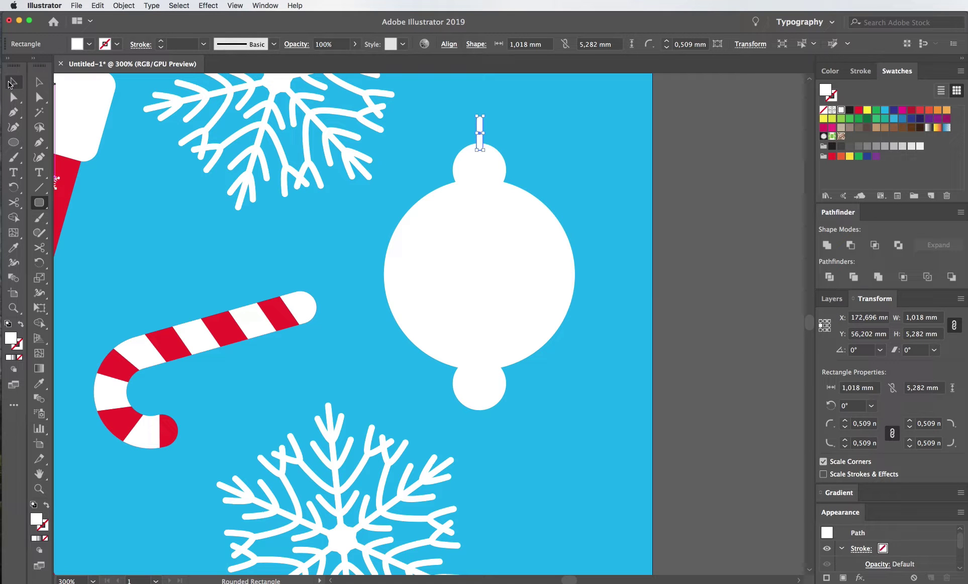
left_click(11, 83)
left_click(501, 169, "shift")
left_click(523, 204, "shift")
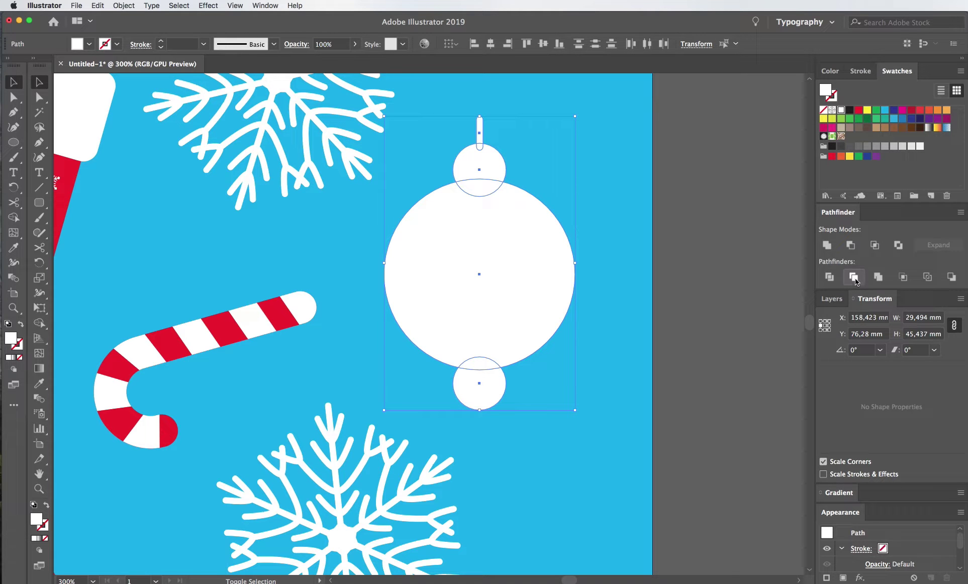
- Fill the ornament shapes with the candy-cane red and unite them in Pathfinder
key("i")
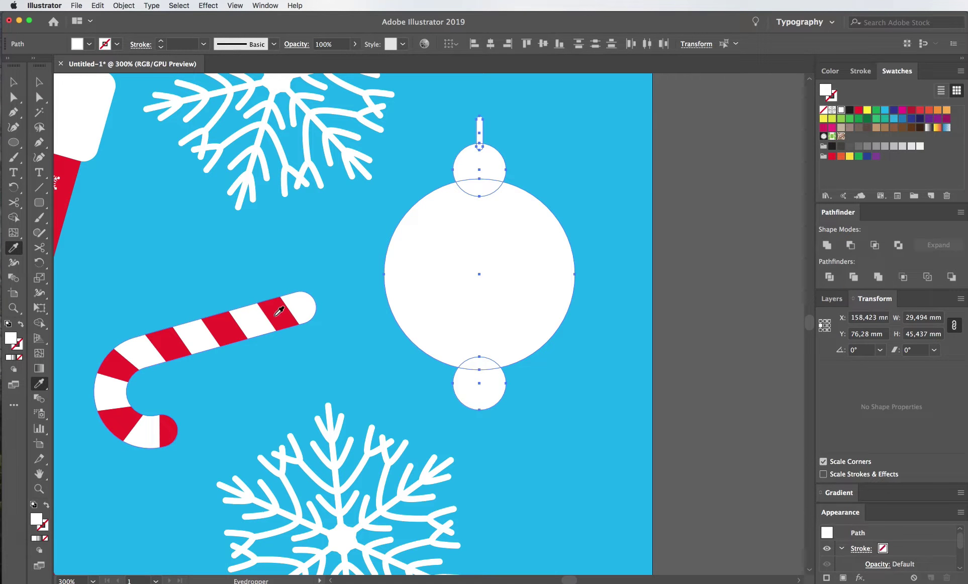
left_click(281, 309)
left_click(826, 245)
key("a")
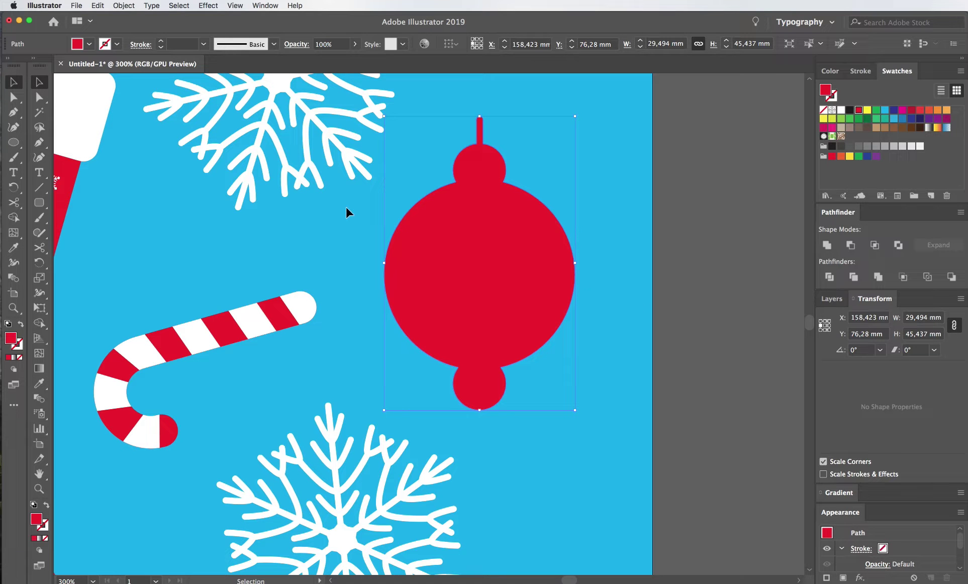
key("v")
left_click(471, 283)
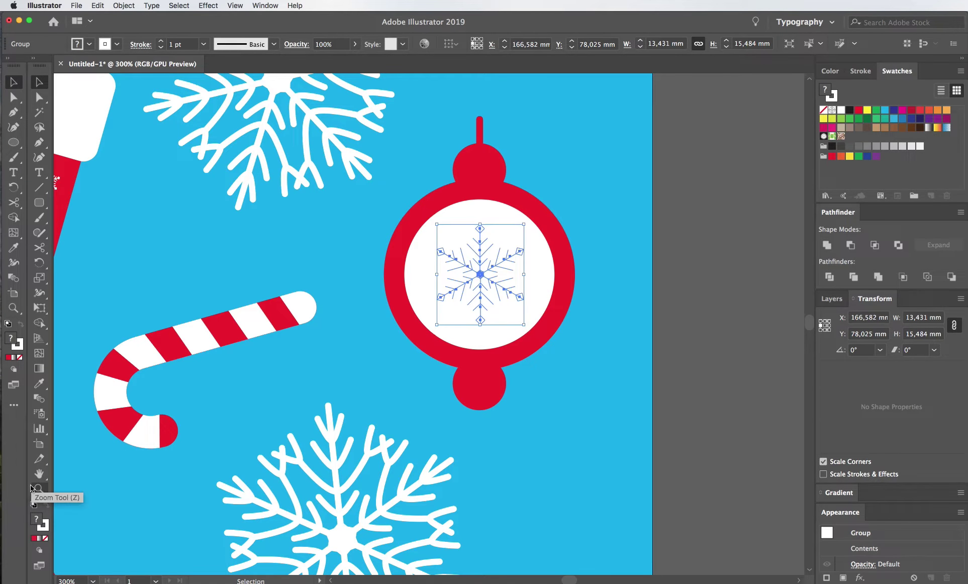
- Make the ornament's inner snowflake red in both stroke and fill
left_click(44, 527)
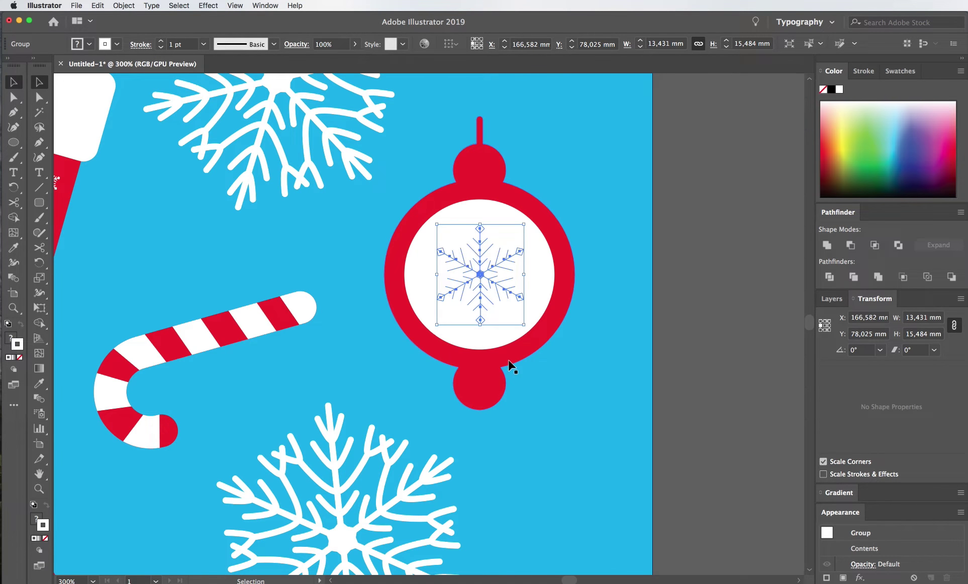
left_click(117, 45)
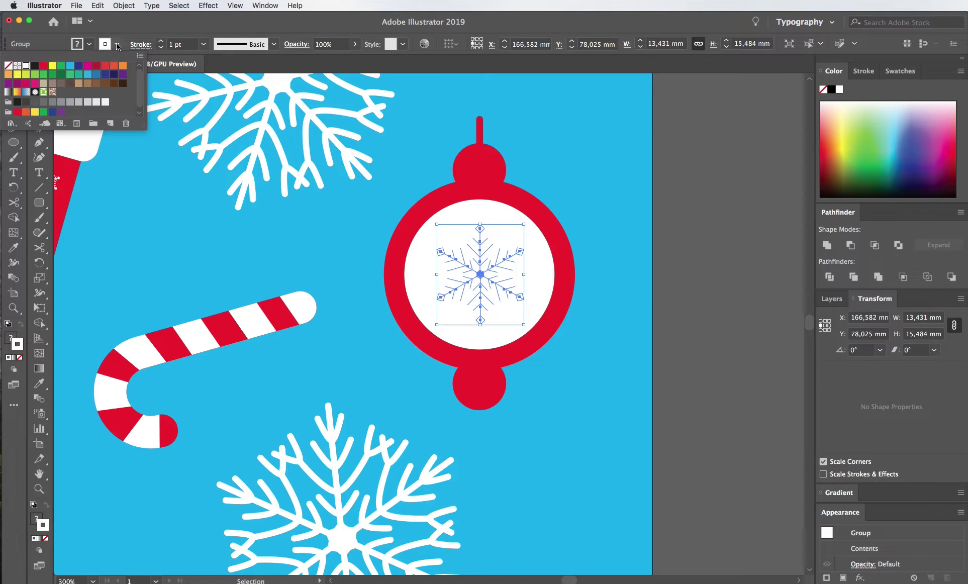
left_click(44, 65)
left_click(89, 44)
left_click(103, 68)
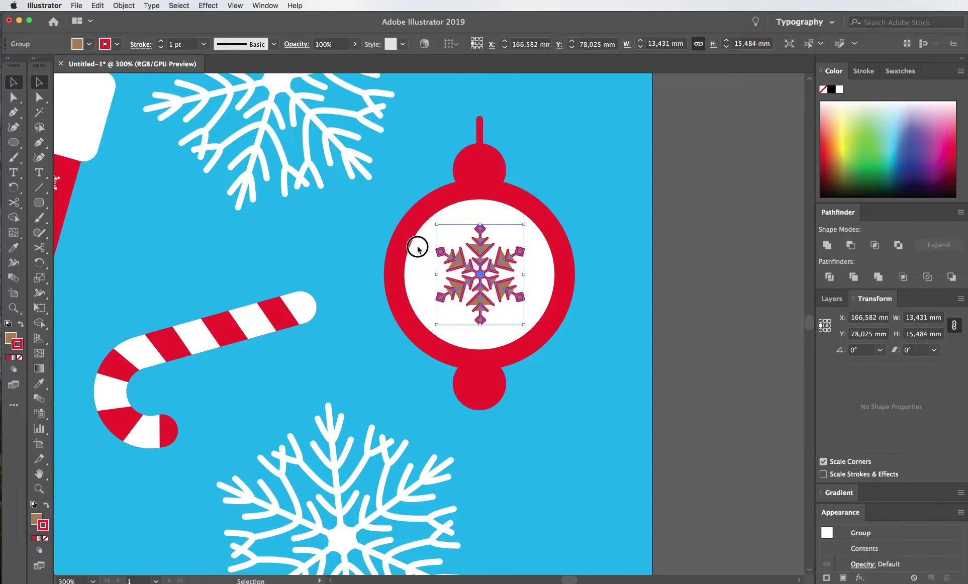
left_click(683, 319)
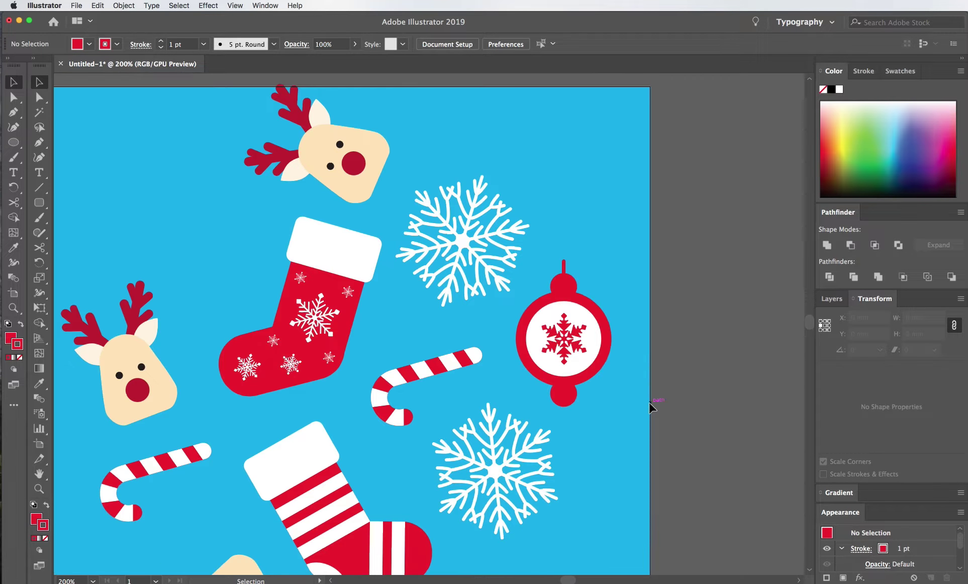
- Reselect the snowflake group and adjust its fill swatch
left_click(534, 336)
scroll(546, 363, "up", 1)
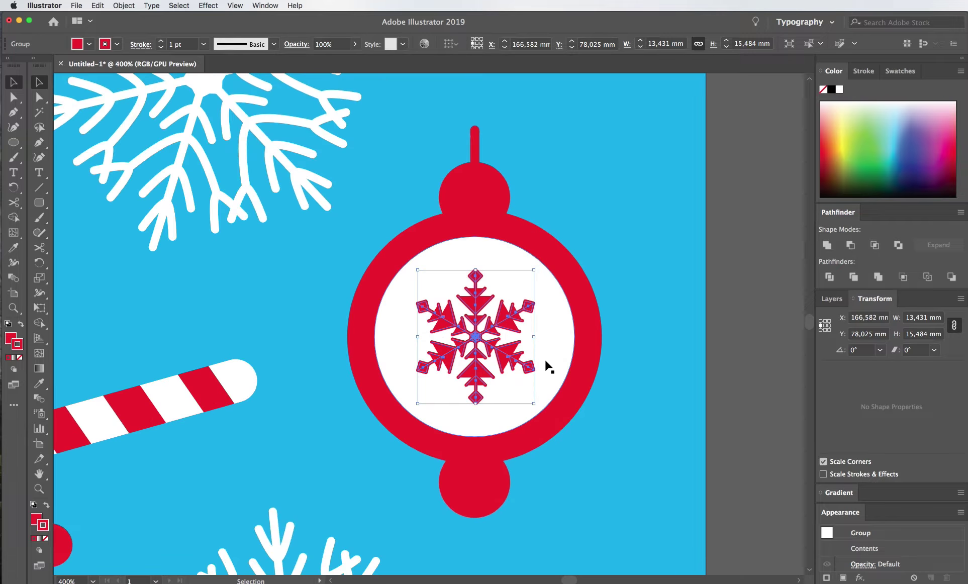
left_click(683, 381)
left_click(490, 335)
left_click(89, 44)
left_click(8, 66)
left_click(709, 381)
- Round the two anchors where the bottom knob meets the ornament body with live corners
key("ctrl+0")
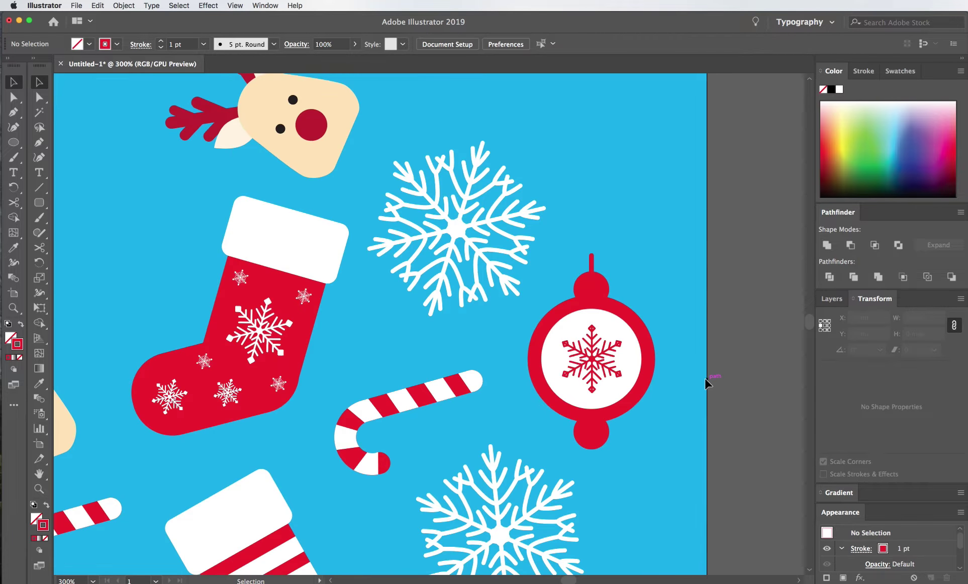
key("ctrl+z")
key("ctrl+z")
scroll(723, 376, "up", 1)
scroll(541, 361, "up", 1)
left_click(481, 417)
key("a")
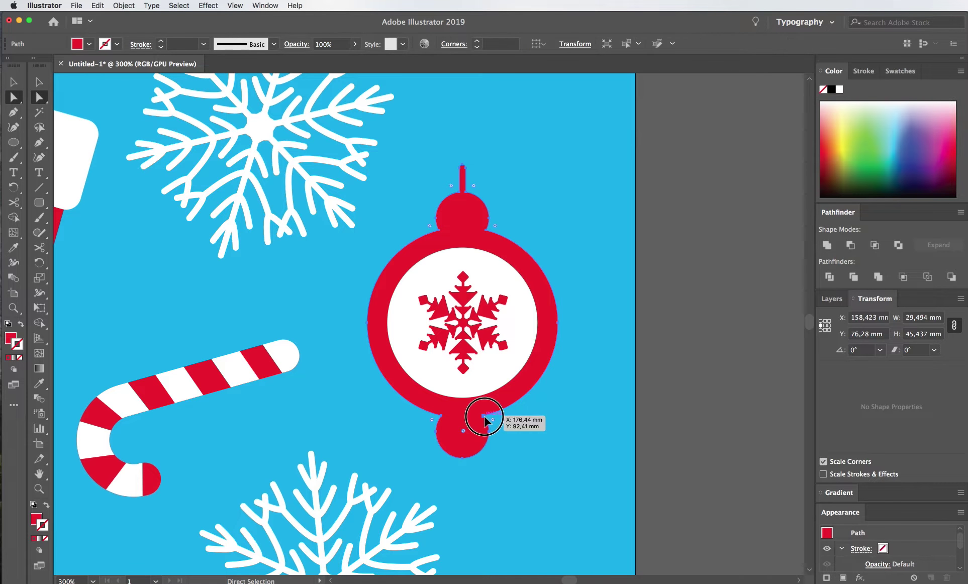
left_click(484, 417)
left_click(441, 417, "shift")
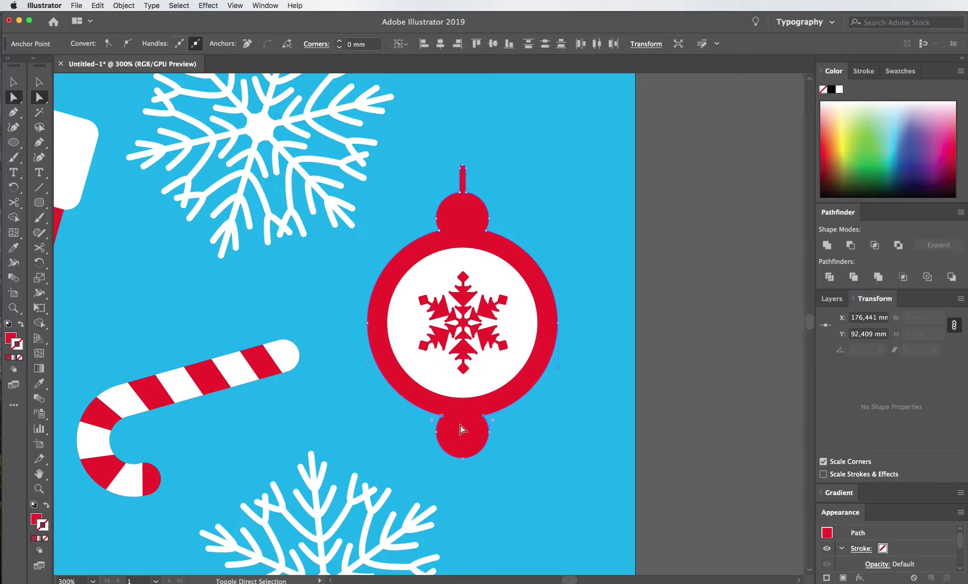
left_click_drag(494, 422, 596, 450)
left_click(593, 452)
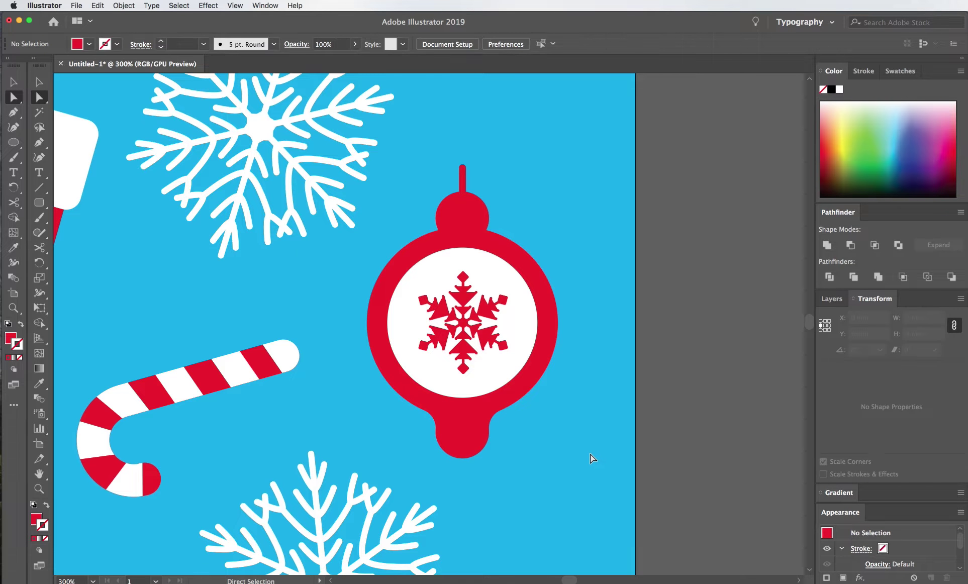
- Remove the extra anchor at the right knob junction and check the smoothed curve
scroll(491, 462, "up", 2)
left_click(495, 375)
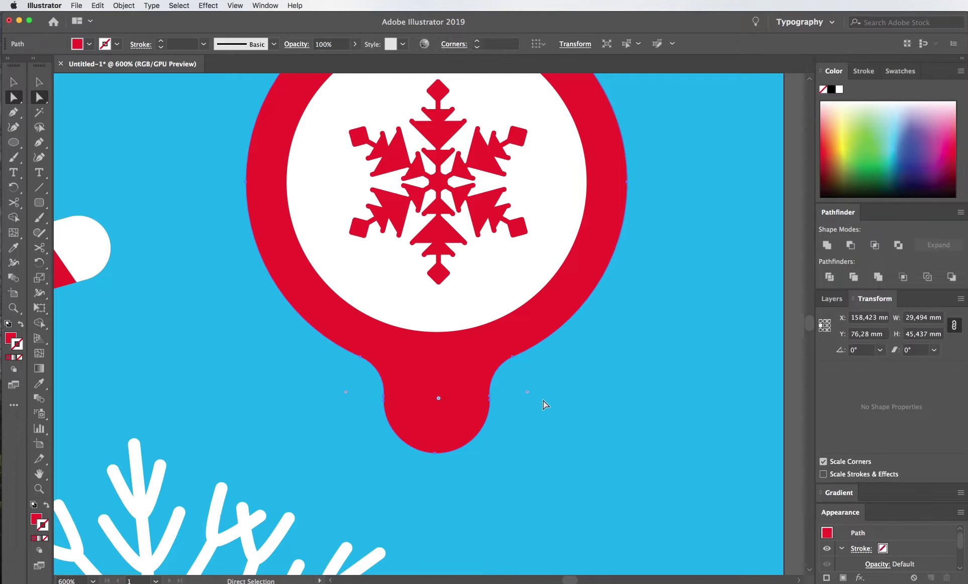
left_click(493, 397)
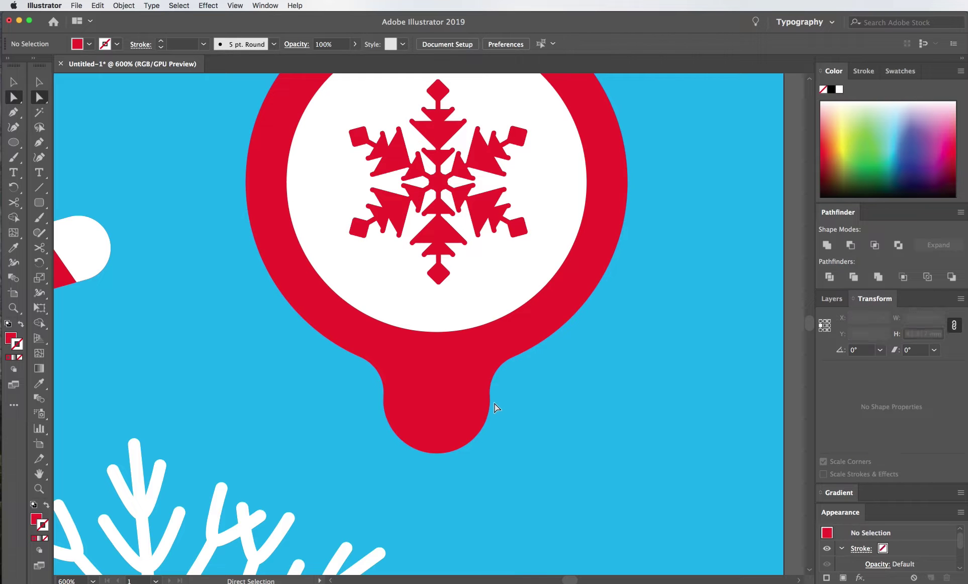
left_click(490, 388)
left_click(490, 398)
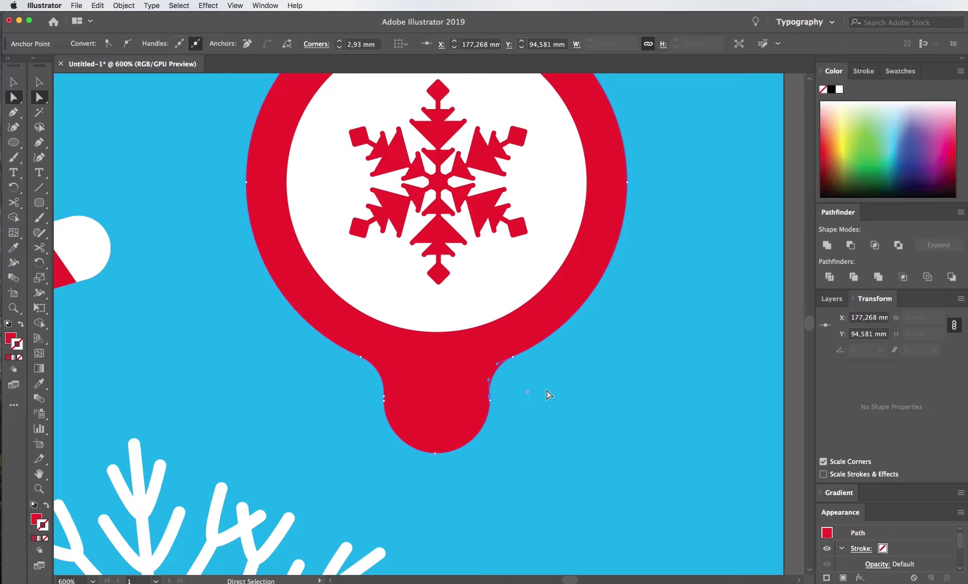
left_click(247, 43)
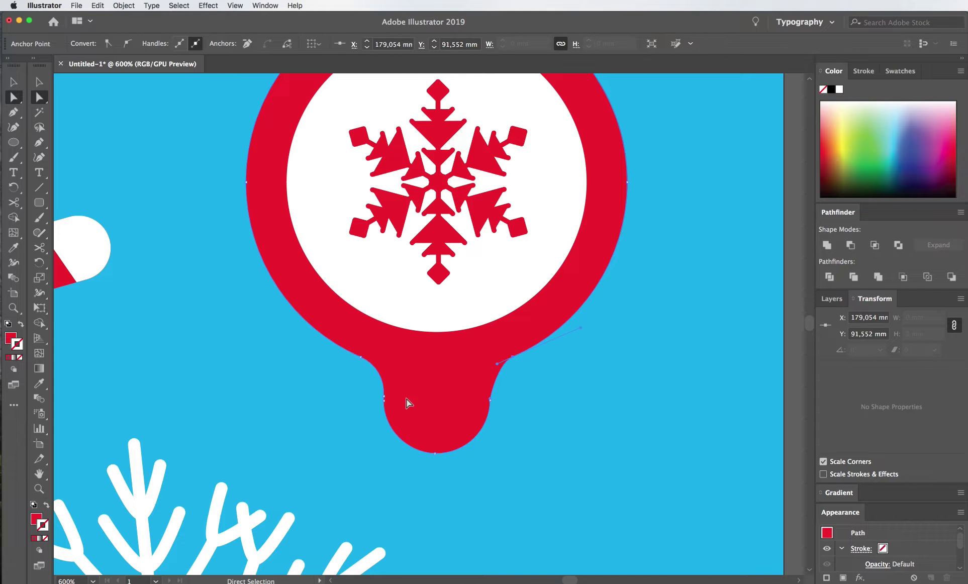
left_click(319, 485)
scroll(348, 436, "down", 1)
scroll(347, 436, "right", 1)
left_click(441, 381)
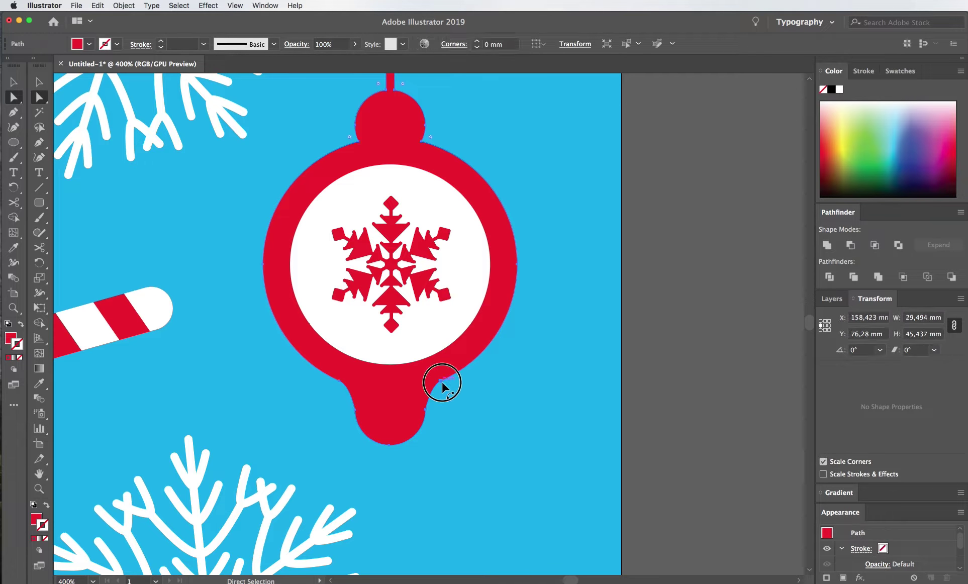
left_click(450, 394)
scroll(520, 458, "down", 5)
- Group the ornament's parts and tilt it clockwise
key("v")
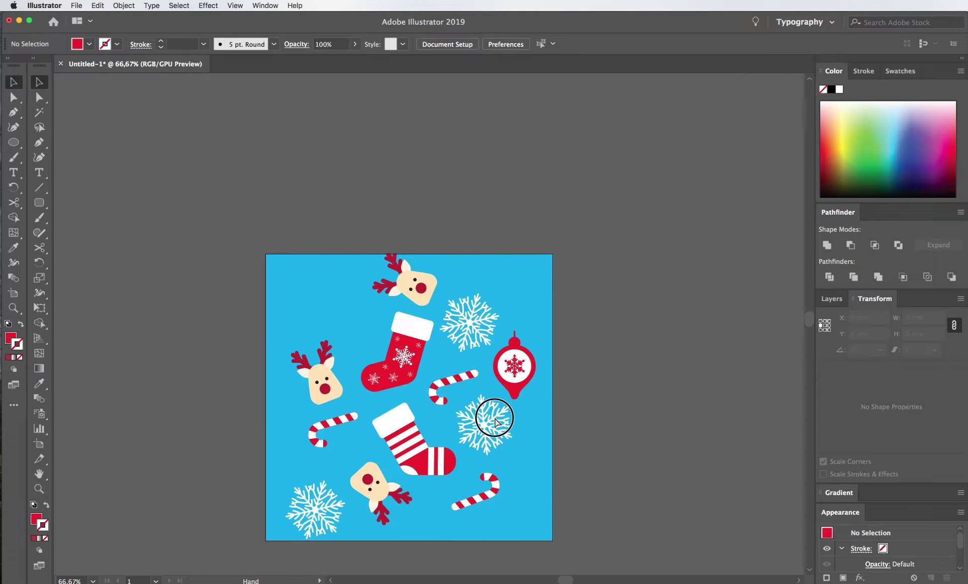
scroll(519, 358, "up", 2)
left_click(512, 300)
key("super+g")
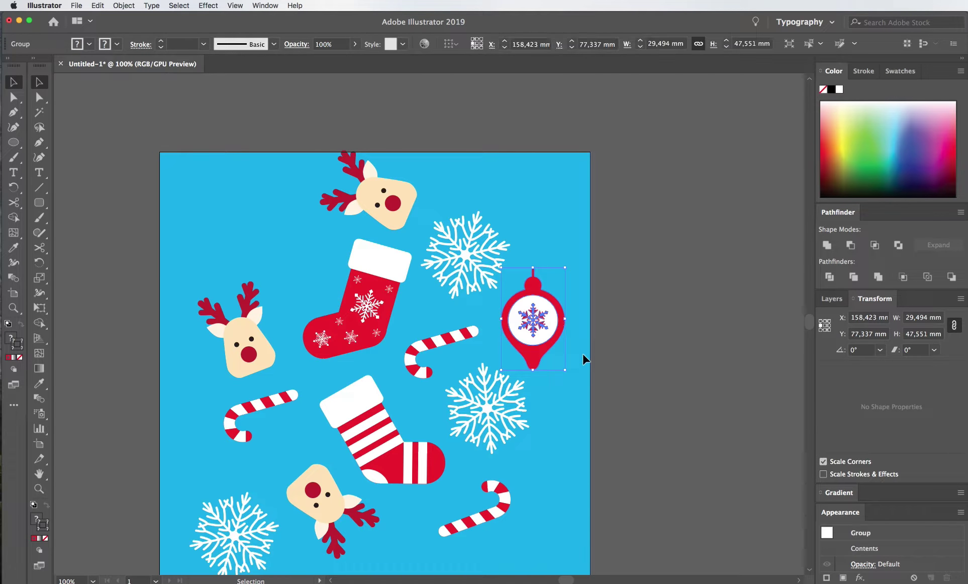
scroll(586, 342, "down", 2)
mouse_move(580, 352)
left_mouse_down()
mouse_move(583, 302)
mouse_move(560, 290)
mouse_move(436, 517)
left_mouse_up()
left_click(573, 310)
- Place a rotated ornament copy near the bottom and shift the lower-right candy cane right
left_click_drag(455, 481, 442, 478)
mouse_move(513, 477)
left_mouse_down()
mouse_move(514, 463)
mouse_move(513, 473)
left_mouse_up()
left_click(450, 530)
left_click(581, 500)
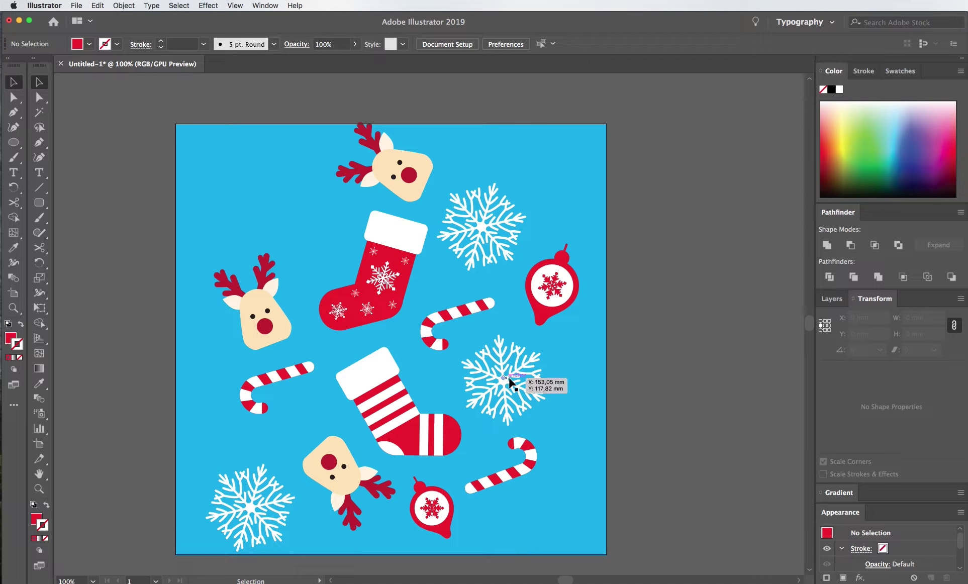
- Copy a snowflake beside the candy cane, expand its appearance, and rescale it to about 13.9 × 15.1 mm
left_click_drag(507, 380, 549, 449)
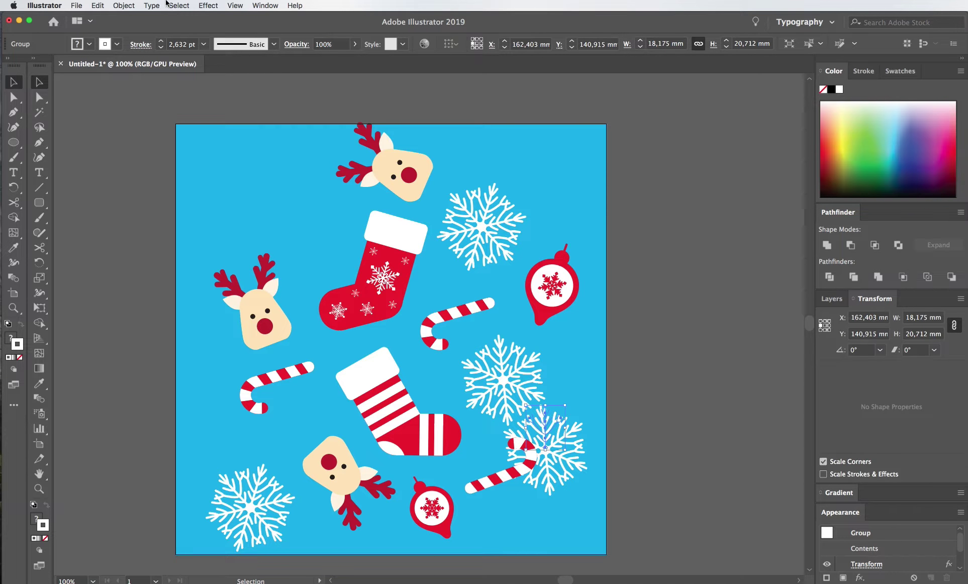
left_click(123, 5)
left_click(152, 125)
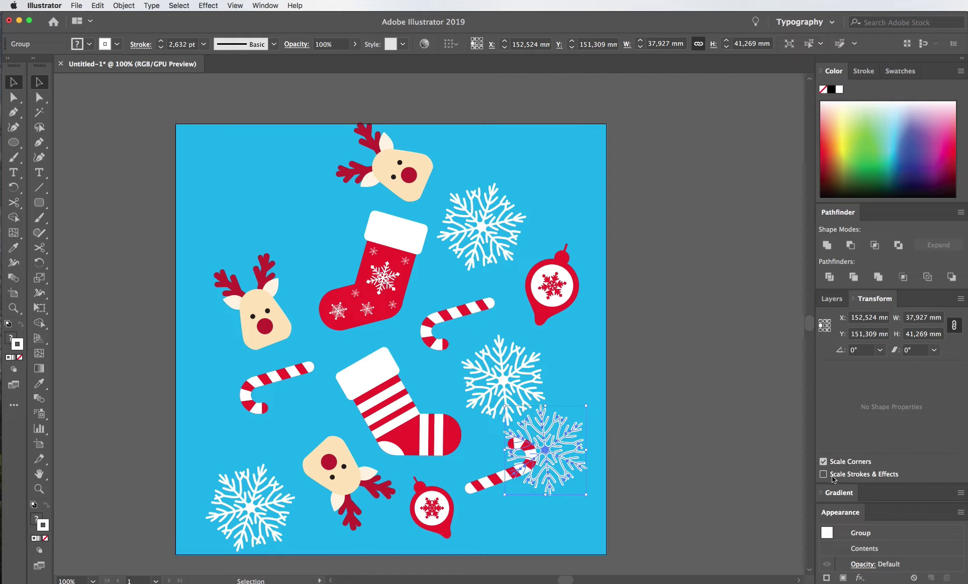
mouse_move(570, 476)
left_mouse_down()
mouse_move(544, 447)
mouse_move(555, 515)
mouse_move(557, 501)
left_mouse_up()
left_click(541, 503)
mouse_move(551, 497)
left_mouse_down()
mouse_move(559, 520)
mouse_move(582, 518)
left_mouse_up()
left_click(655, 529)
left_click(632, 505)
key("super+equal")
left_click_drag(216, 164, 293, 245)
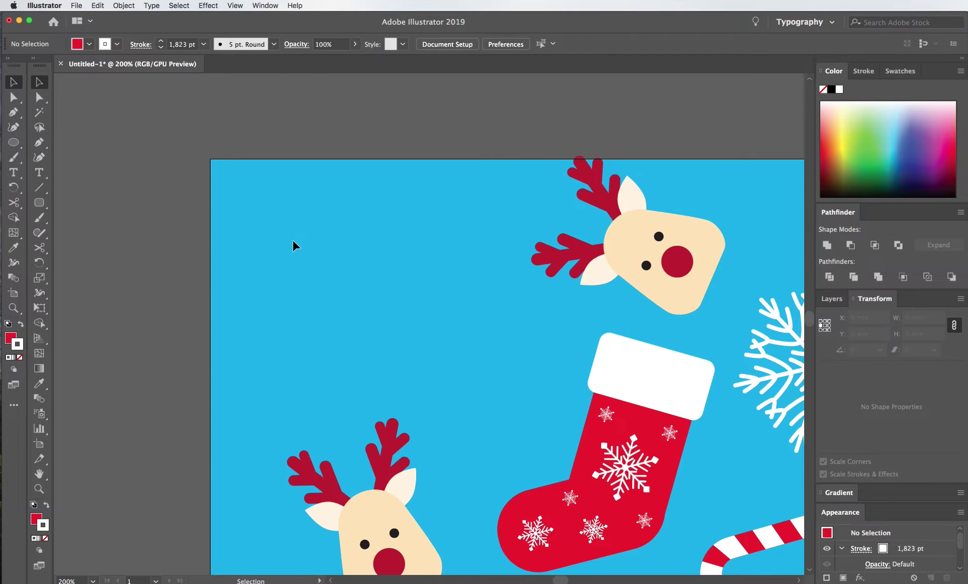
- Draw a circle for the gingerbread head with no stroke and an orange fill
left_click_drag(39, 202, 100, 233)
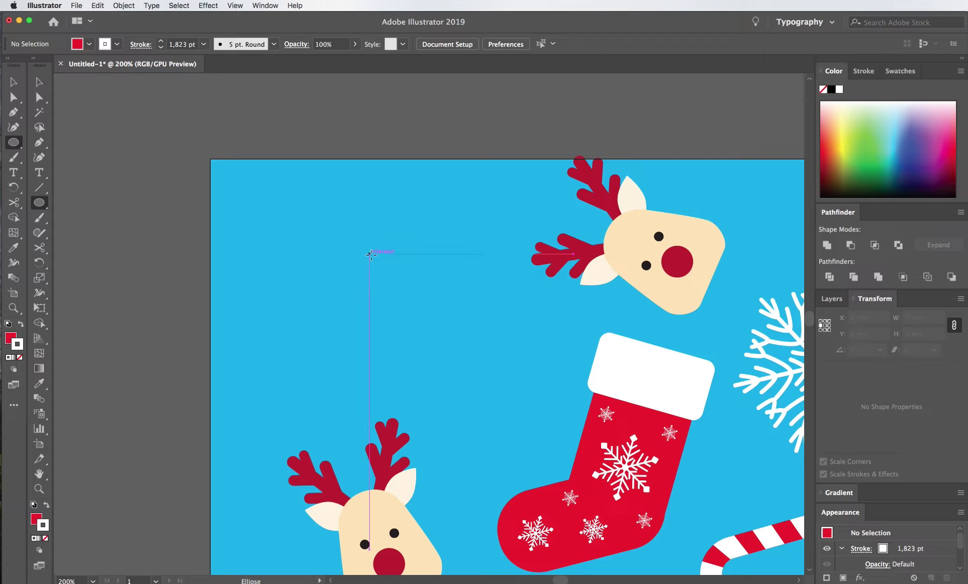
left_click_drag(370, 254, 393, 233)
left_click(40, 82)
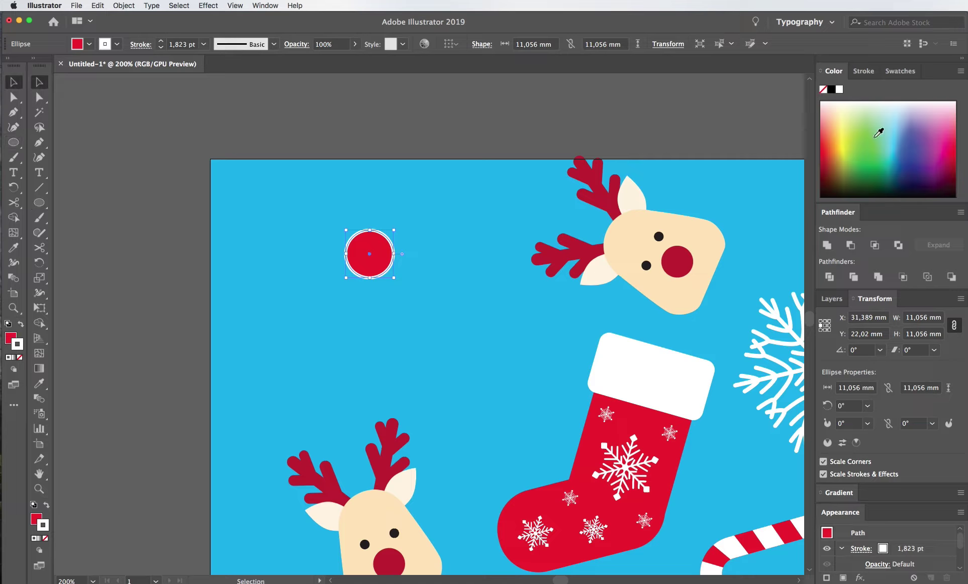
left_click(116, 44)
left_click(8, 65)
left_click(89, 44)
left_click(9, 74)
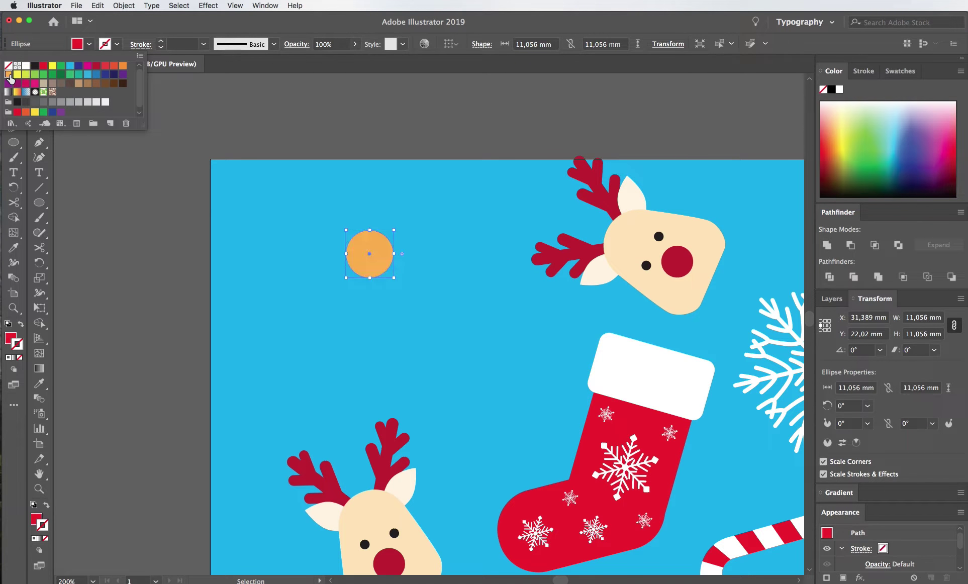
left_click(122, 69)
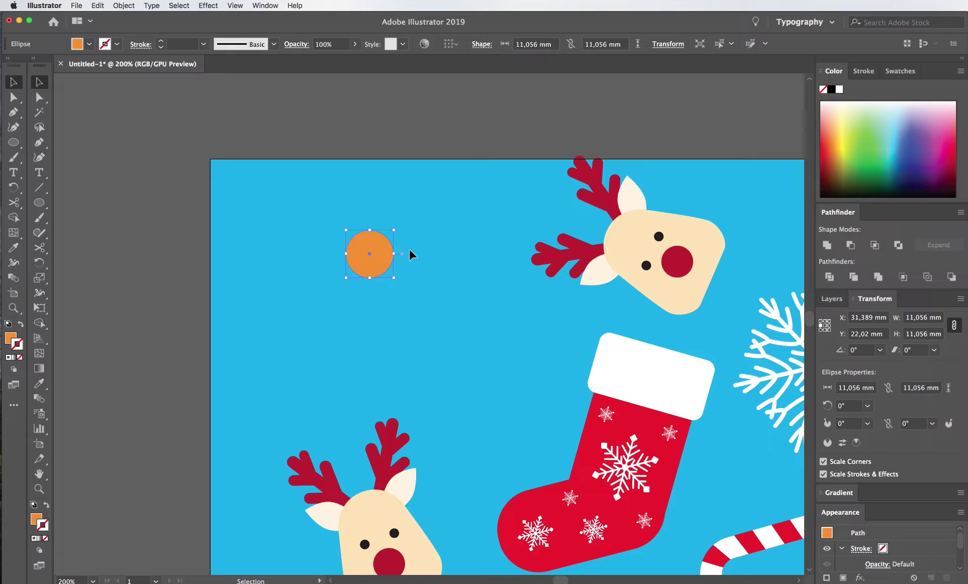
- Draw a rounded bar for the arms and duplicate it into two mirrored legs
left_click_drag(39, 203, 100, 217)
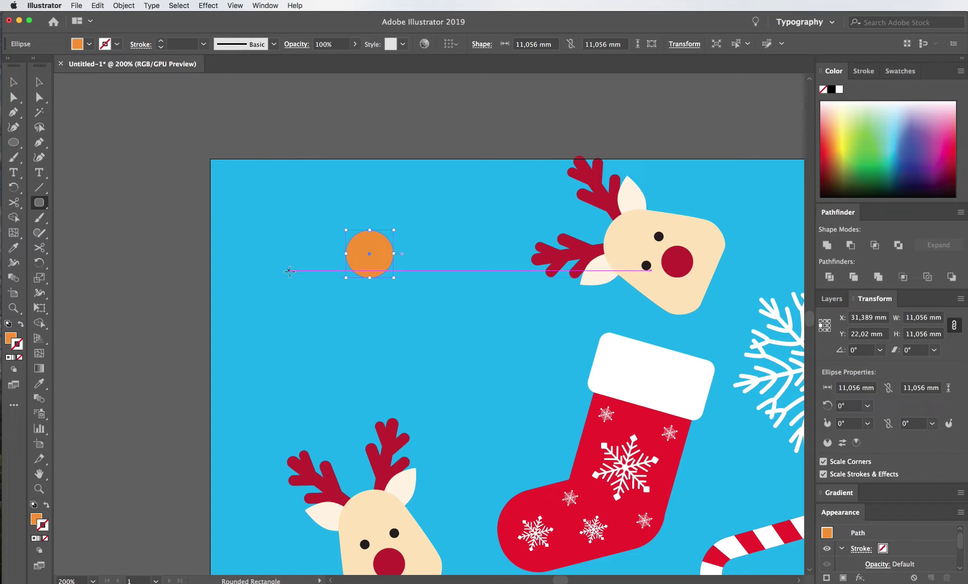
left_click_drag(302, 276, 437, 310)
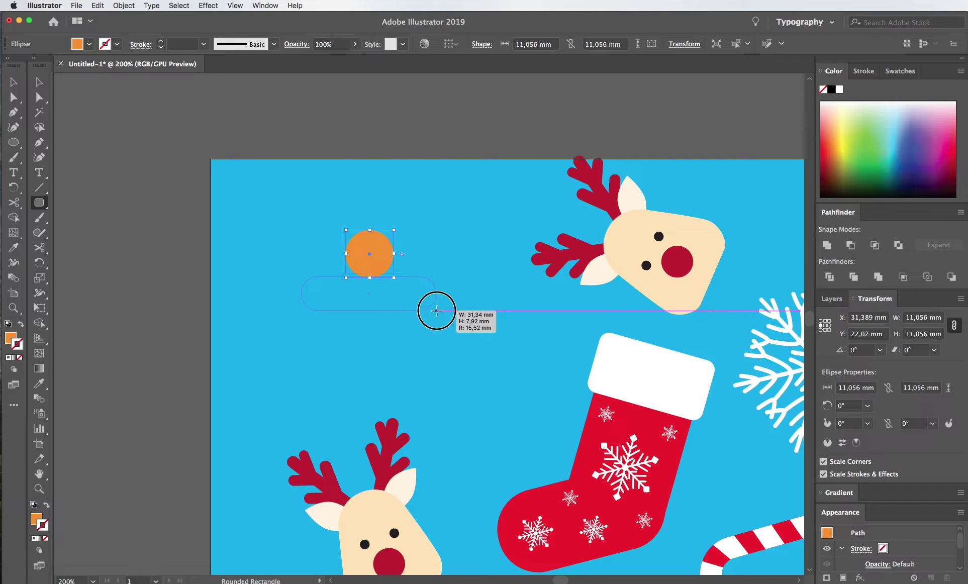
left_click_drag(437, 310, 438, 311)
key("v")
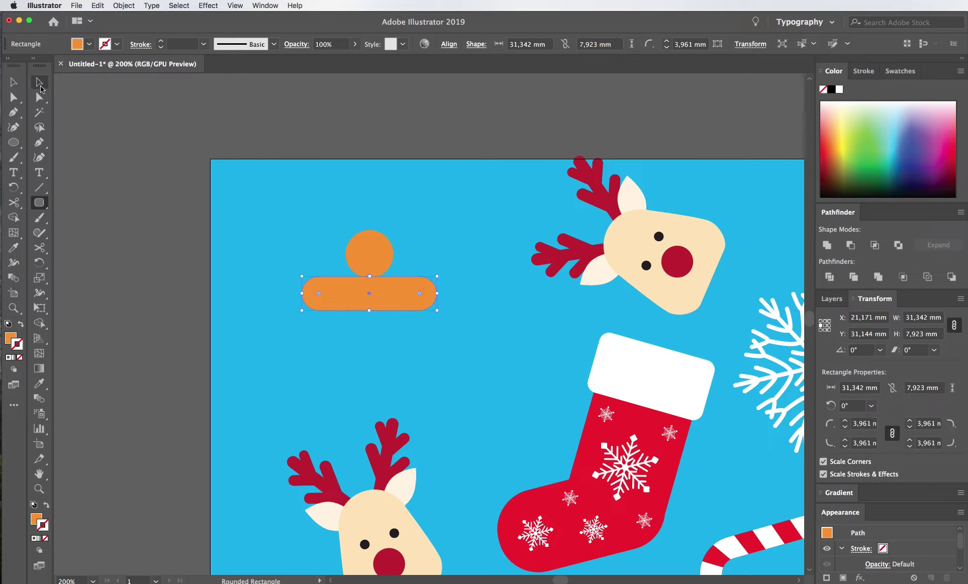
scroll(383, 372, "up", 2)
left_click_drag(394, 256, 394, 337)
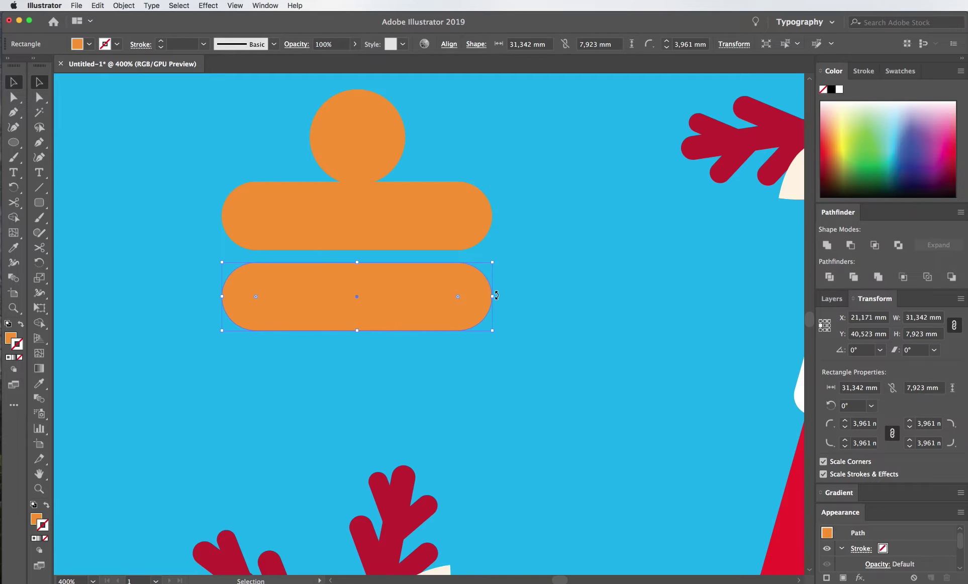
left_click(355, 214, "alt")
left_click(335, 430)
left_click_drag(352, 354, 304, 355)
- Align the legs and arms on a common vertical centre and group the figure
left_click(463, 393)
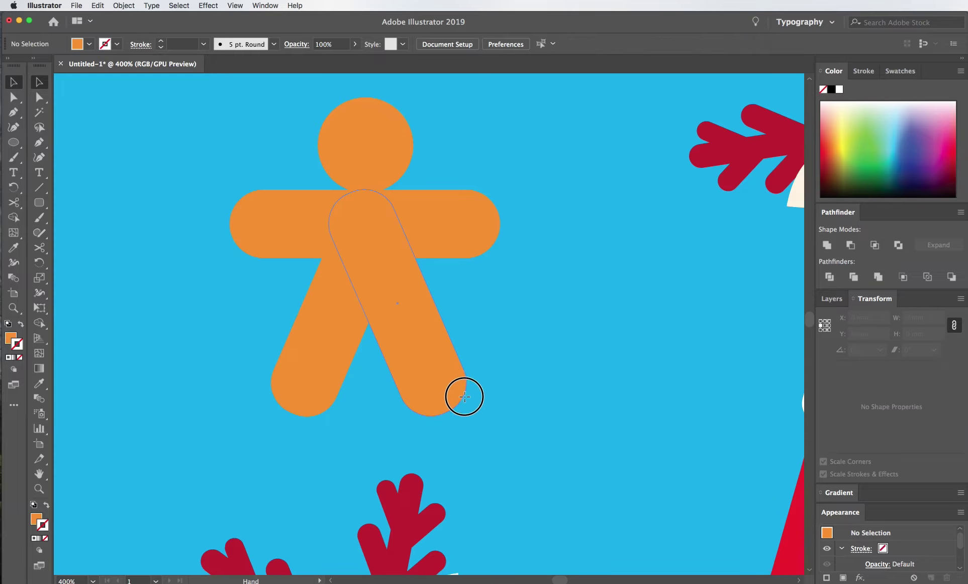
scroll(517, 422, "up", 2)
left_click_drag(571, 453, 346, 356)
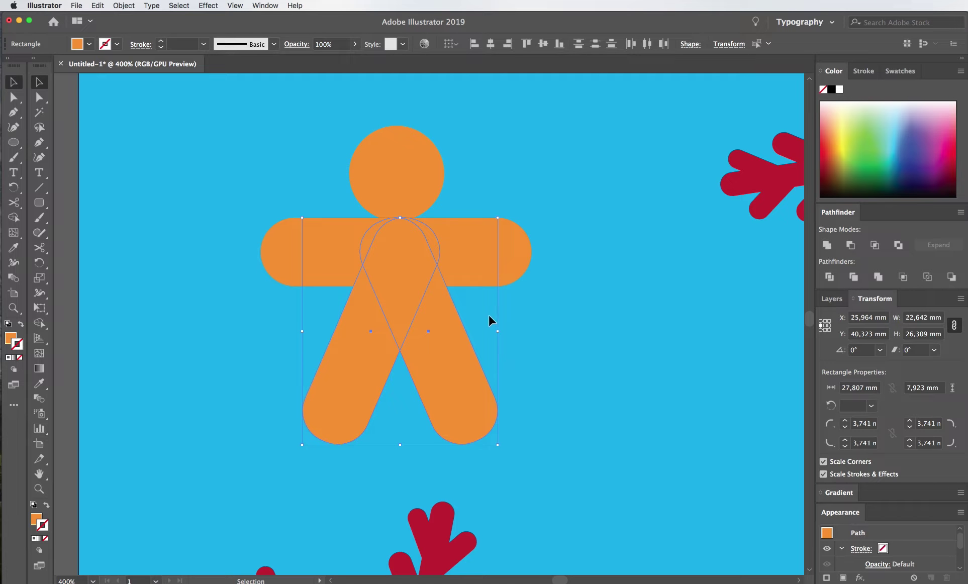
left_click(486, 263, "shift")
left_click(490, 45)
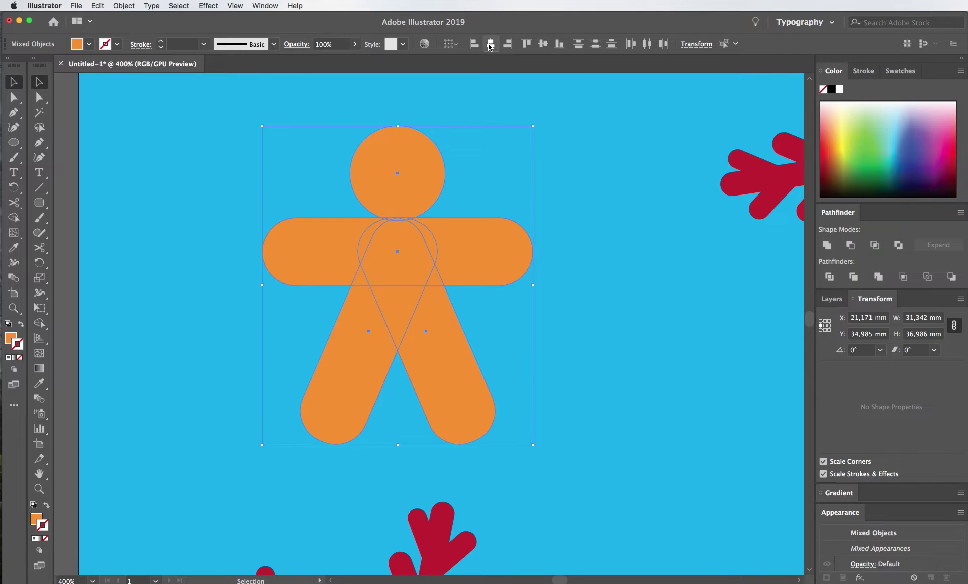
key("ctrl+g")
left_click(541, 383)
scroll(538, 405, "up", 3)
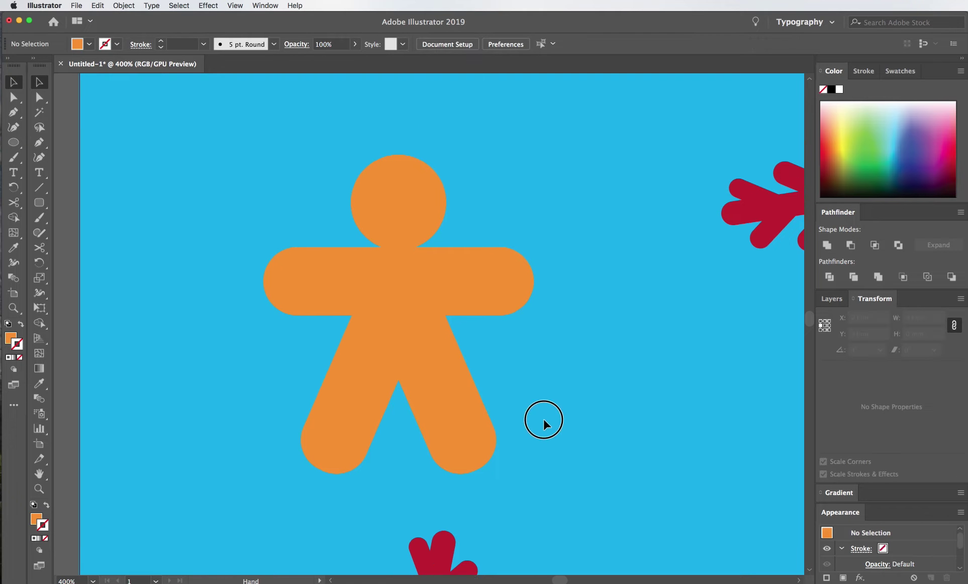
scroll(455, 301, "up", 2)
- Copy the head circle into a tiny dot with no stroke
double_click(395, 223)
left_click_drag(374, 197, 378, 332)
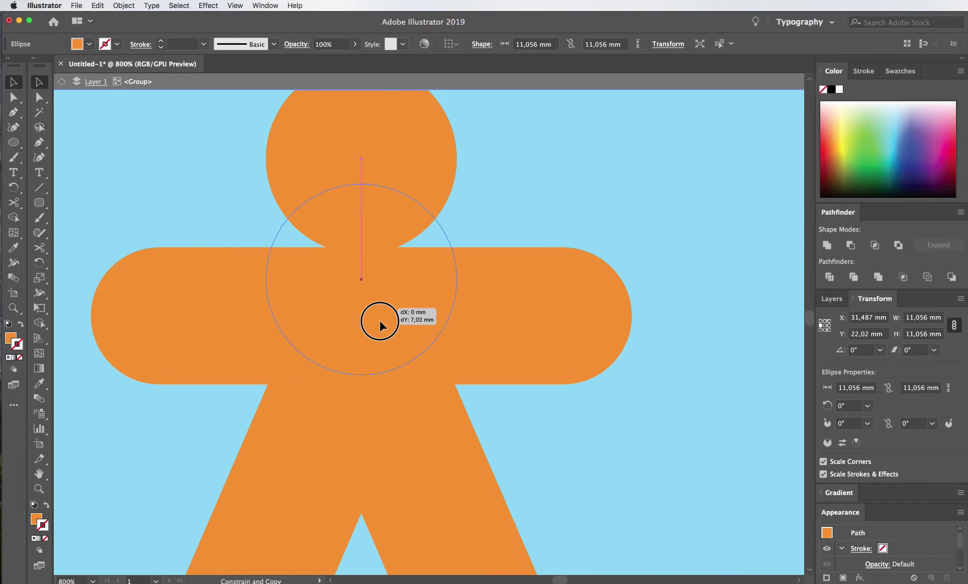
left_click_drag(356, 207, 361, 294)
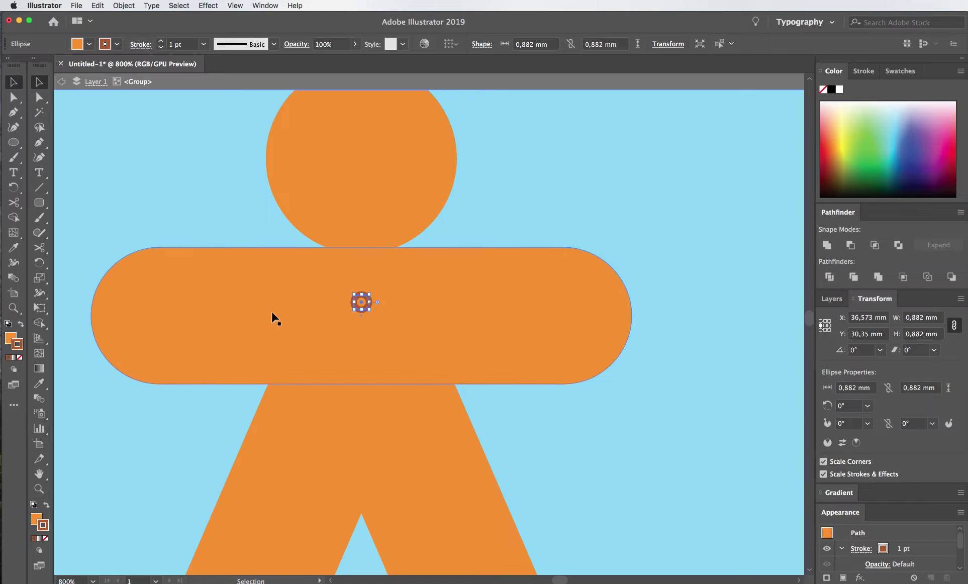
left_click(46, 506)
left_click(119, 47)
left_click(7, 69)
left_click(167, 27)
left_click(41, 80)
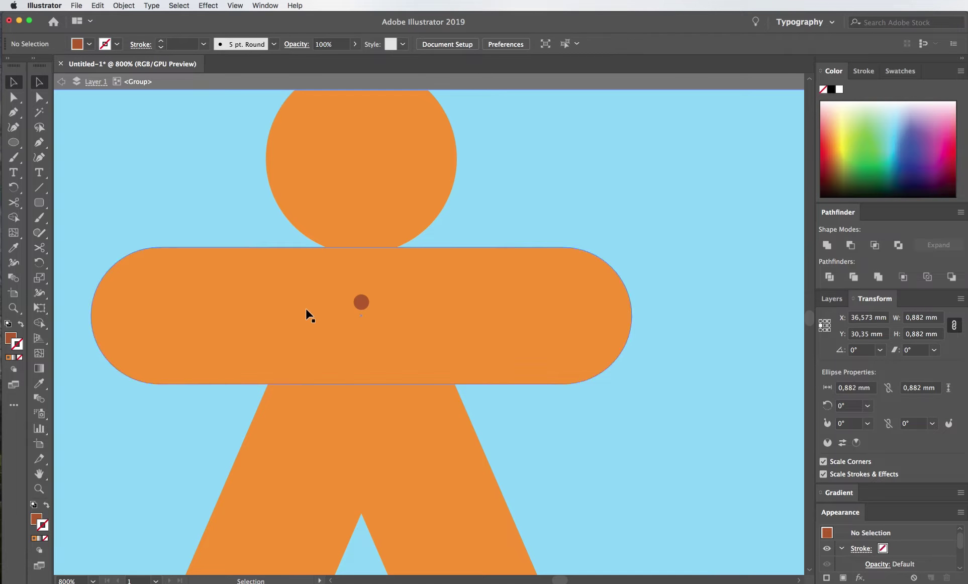
- Position the dot on the chest and fill it red without a stroke
left_click_drag(361, 303, 362, 250)
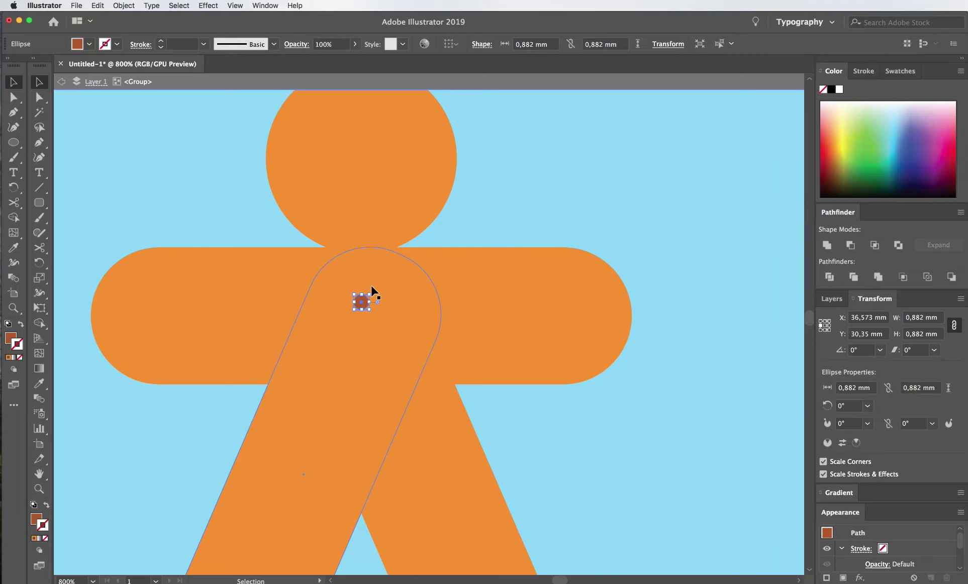
scroll(373, 292, "up", 1)
left_click(829, 141)
key("slash")
left_click(828, 149)
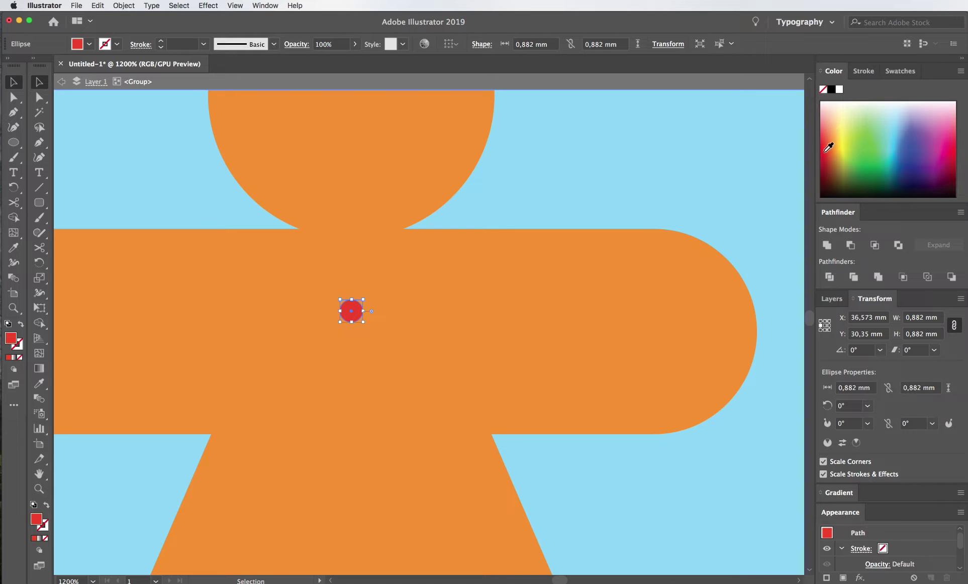
- Repeat the dot into three chest buttons, group them and enlarge the group
left_click_drag(355, 315, 355, 354)
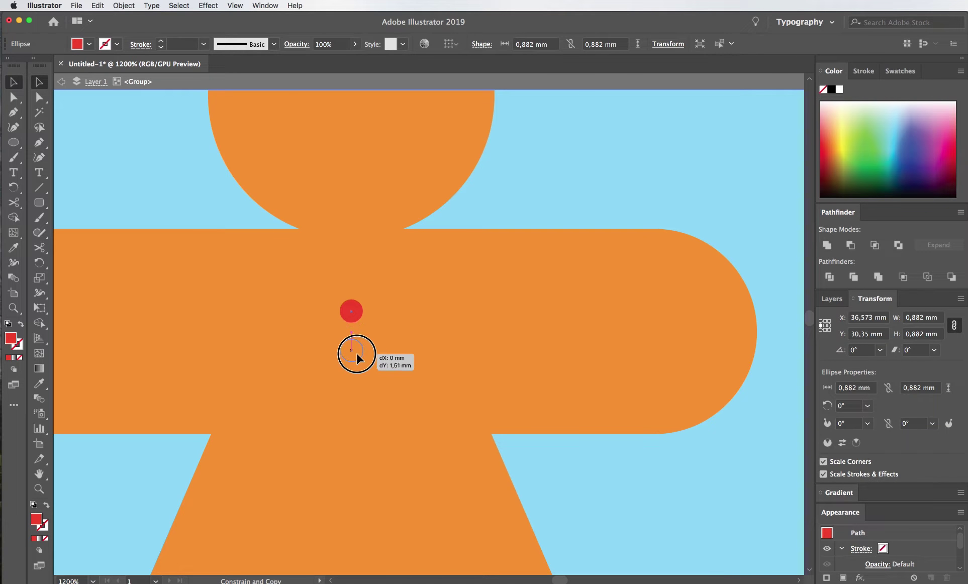
key("super+d")
left_click(354, 347, "shift")
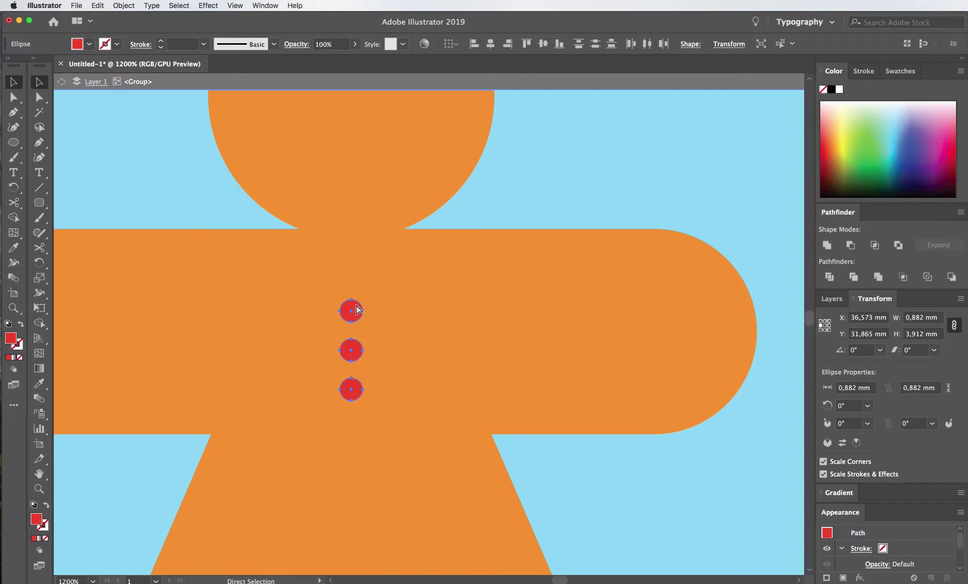
left_click(355, 310, "shift")
key("super+g")
left_click_drag(352, 298, 355, 266)
key("super+minus")
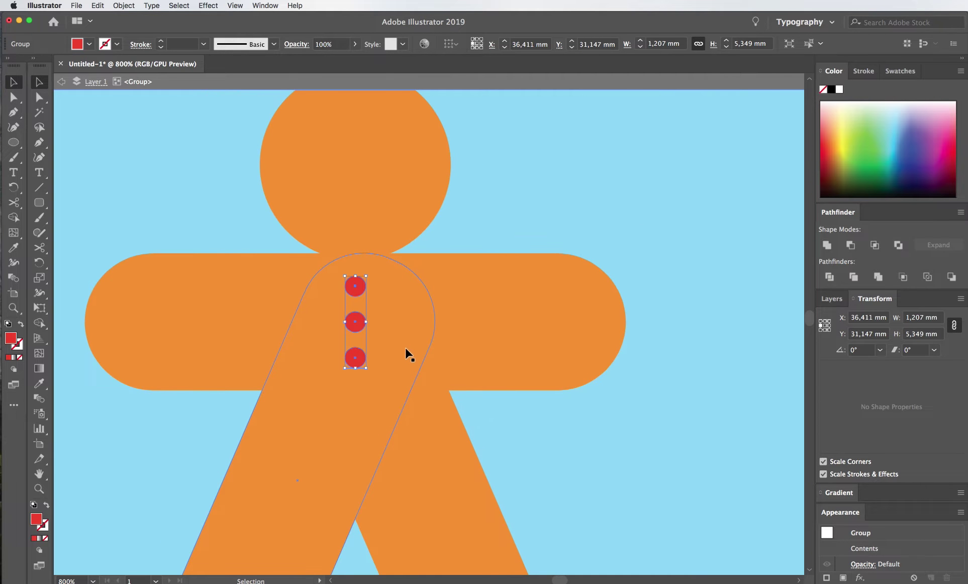
left_click_drag(355, 368, 356, 390)
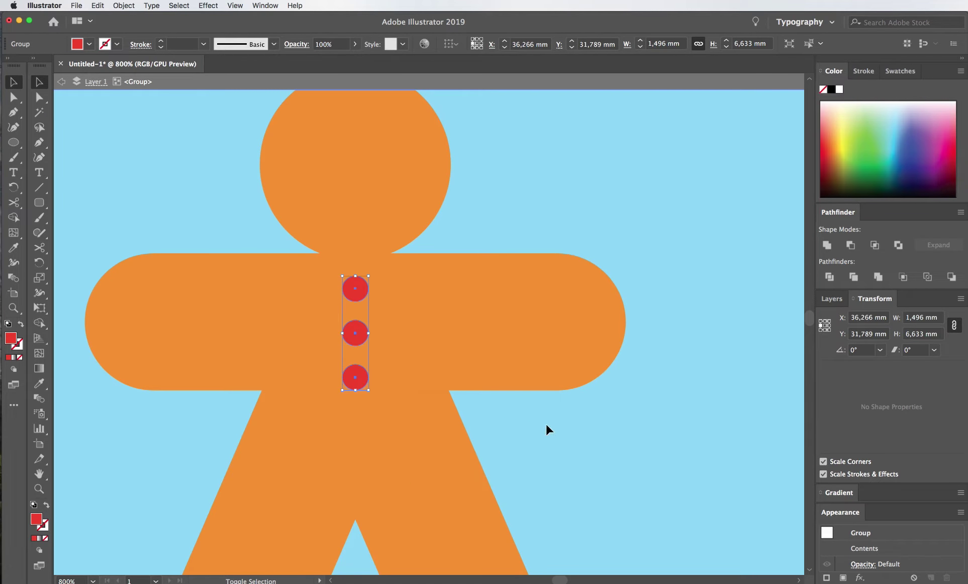
left_click(585, 436)
- Copy the button dots up onto the head and turn them into a row
scroll(584, 427, "down", 2)
scroll(545, 406, "up", 3)
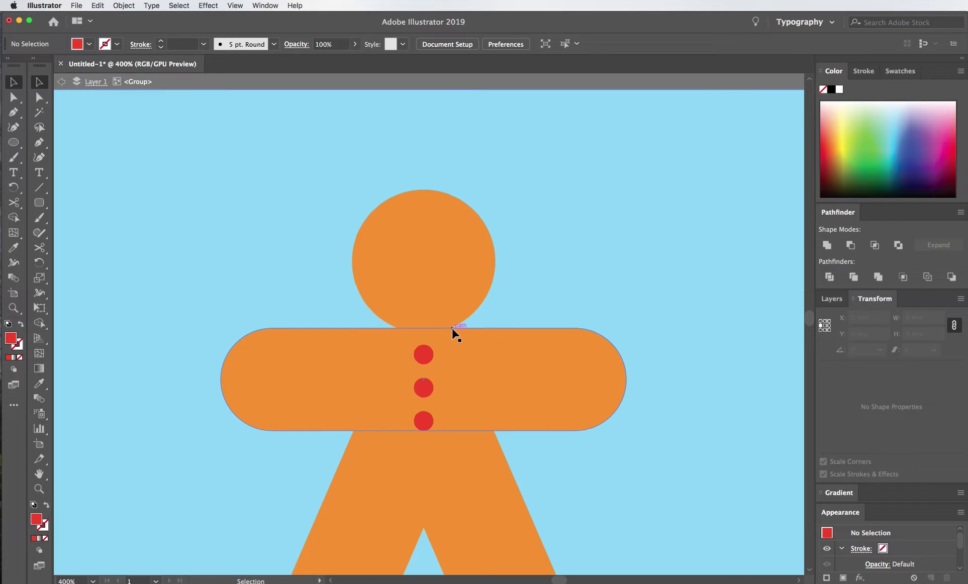
left_click_drag(412, 365, 420, 208)
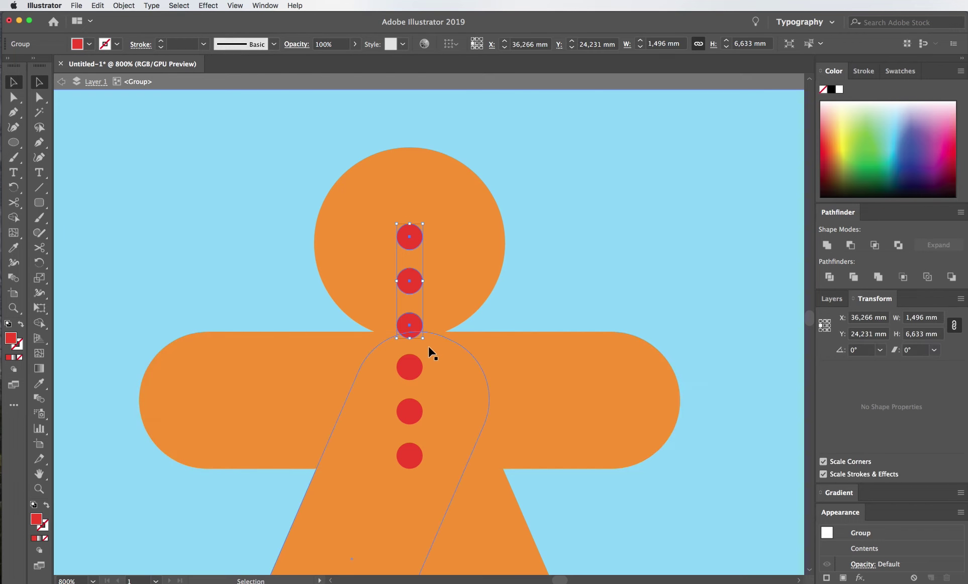
left_click_drag(427, 346, 454, 279)
- Delete the extra head dot, leaving two eyes, and move the eyes higher
left_click(454, 281)
key("Delete")
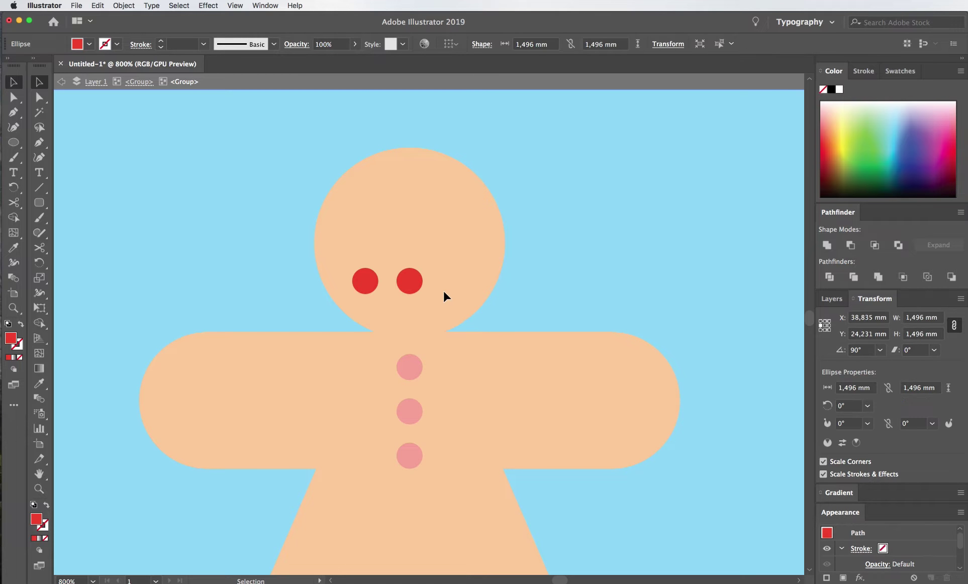
key("Escape")
double_click(413, 284)
mouse_move(413, 284)
left_mouse_down()
mouse_move(439, 227)
mouse_move(433, 214)
mouse_move(494, 210)
left_mouse_up()
double_click(433, 211)
key("super+z")
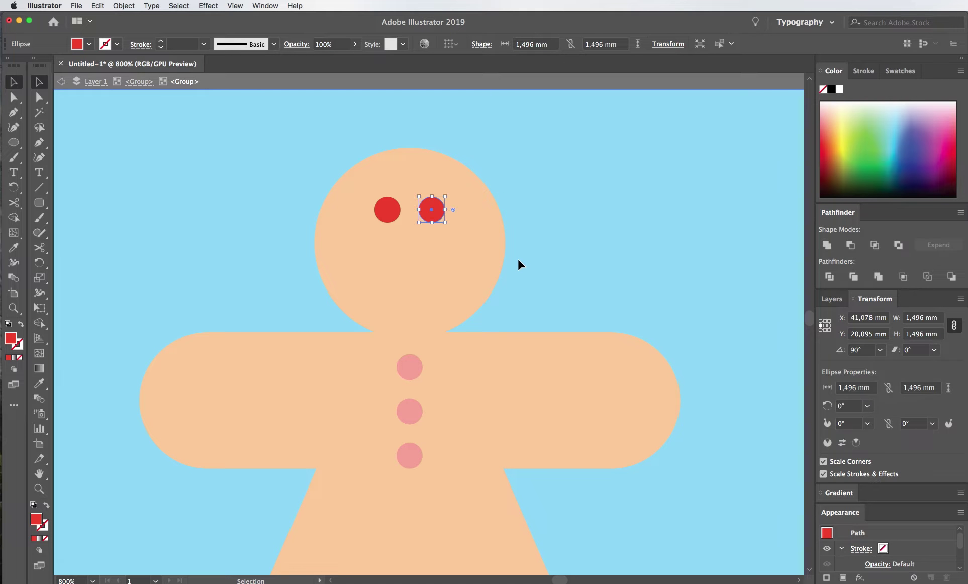
- Space the eyes apart, shrink them, lower them slightly and colour them black
key("Right")
left_click(390, 215)
key("Left")
key("Left")
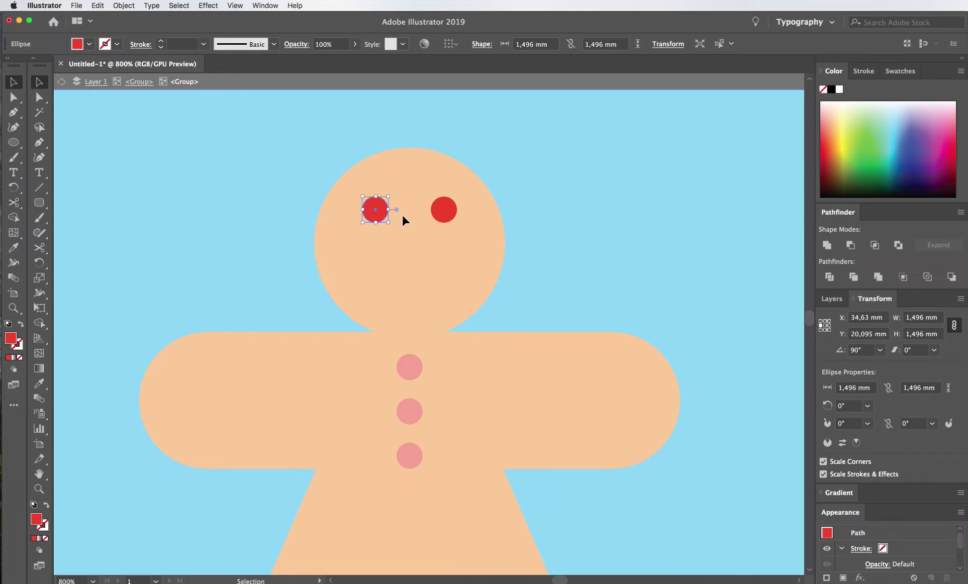
left_click(443, 220)
key("Right")
left_click(378, 213, "shift")
left_click_drag(465, 222, 447, 238)
key("shift+super+a")
left_click_drag(352, 191, 437, 242)
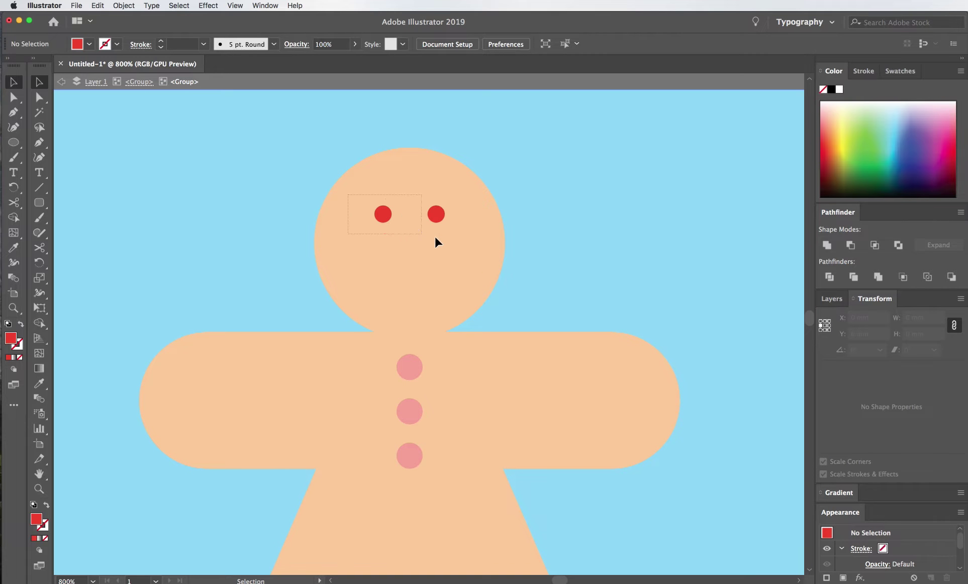
key("Down")
key("Down")
left_click(832, 90)
key("shift+super+a")
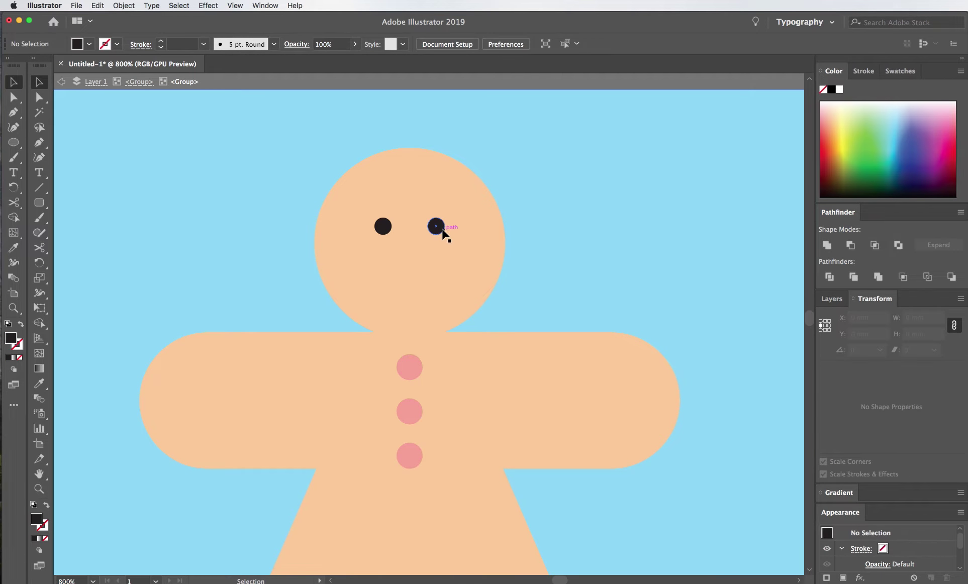
- Nudge both eyes further outward on the face
left_click_drag(436, 227, 443, 227)
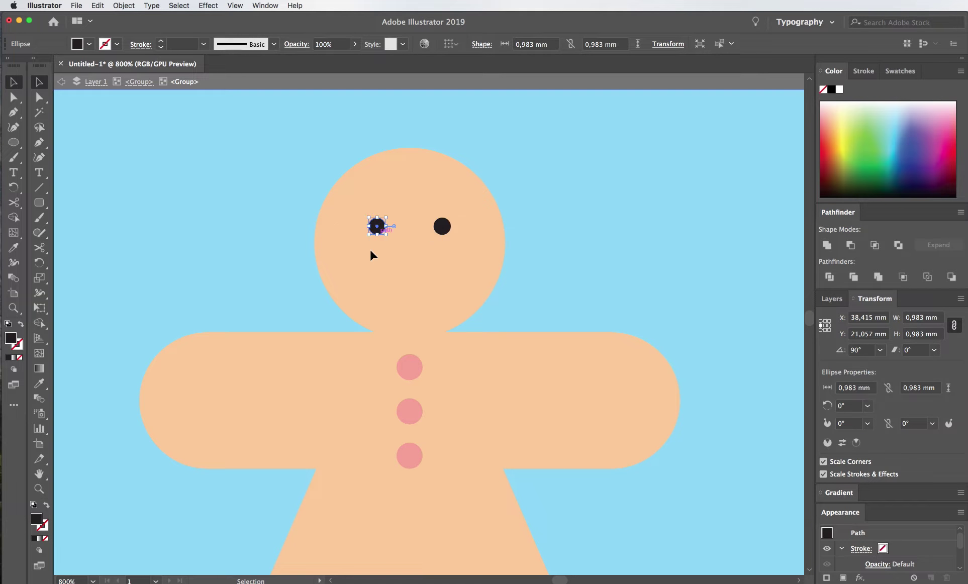
key("Left")
left_click(447, 228)
key("Right")
key("shift+super+a")
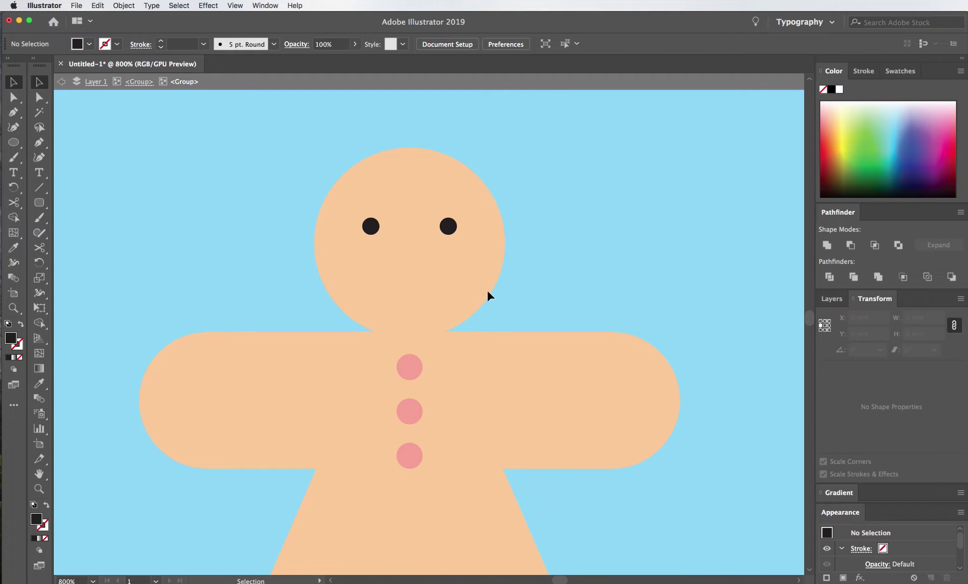
left_click(370, 231)
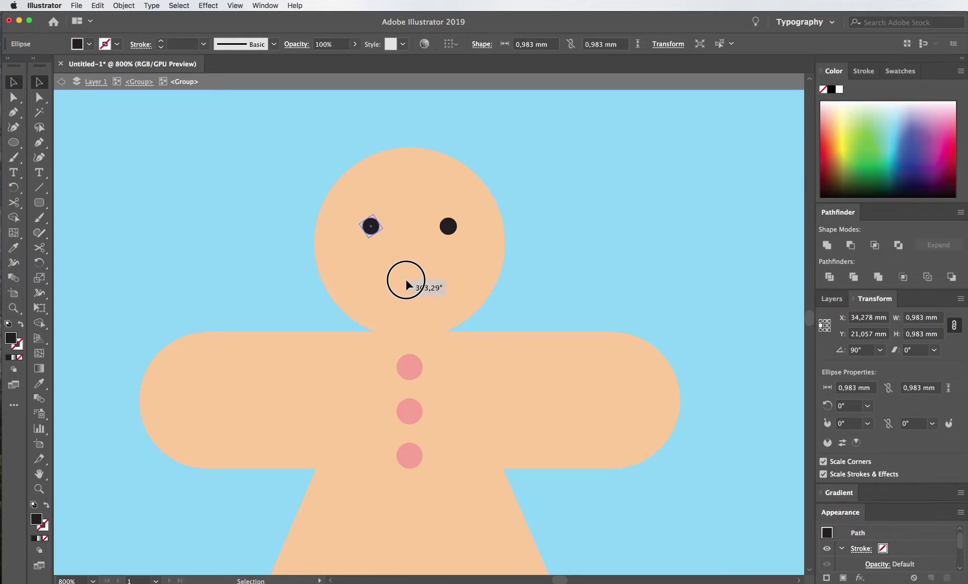
- Shape a Round Cap smile from a copied eye and rotate the top-right gingerbread copy
left_click(428, 255, "super")
mouse_move(471, 211)
left_mouse_down("alt")
mouse_move(383, 245)
mouse_move(397, 246)
mouse_move(378, 352)
left_mouse_up("alt")
key("a")
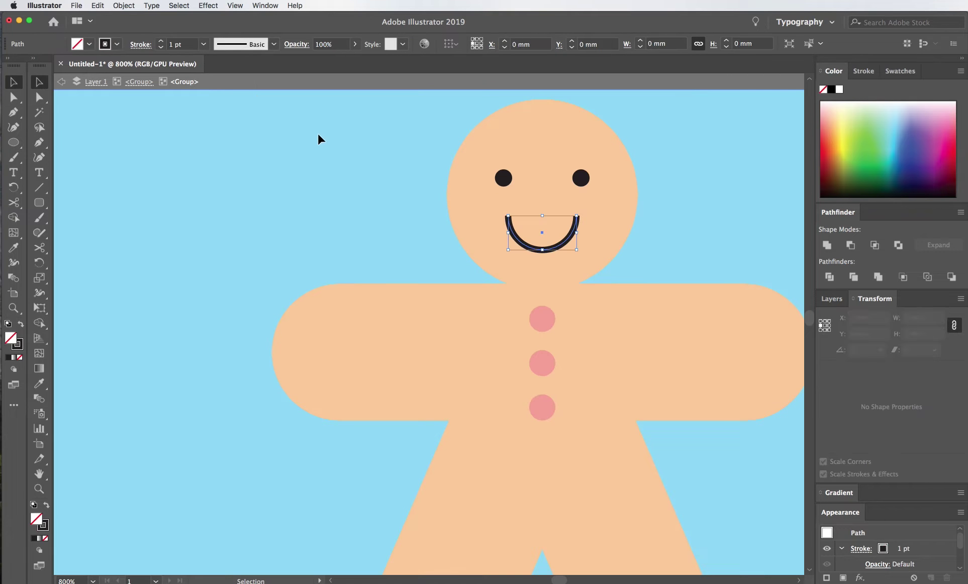
left_click(141, 45)
left_click(67, 76)
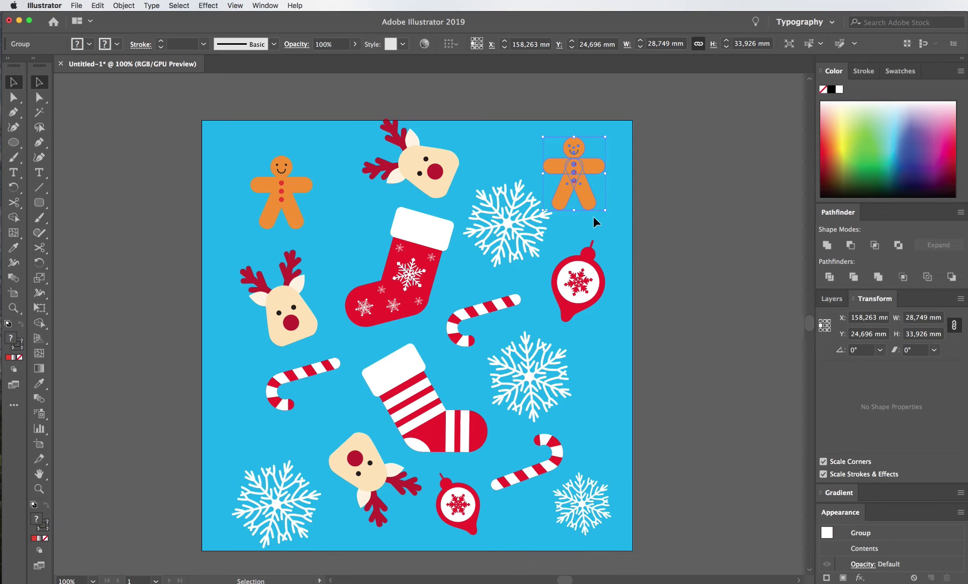
mouse_move(593, 216)
left_mouse_down()
mouse_move(539, 198)
mouse_move(553, 128)
left_mouse_up()
- Place a tilted gingerbread man copy at bottom right and rotate the candy cane nearly horizontal
left_click(693, 238)
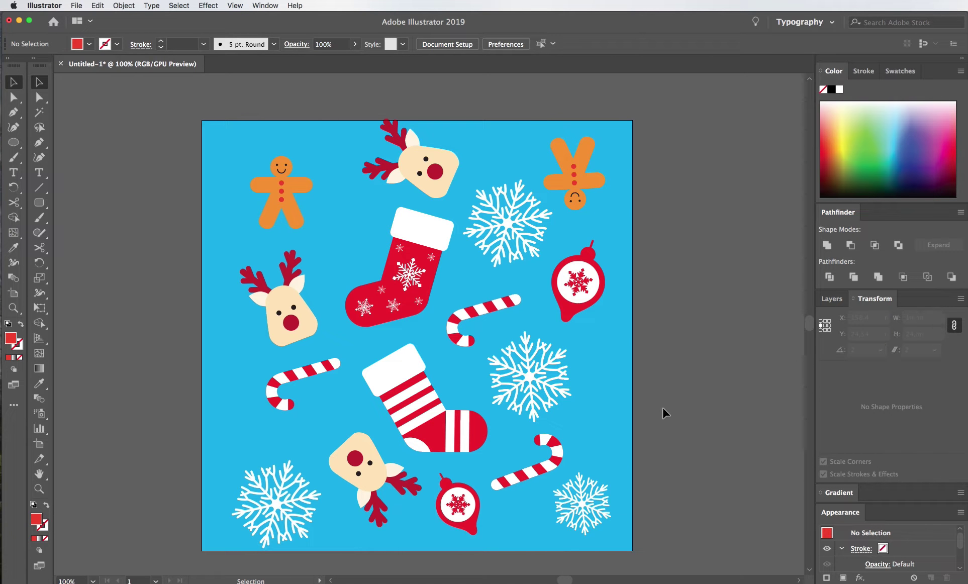
left_click_drag(286, 200, 528, 501)
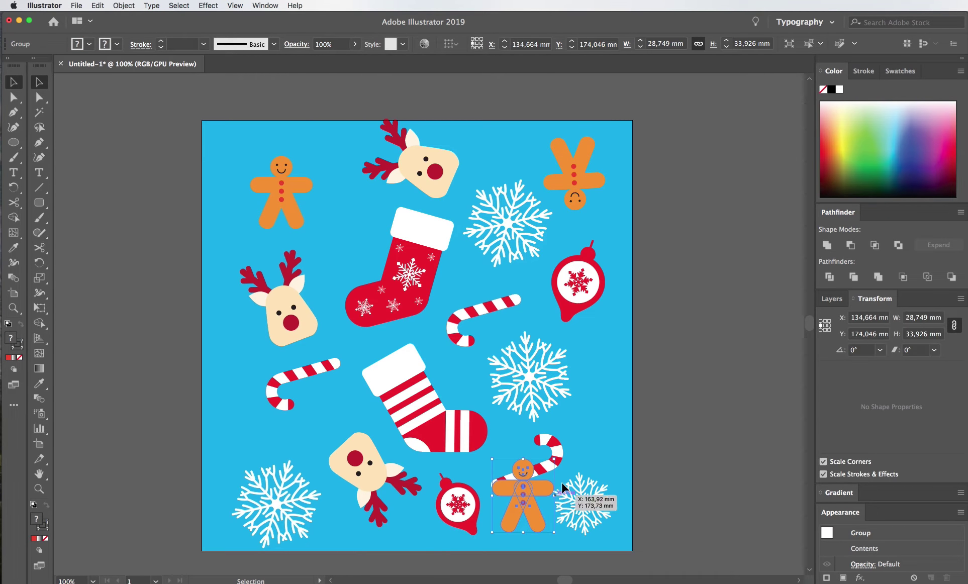
left_click(560, 455)
key("r")
mouse_move(638, 434)
left_mouse_down()
mouse_move(595, 463)
mouse_move(621, 432)
left_mouse_up()
left_click(523, 495, "super")
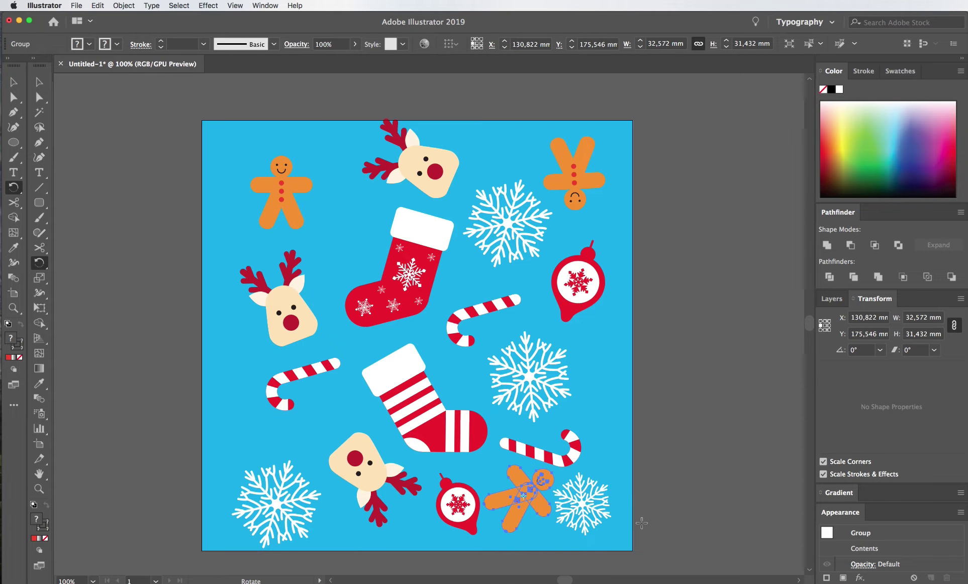
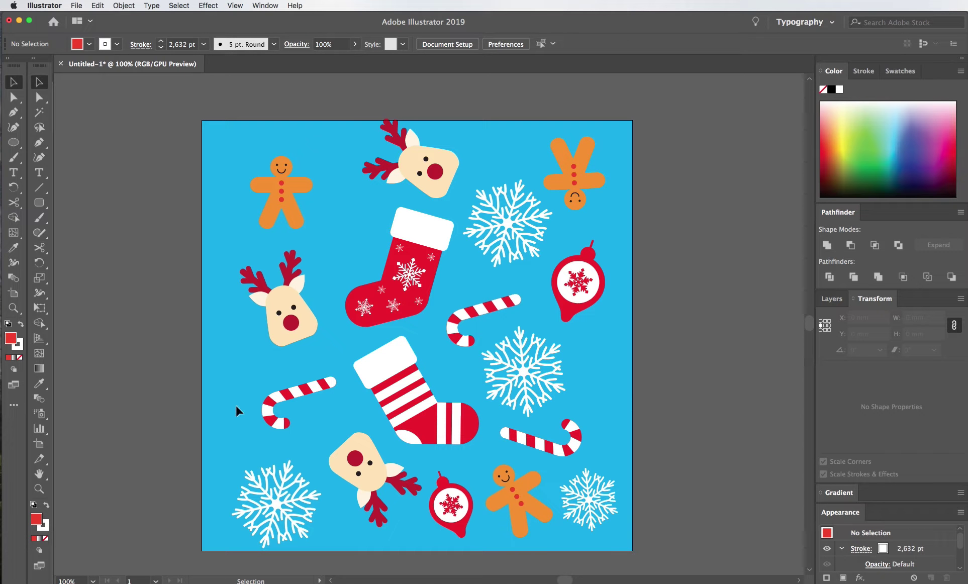
- Move the top-left gingerbread man beside the reindeer and tilt it clockwise
left_click_drag(318, 395, 328, 412)
left_click_drag(302, 346, 298, 316)
mouse_move(274, 194)
left_mouse_down()
mouse_move(297, 347)
mouse_move(332, 382)
left_mouse_up()
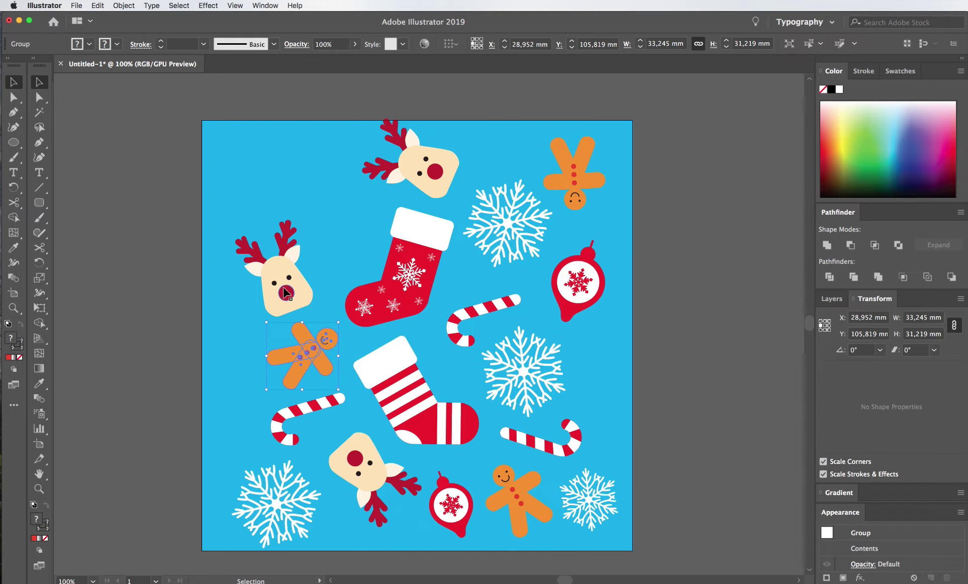
left_click_drag(290, 293, 305, 283)
left_click(168, 282)
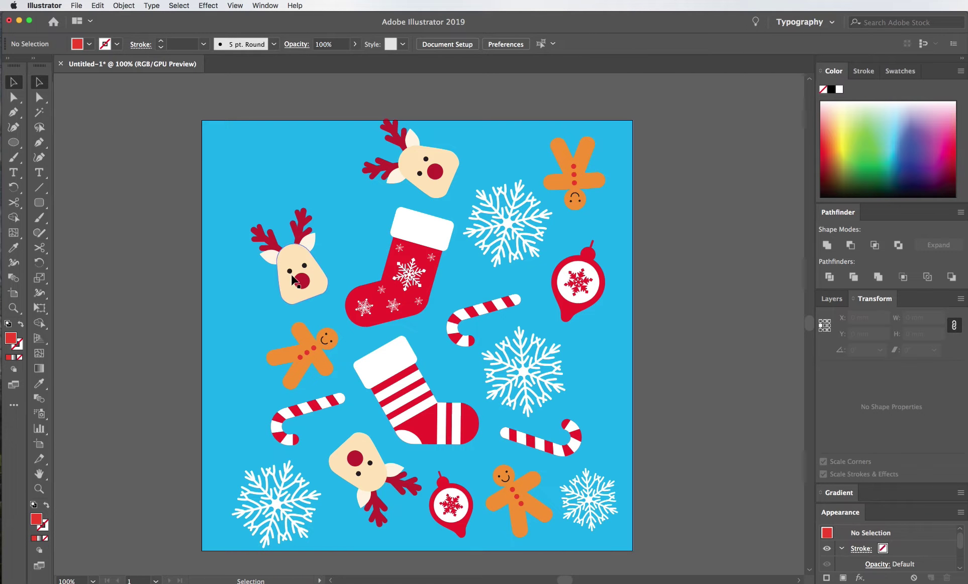
key("ctrl+z")
left_click(117, 314)
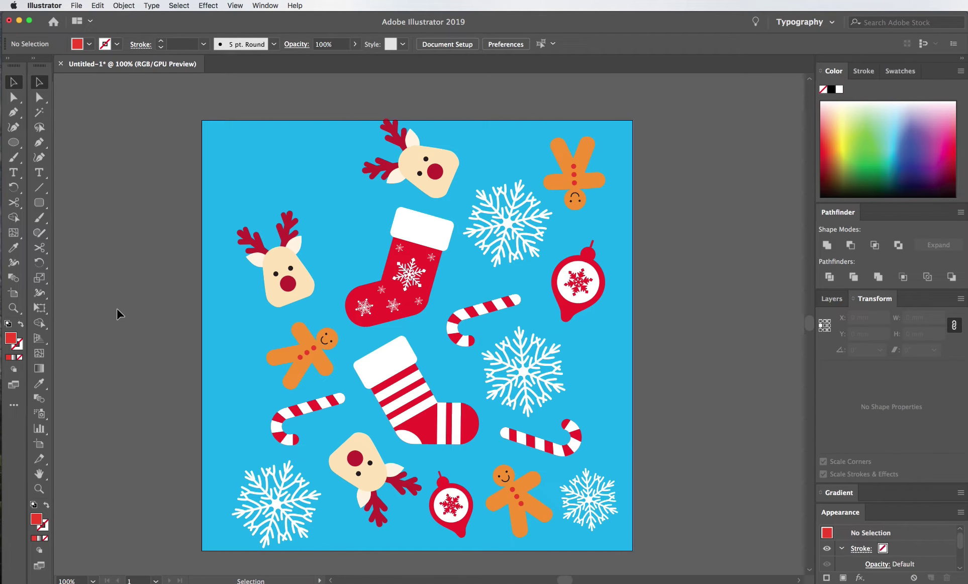
- Add a smaller red ornament copy to the left of the stocking
left_click_drag(598, 285, 370, 234)
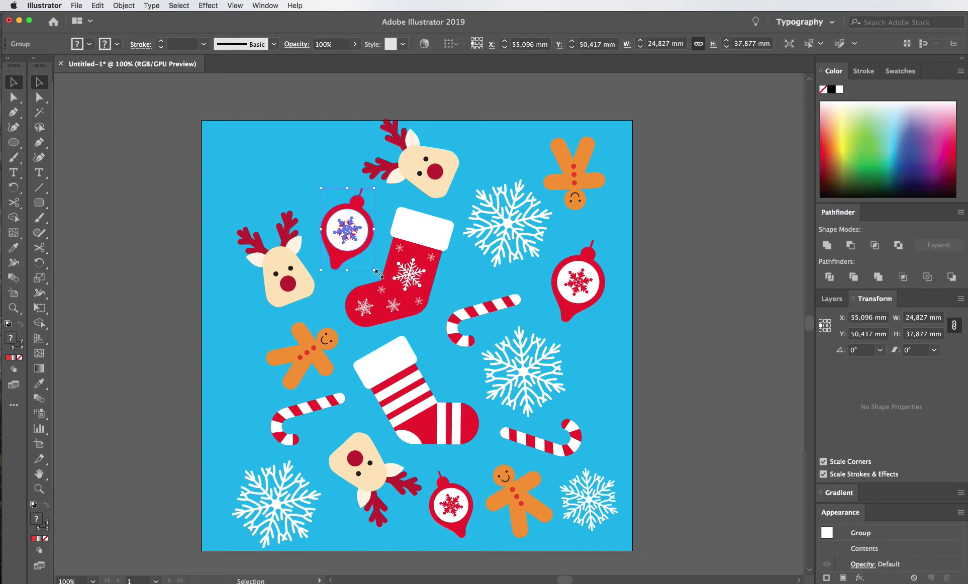
mouse_move(380, 274)
left_mouse_down()
mouse_move(363, 244)
mouse_move(363, 254)
left_mouse_up()
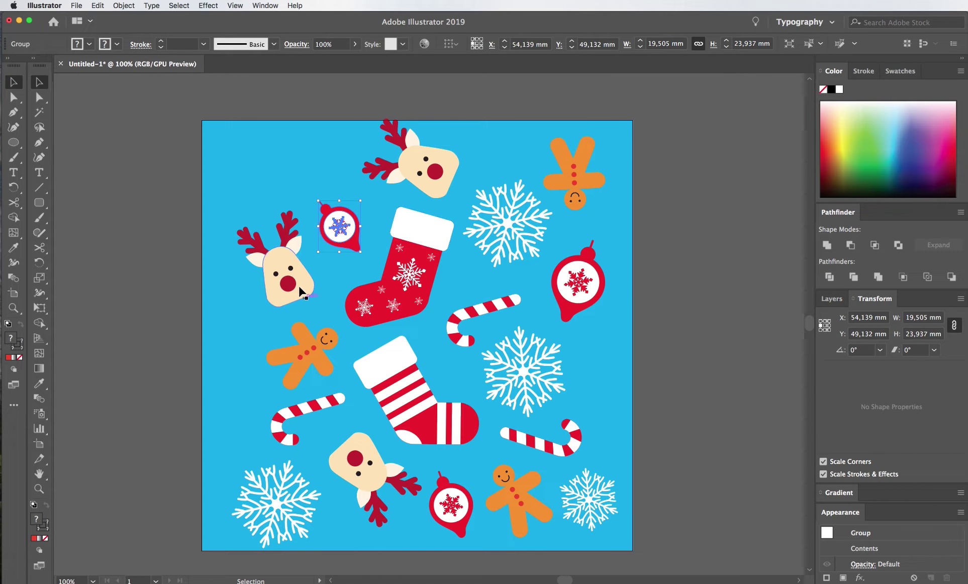
left_click_drag(304, 301, 306, 305)
left_click_drag(320, 356, 288, 171, "alt")
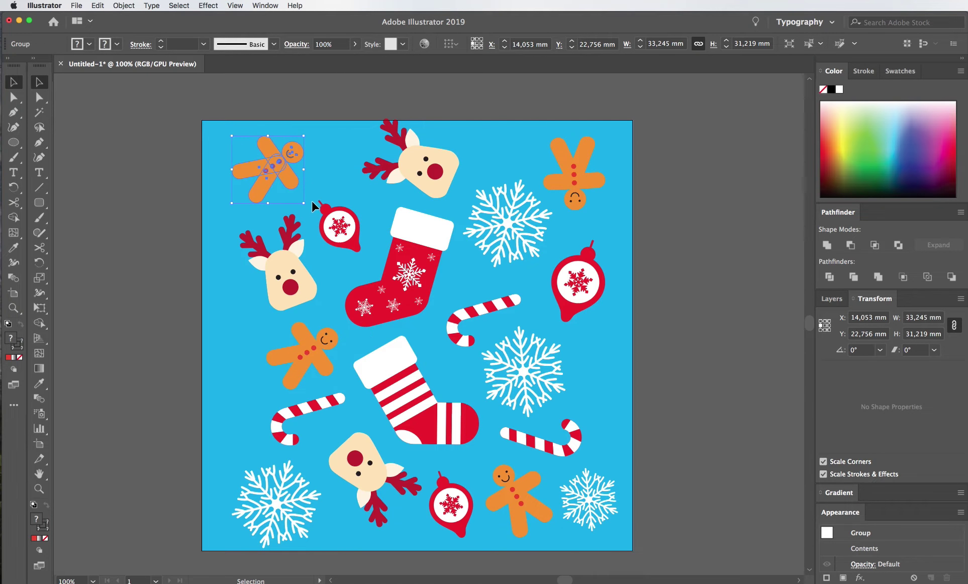
key("Delete")
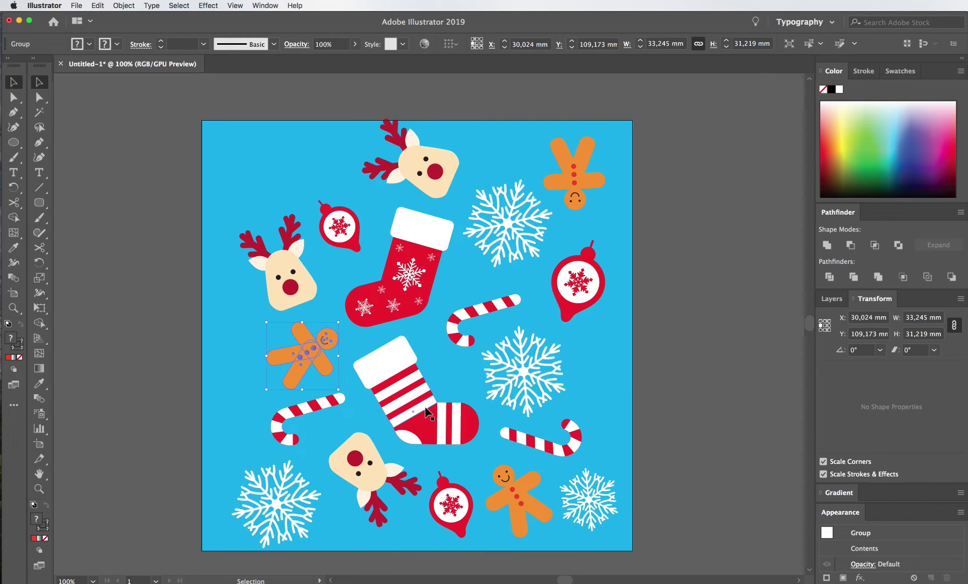
- Add a scaled-down striped stocking copy top-left and a snowflake copy on the left
left_click_drag(407, 347, 249, 103, "alt")
mouse_move(320, 200)
left_mouse_down()
mouse_move(311, 187)
mouse_move(326, 161)
left_mouse_up()
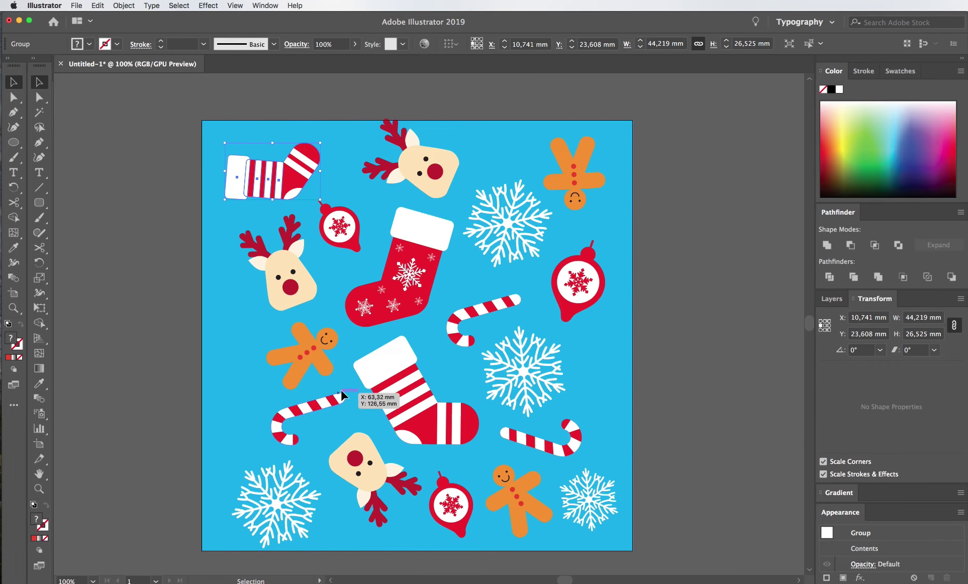
left_click_drag(558, 491, 213, 389, "alt")
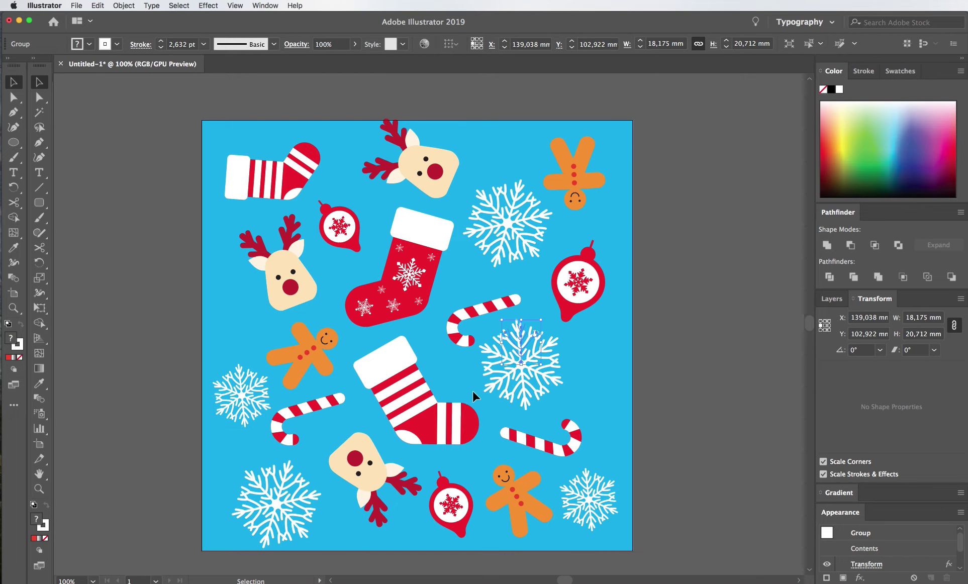
left_click(214, 346)
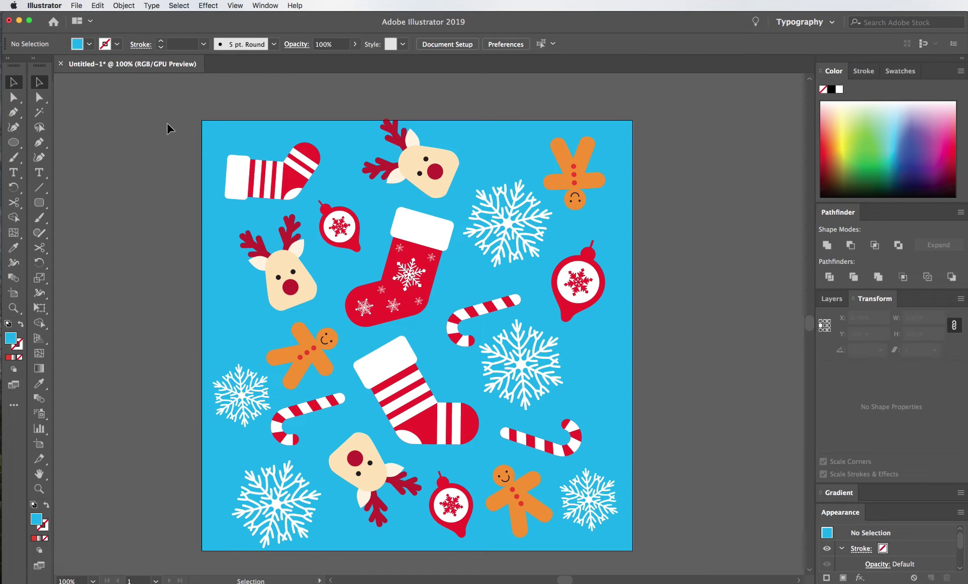
- Group all the tile artwork into one group and select it
key("ctrl+a")
key("ctrl+g")
left_click(665, 527)
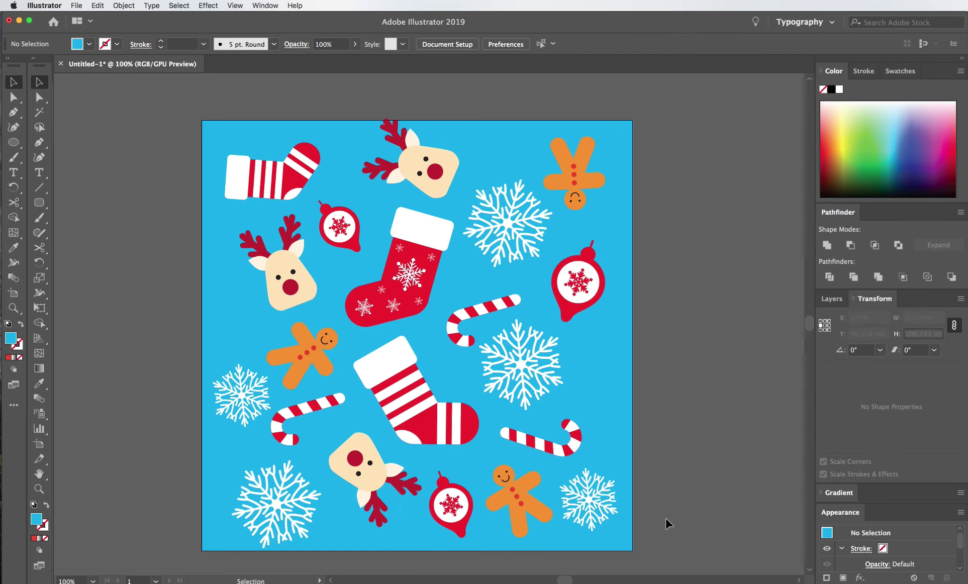
left_click(435, 326)
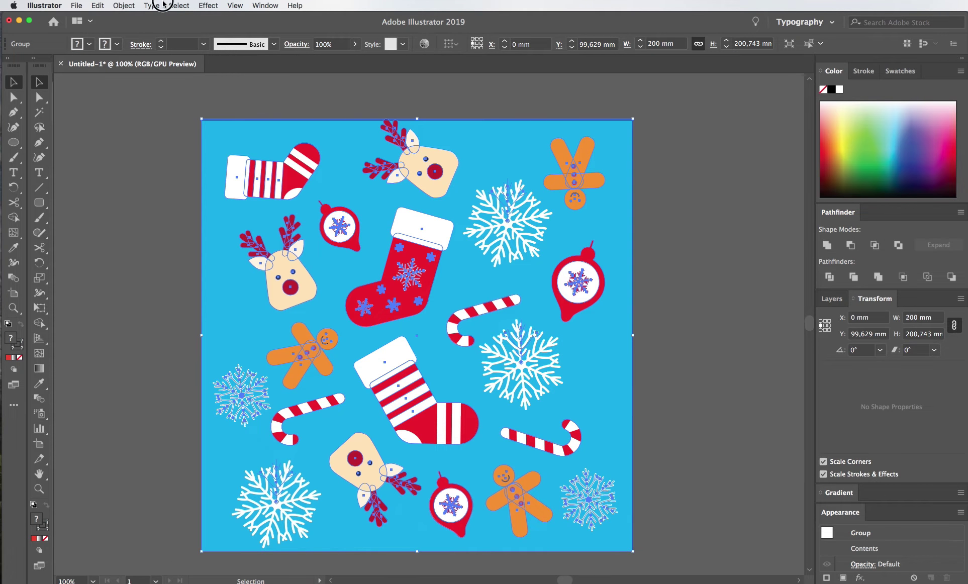
- Open and cancel the Transform effect, then reselect the whole tile group
left_click(208, 5)
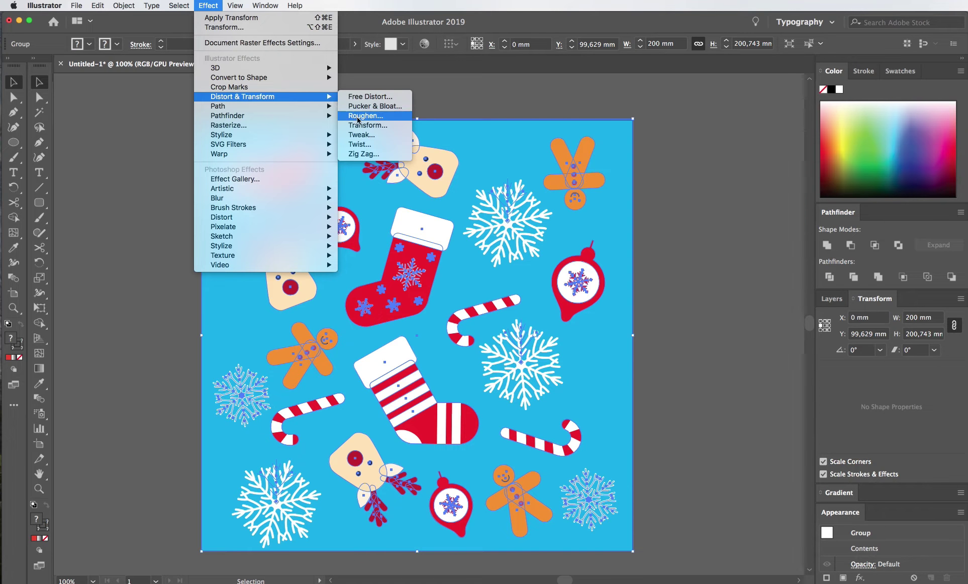
left_click(360, 125)
left_click(772, 454)
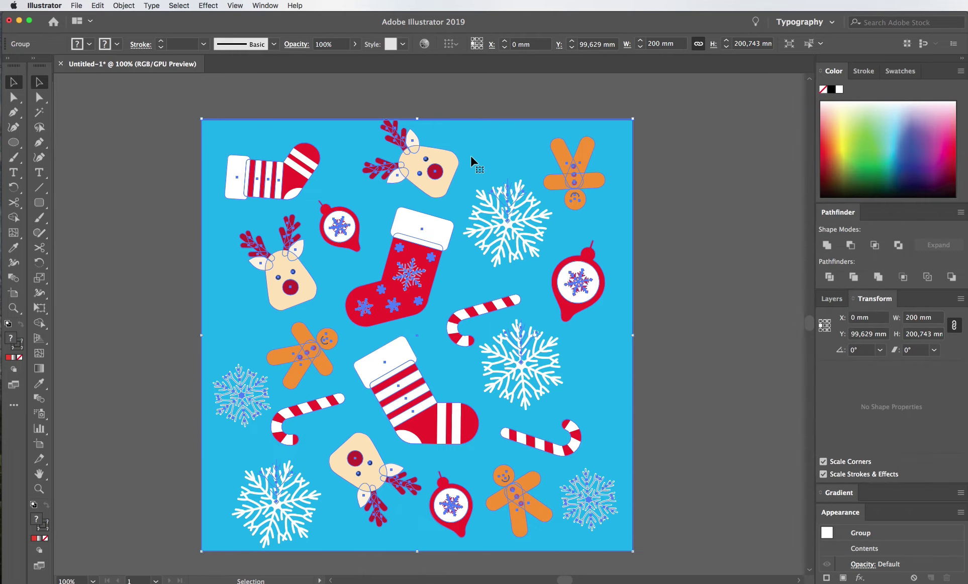
double_click(423, 152)
left_click(433, 165)
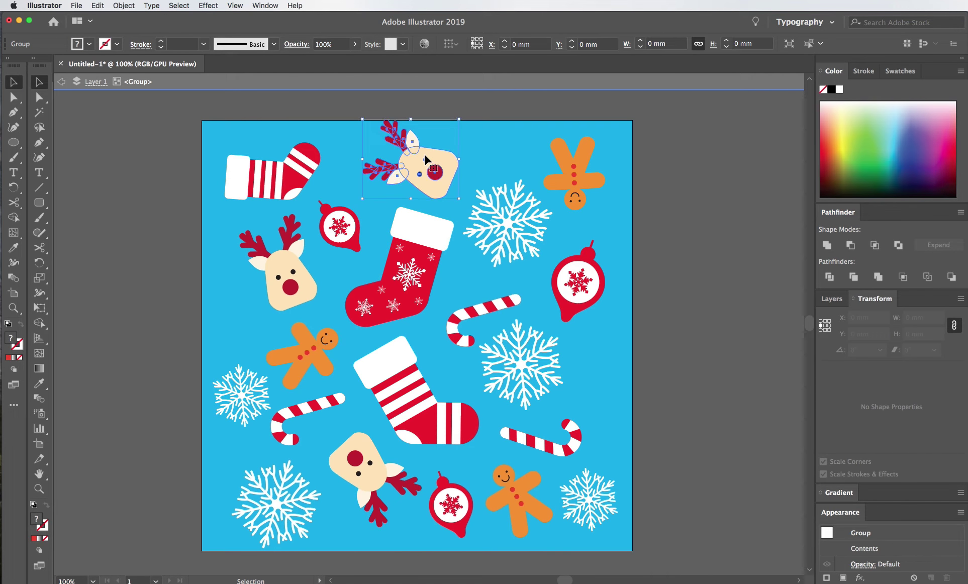
double_click(328, 112)
left_click(339, 167)
- Apply a Transform effect moving one copy 200 mm right, then zoom out to both tiles
left_click(208, 5)
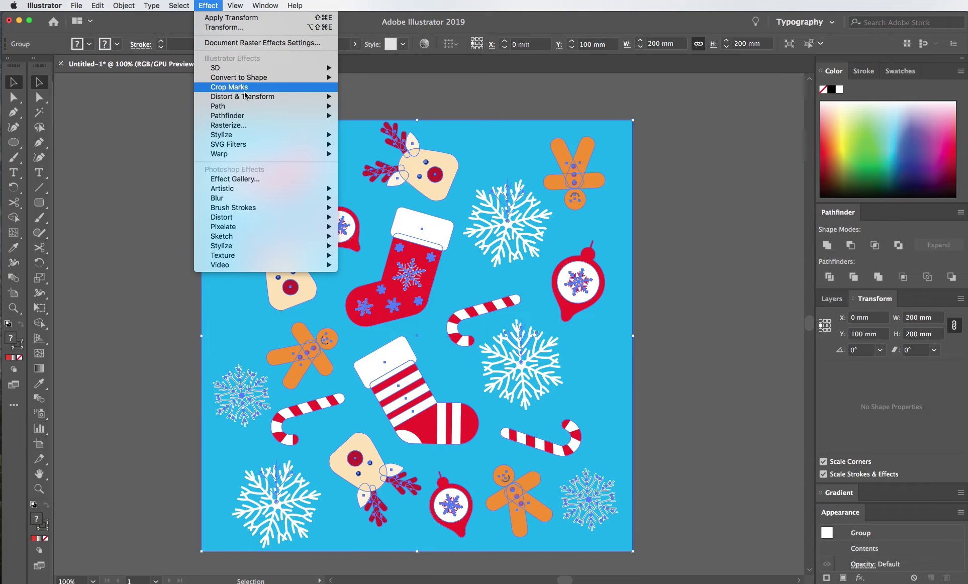
left_click(360, 125)
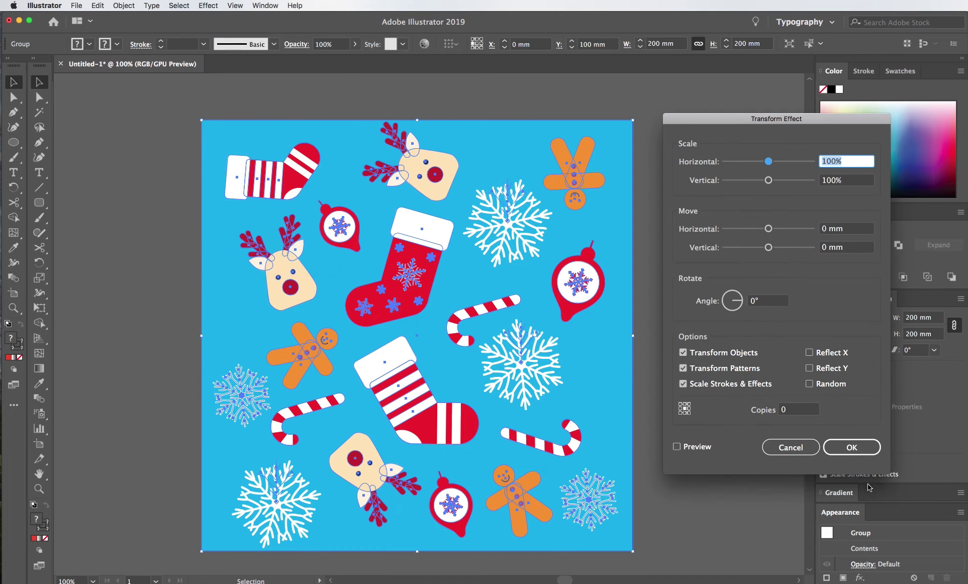
left_click(705, 447)
left_click(830, 229)
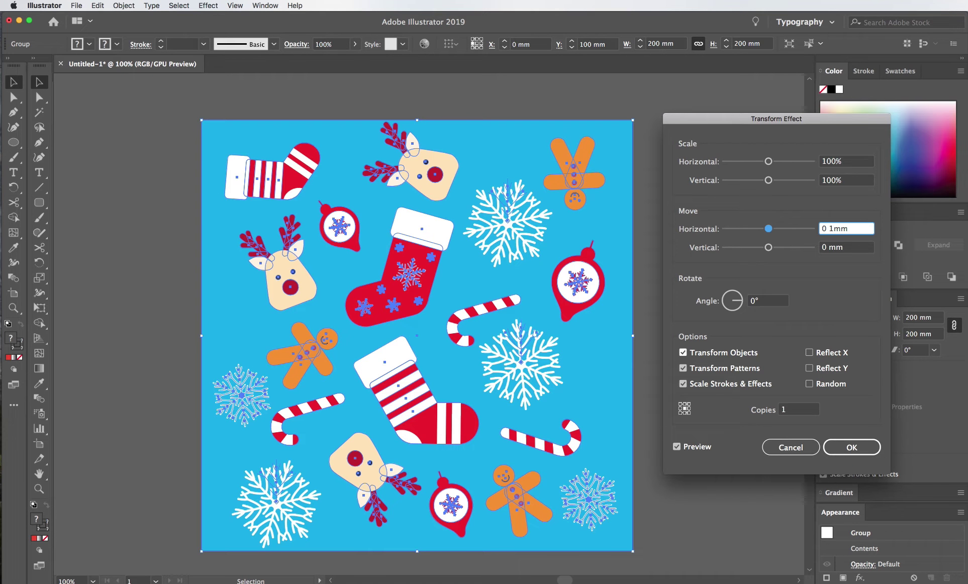
type("9")
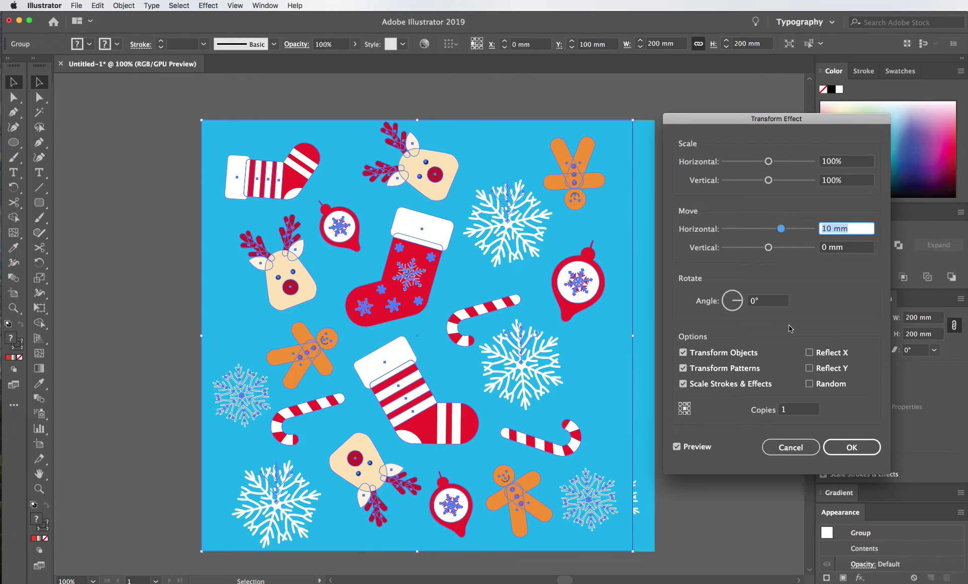
type("200")
key("Return")
key("ctrl+minus")
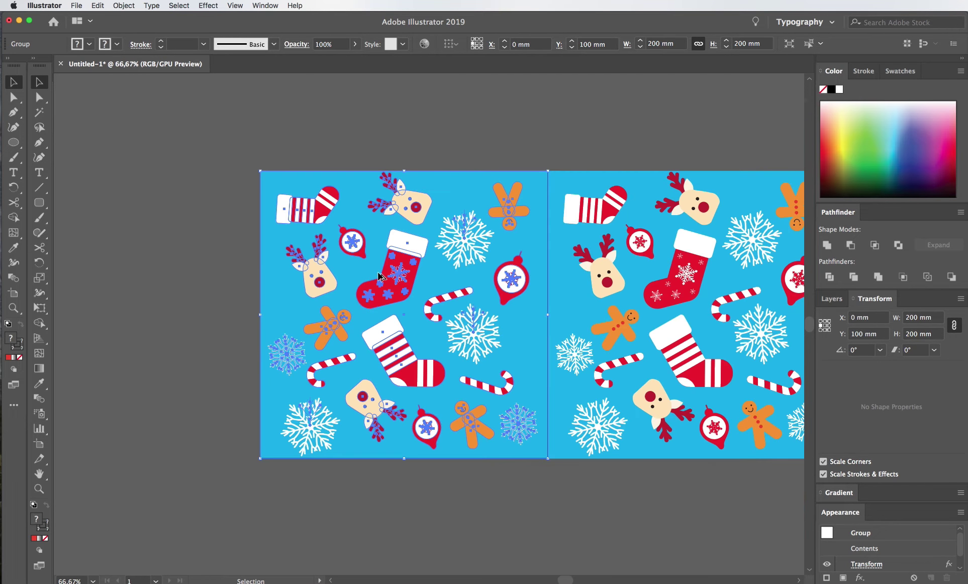
scroll(378, 325, "right", 5)
left_click(374, 151)
left_click_drag(374, 151, 369, 148)
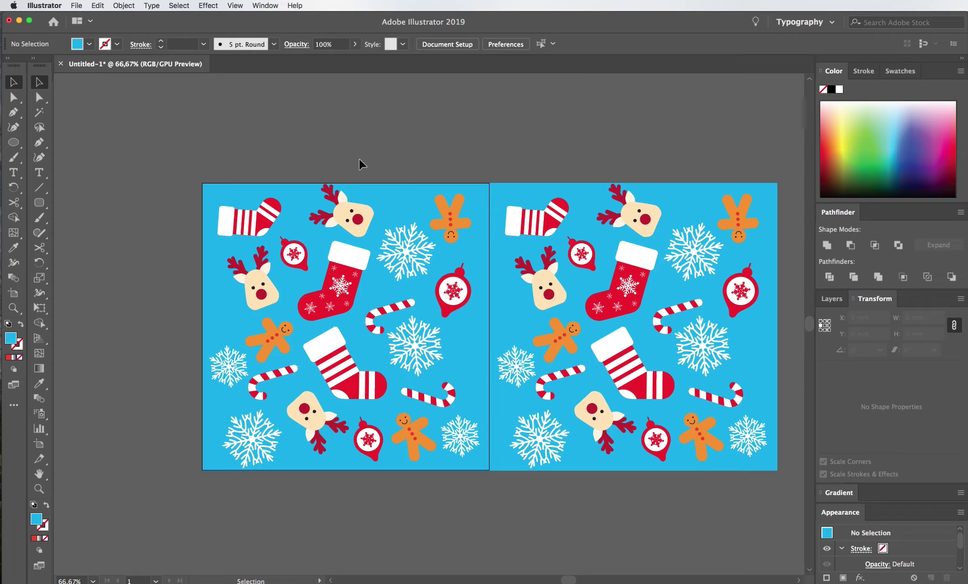
scroll(332, 211, "down", 3)
scroll(332, 211, "right", 3)
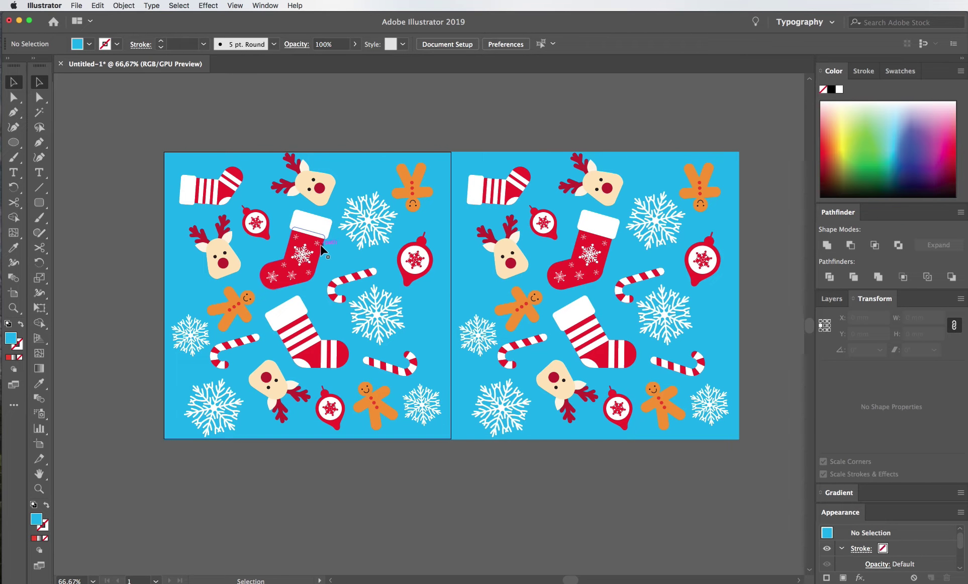
- Add a new Transform effect to the tile group moving one copy 200 mm down
left_click(243, 176)
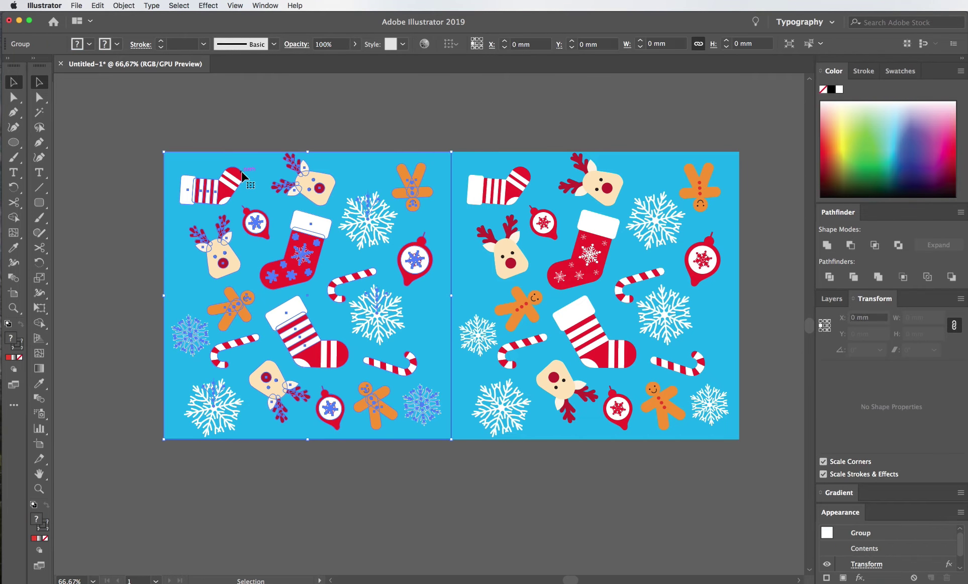
left_click(208, 5)
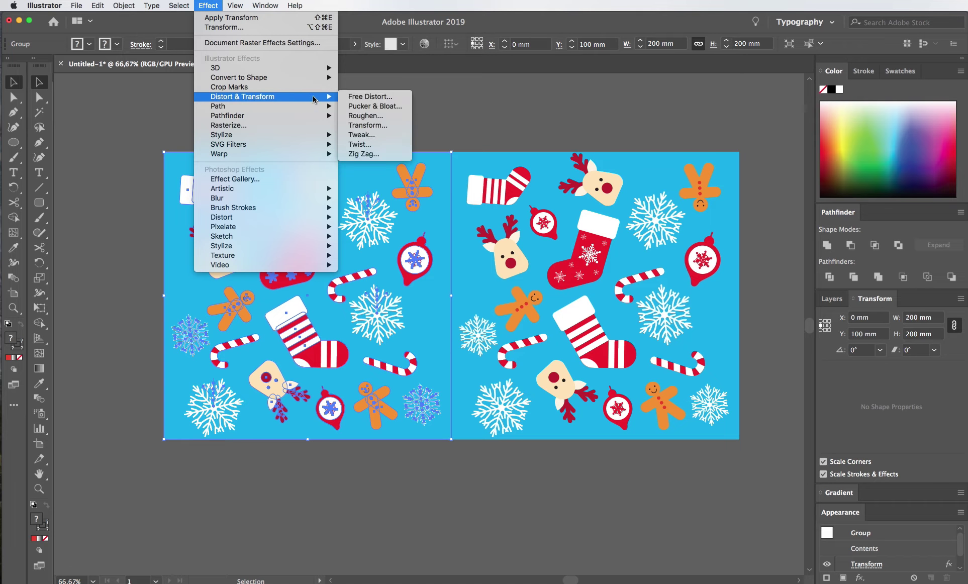
left_click(367, 125)
left_click(555, 328)
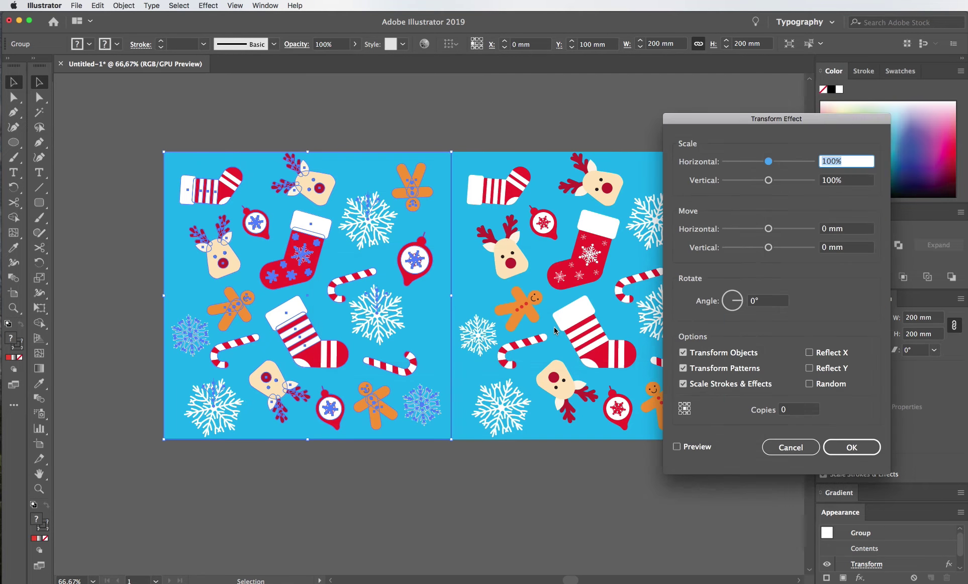
left_click(697, 445)
left_click(826, 247)
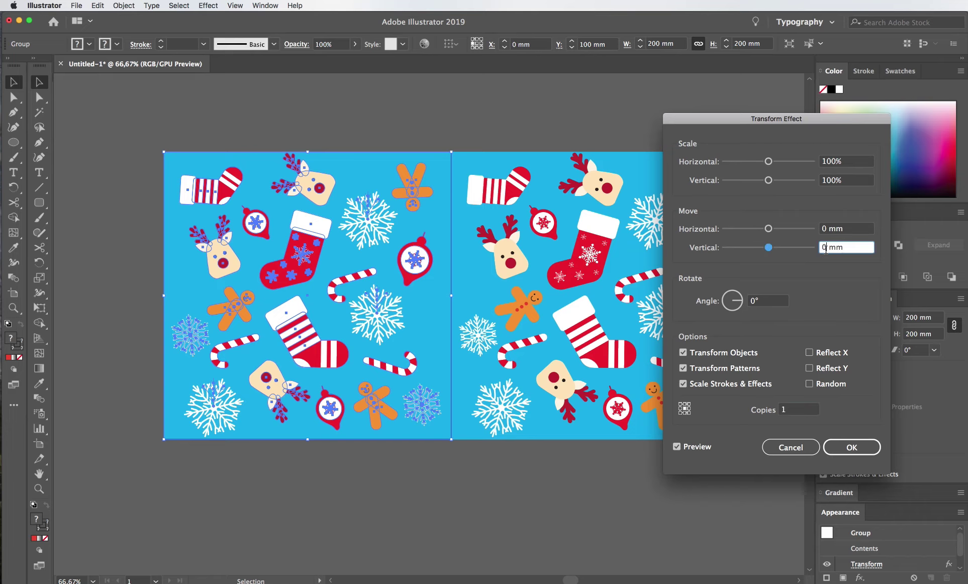
type("20")
key("Tab")
key("Return")
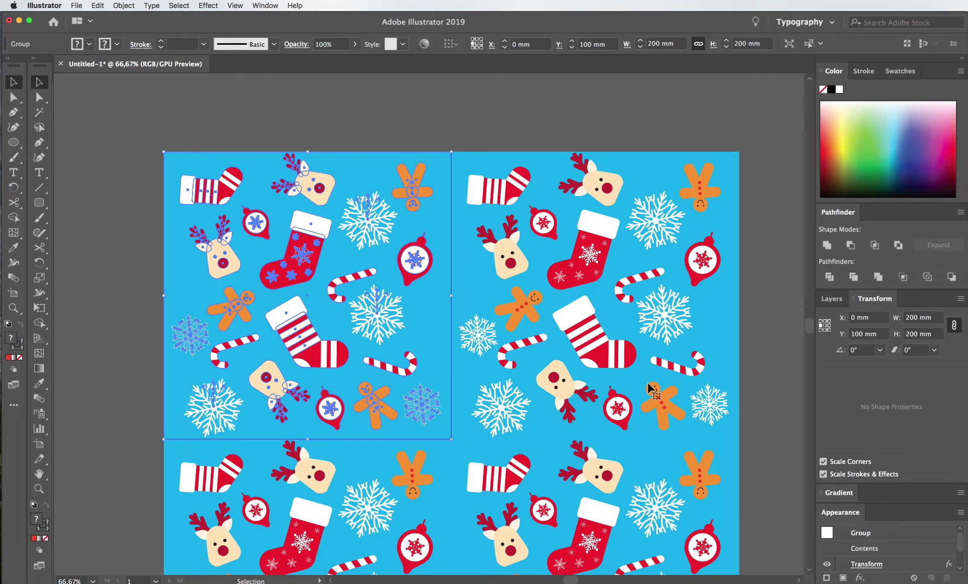
- Zoom and pan the view to frame the 2×2 grid of tiles
left_click(142, 409)
scroll(216, 415, "down", 1)
key("ctrl+minus")
key("ctrl+minus")
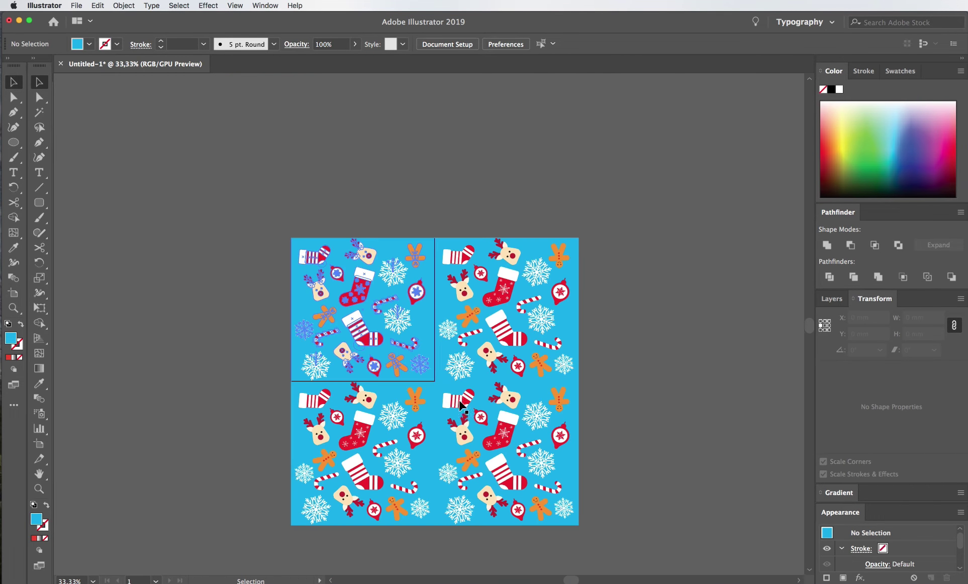
left_click_drag(456, 354, 449, 318)
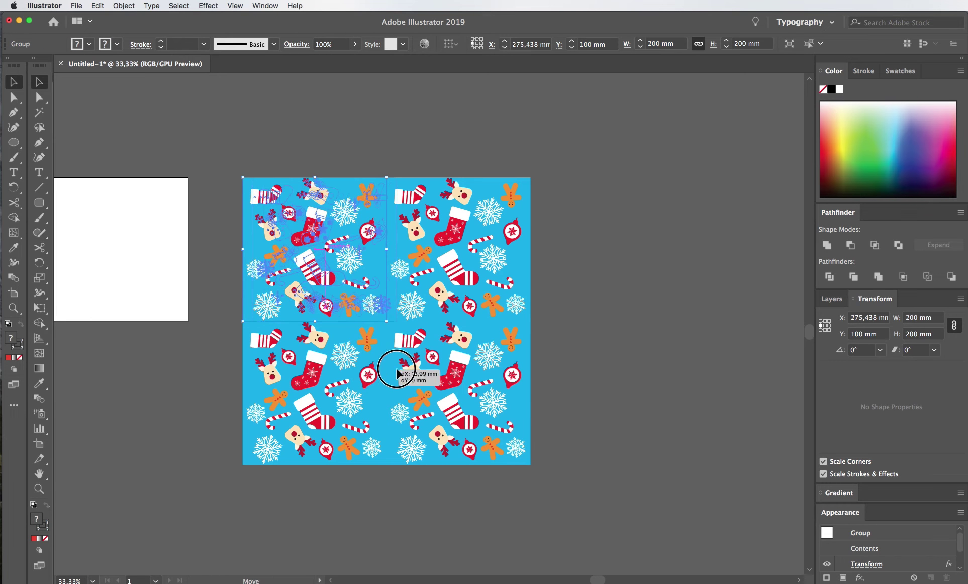
key("ctrl+plus")
left_click(101, 281)
key("ctrl+plus")
mouse_move(292, 287)
left_mouse_down()
mouse_move(173, 302)
mouse_move(158, 381)
left_mouse_up()
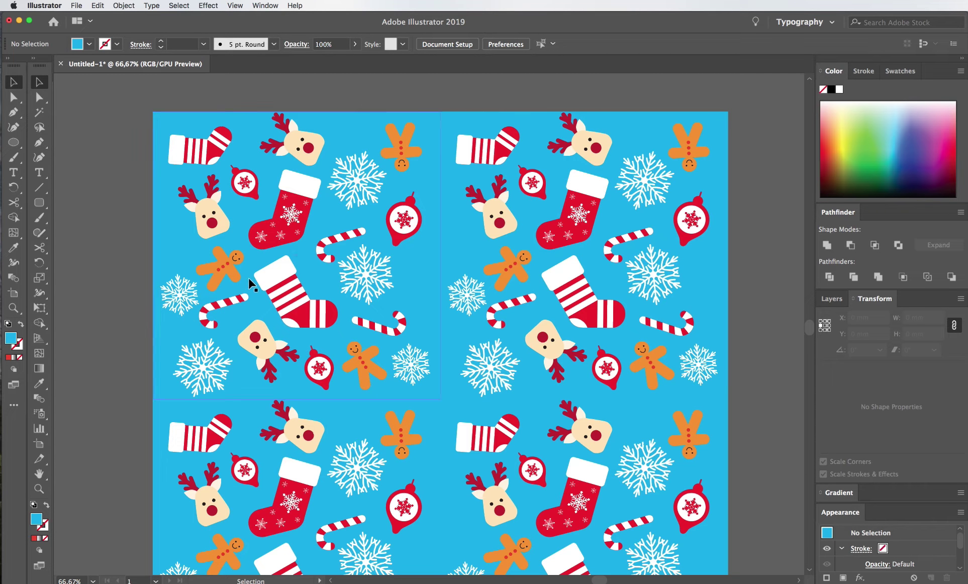
- Flip the red ornament and reposition the two candy canes
double_click(404, 219)
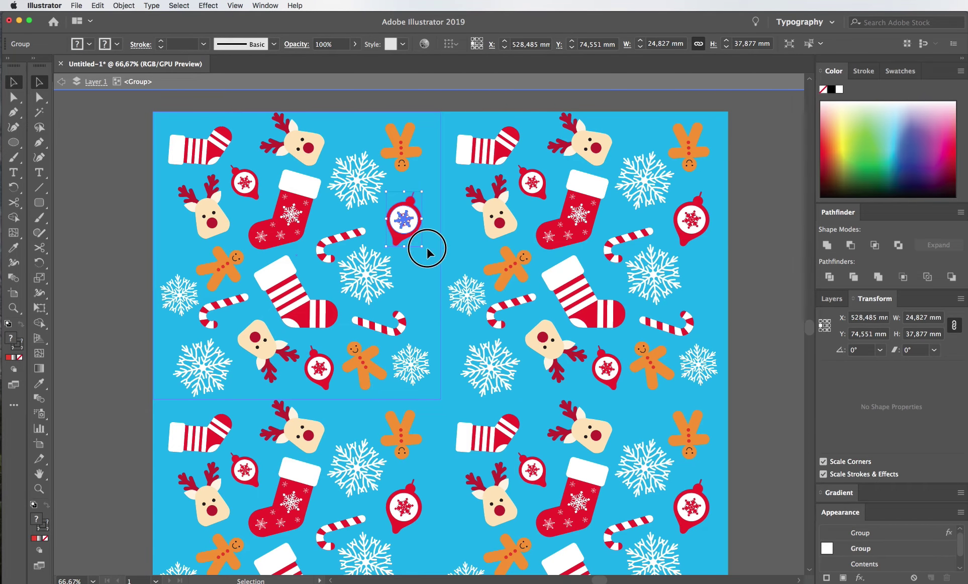
left_click_drag(427, 248, 440, 237)
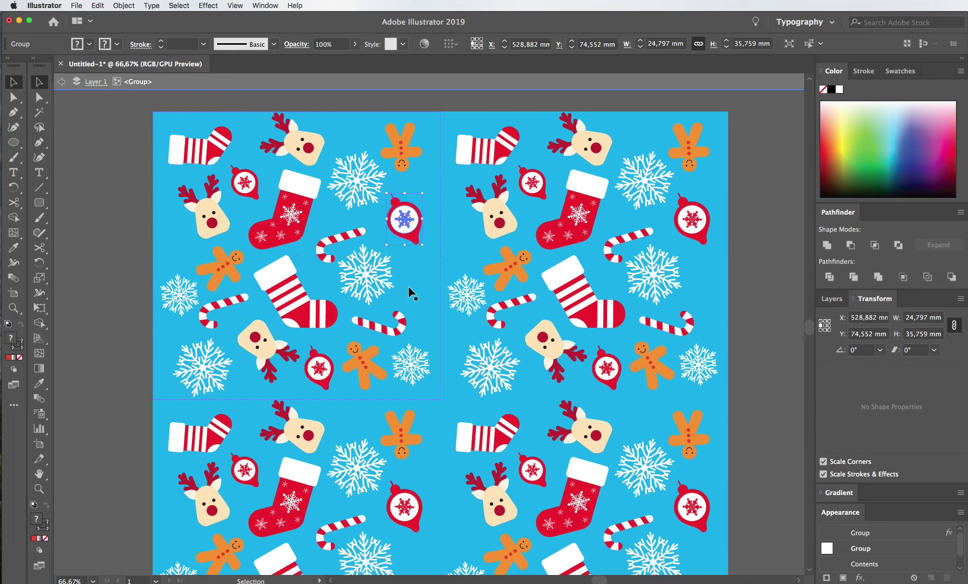
mouse_move(405, 329)
left_mouse_down()
mouse_move(415, 315)
mouse_move(463, 358)
mouse_move(462, 344)
left_mouse_up()
key("r")
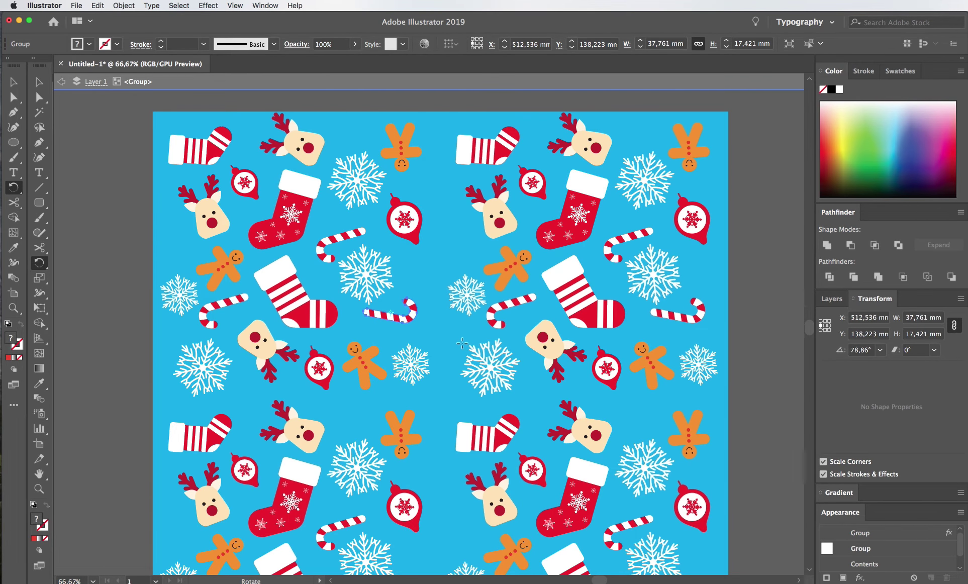
key("v")
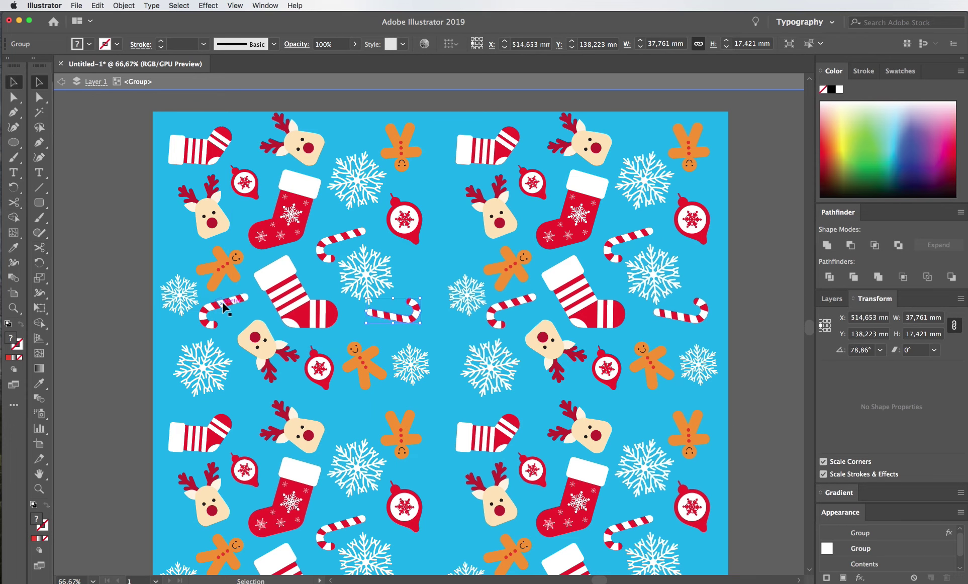
left_click_drag(232, 307, 257, 341)
left_click_drag(253, 358, 254, 358)
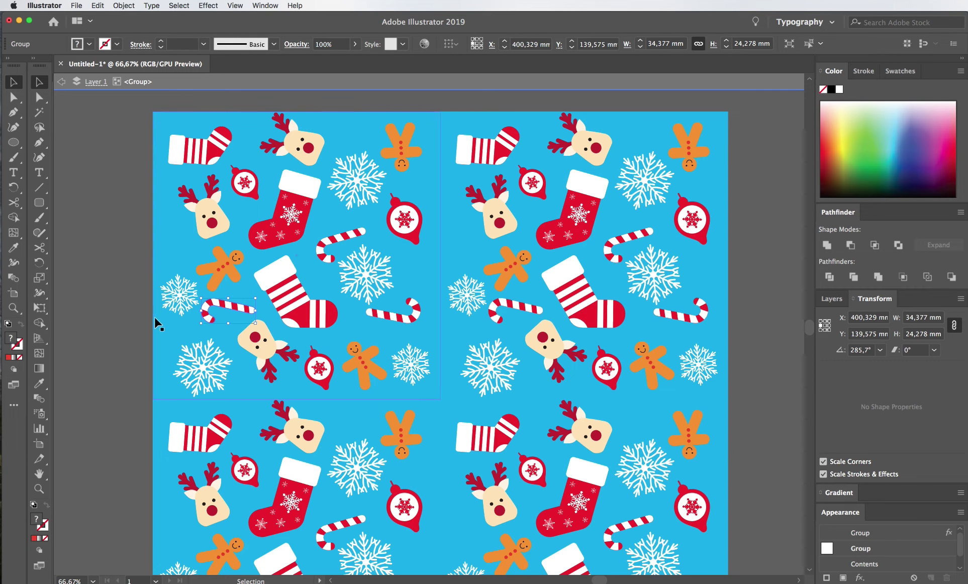
- Shrink the left-edge snowflake and place a small snowflake copy beside the ornament
left_click(179, 295)
left_click_drag(196, 316, 178, 316)
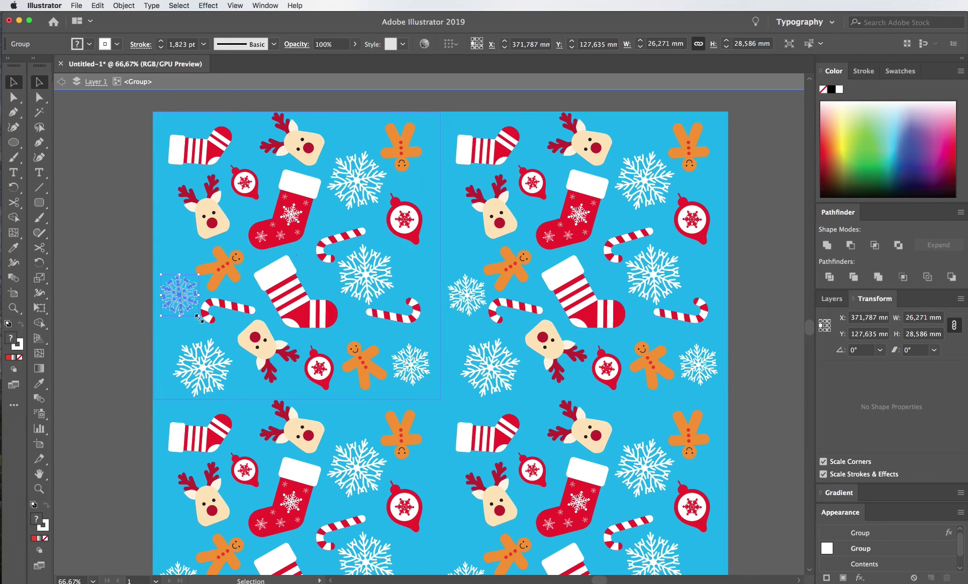
left_click(137, 324)
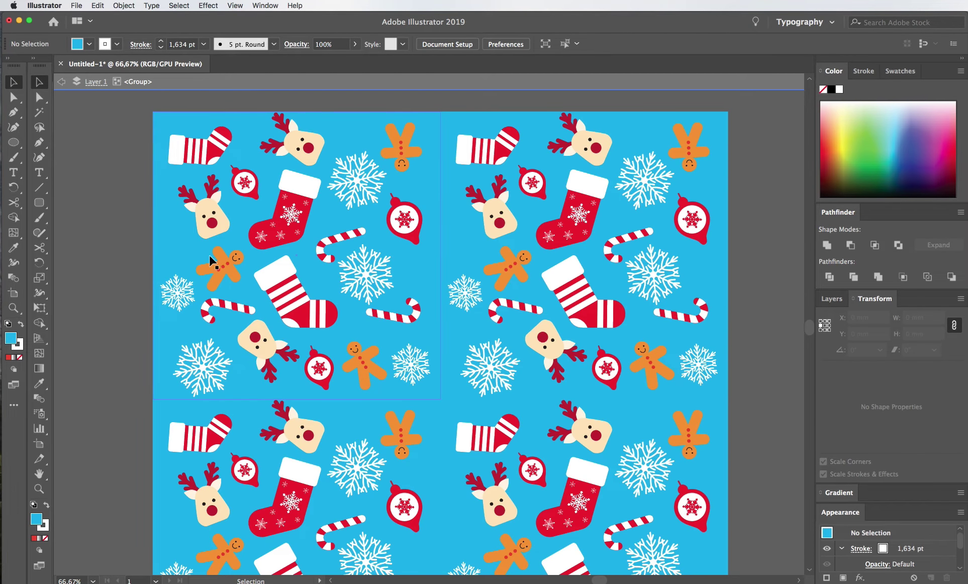
mouse_move(394, 344)
left_mouse_down()
mouse_move(191, 261)
mouse_move(180, 240)
left_mouse_up()
left_click(141, 261)
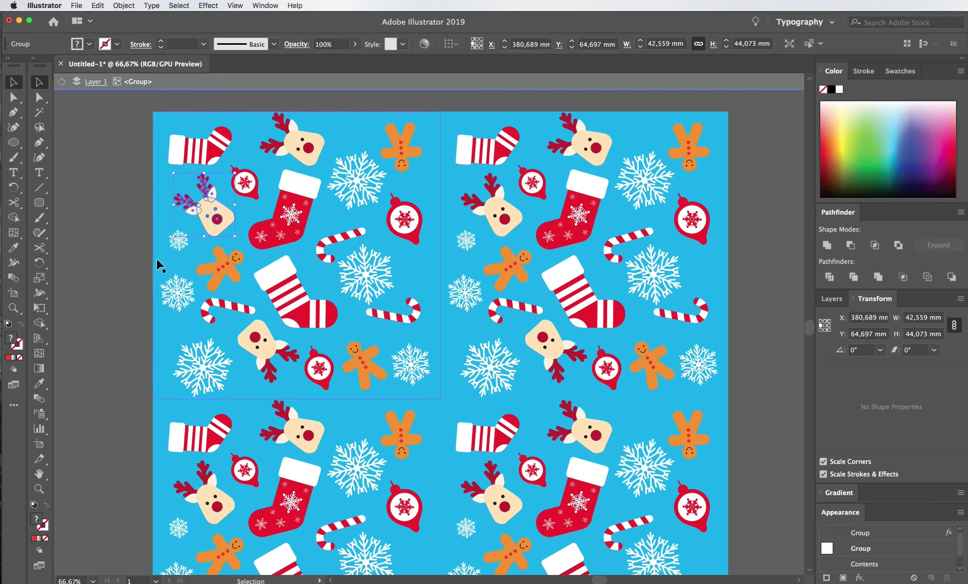
left_click(137, 267)
left_click_drag(178, 243, 232, 240)
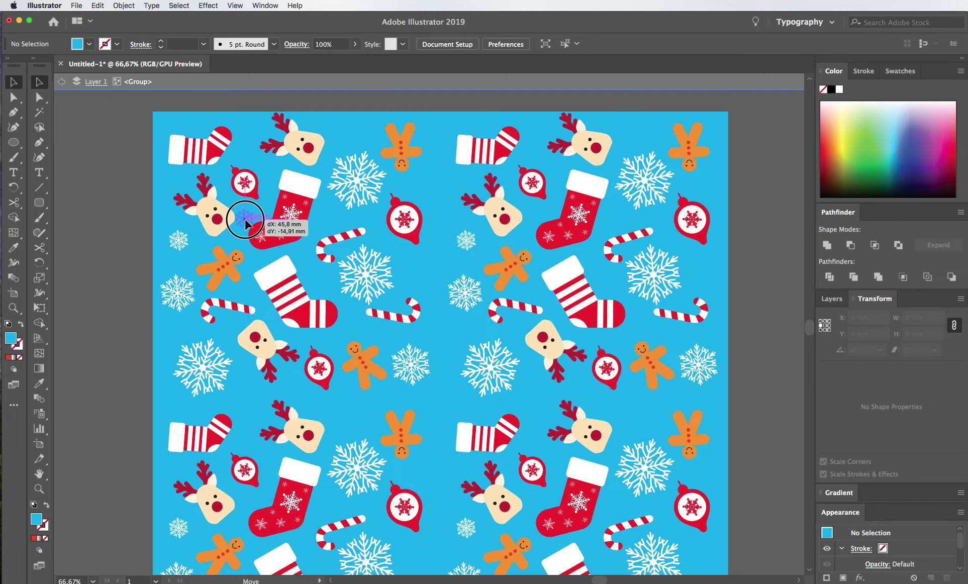
- Rotate the top-left reindeer and nudge the gingerbread man slightly up
left_click(214, 233)
left_click_drag(225, 246, 179, 193)
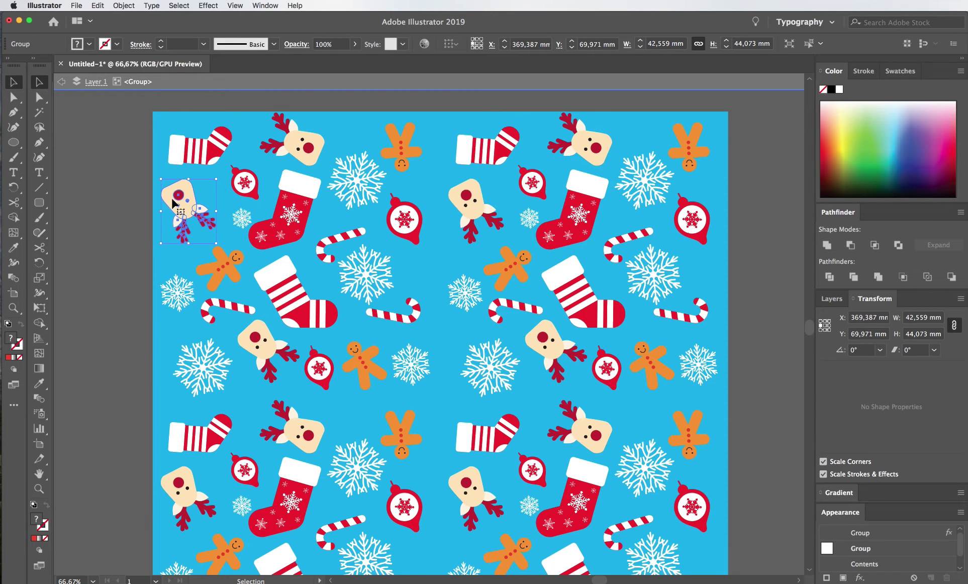
left_click(93, 253)
left_click_drag(215, 268, 214, 263)
left_click(130, 296)
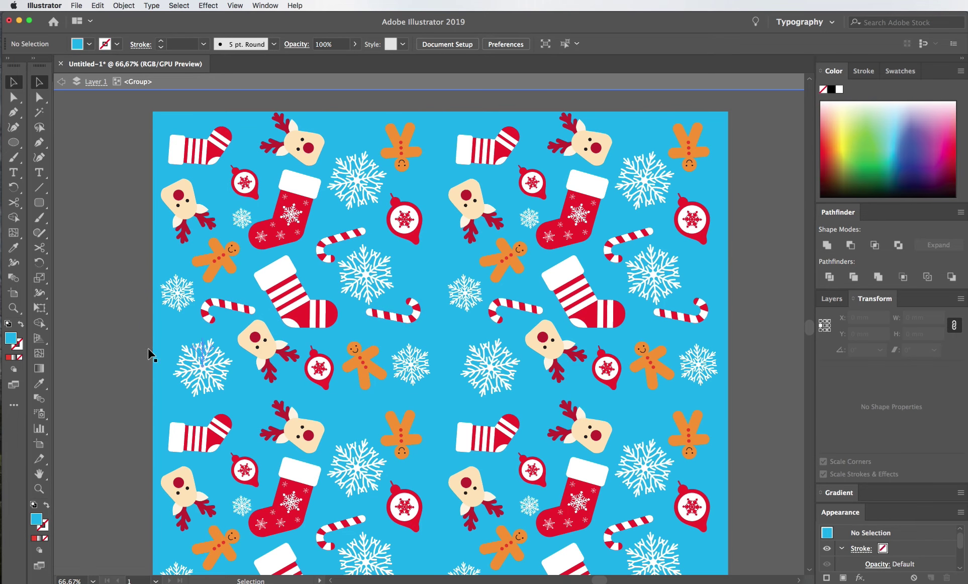
left_click_drag(418, 387, 436, 387)
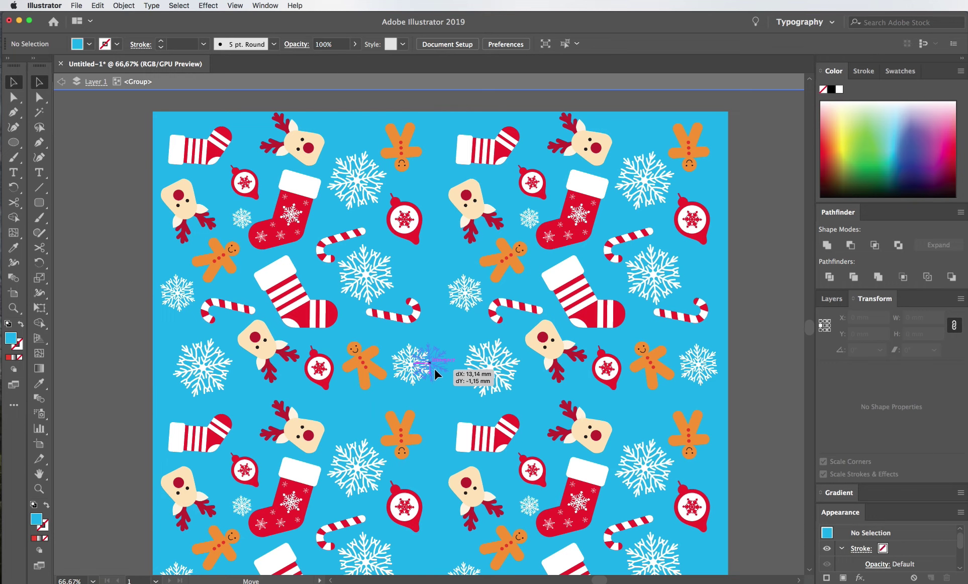
left_click(85, 319)
key("ctrl+z")
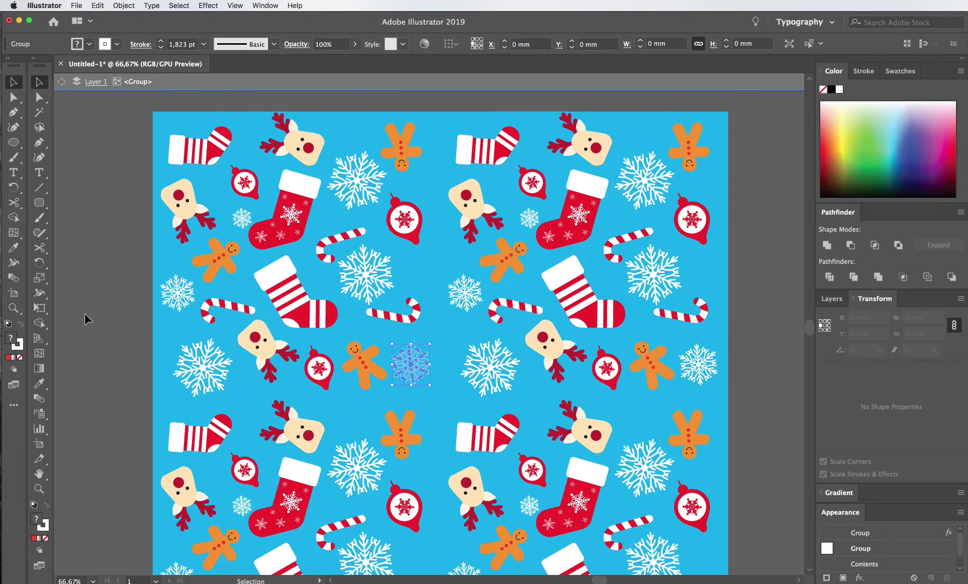
left_click(143, 335)
- Rotate the middle-row gingerbread man more upright
left_click(366, 362)
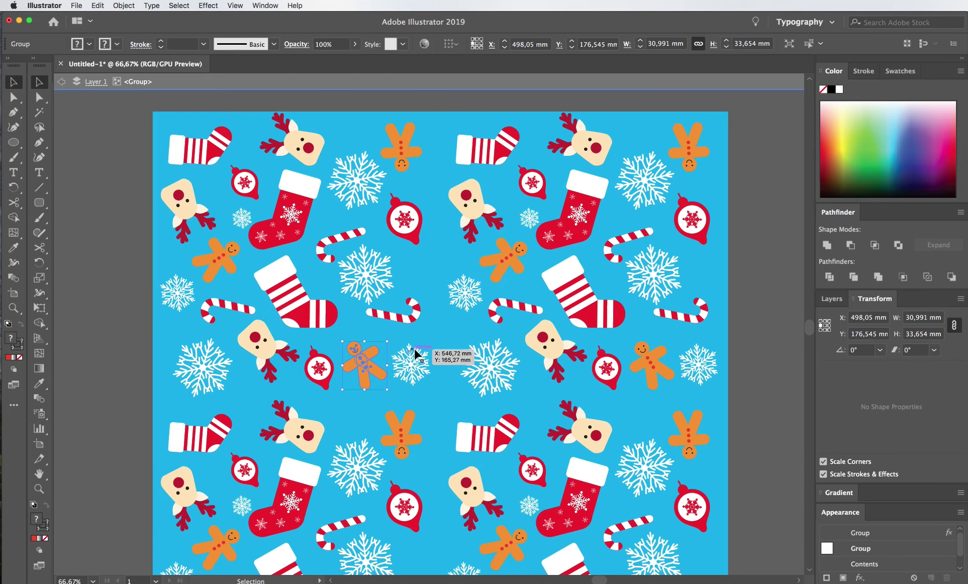
key("r")
left_click_drag(473, 361, 460, 352)
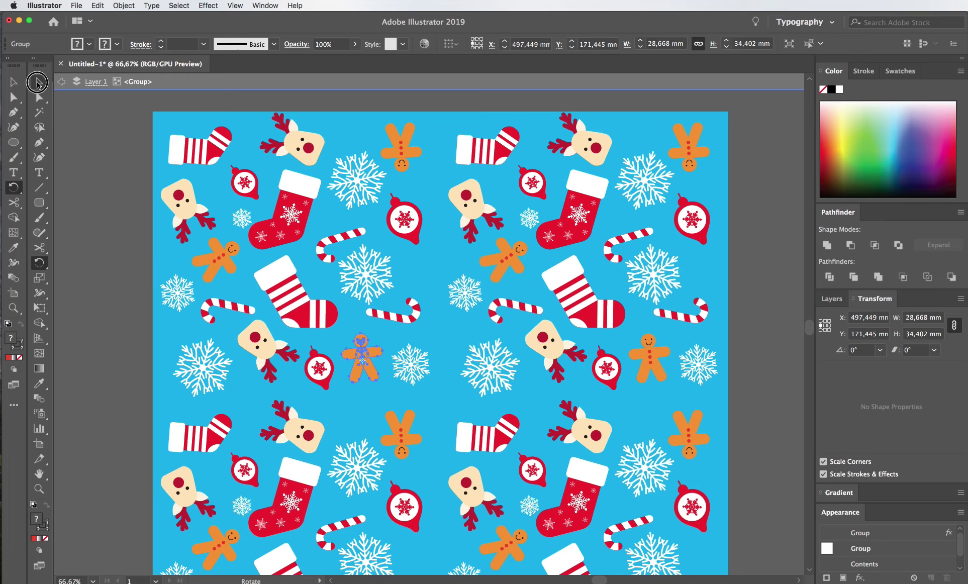
left_click(38, 82)
left_click(162, 325)
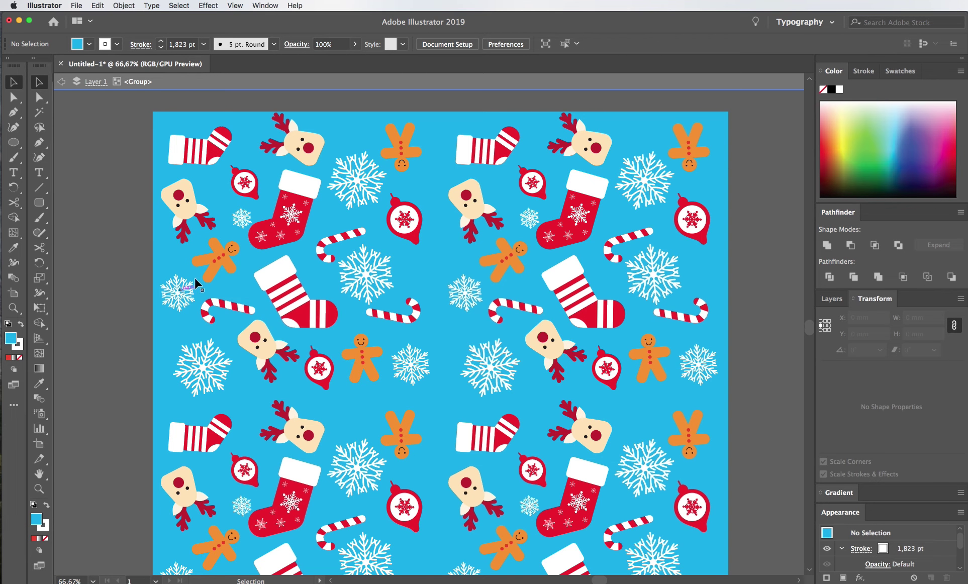
- Move the small snowflake down into the empty gap below the ornament
left_click_drag(240, 216, 351, 421)
key("i")
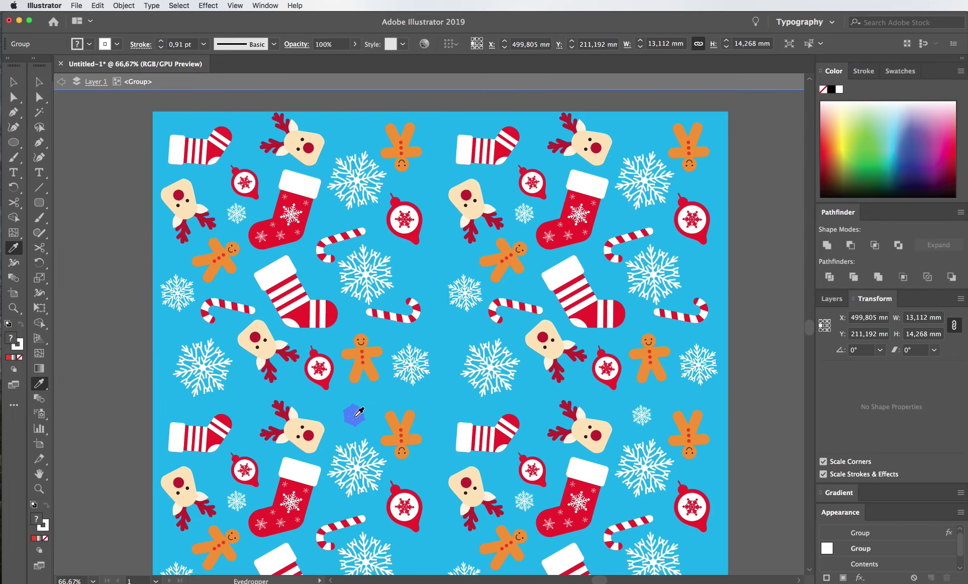
key("v")
left_click_drag(359, 413, 352, 408)
left_click(103, 390)
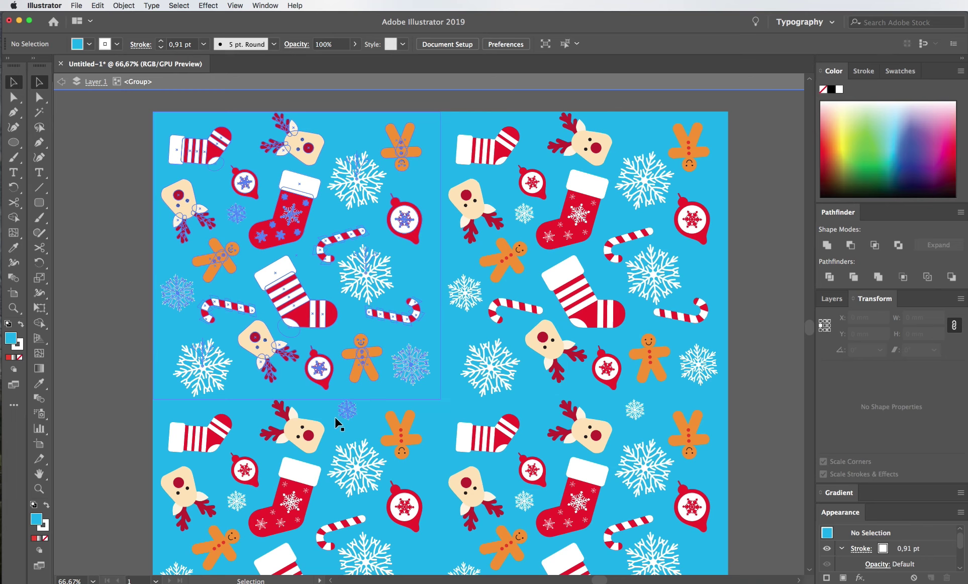
- Shift the red ornament slightly down and rotate it a little
left_click_drag(325, 384, 322, 383)
key("r")
left_click_drag(412, 374, 415, 383)
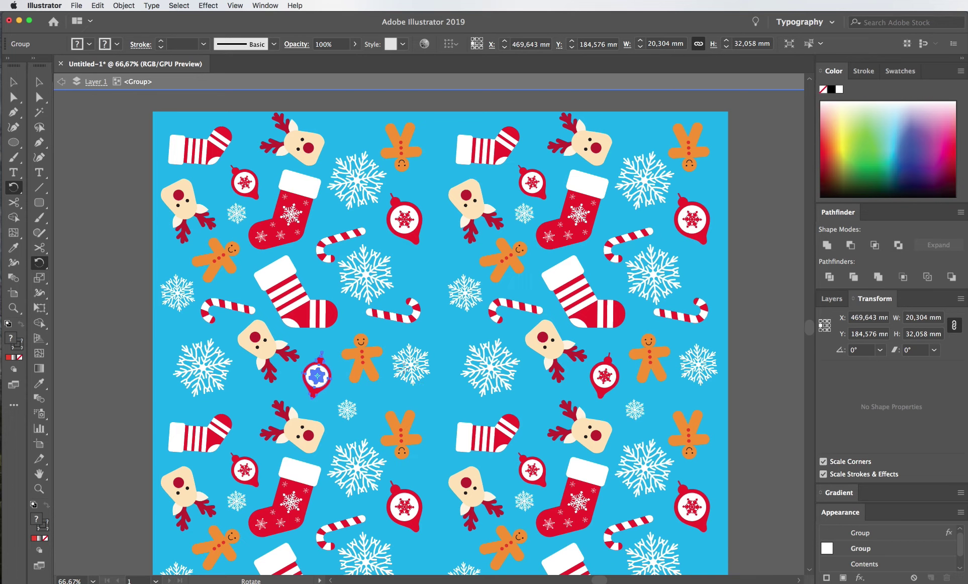
left_click(39, 82)
left_click(85, 145)
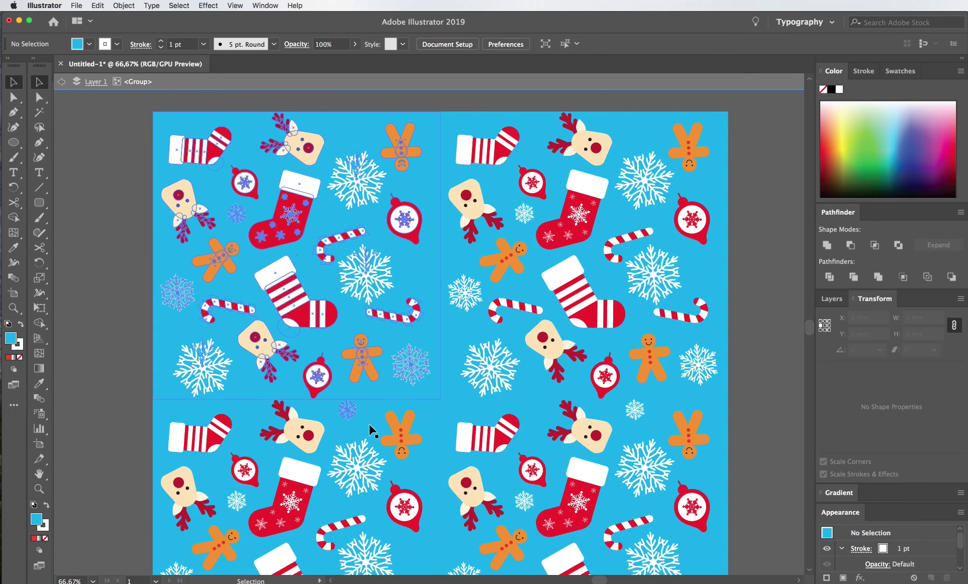
- Enlarge the small snowflake to about 19 mm, rotate it, and move it to the top edge
left_click(347, 410)
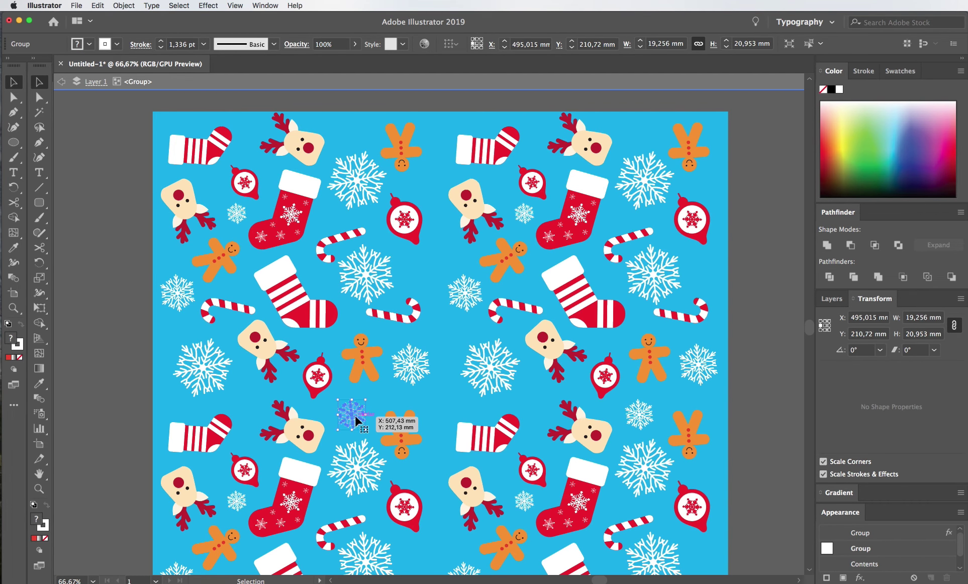
left_click_drag(359, 423, 366, 423)
left_click(120, 333)
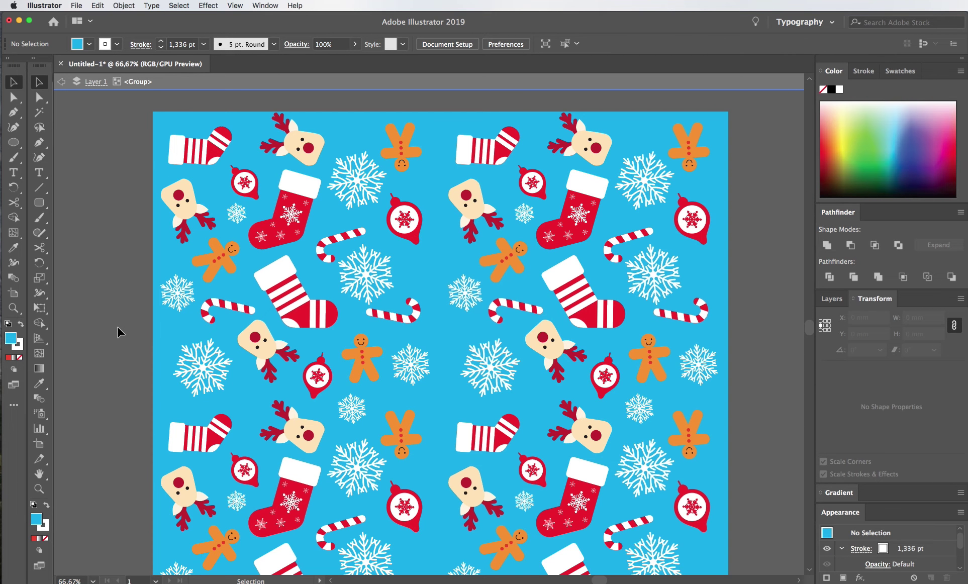
left_click(347, 408)
left_click_drag(371, 423, 363, 422)
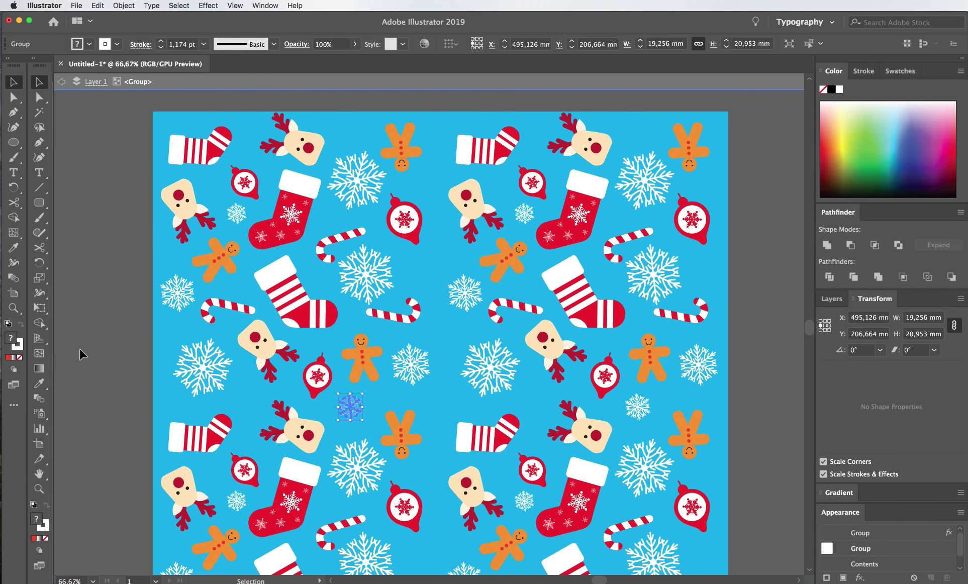
left_click(111, 346)
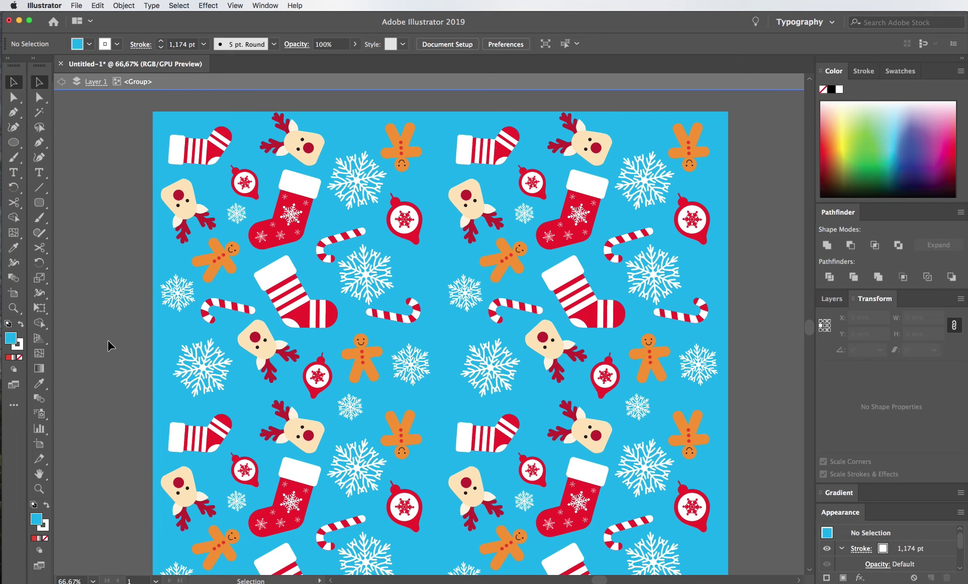
left_click_drag(347, 405, 426, 189)
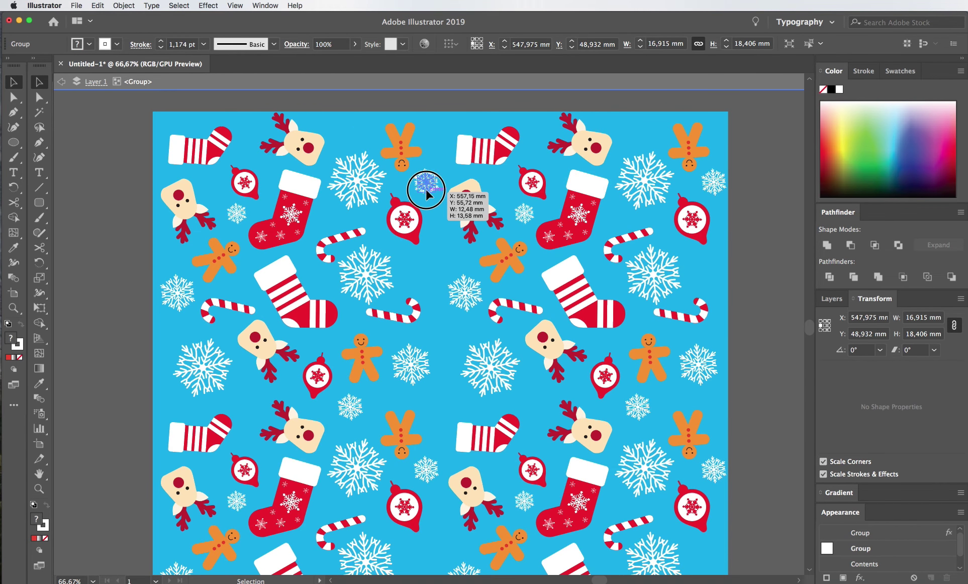
left_click(104, 237)
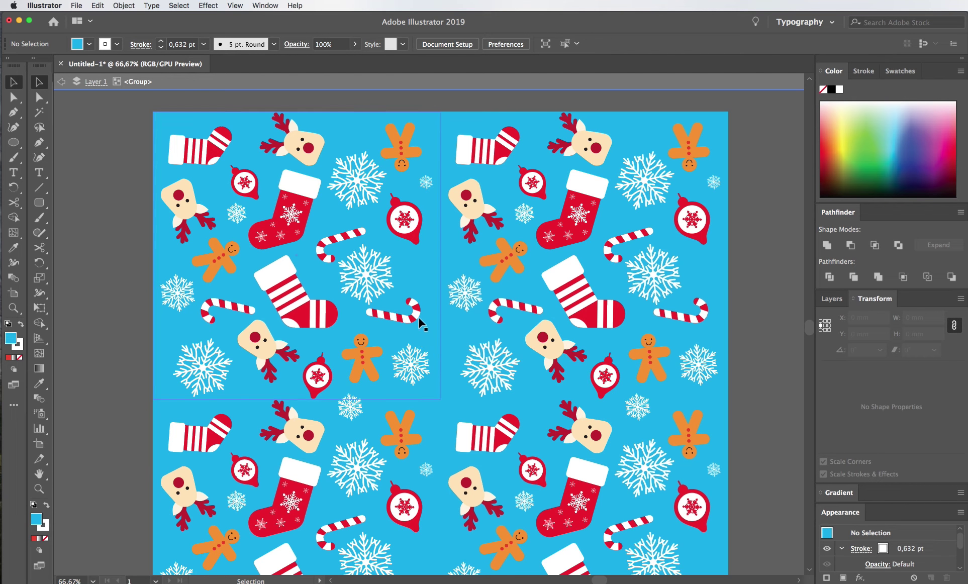
- Shift the middle candy cane and large snowflake, and lay the left candy cane nearly flat
left_click_drag(421, 323, 427, 322)
mouse_move(381, 280)
left_mouse_down()
mouse_move(391, 276)
mouse_move(324, 277)
left_mouse_up()
left_click(352, 236)
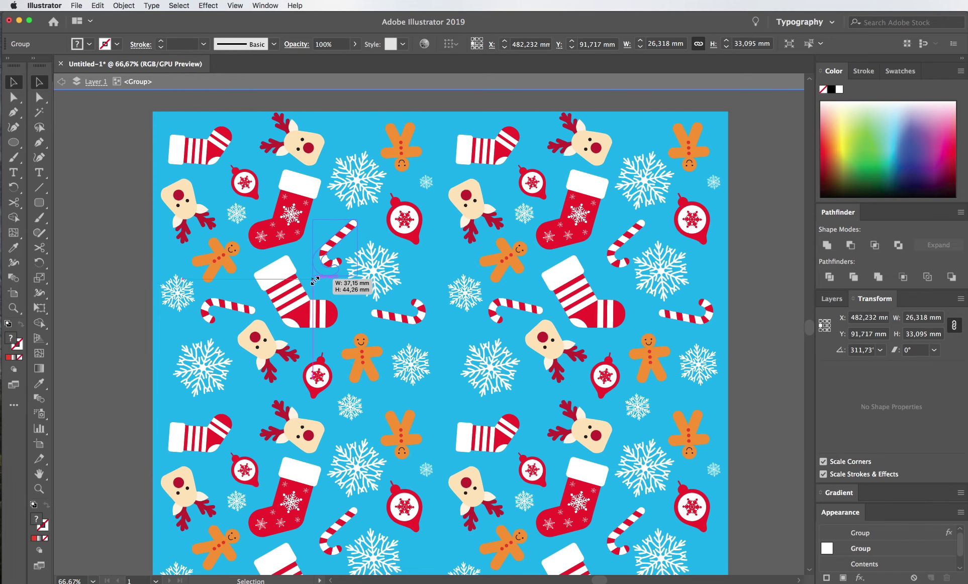
left_click(139, 272)
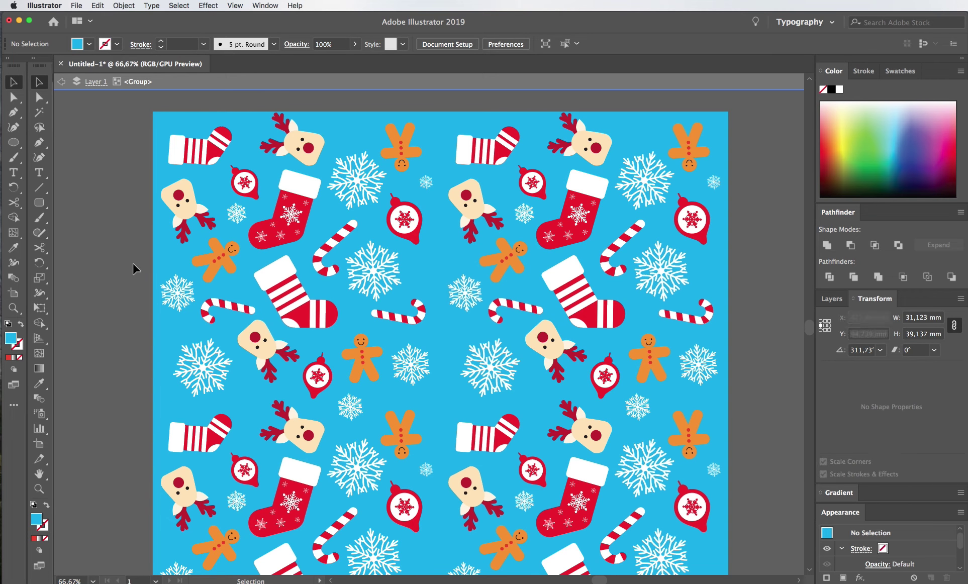
left_click(247, 315)
mouse_move(255, 319)
left_mouse_down()
mouse_move(234, 310)
mouse_move(164, 317)
left_mouse_up()
left_click(119, 317)
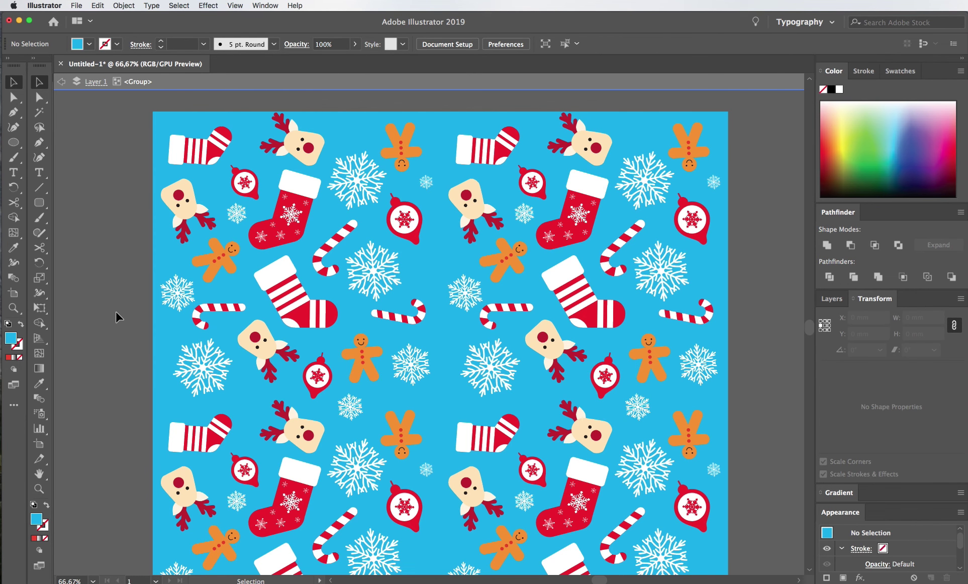
double_click(117, 317)
key("ctrl+minus")
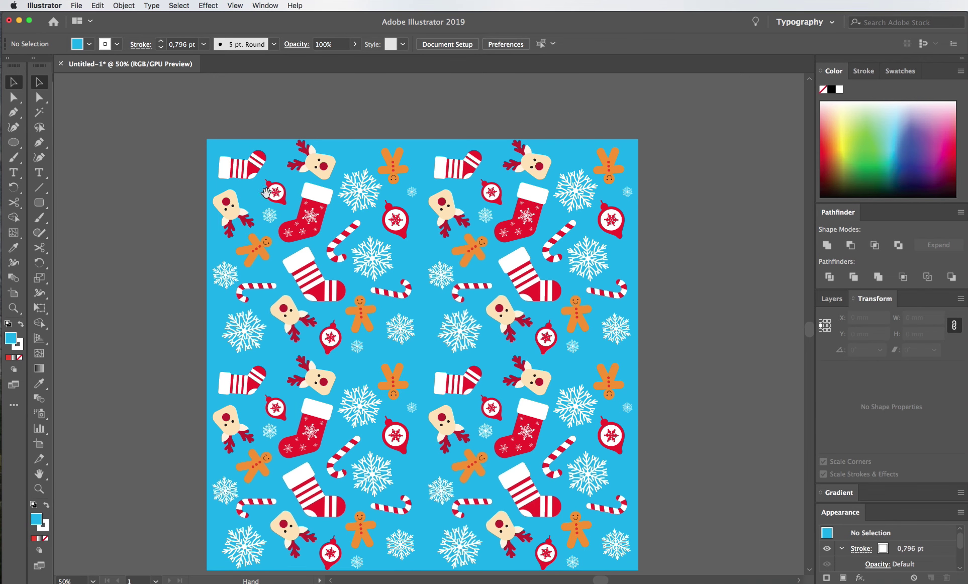
- Tilt the top gingerbread man and copy a small snowflake into an empty spot
double_click(394, 174)
left_click_drag(417, 174, 412, 178)
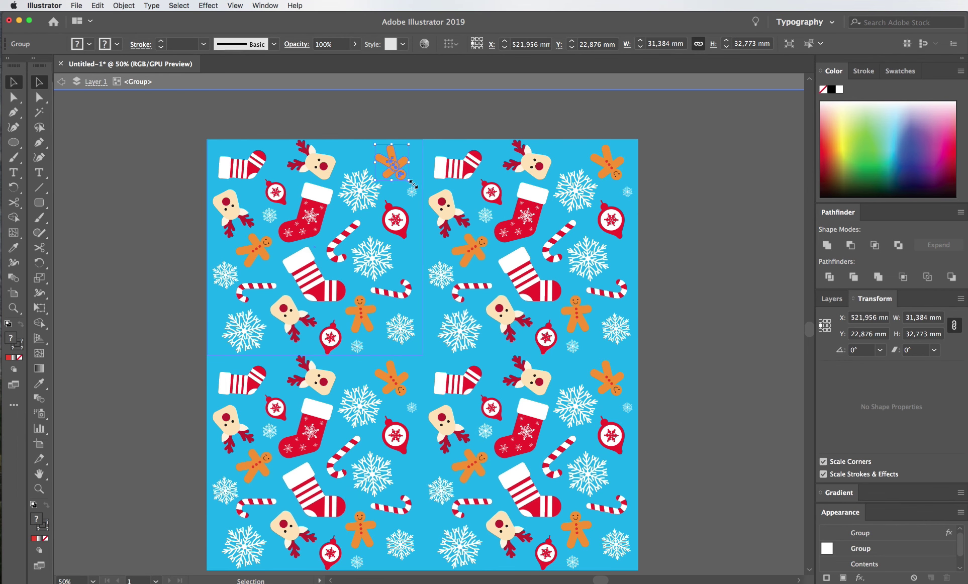
left_click(412, 184)
mouse_move(411, 191)
left_mouse_down("alt")
mouse_move(222, 312)
mouse_move(222, 304)
left_mouse_up("alt")
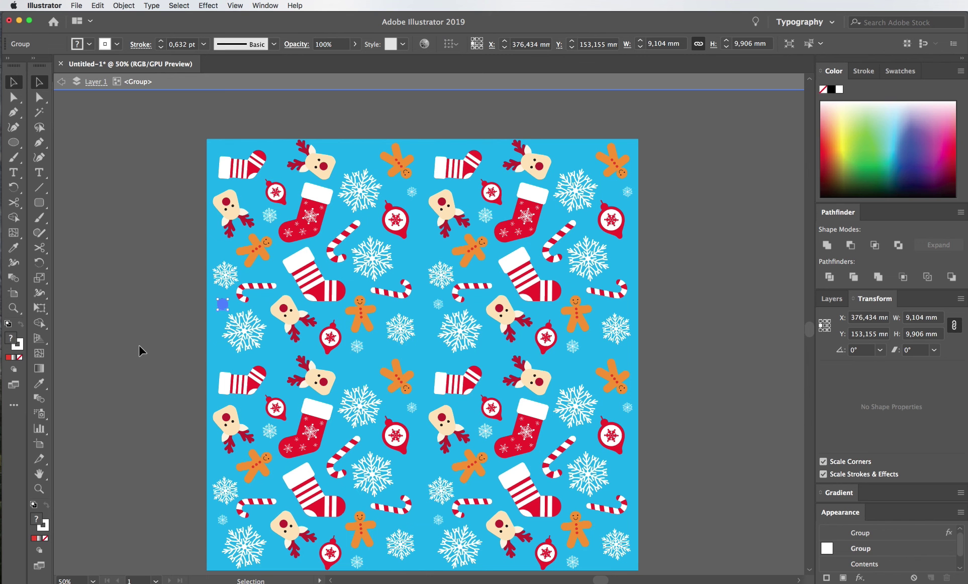
key("Left")
key("Left")
- Copy another small snowflake further down the tile
left_click_drag(411, 193, 412, 255, "alt")
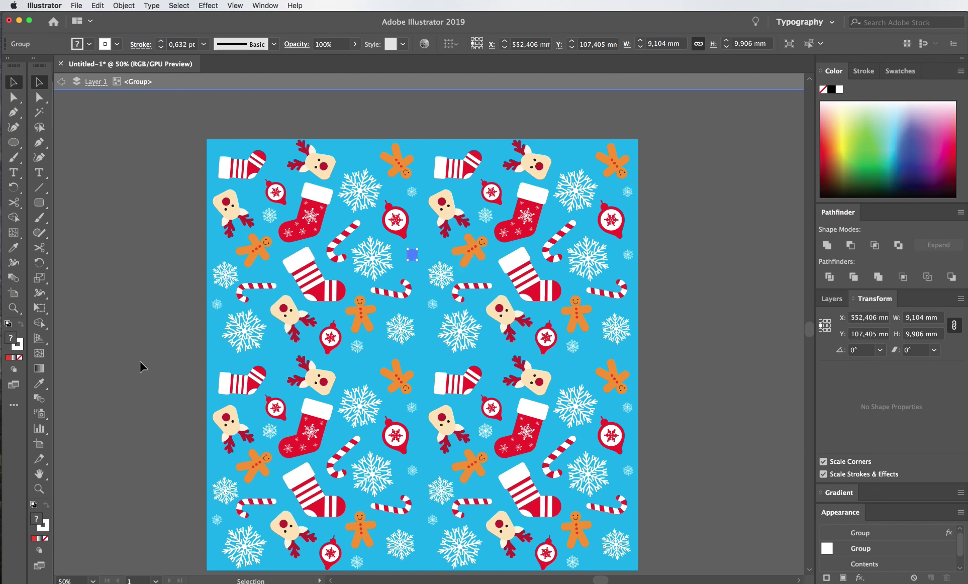
key("Left")
key("Left")
left_click(106, 379)
key("ctrl+z")
key("ctrl+z")
key("ctrl+z")
left_click(106, 378)
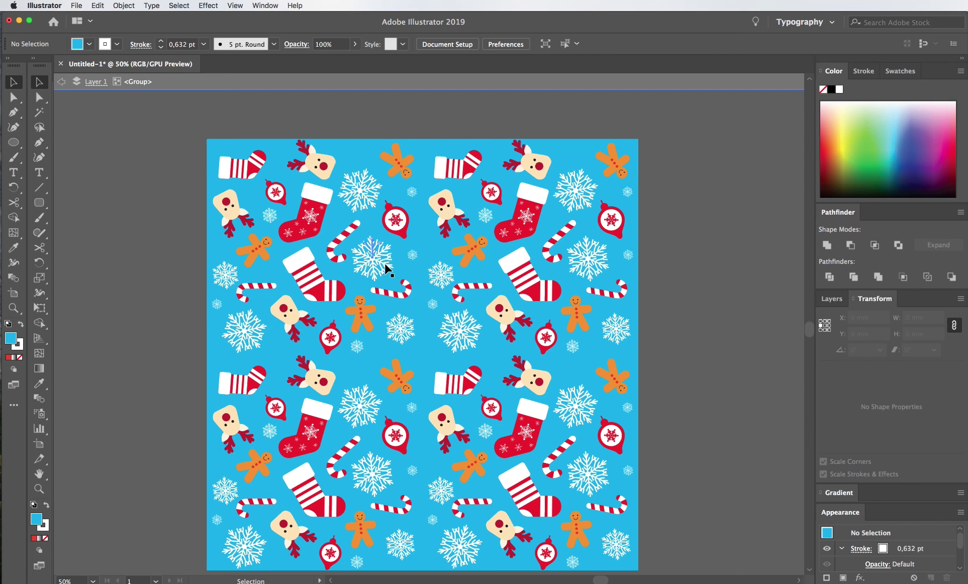
- Copy a snowflake to the left edge beside the reindeer and shrink it to 6 mm wide
left_click_drag(415, 259, 216, 244)
left_click_drag(217, 244, 216, 243)
left_click(165, 285)
left_click(216, 232)
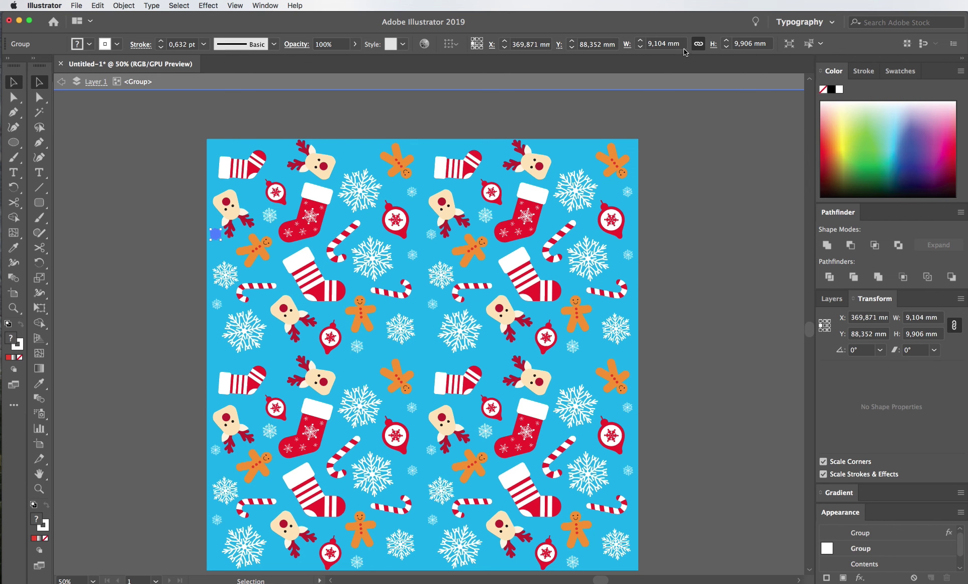
left_click(662, 45)
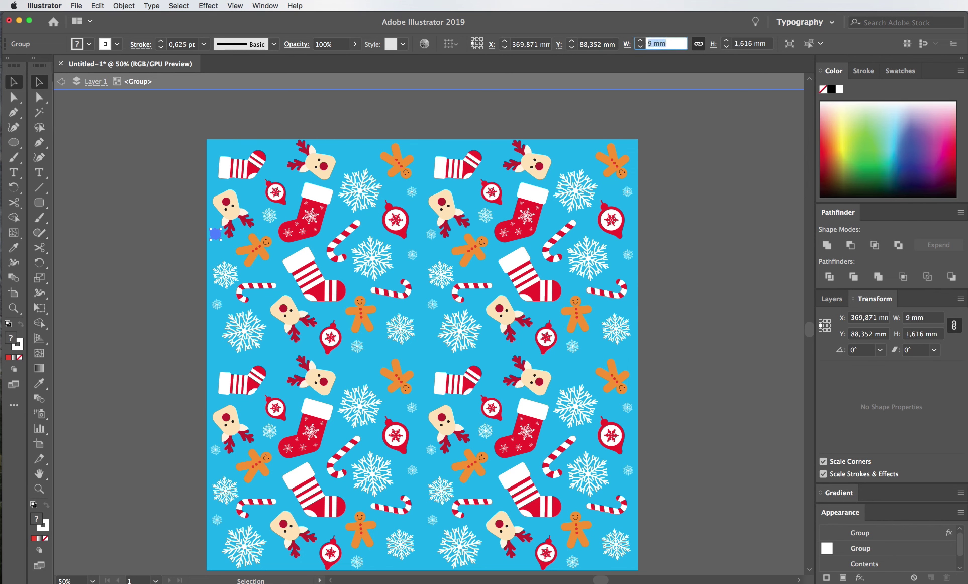
type("85")
key("Return")
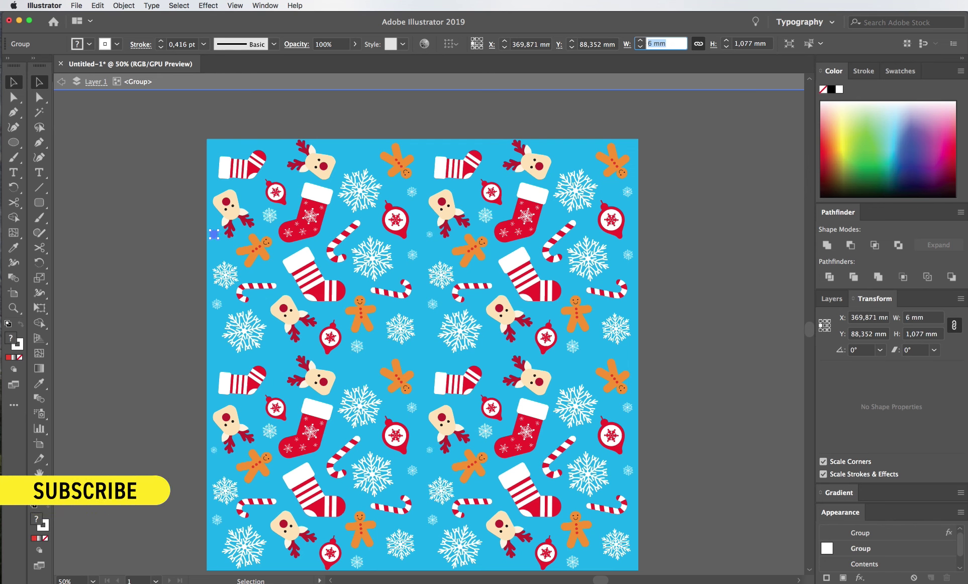
left_click(690, 216)
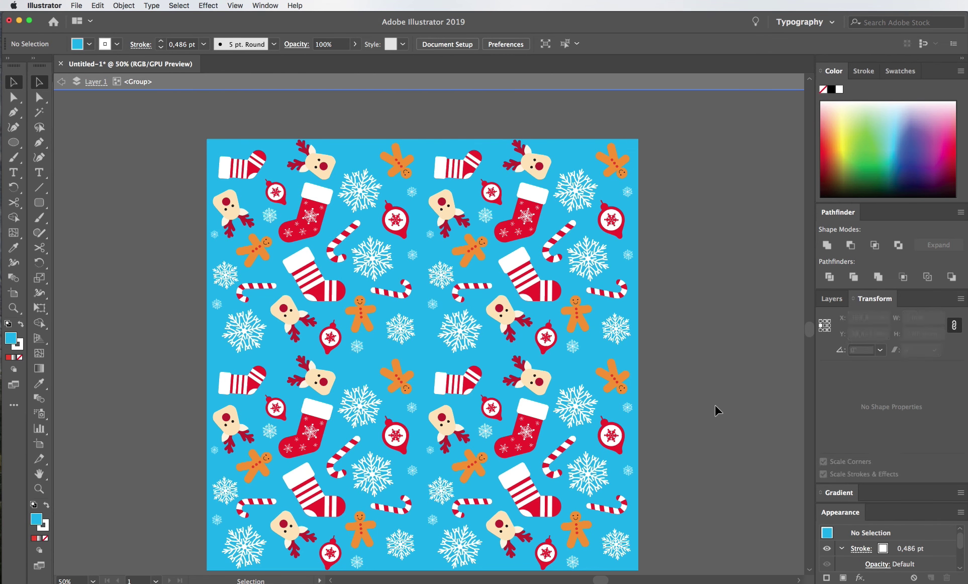